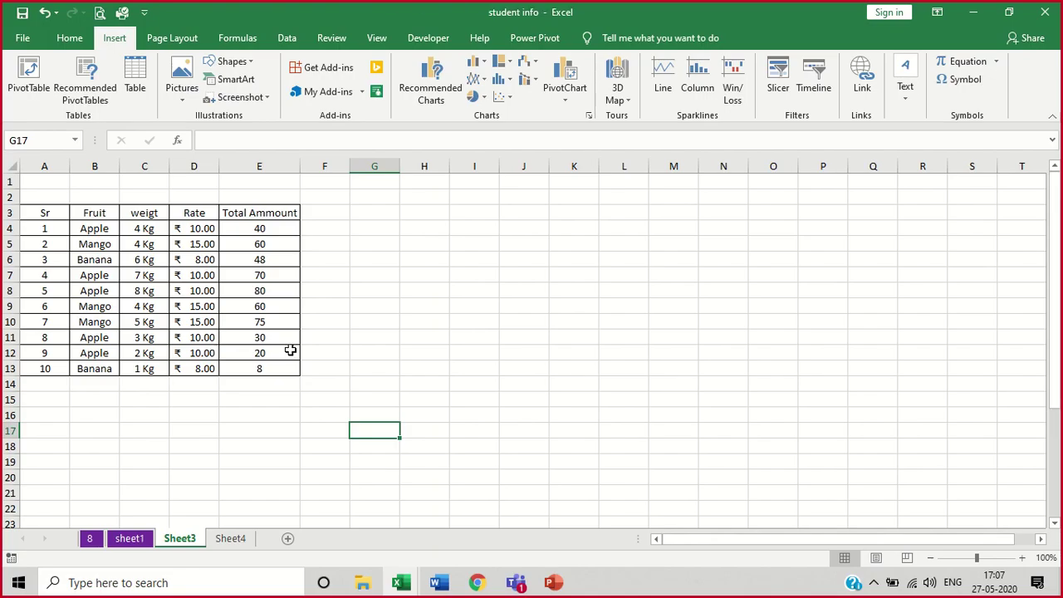
click(410, 321)
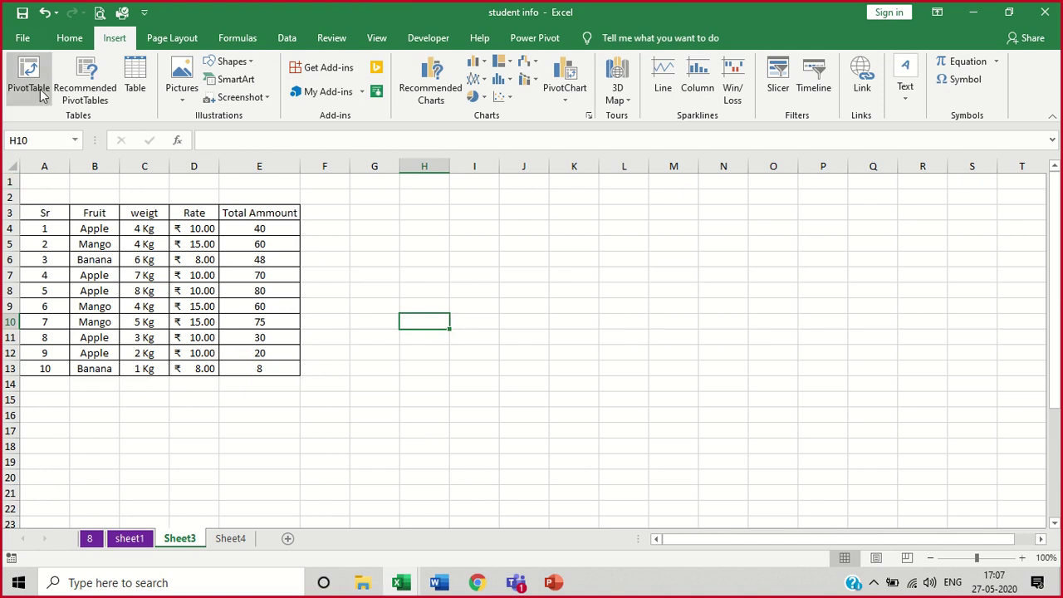
click(423, 291)
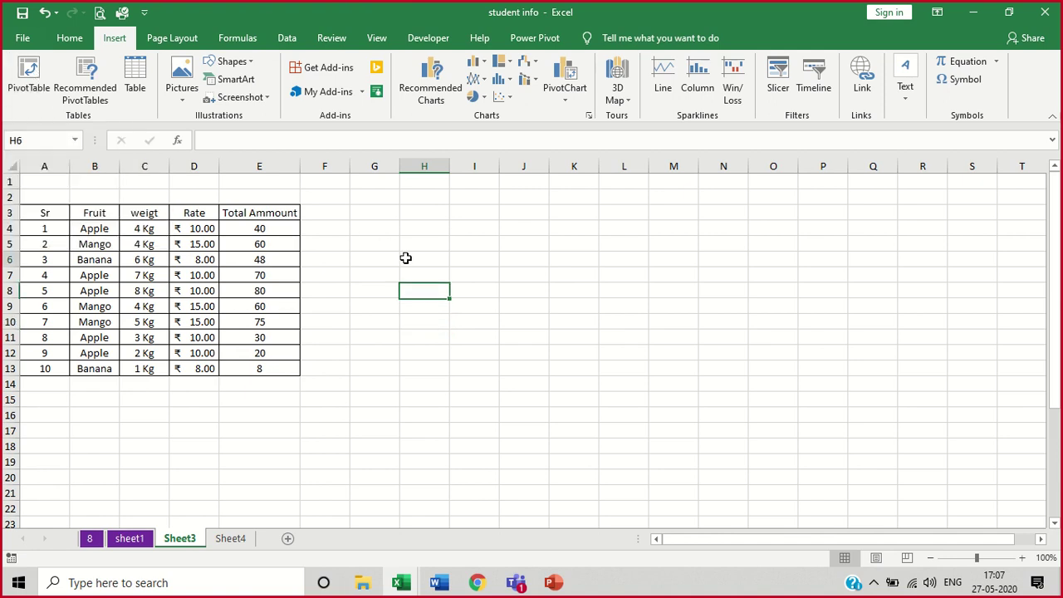
click(406, 257)
Delete the empty first row above the fruit table on Sheet3
click(5, 181)
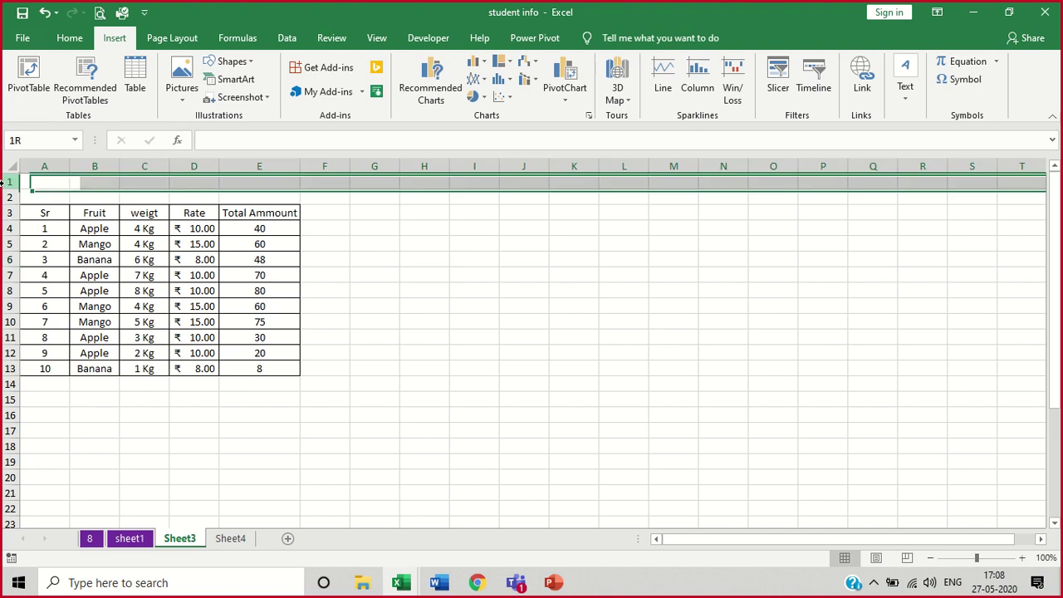
right_click(5, 181)
click(65, 311)
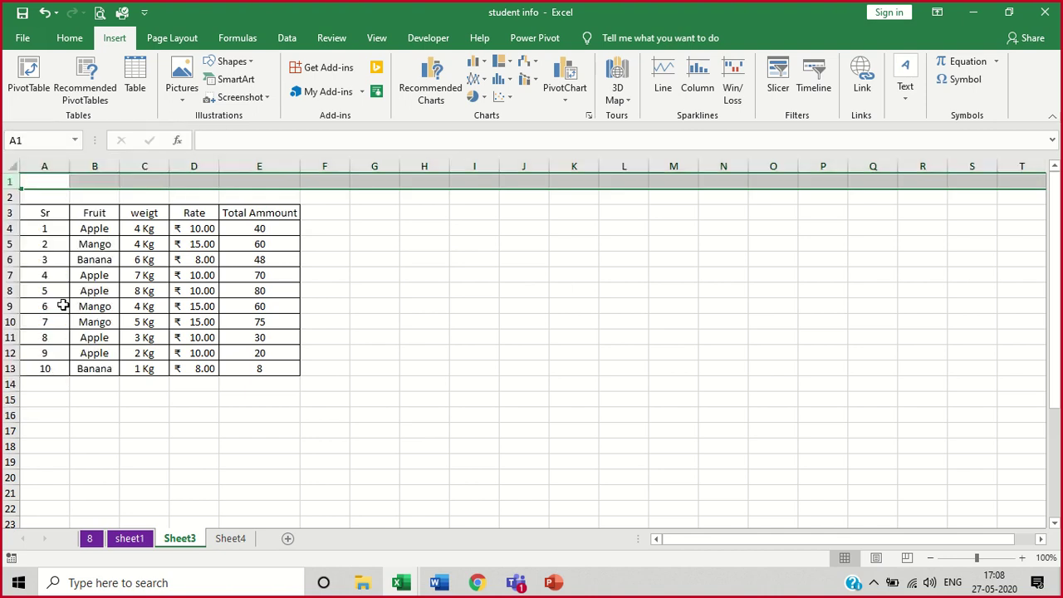
click(428, 310)
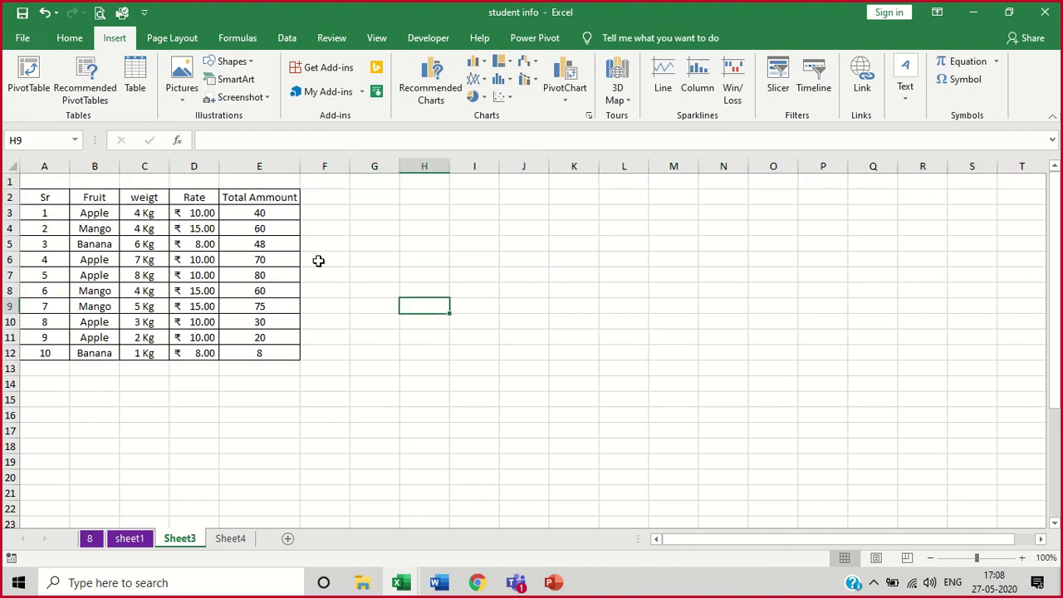
click(404, 247)
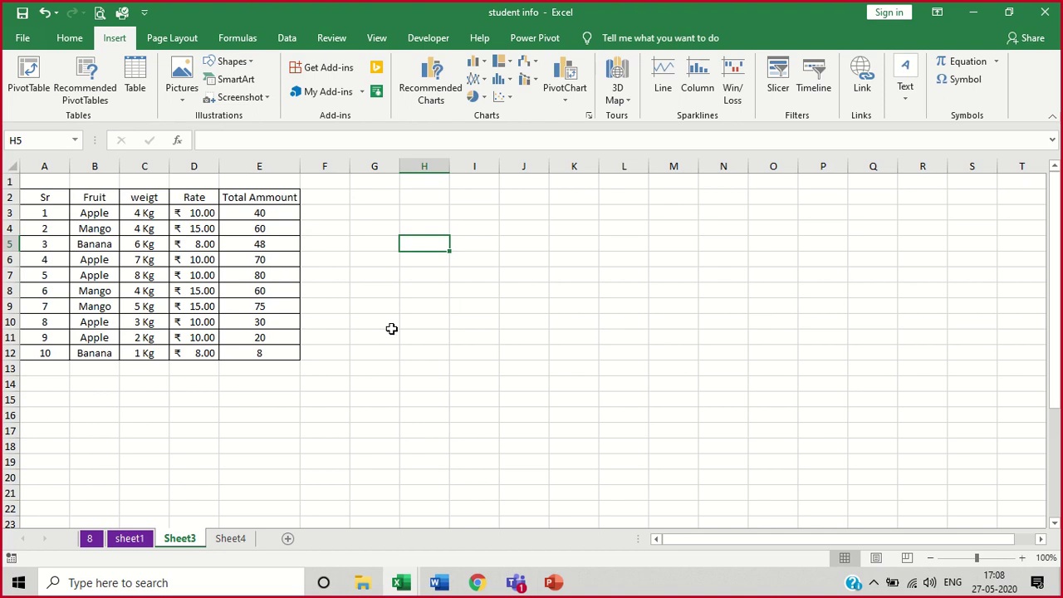
click(37, 196)
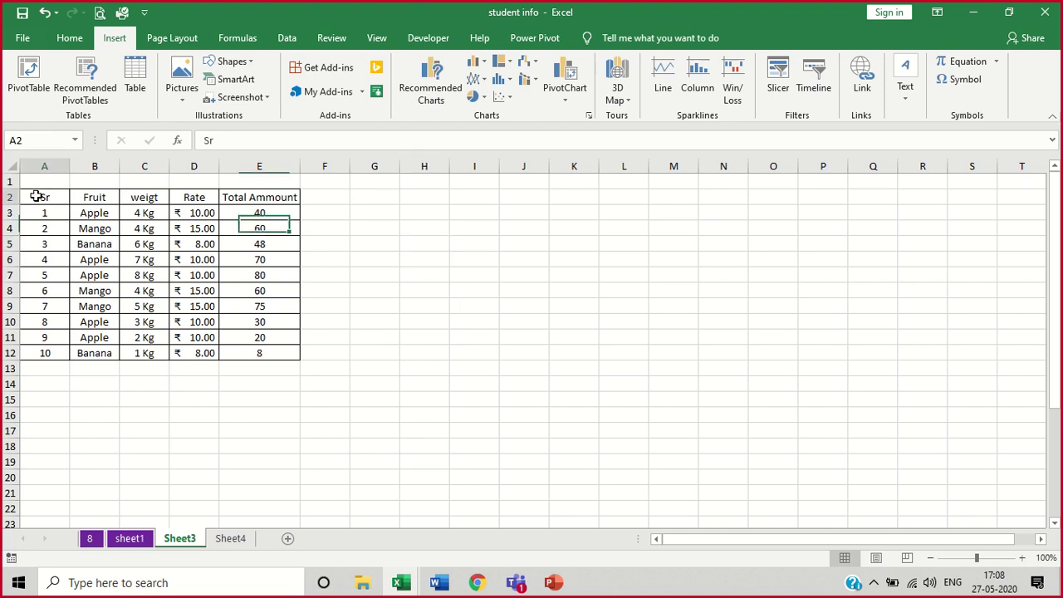
drag(37, 196, 259, 353)
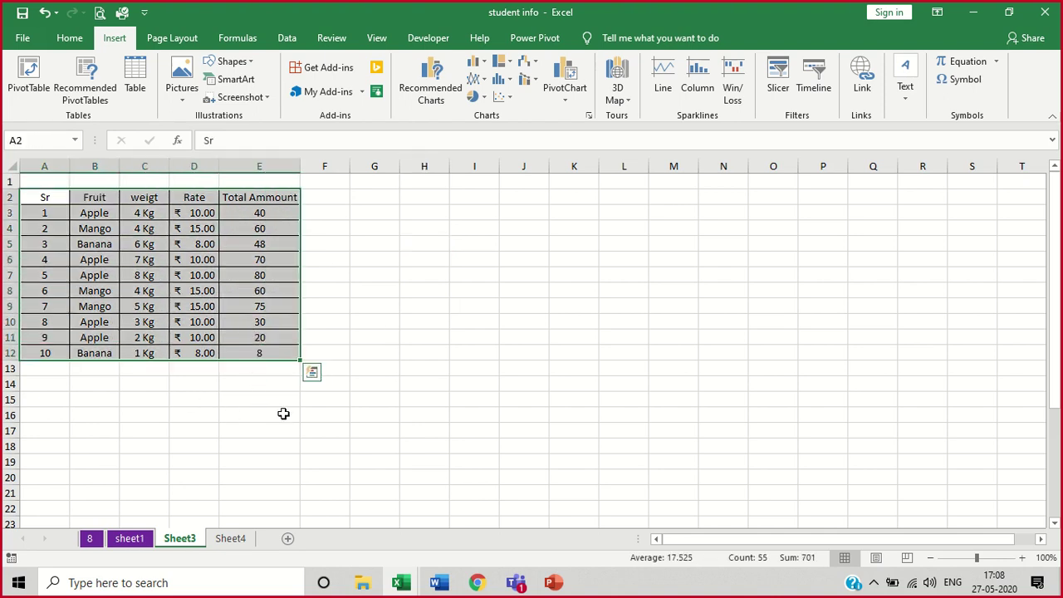
click(26, 79)
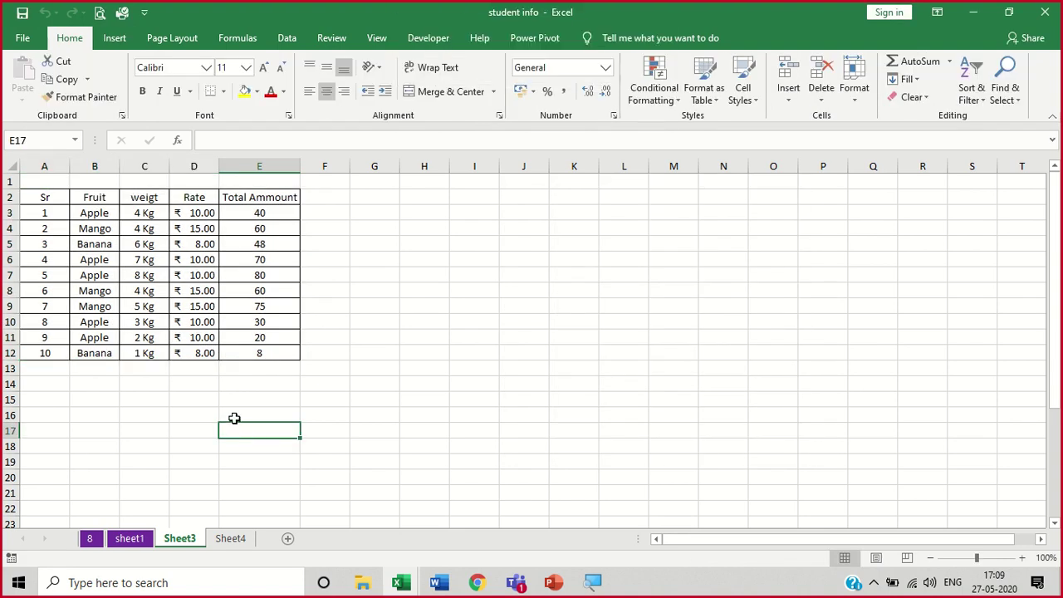
Create a PivotTable from the fruit table in A2:E12 of Sheet3, placed on a new worksheet
click(232, 415)
click(59, 199)
drag(58, 199, 260, 349)
click(115, 37)
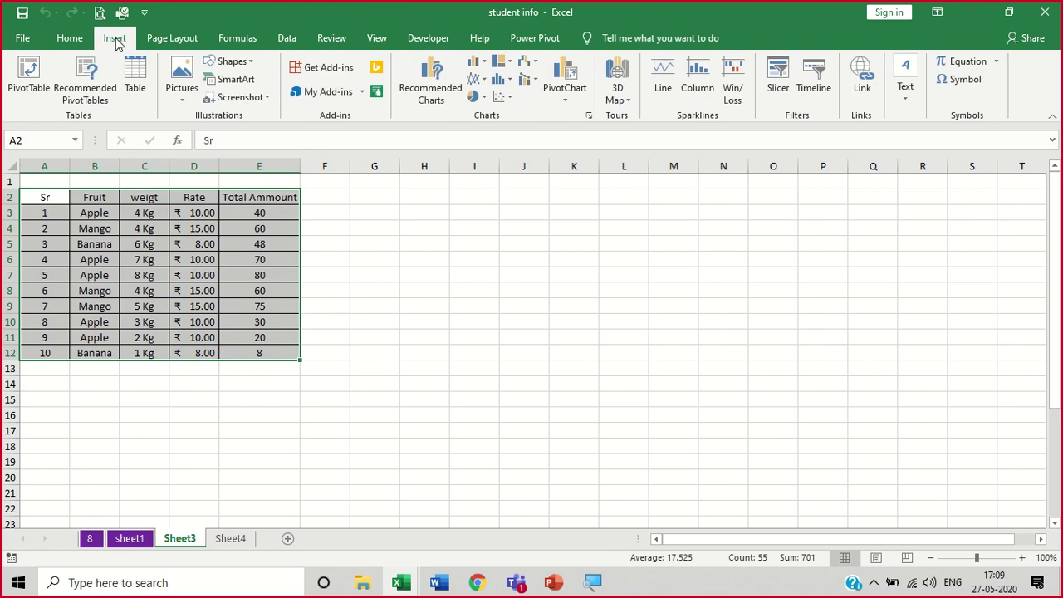
click(31, 75)
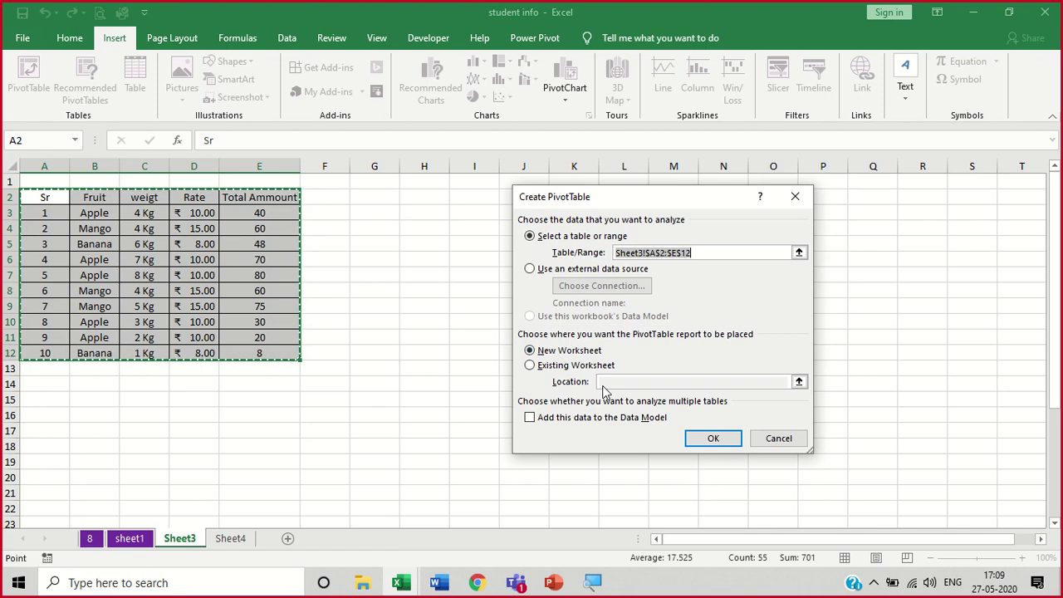
click(711, 439)
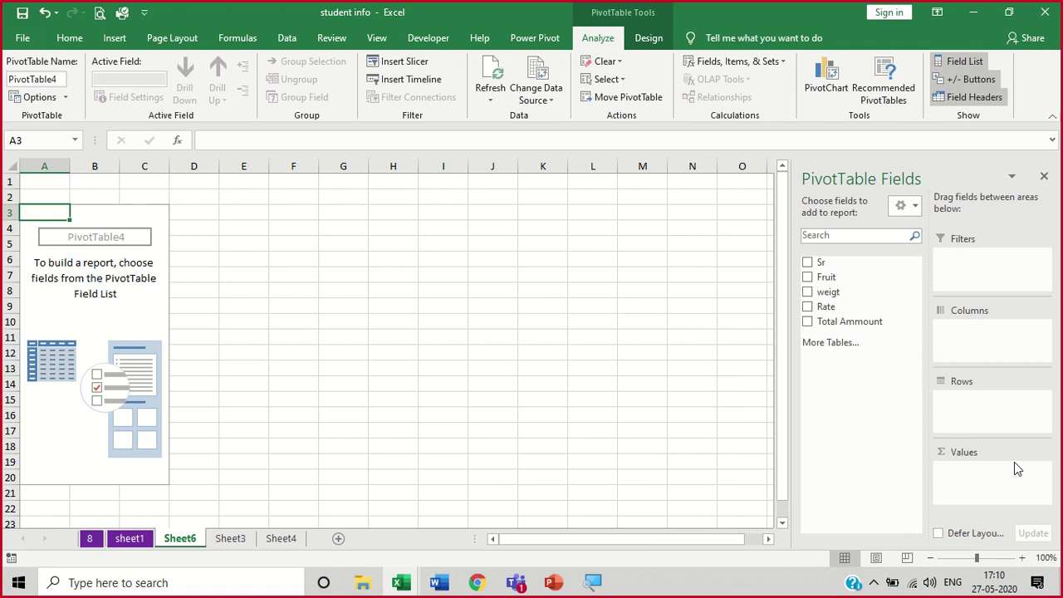
Add the Fruit field to the PivotTable's rows and compare it with the source table on Sheet3
click(807, 277)
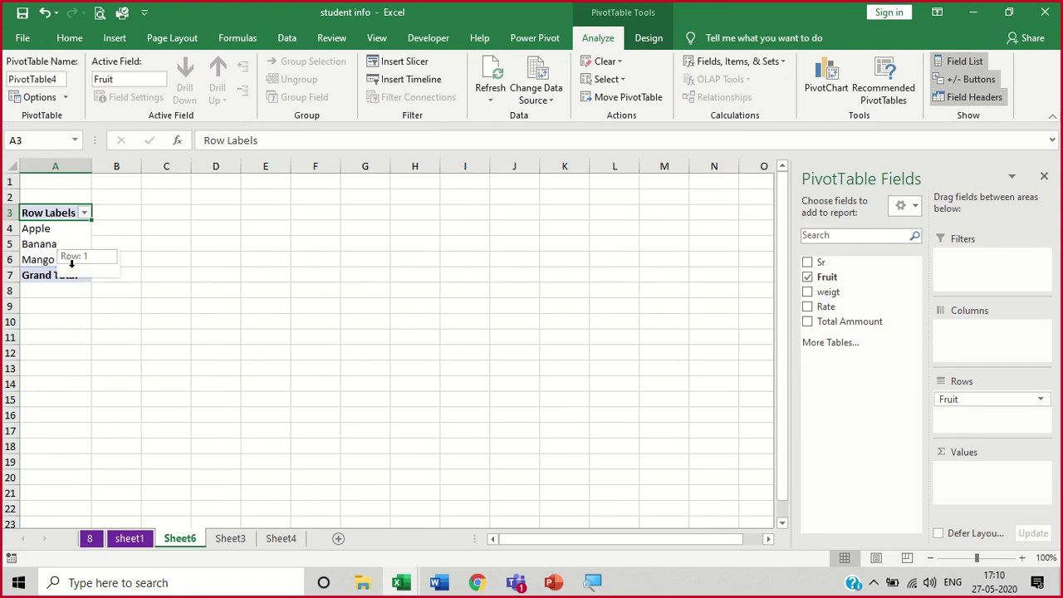
click(278, 540)
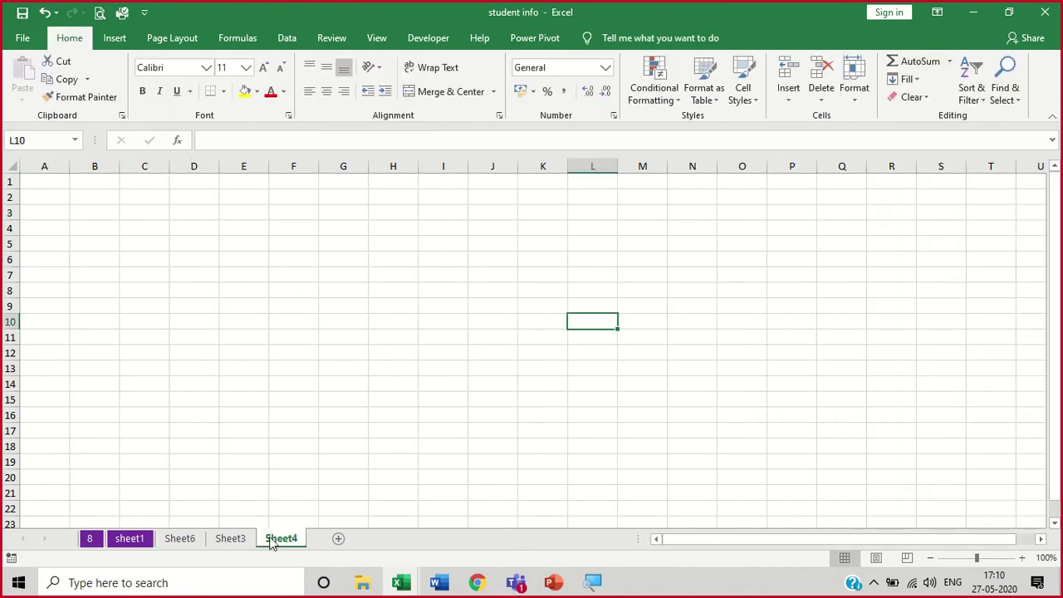
click(232, 539)
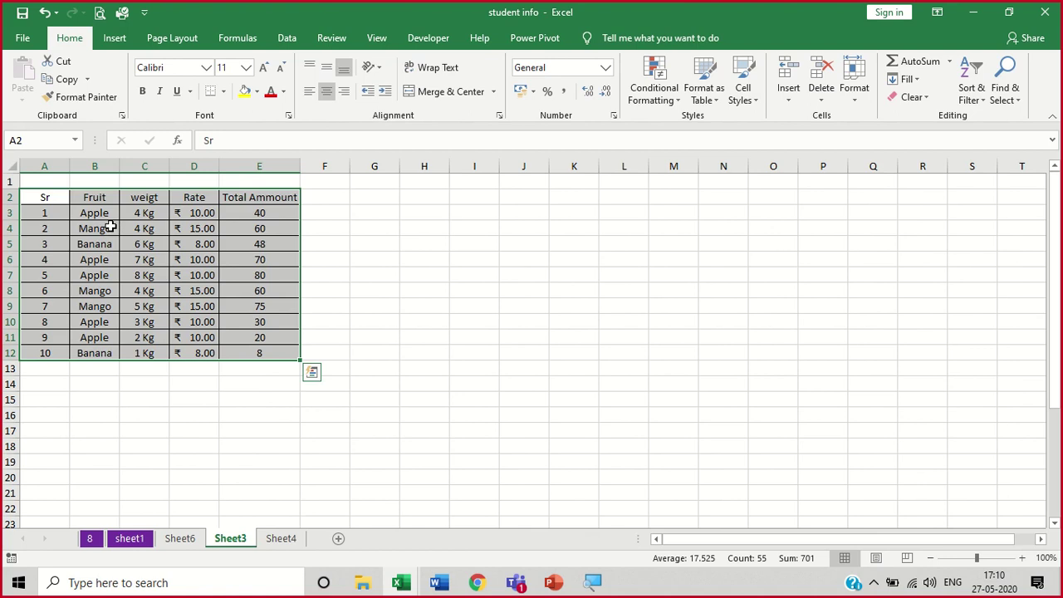
click(178, 540)
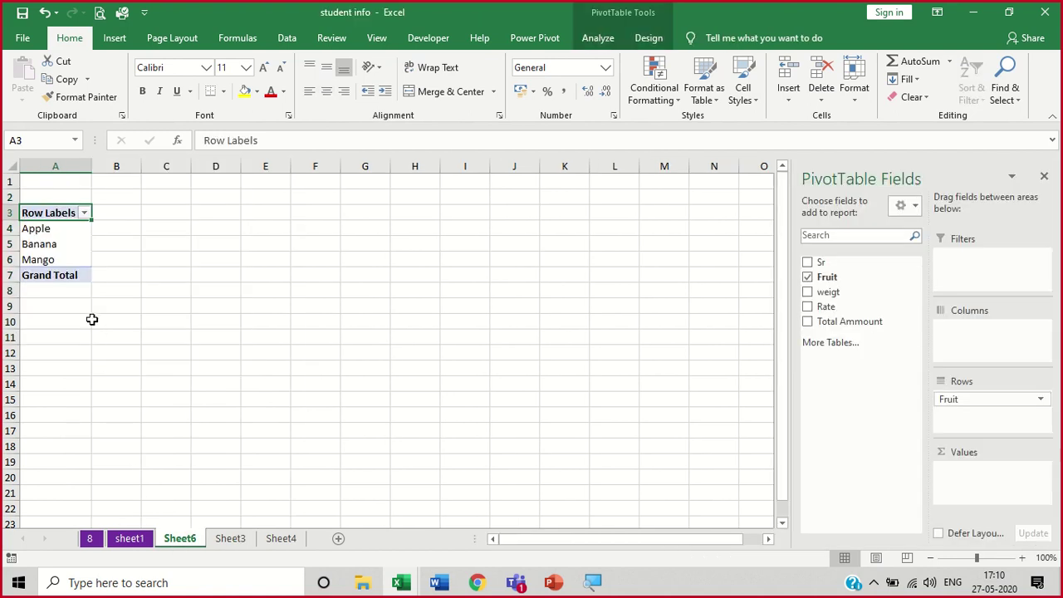
Add the weigt field to the PivotTable's values and check it against the source table on Sheet3
click(807, 292)
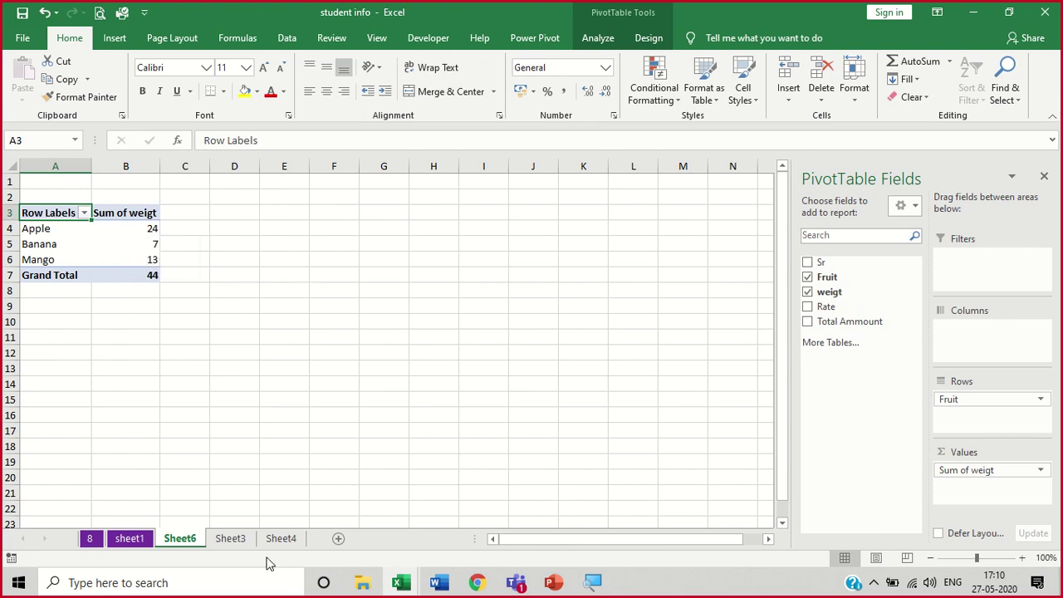
click(294, 541)
click(226, 541)
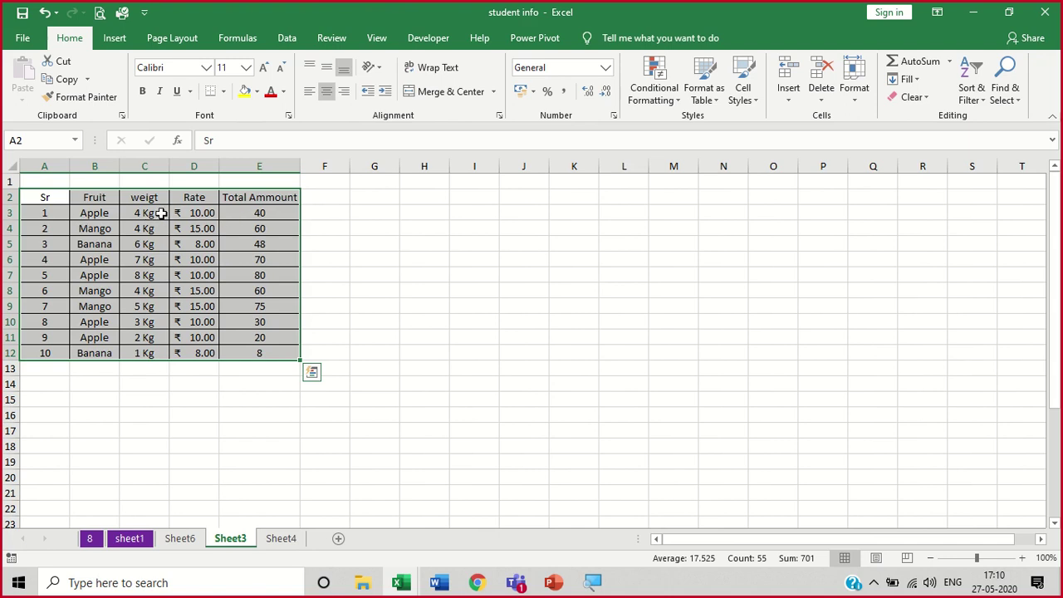
click(180, 541)
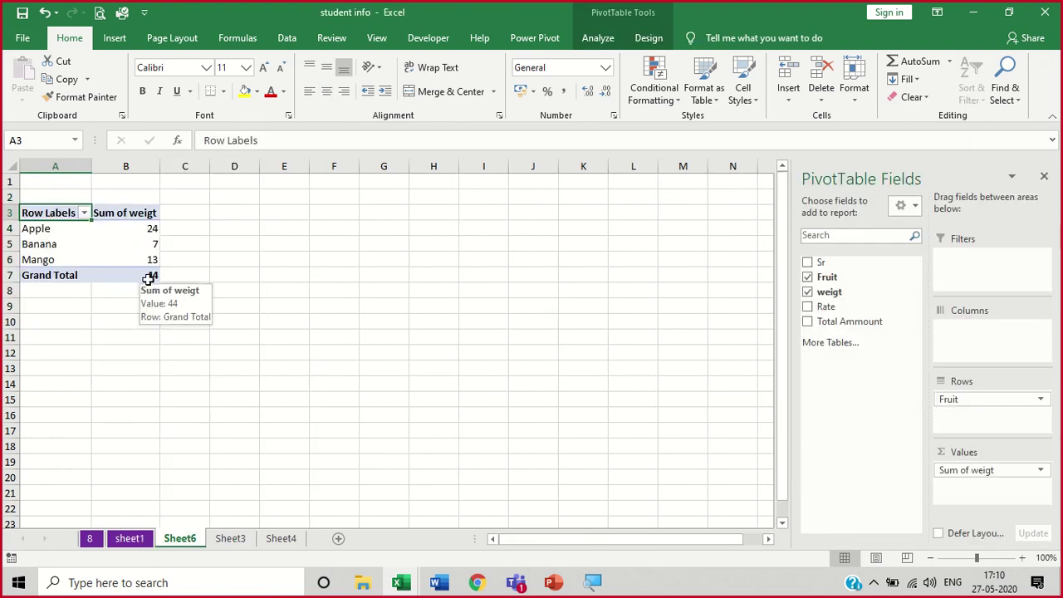
Review the Count, Average and Max calculations in the weigt value field settings without applying any
click(138, 213)
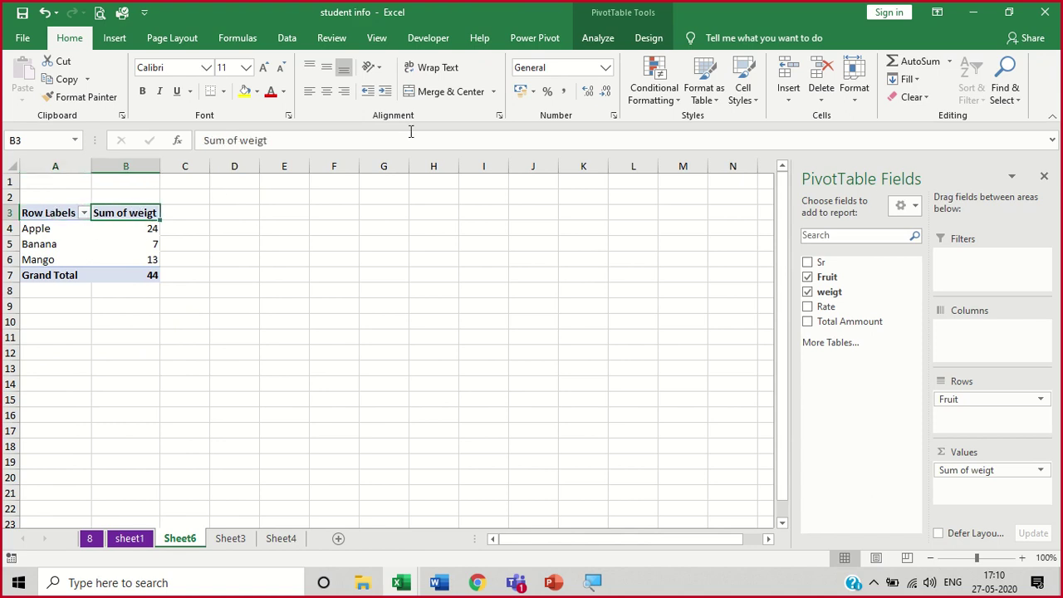
click(597, 38)
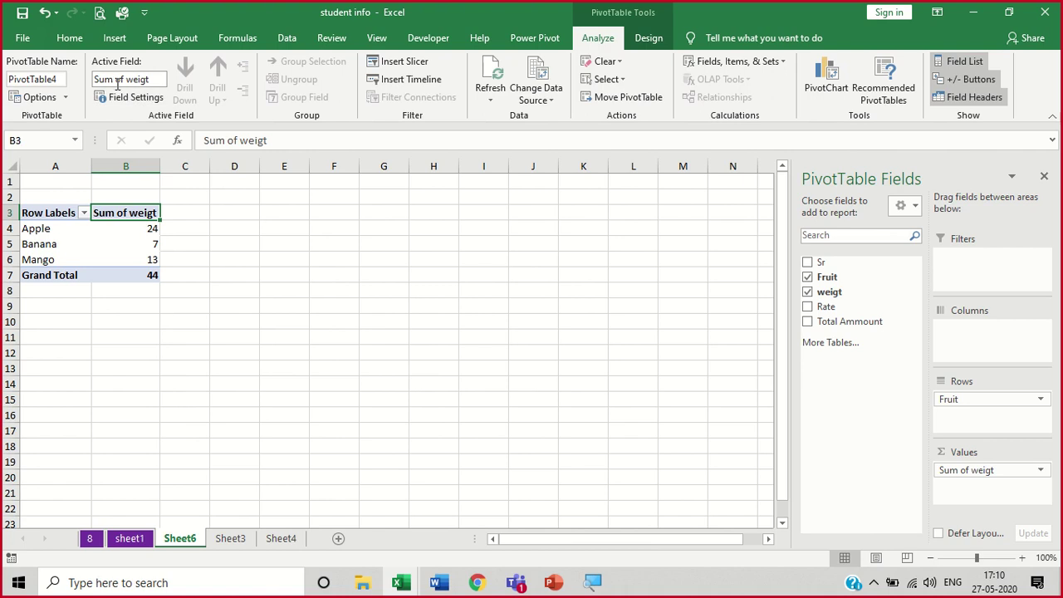
click(1041, 471)
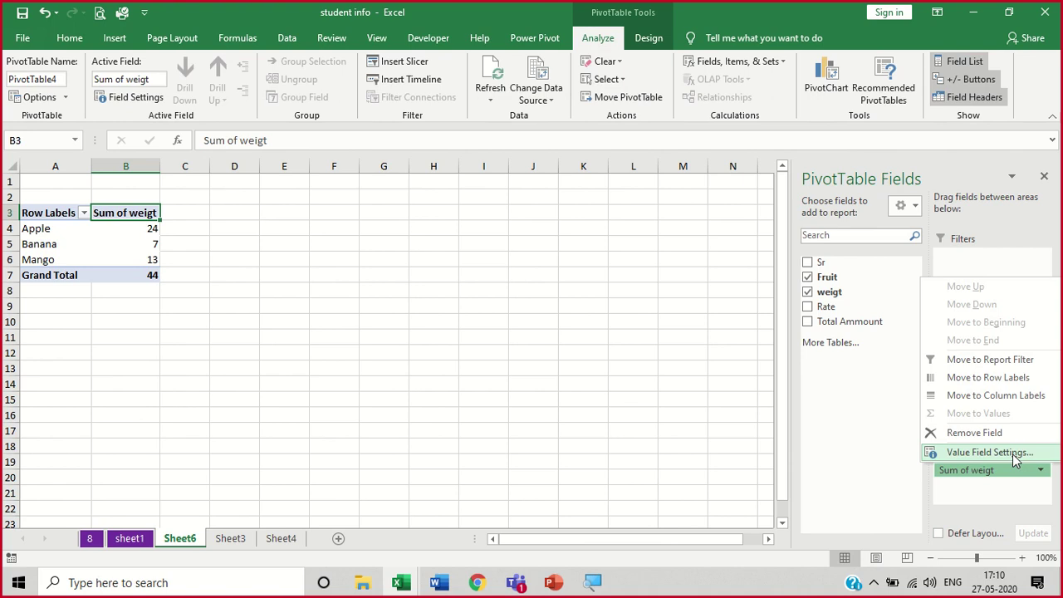
click(1012, 454)
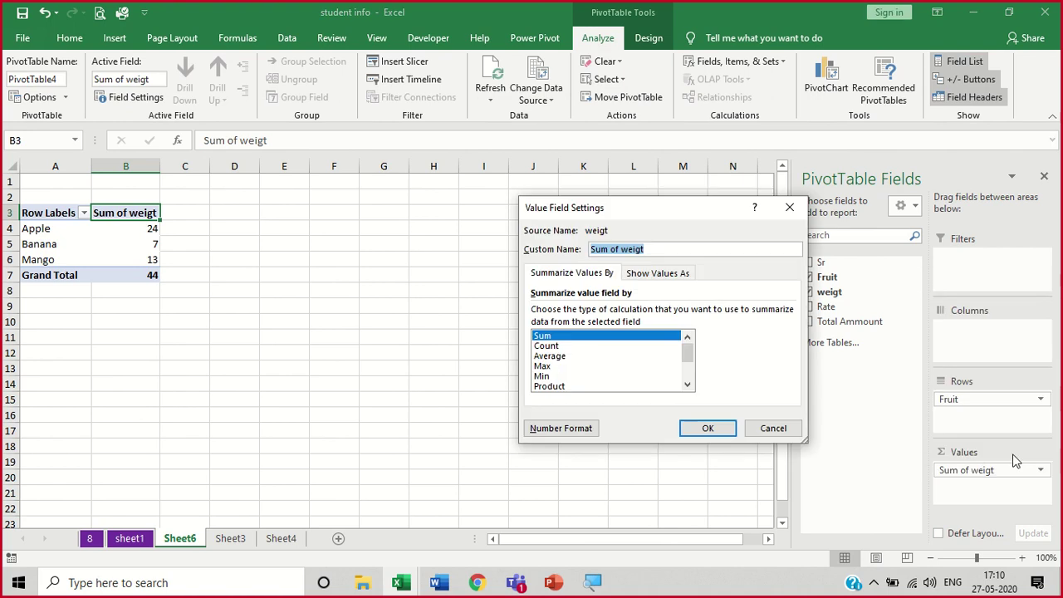
click(542, 347)
click(558, 357)
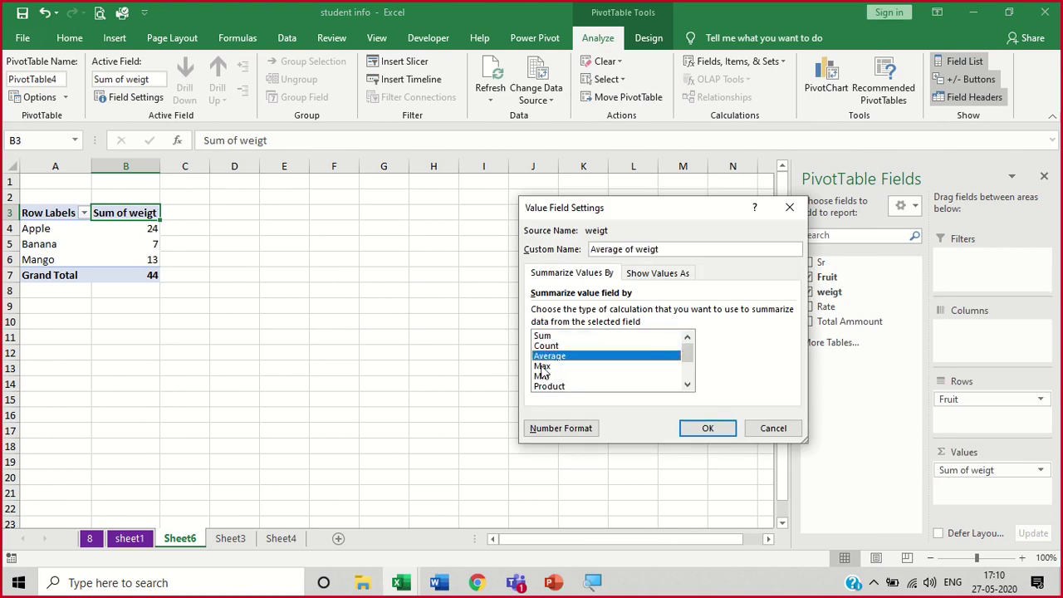
click(542, 366)
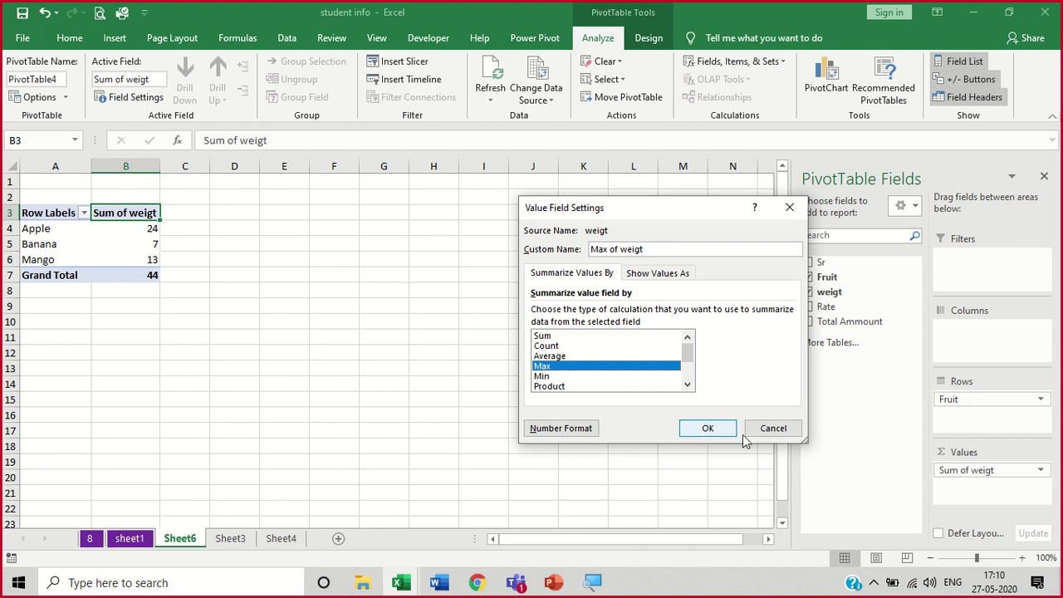
click(772, 428)
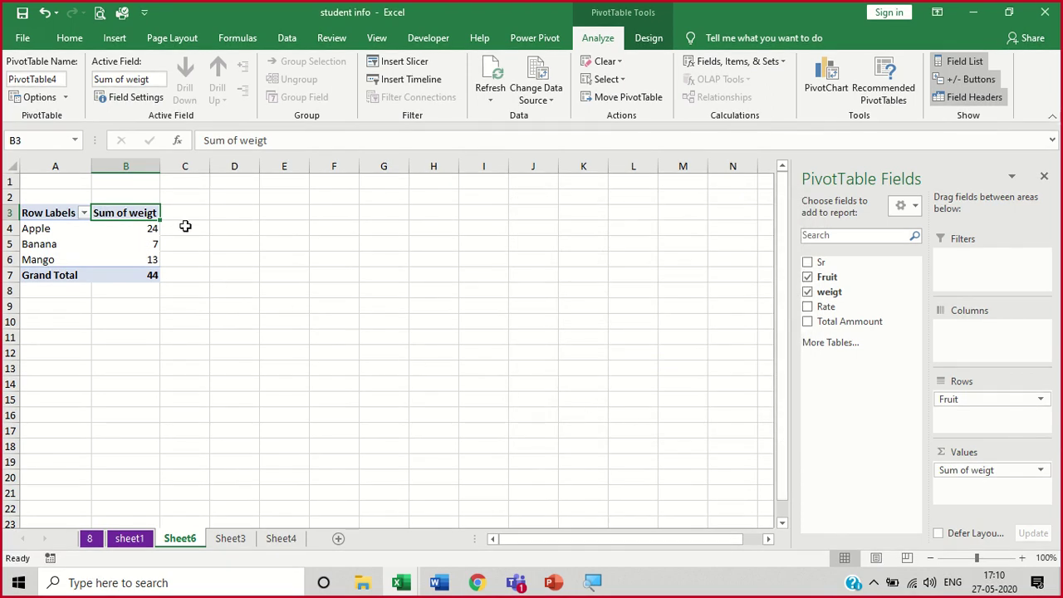
Add the Rate and Total Ammount fields to the PivotTable's values and move Fruit from the rows to the filters
click(808, 309)
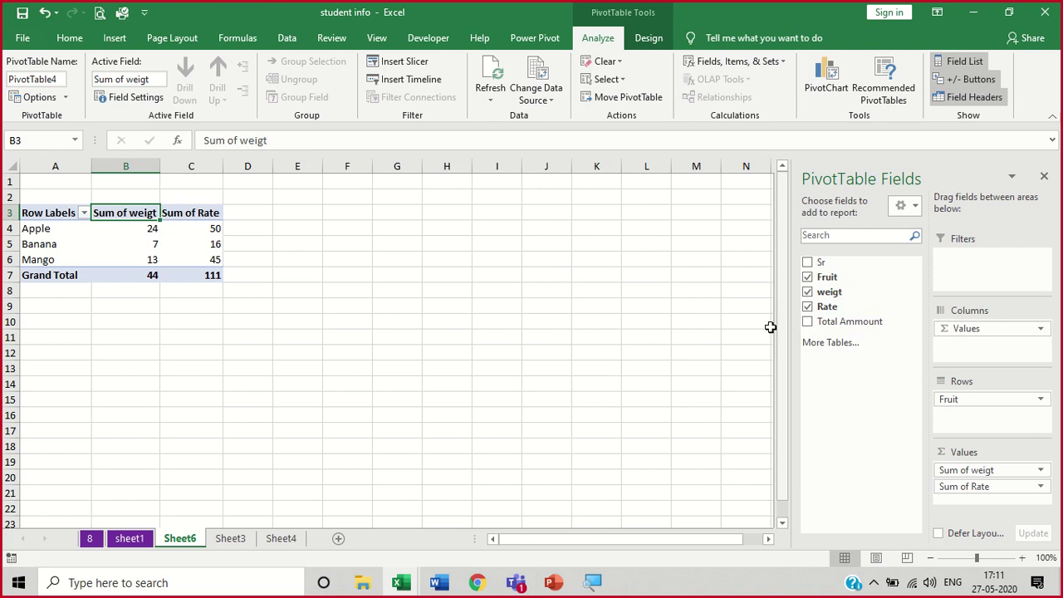
click(812, 324)
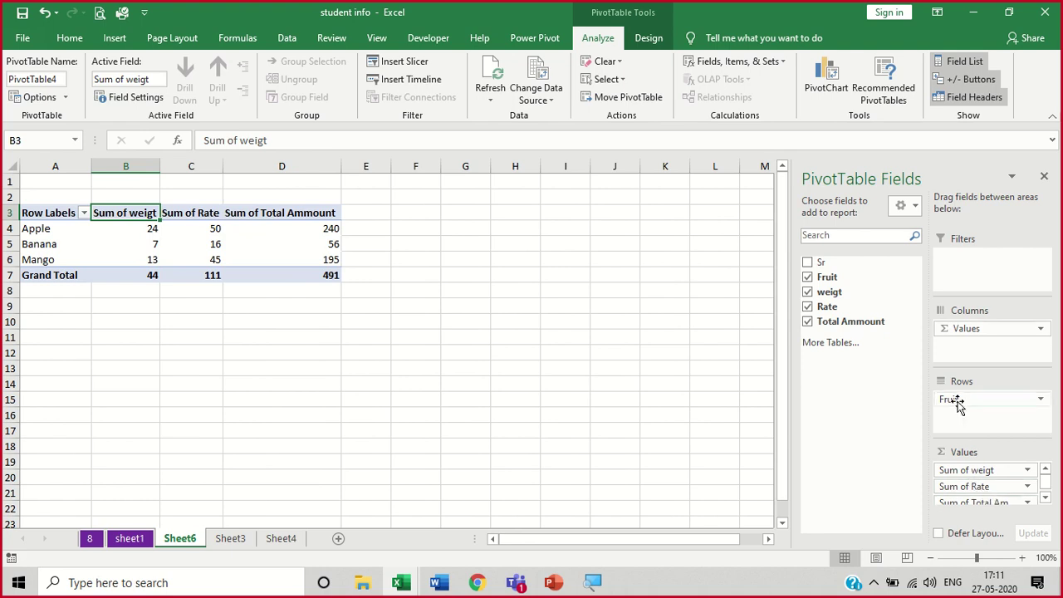
drag(958, 400, 957, 257)
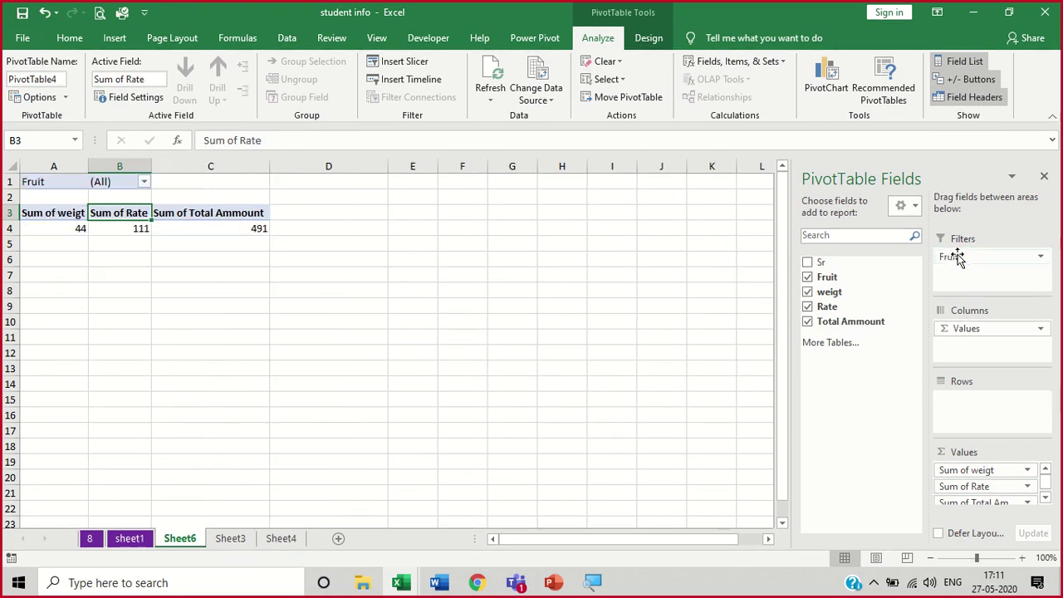
Filter the PivotTable by Fruit to show only Apple
click(144, 183)
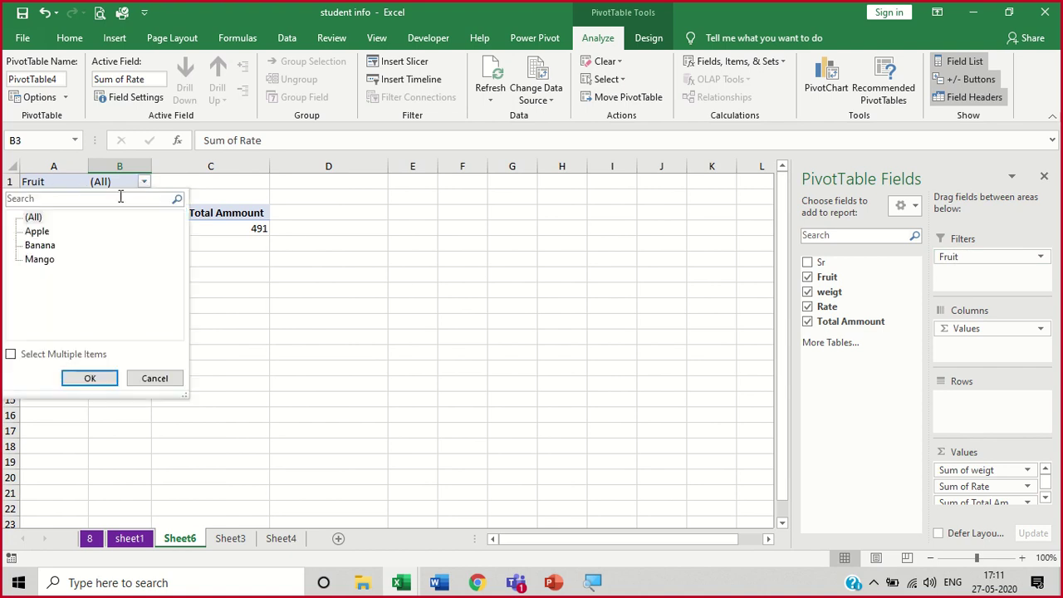
click(37, 234)
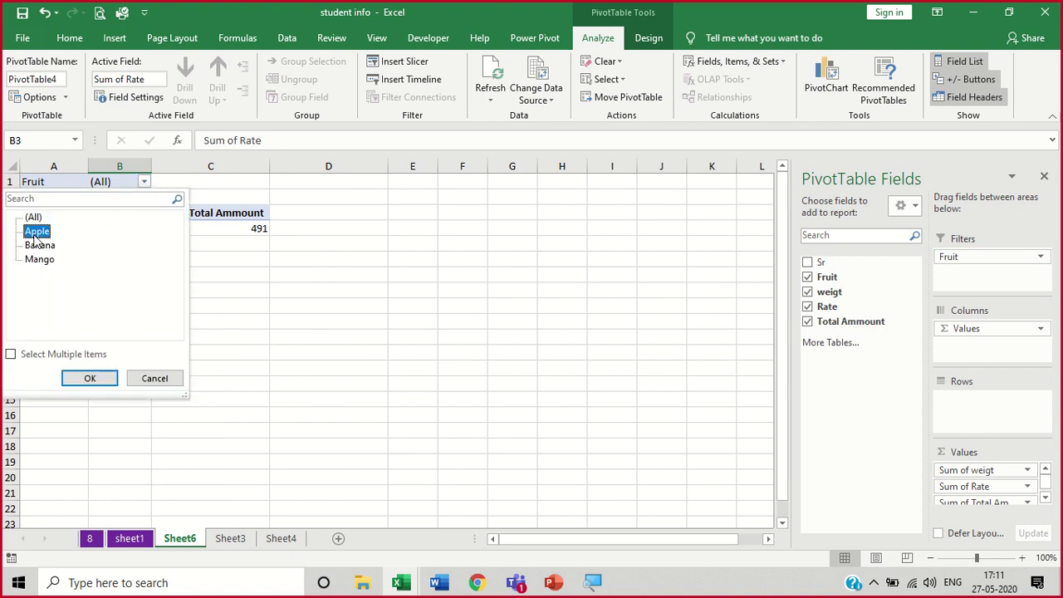
click(83, 378)
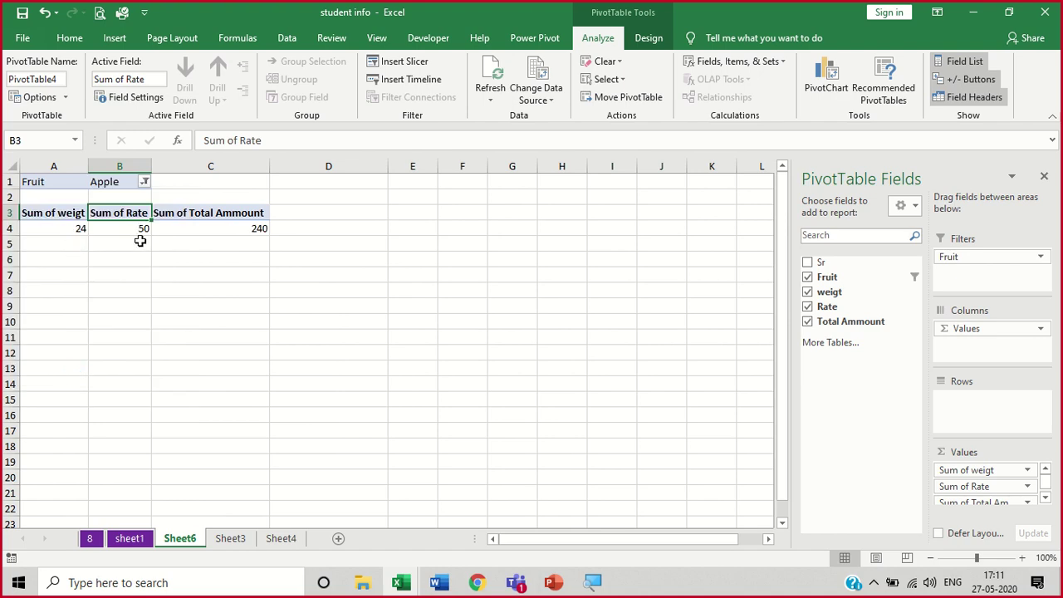
Switch the PivotTable's Fruit filter to Banana
click(145, 182)
click(41, 246)
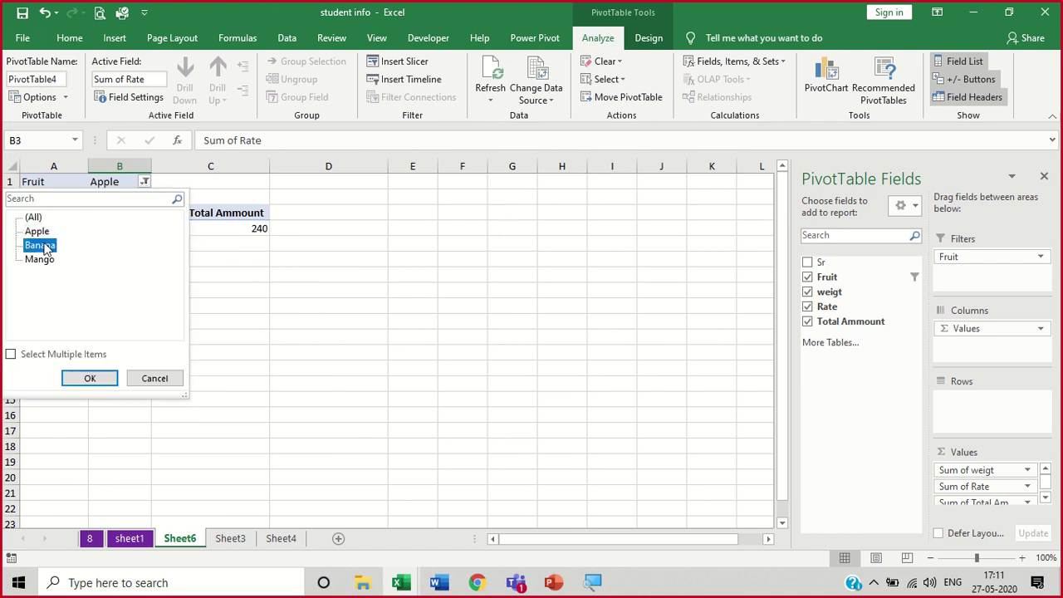
click(90, 379)
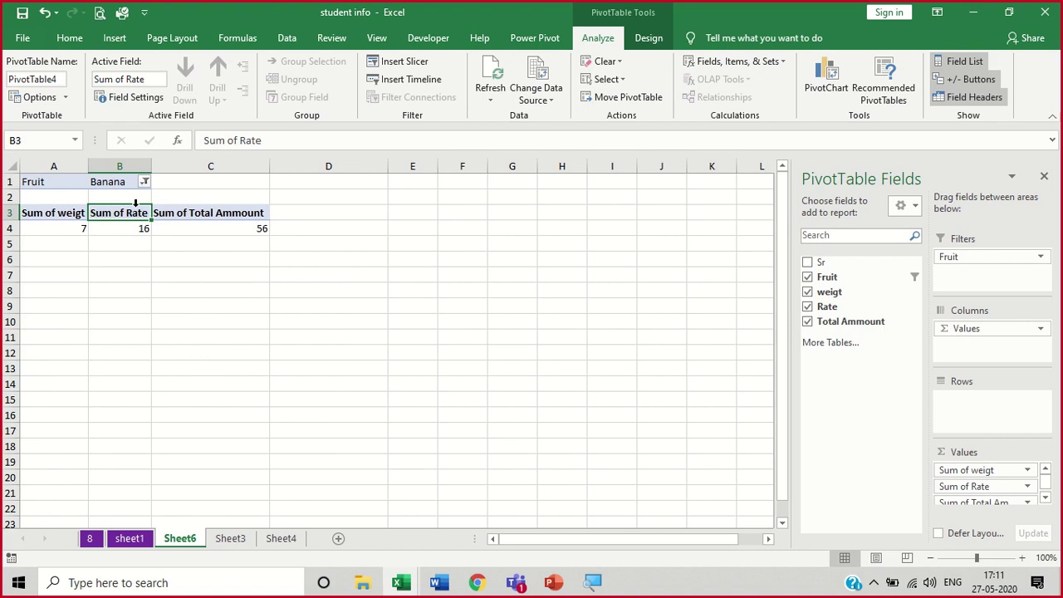
Switch the PivotTable's Fruit filter to Mango and move the Fruit field from the filters back to the rows
click(145, 182)
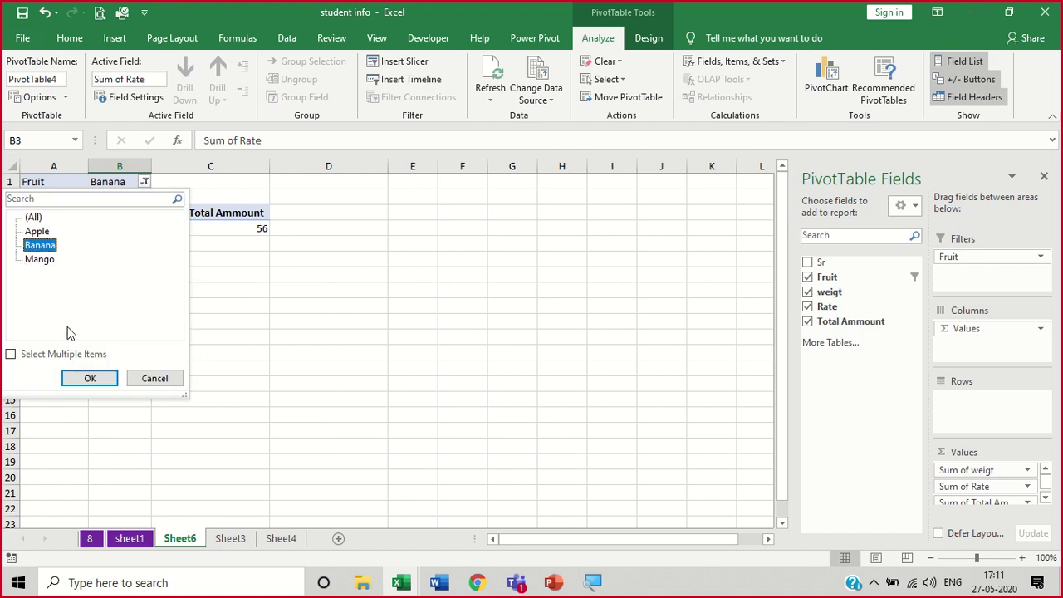
click(41, 259)
click(90, 378)
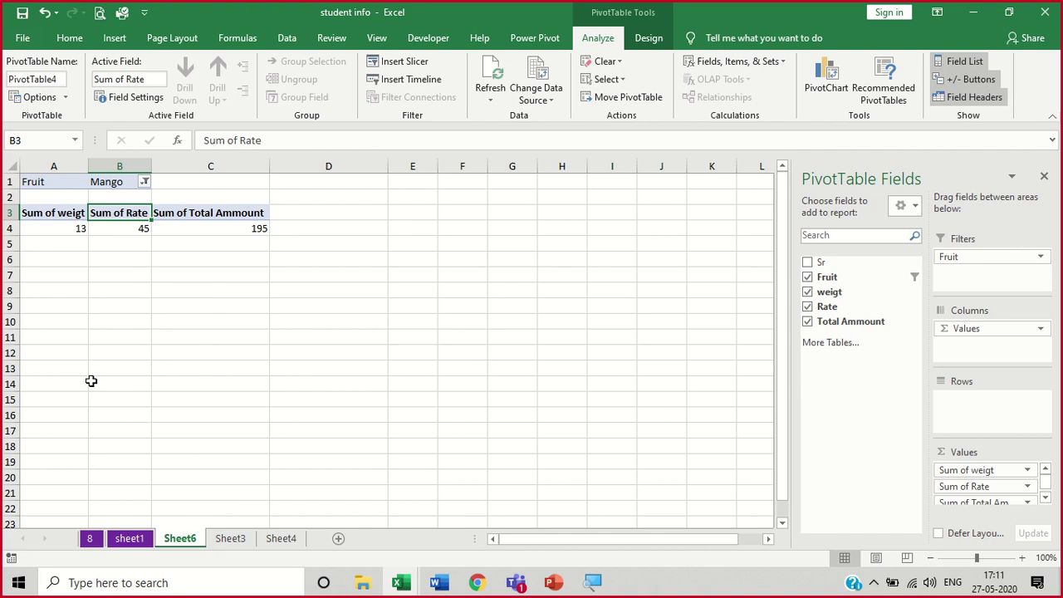
drag(980, 258, 990, 406)
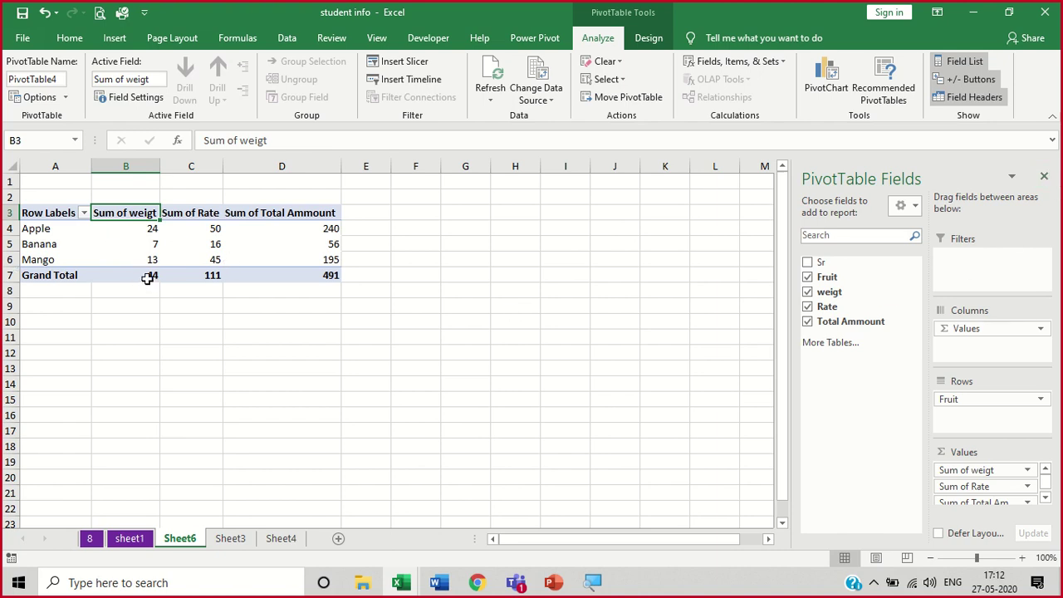
mouse_move(147, 278)
Close and reopen the PivotTable field list and set its layout to Fields Section and Areas Section Stacked
click(1040, 179)
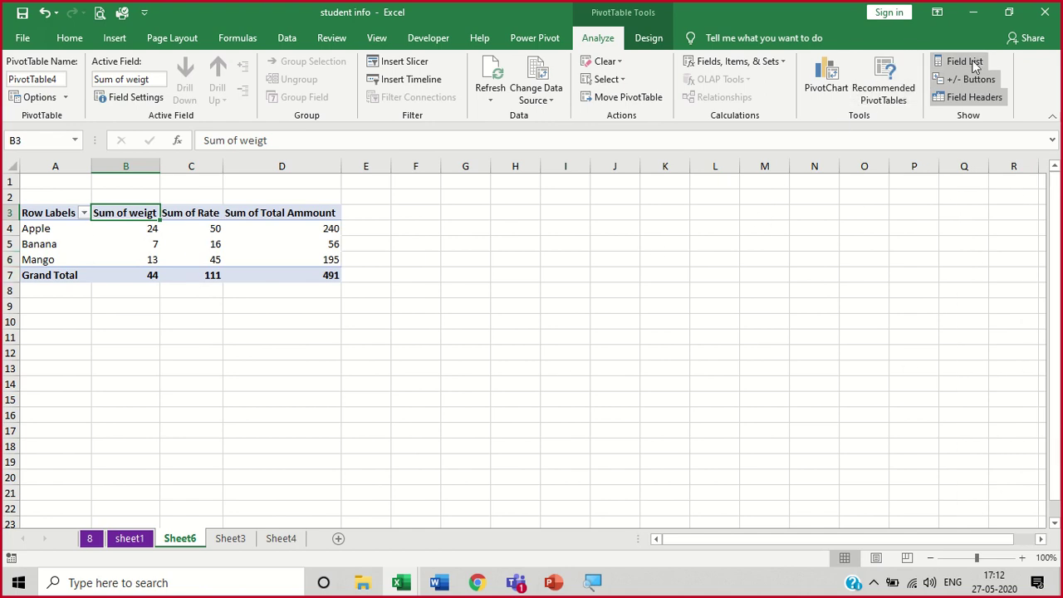
click(976, 66)
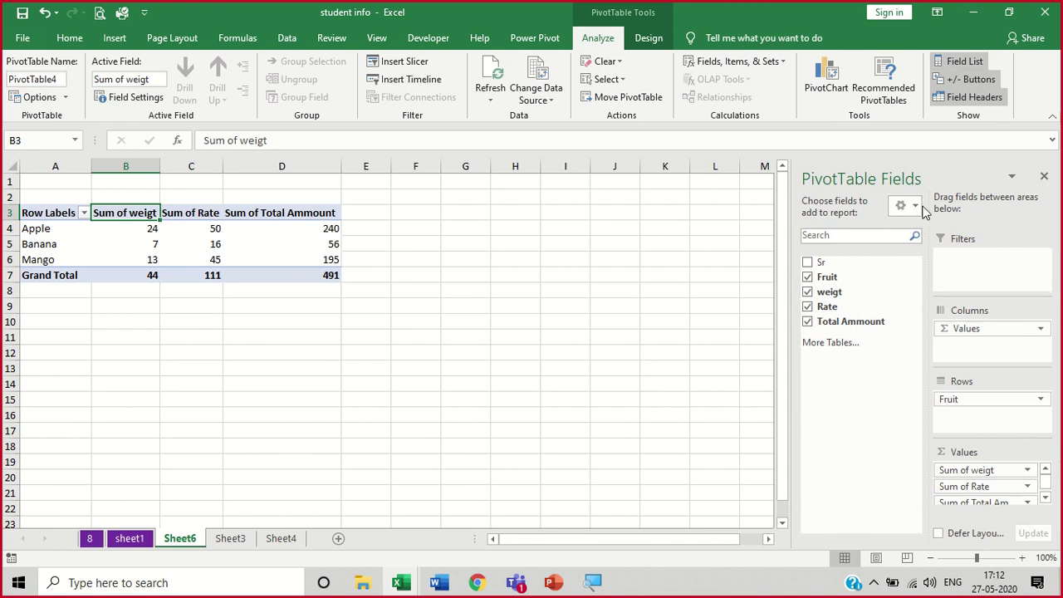
click(910, 206)
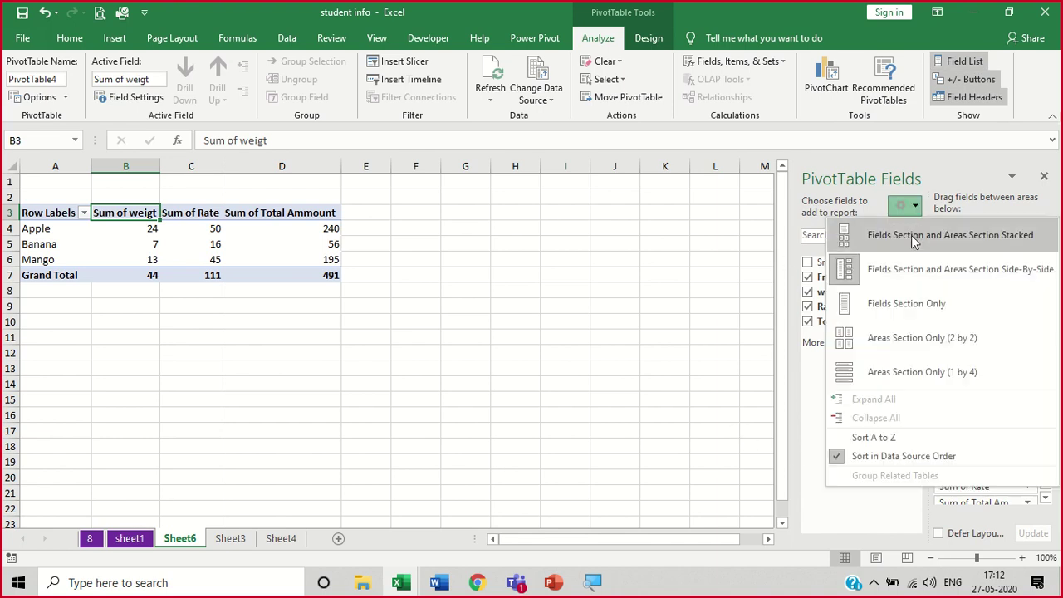
click(912, 238)
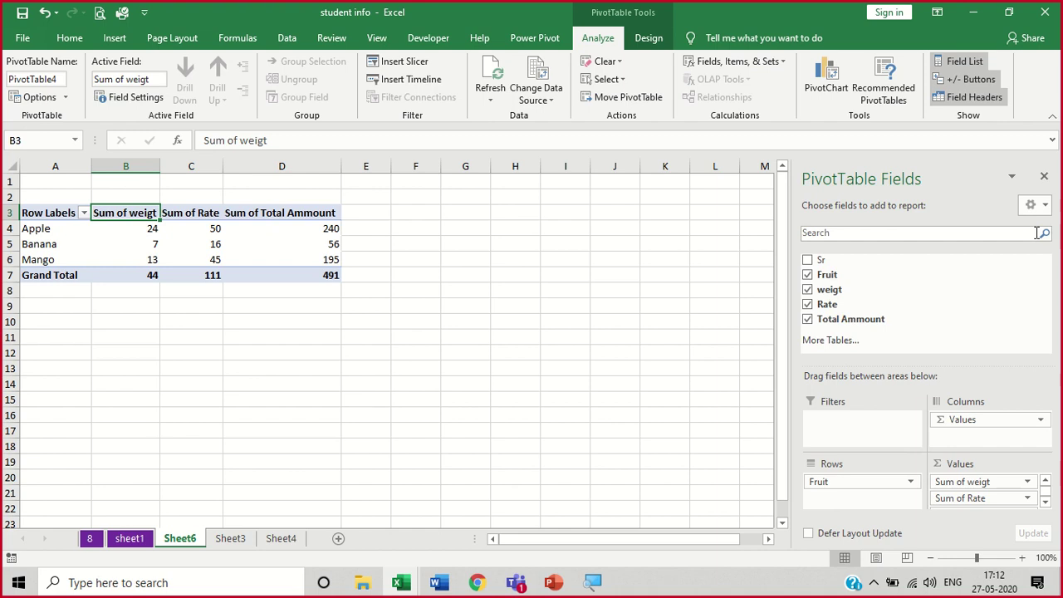
click(1039, 205)
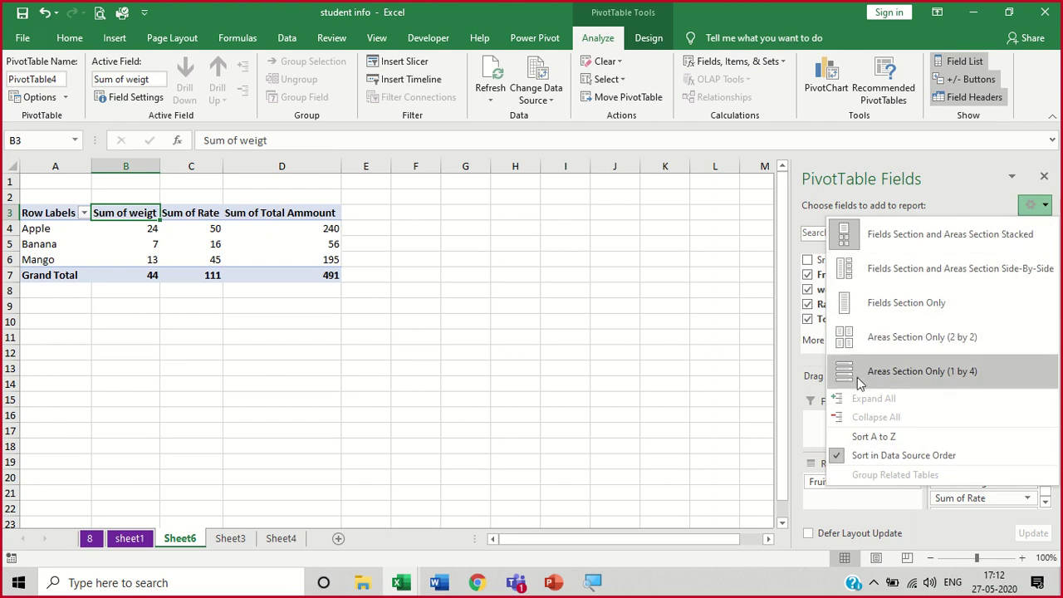
click(638, 391)
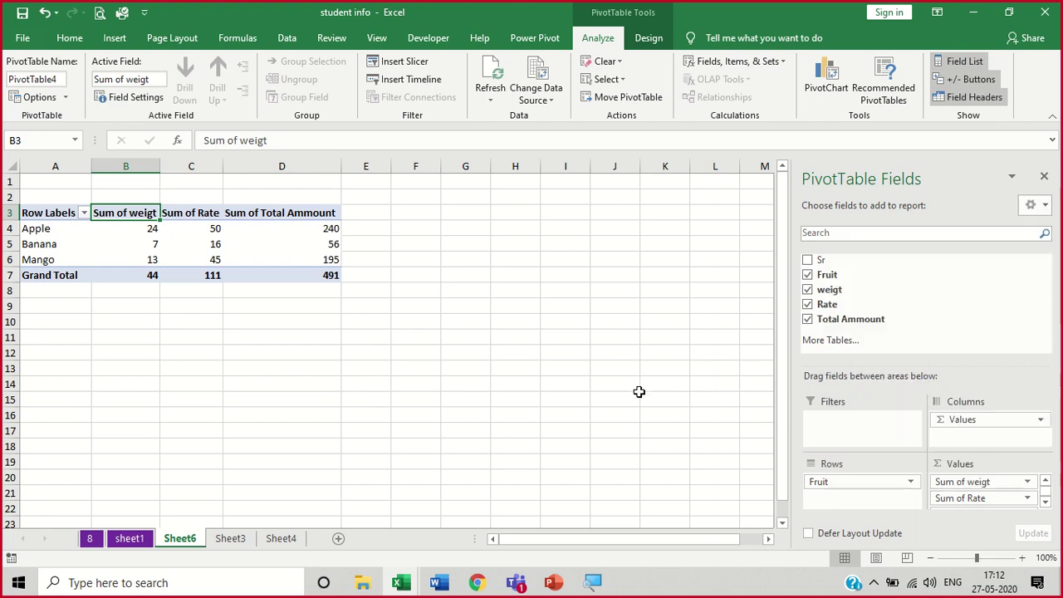
click(267, 382)
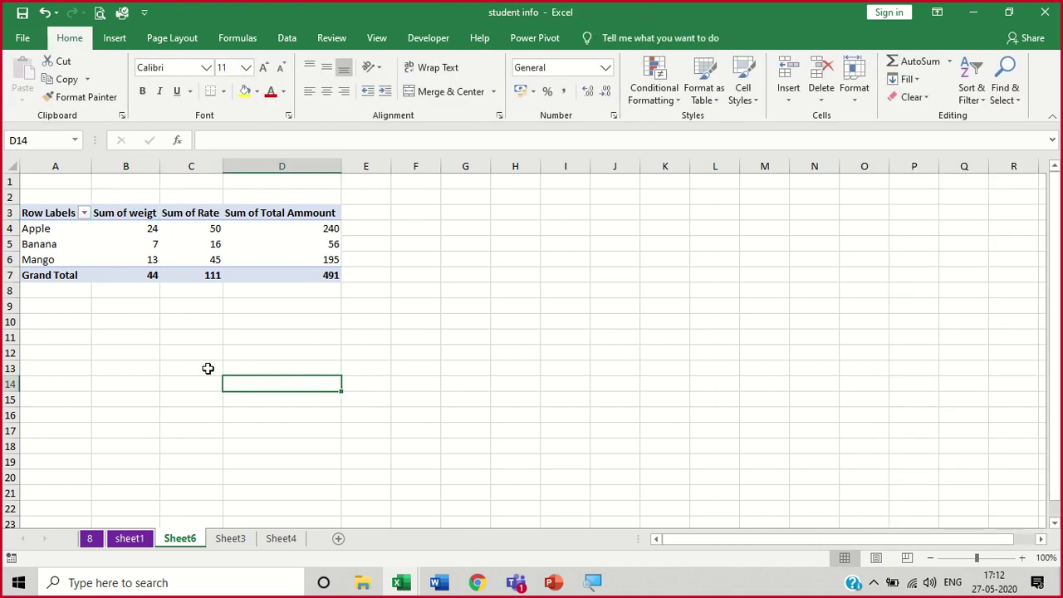
Delete the empty worksheet Sheet4 from the workbook
click(114, 38)
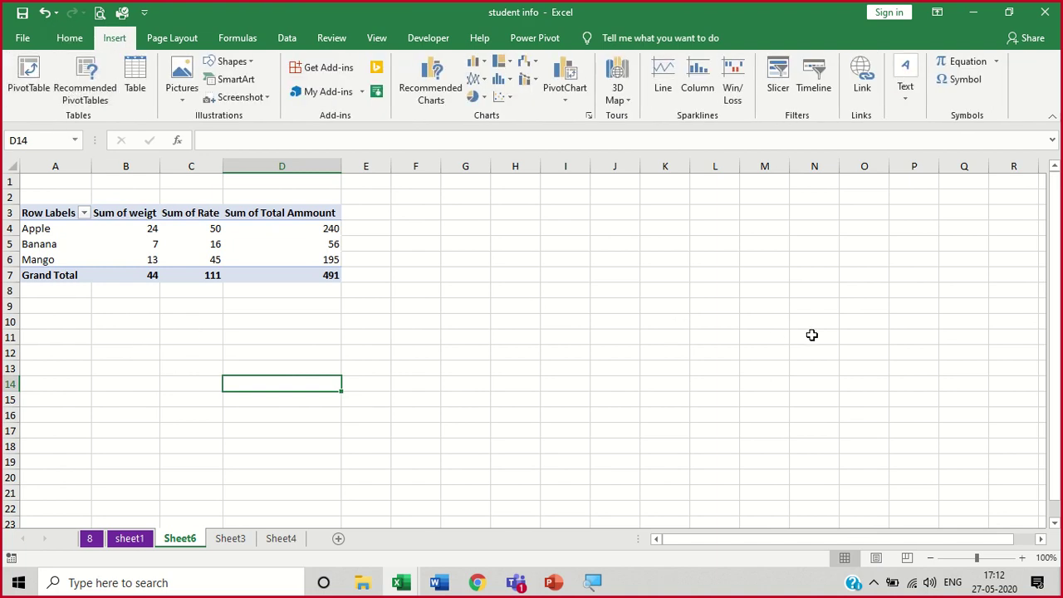
click(282, 539)
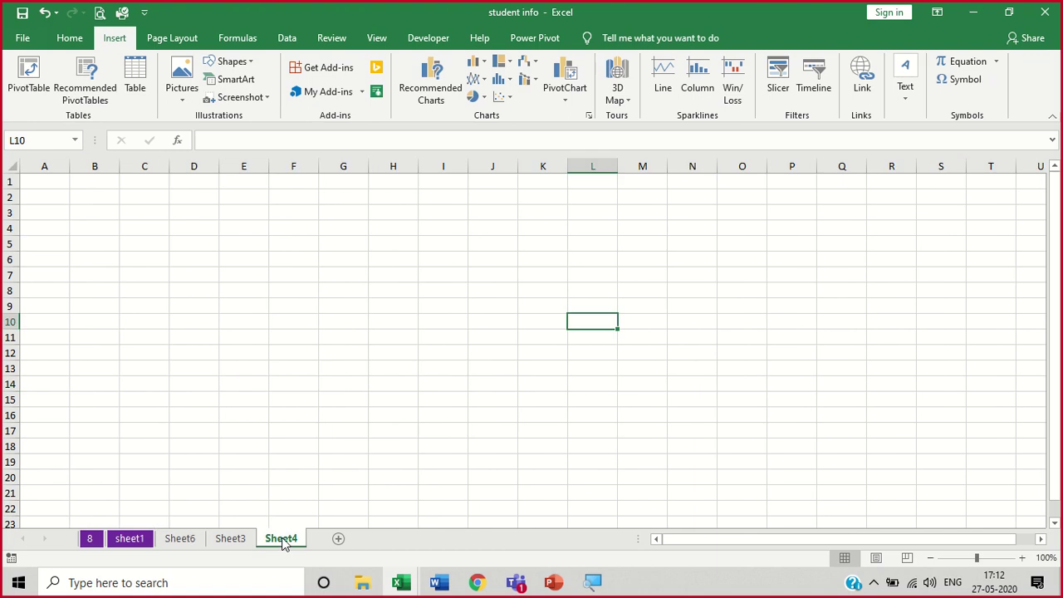
right_click(272, 540)
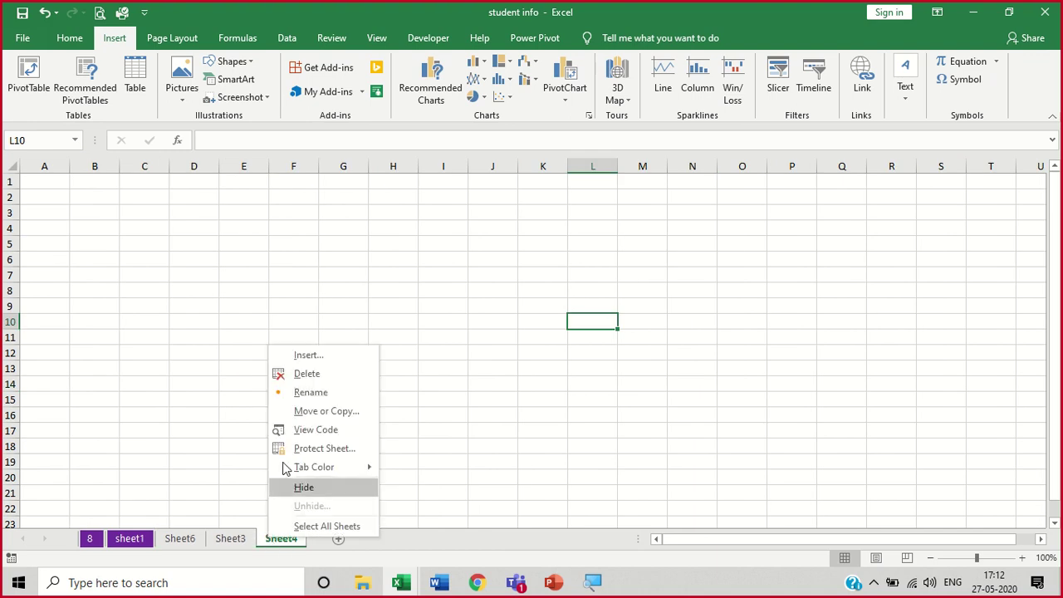
click(319, 376)
click(508, 338)
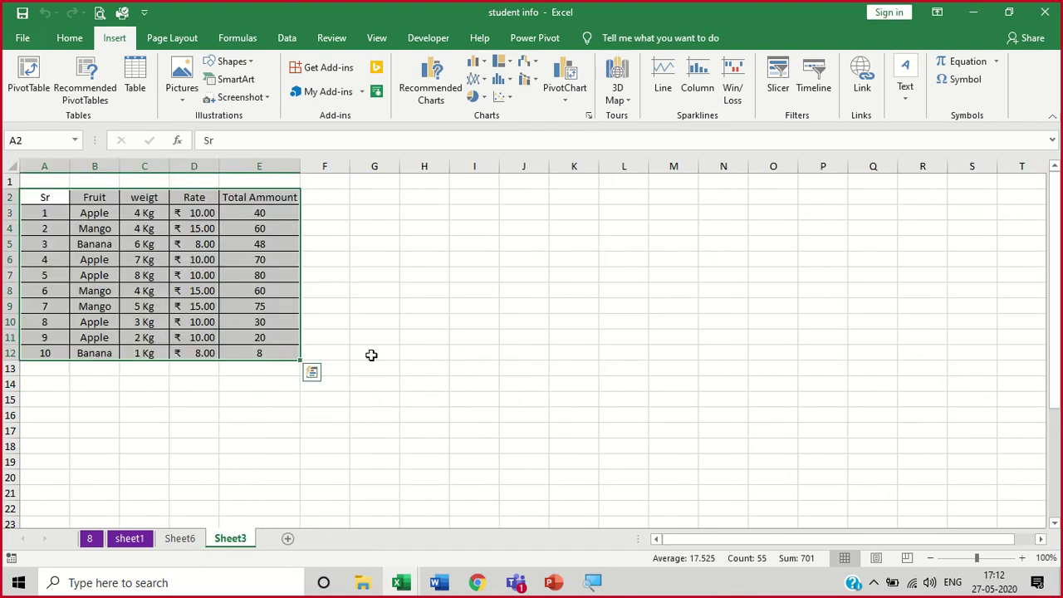
Delete the empty row 1 above the fruit sales data on Sheet3
drag(295, 449, 270, 464)
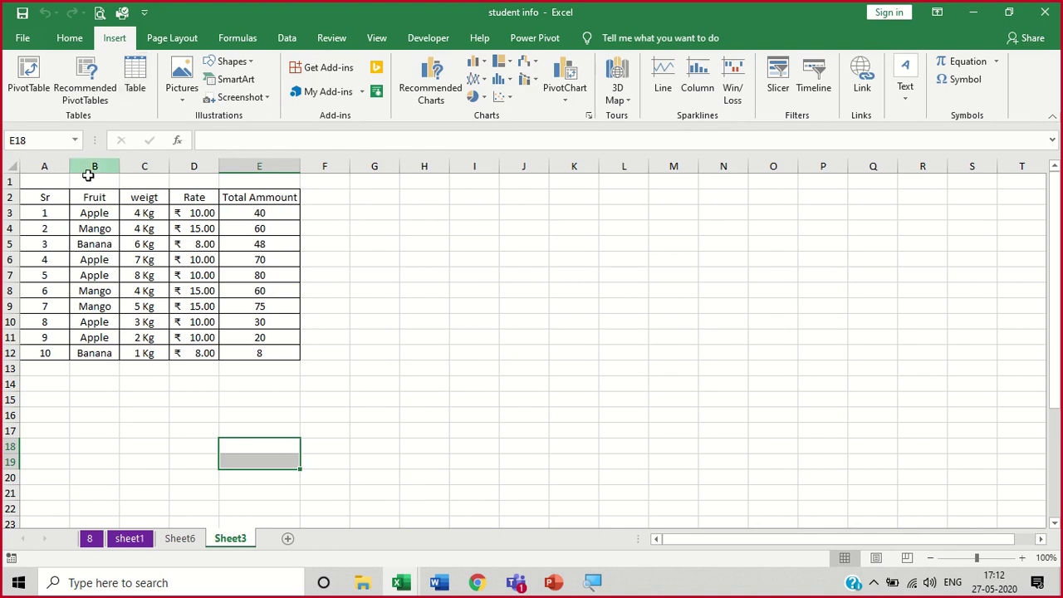
click(10, 181)
right_click(10, 183)
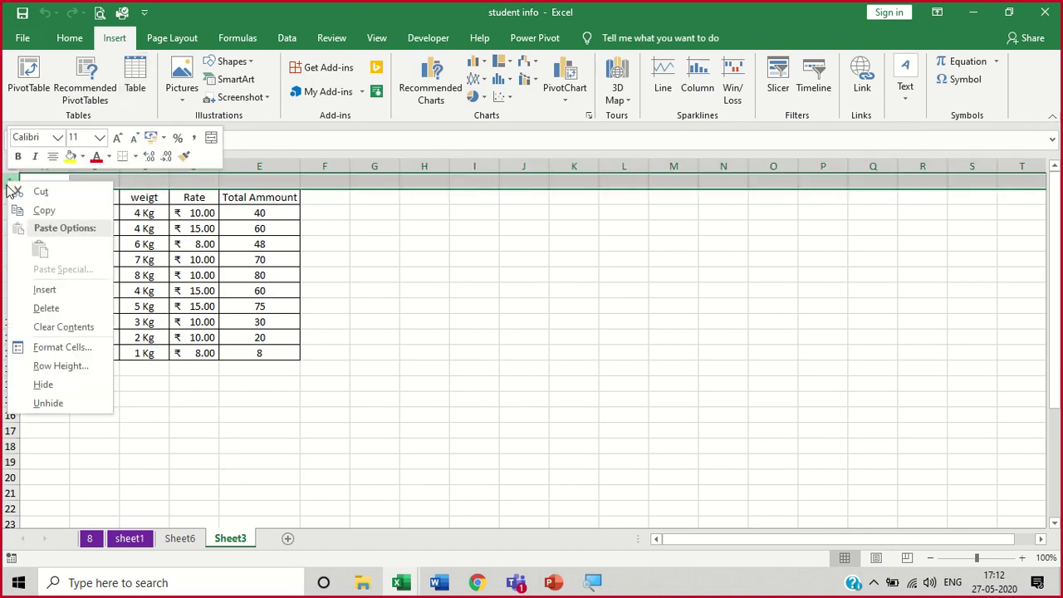
click(47, 308)
click(141, 430)
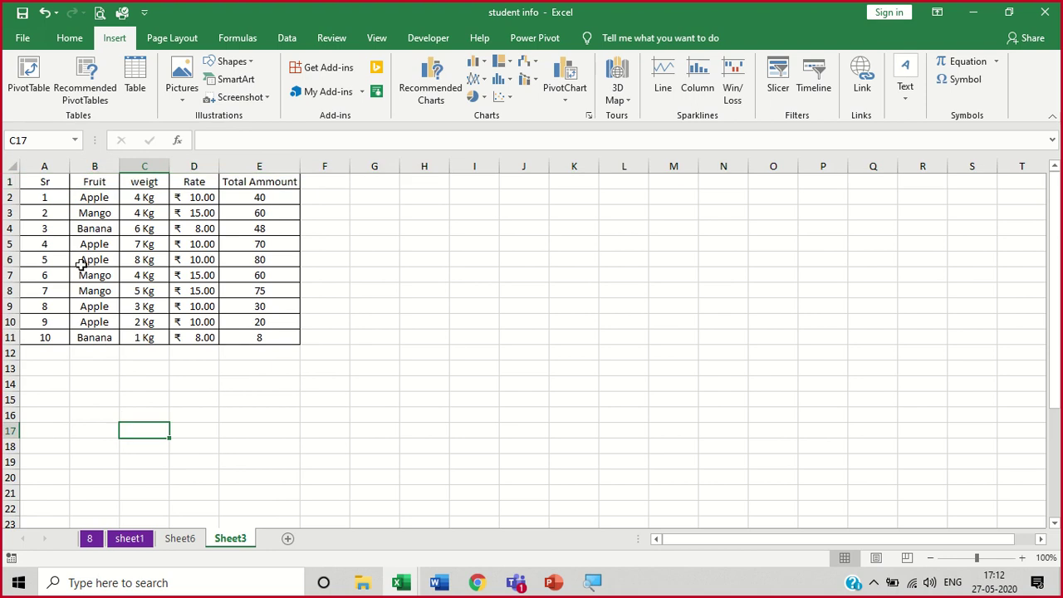
drag(46, 181, 276, 335)
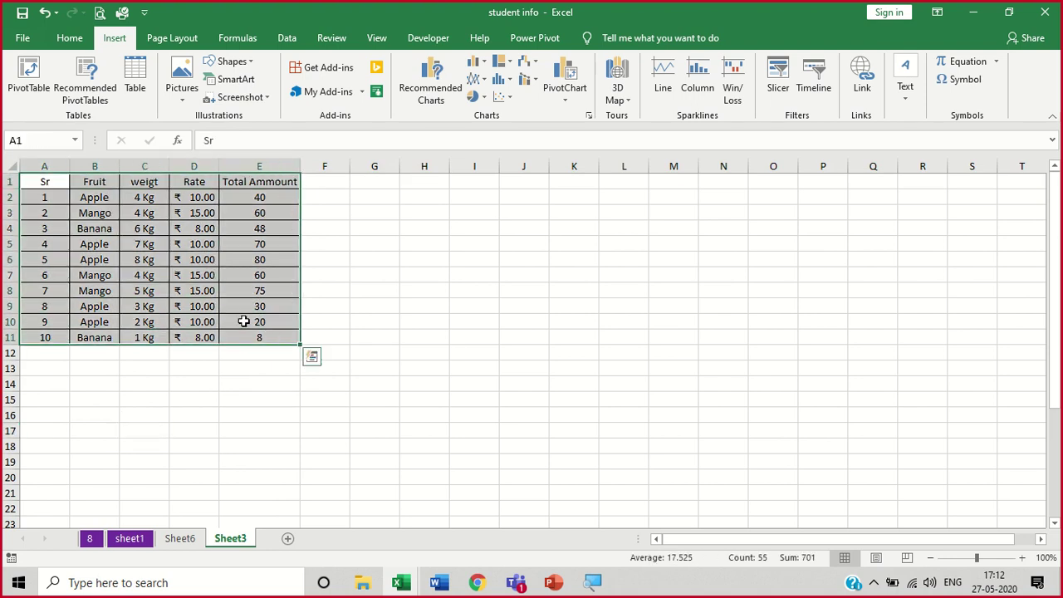
click(70, 38)
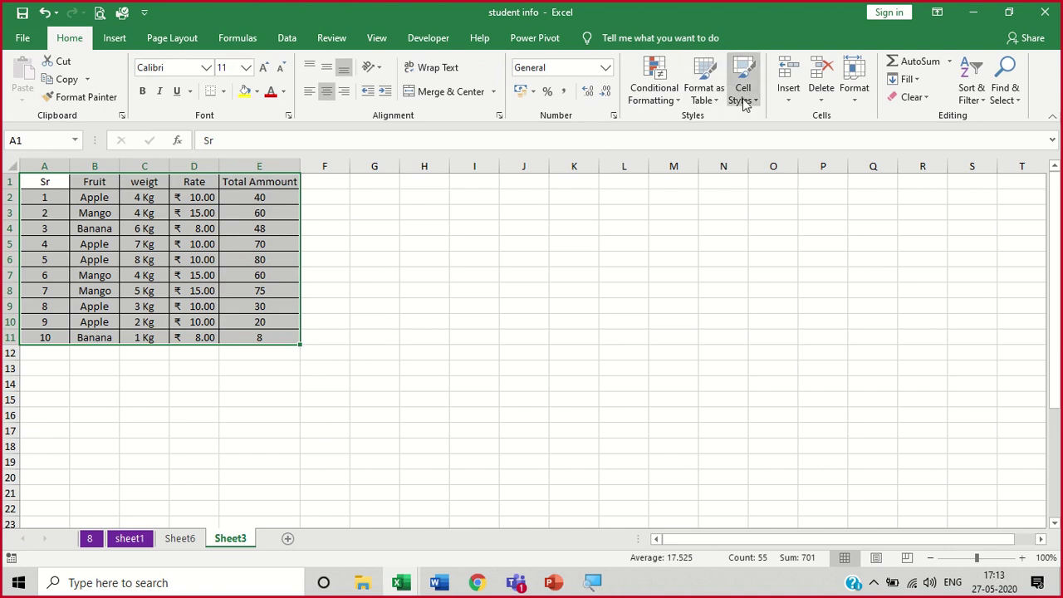
click(117, 44)
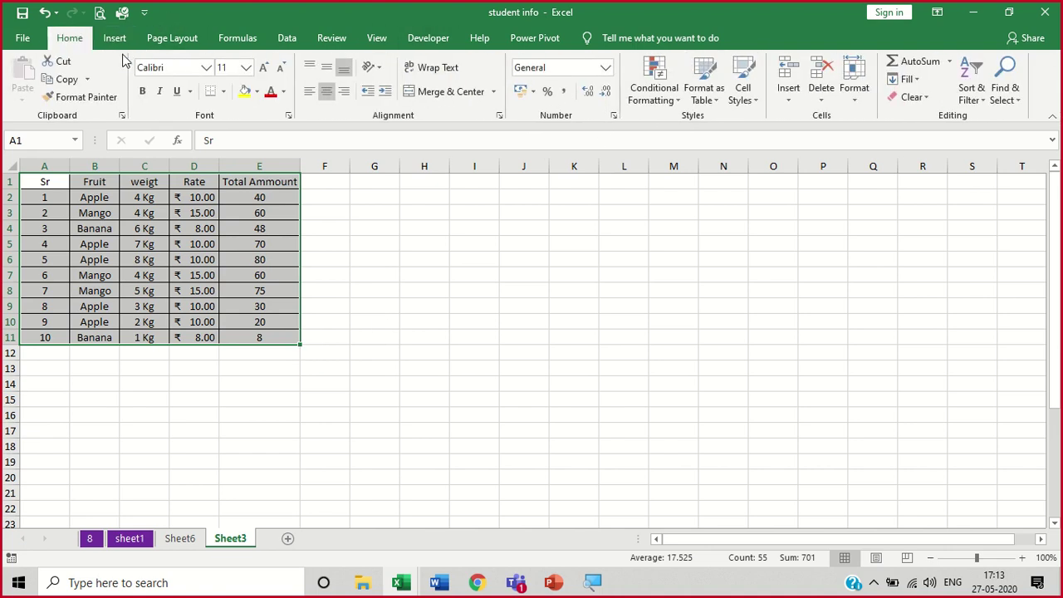
click(371, 323)
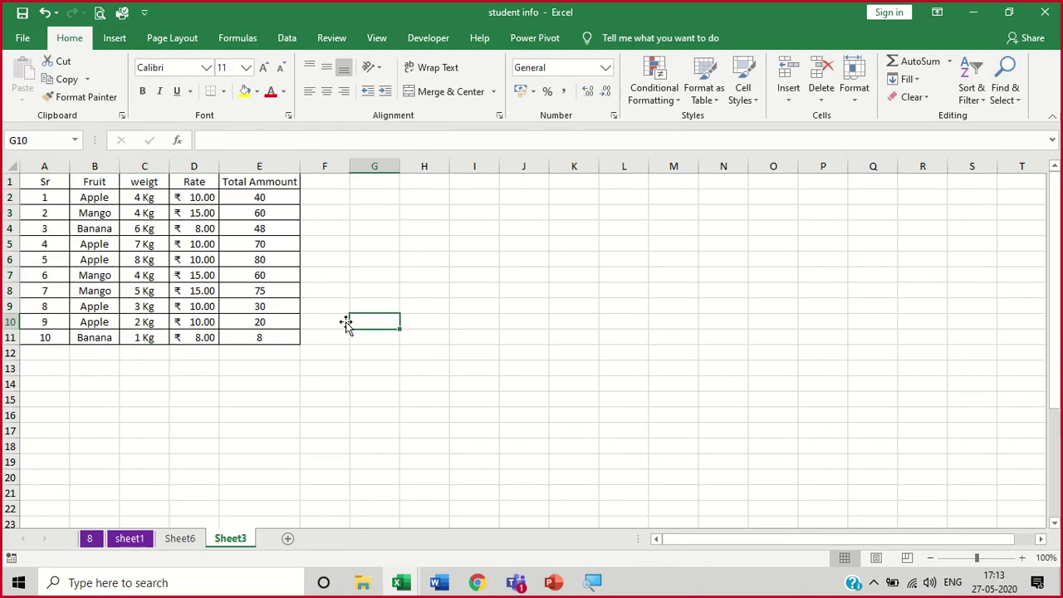
click(119, 41)
scroll(139, 65, up, 1)
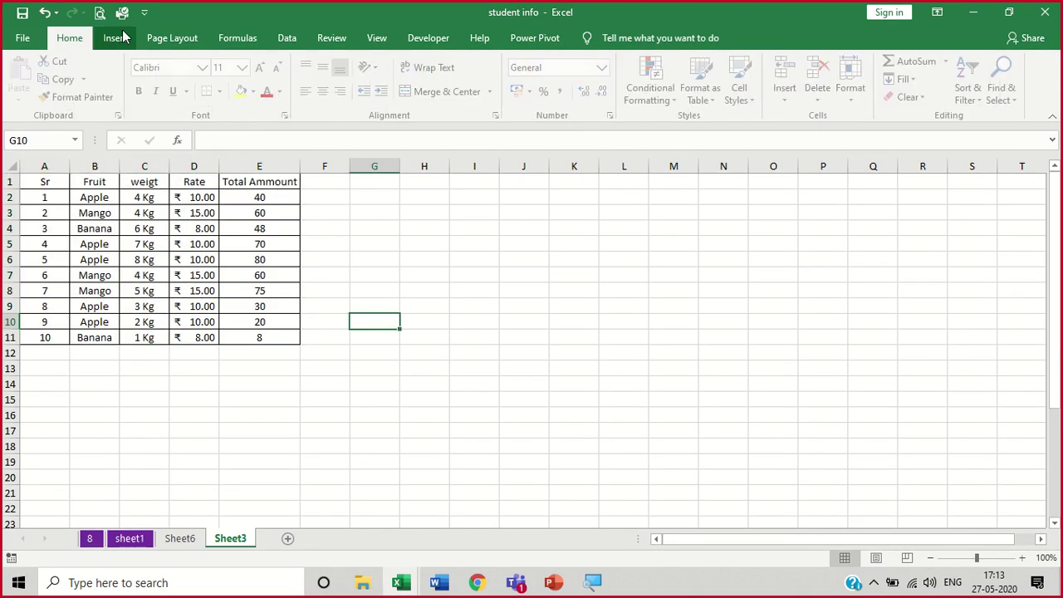
click(121, 39)
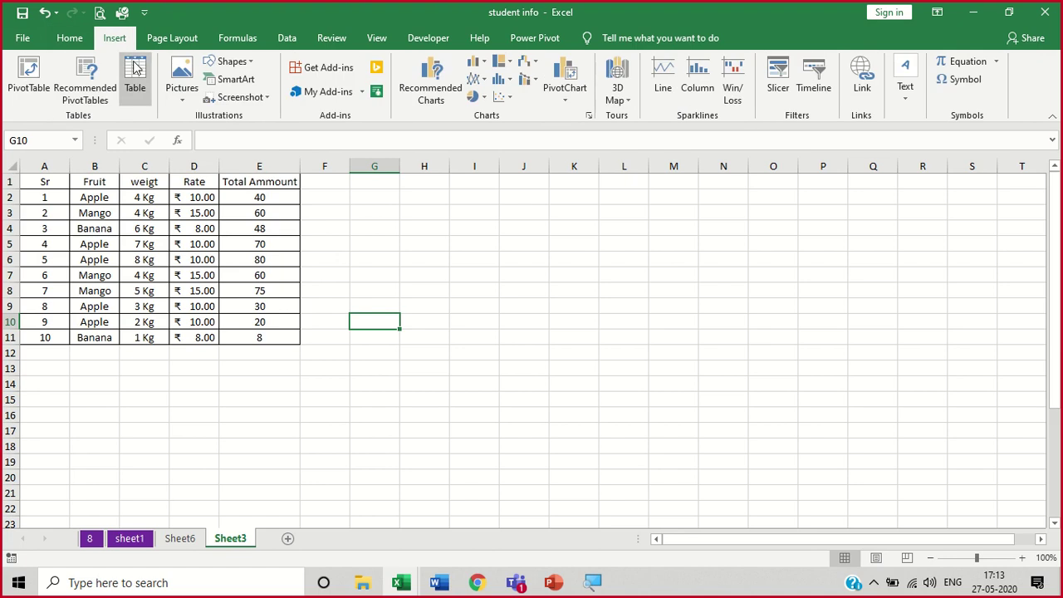
click(135, 68)
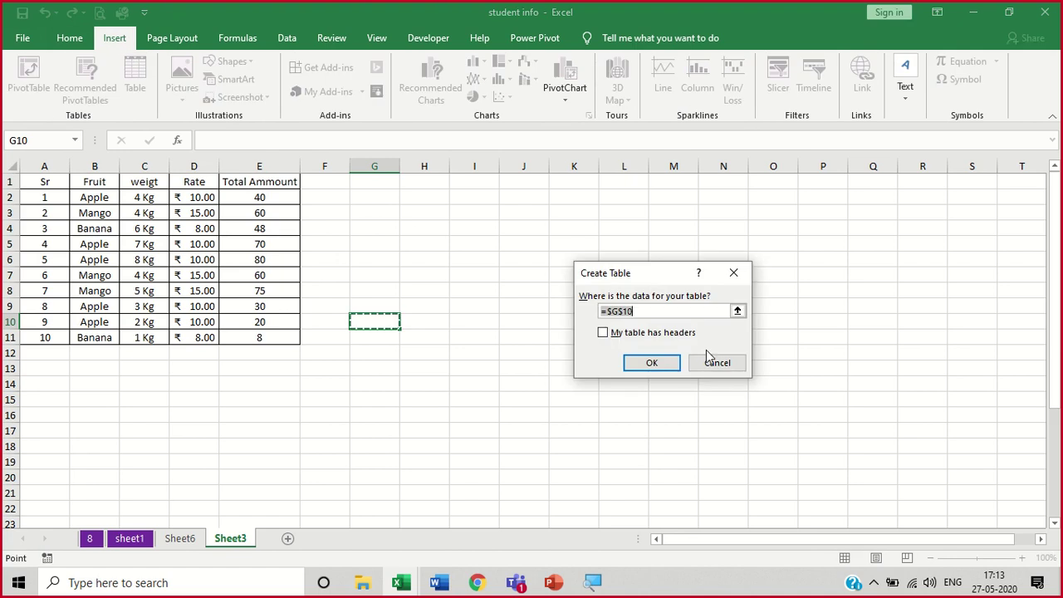
click(719, 363)
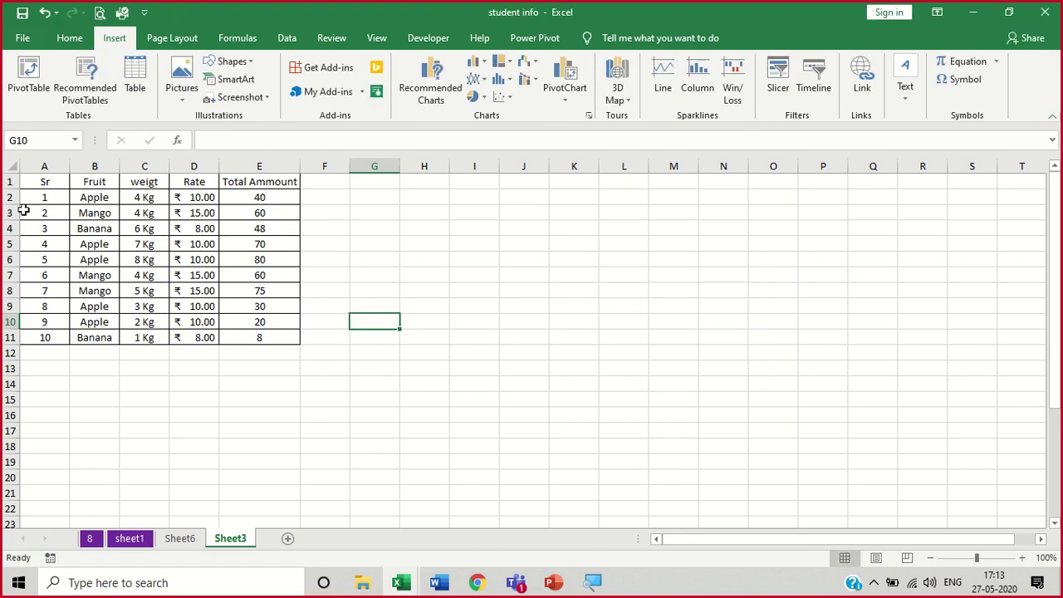
Convert the fruit sales data in A1:E11 on Sheet3 into an Excel table with headers
drag(29, 181, 279, 322)
key(shift+Down)
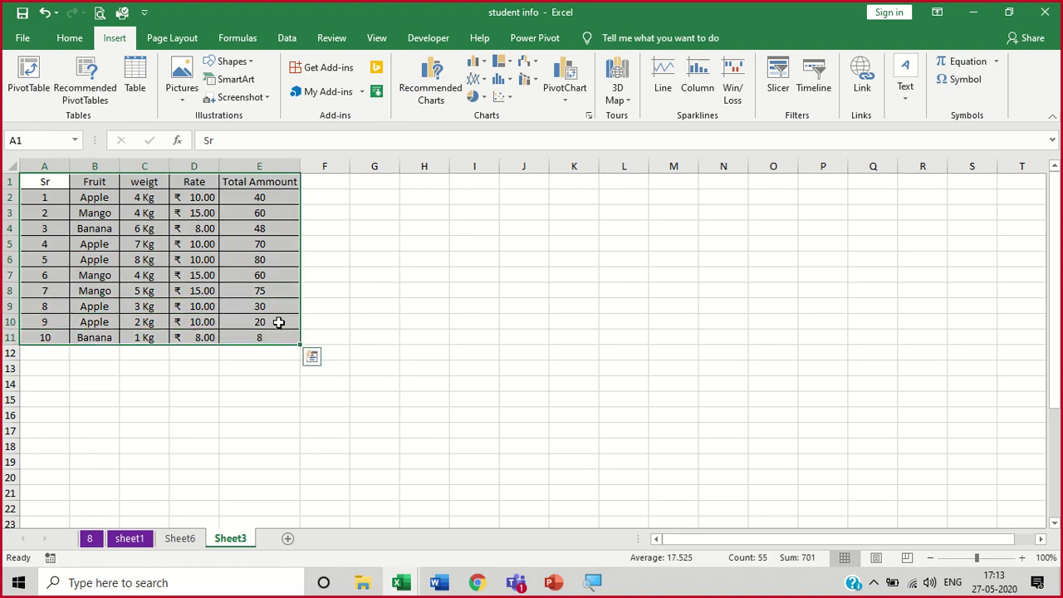
click(140, 71)
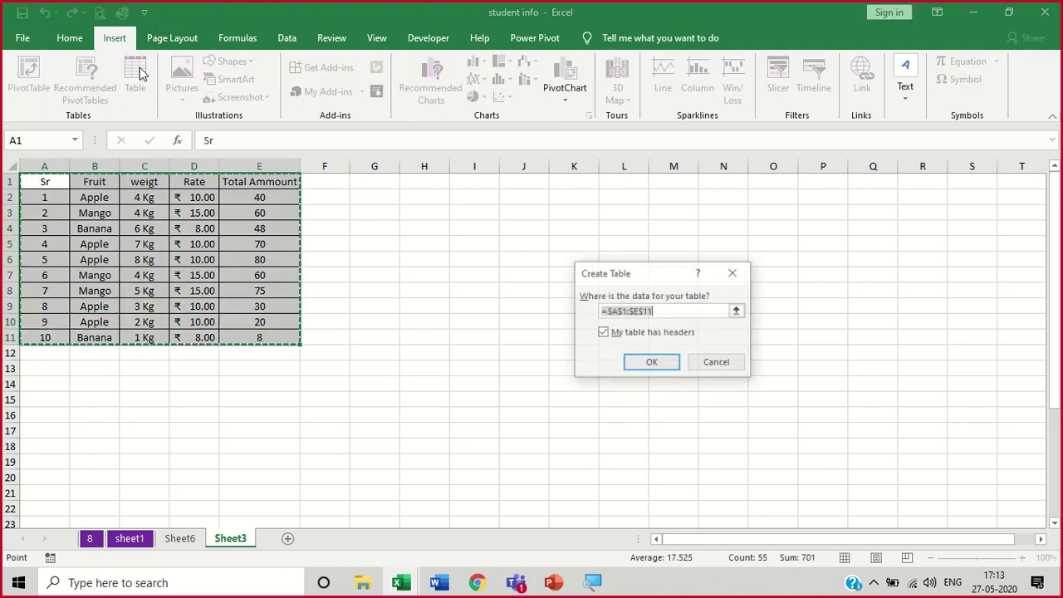
click(650, 361)
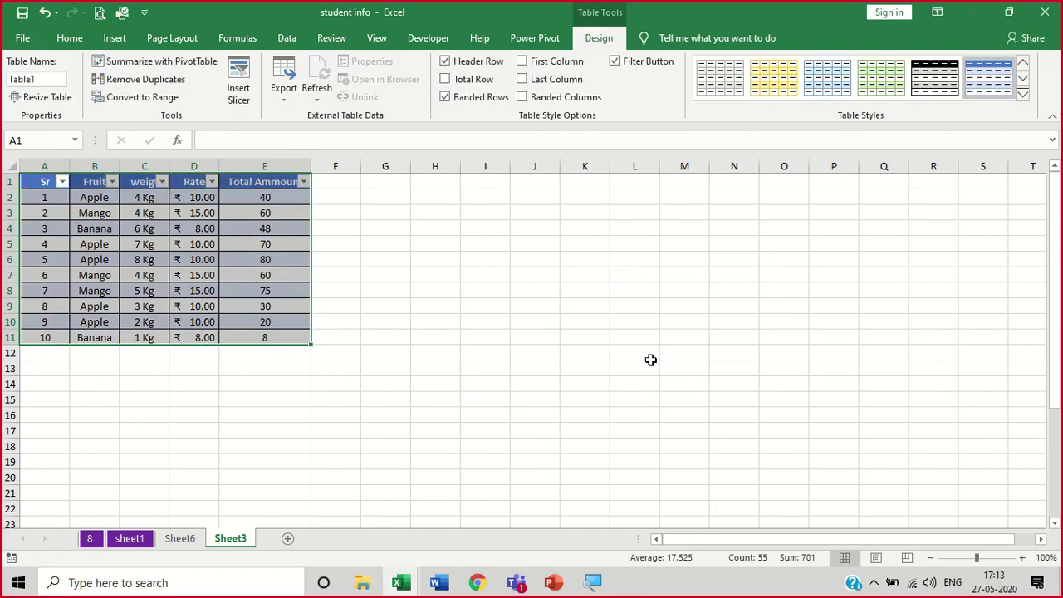
Apply the orange banded table style from the first row of the Medium group to the fruit sales table
click(1020, 94)
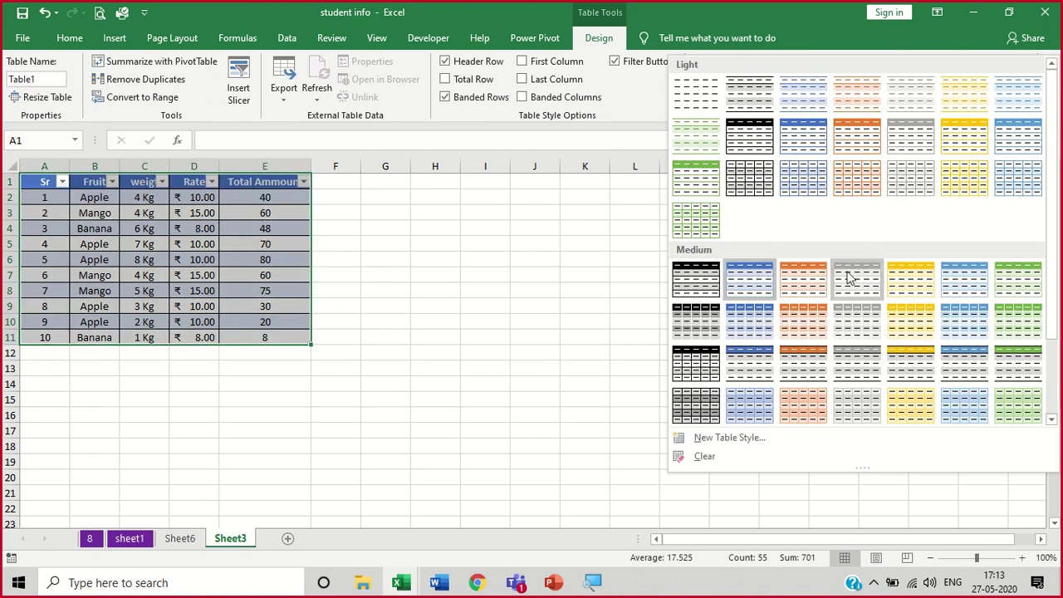
click(813, 275)
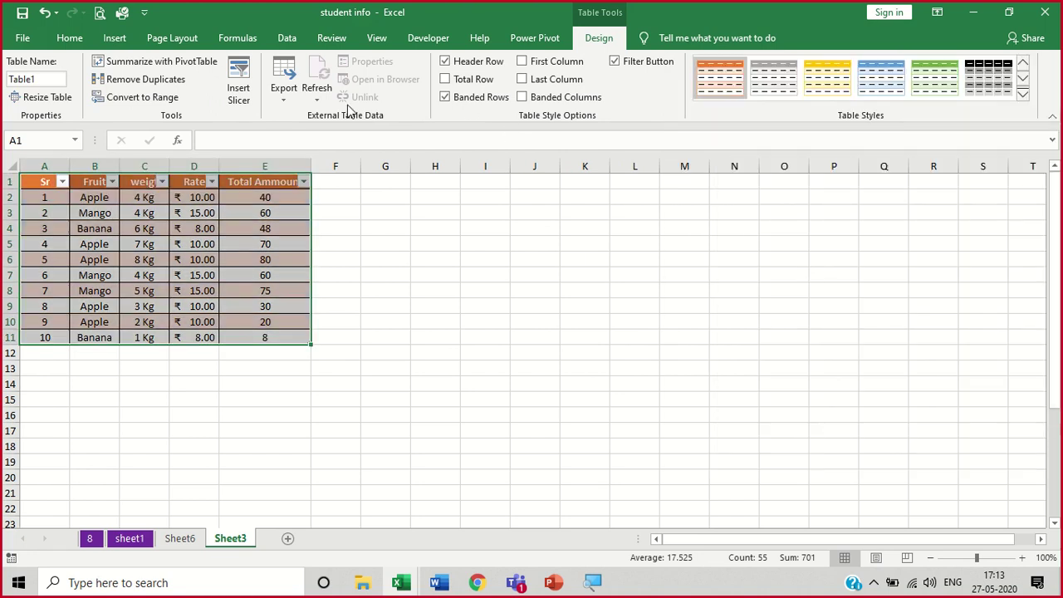
Turn off the table's filter buttons and switch its header row off and back on
click(614, 65)
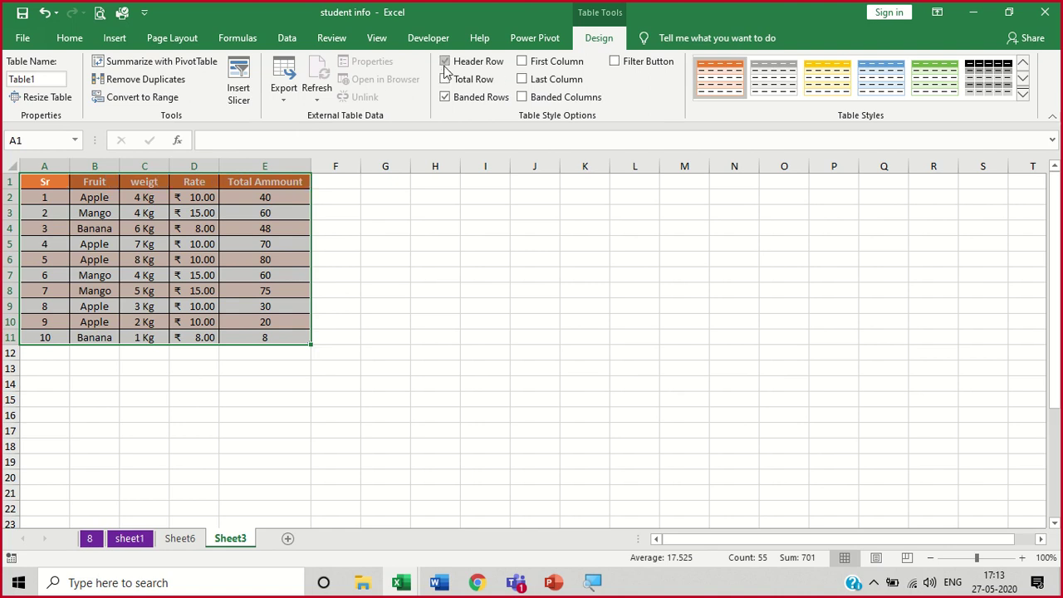
scroll(443, 71, up, 2)
scroll(493, 43, up, 8)
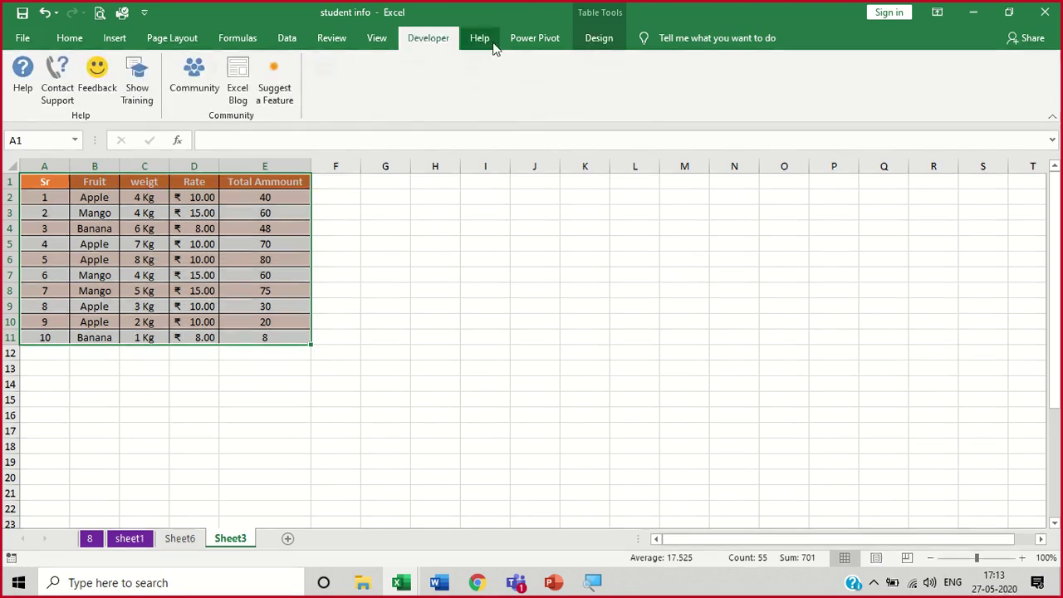
click(594, 41)
scroll(448, 67, up, 1)
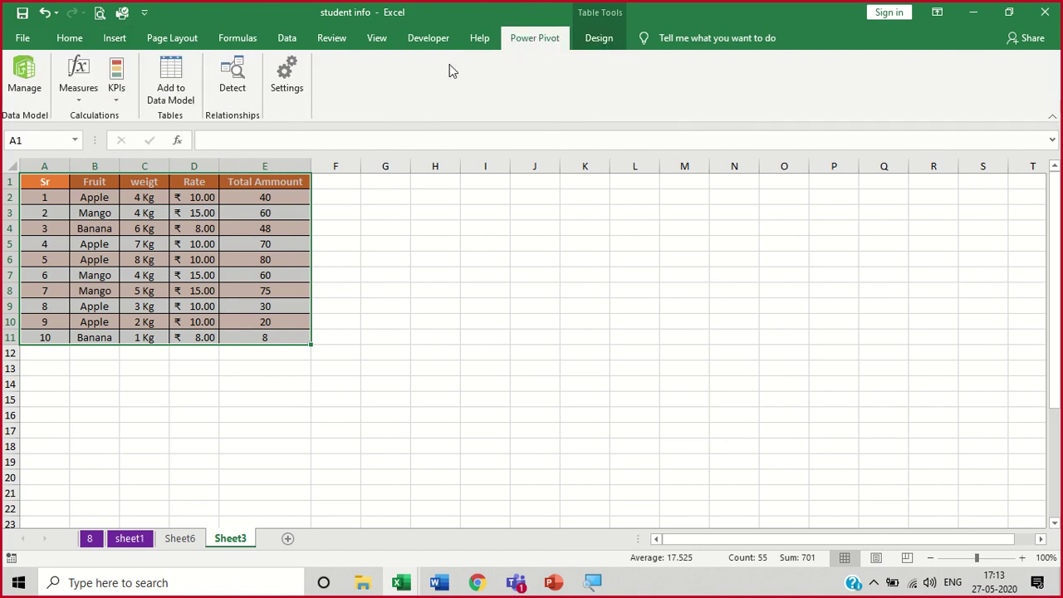
click(583, 40)
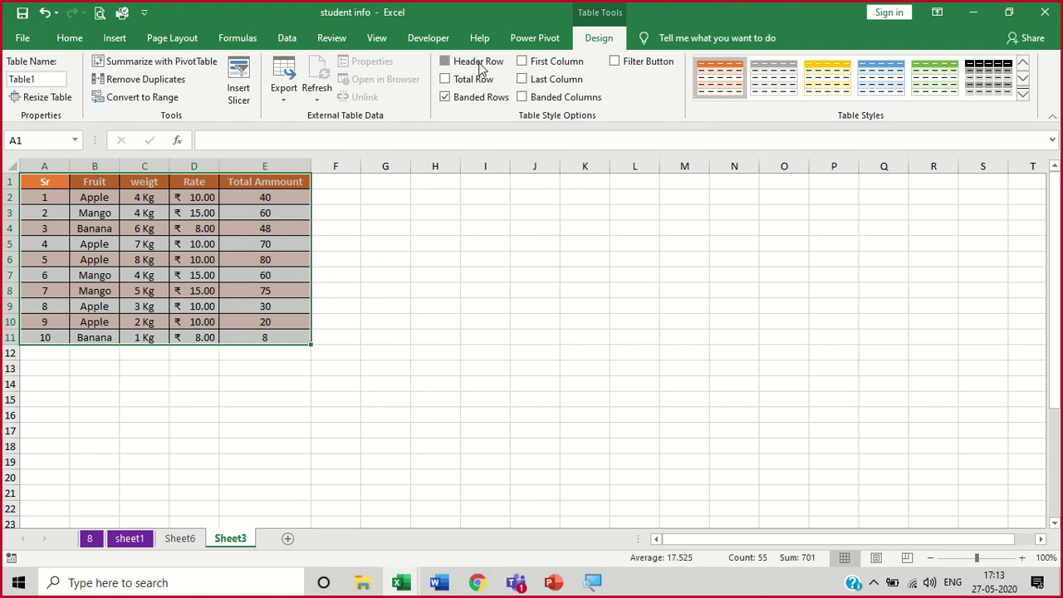
click(479, 64)
click(480, 69)
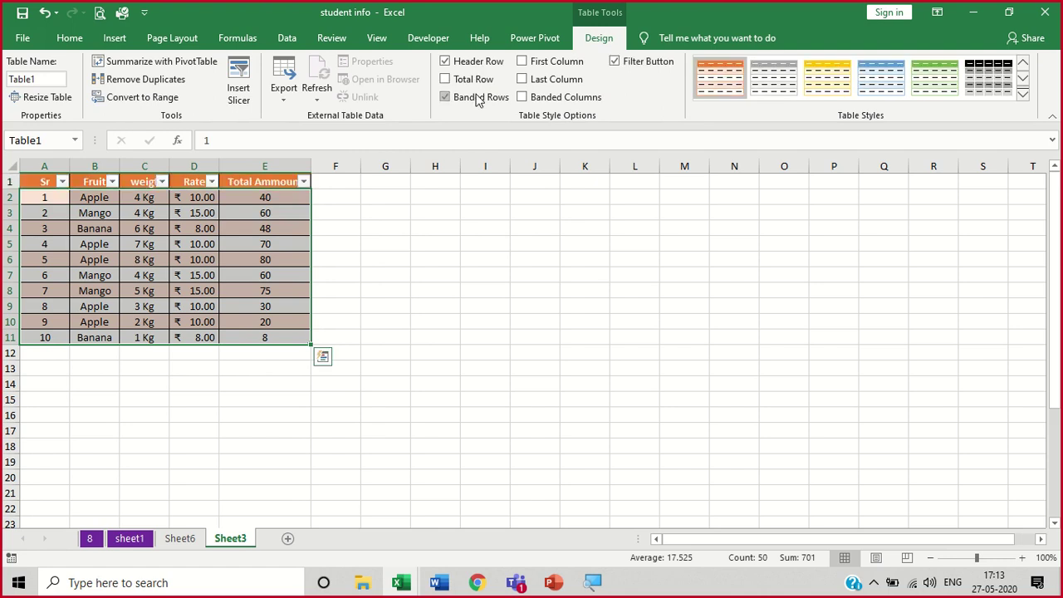
Switch the fruit table's banded rows off and back on, and its banded columns on and back off
click(477, 100)
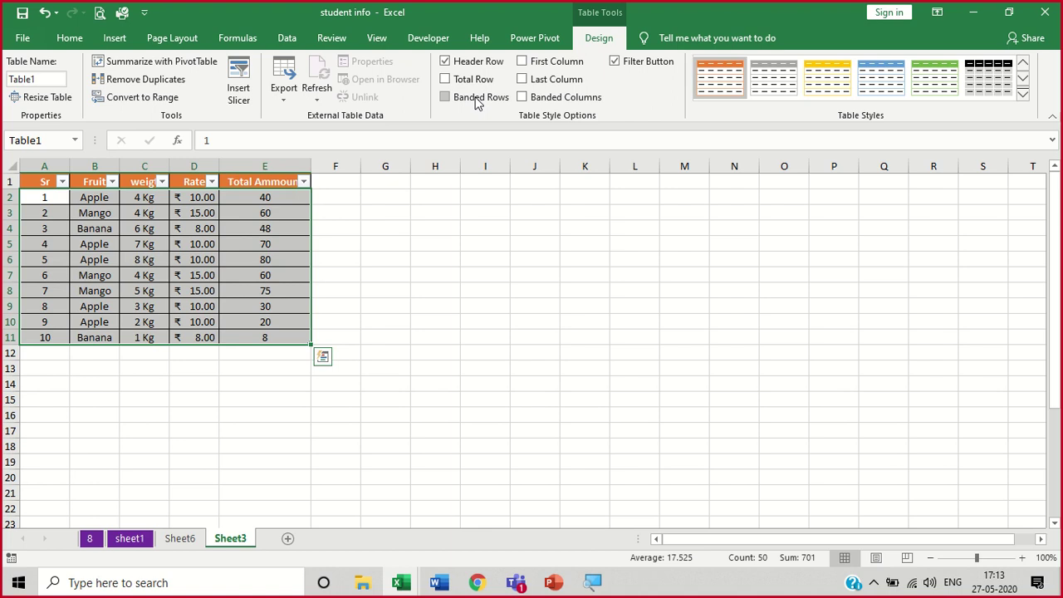
click(477, 100)
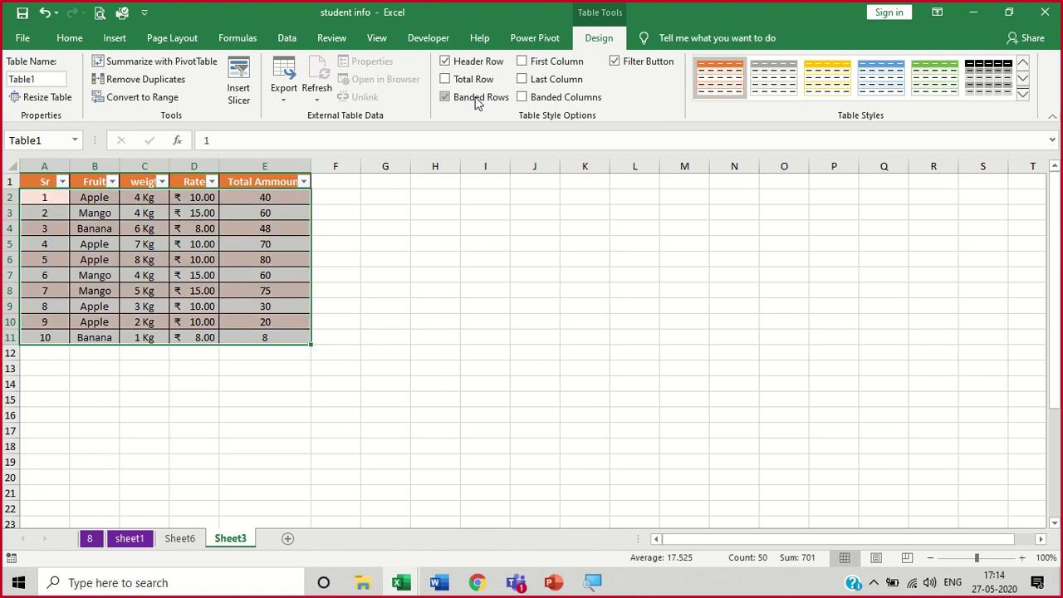
click(524, 97)
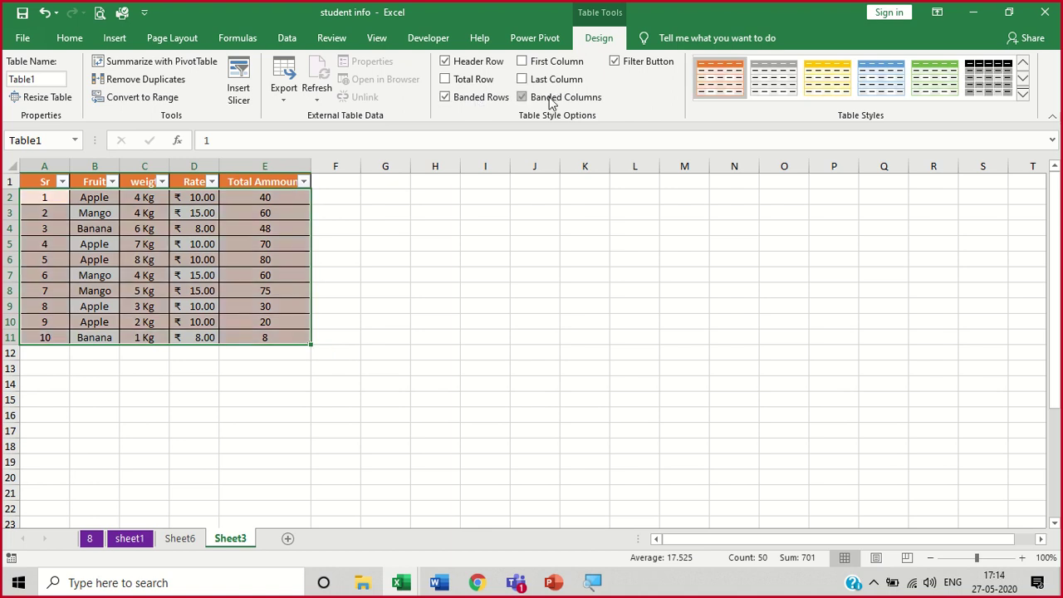
click(550, 100)
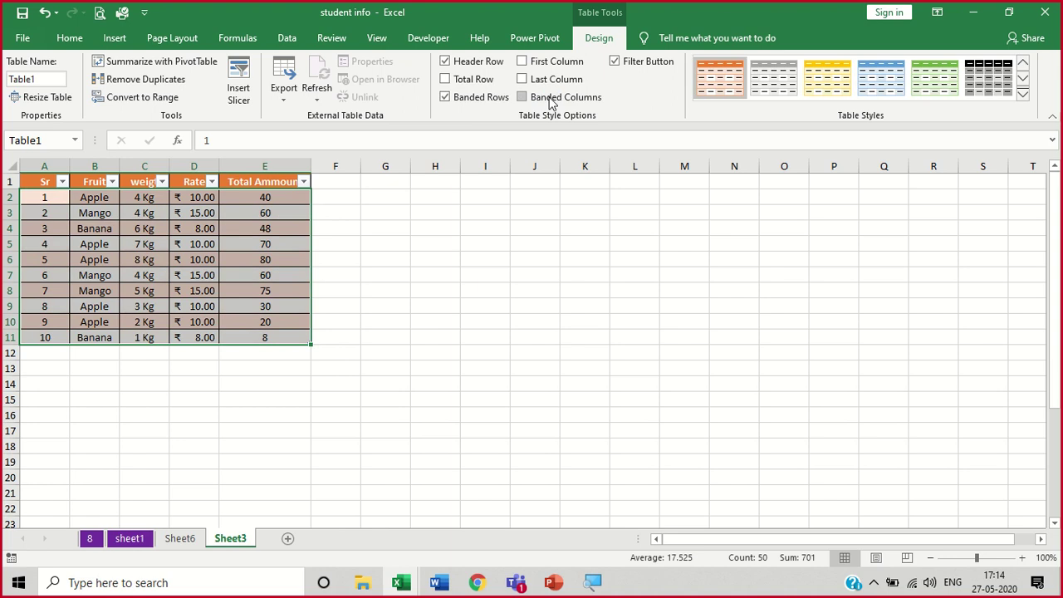
Add a total row to the fruit table and switch the last-column emphasis on and back off
click(484, 87)
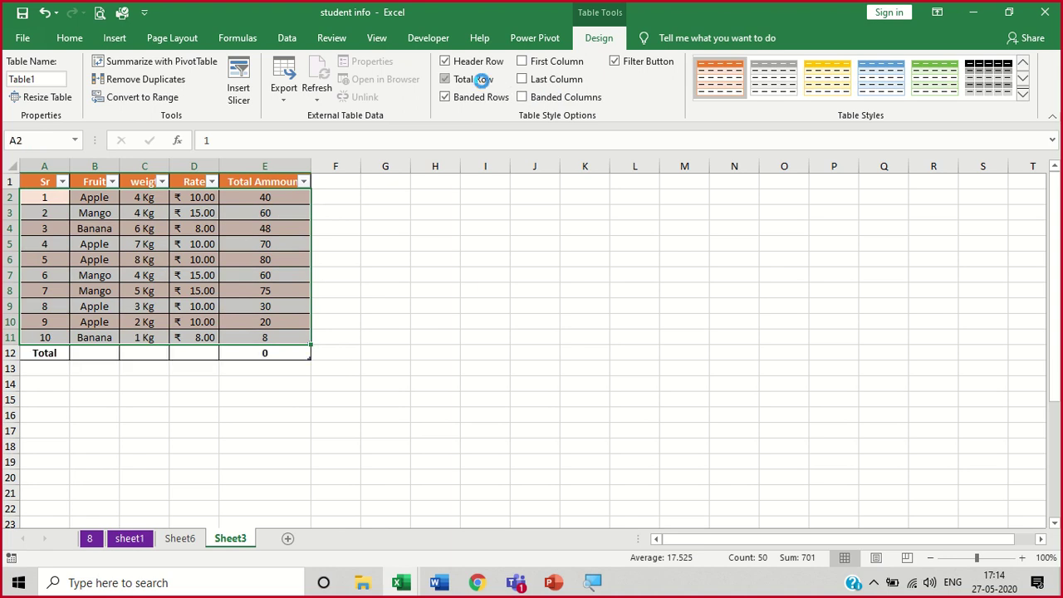
click(524, 84)
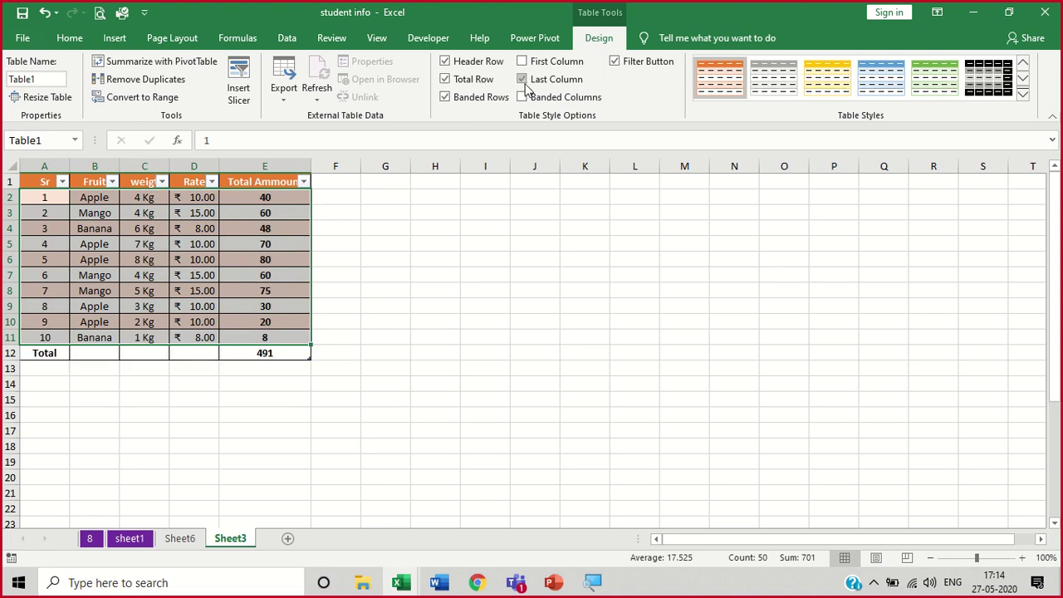
click(523, 83)
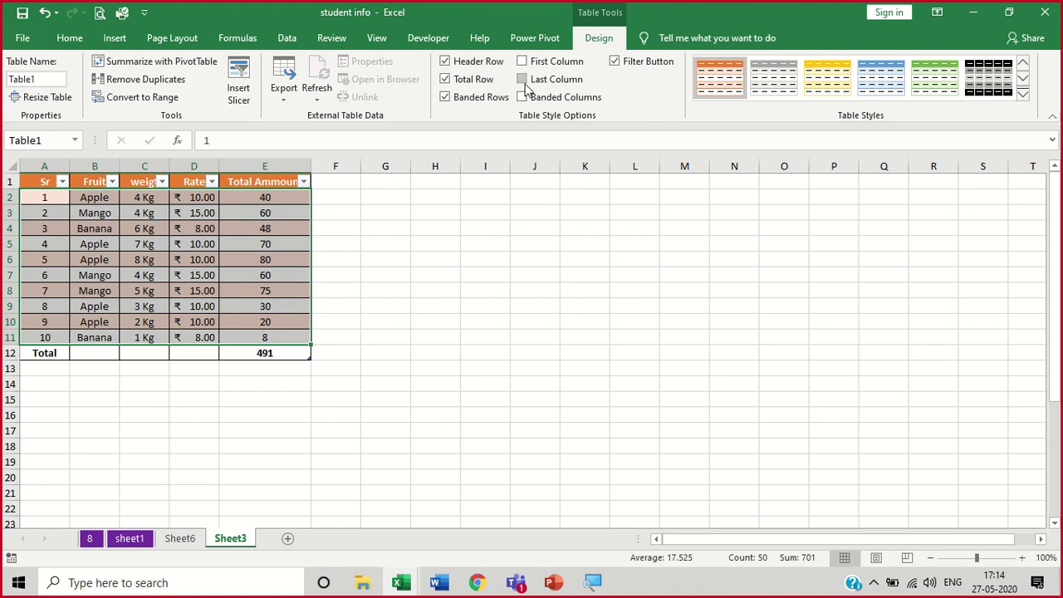
click(470, 248)
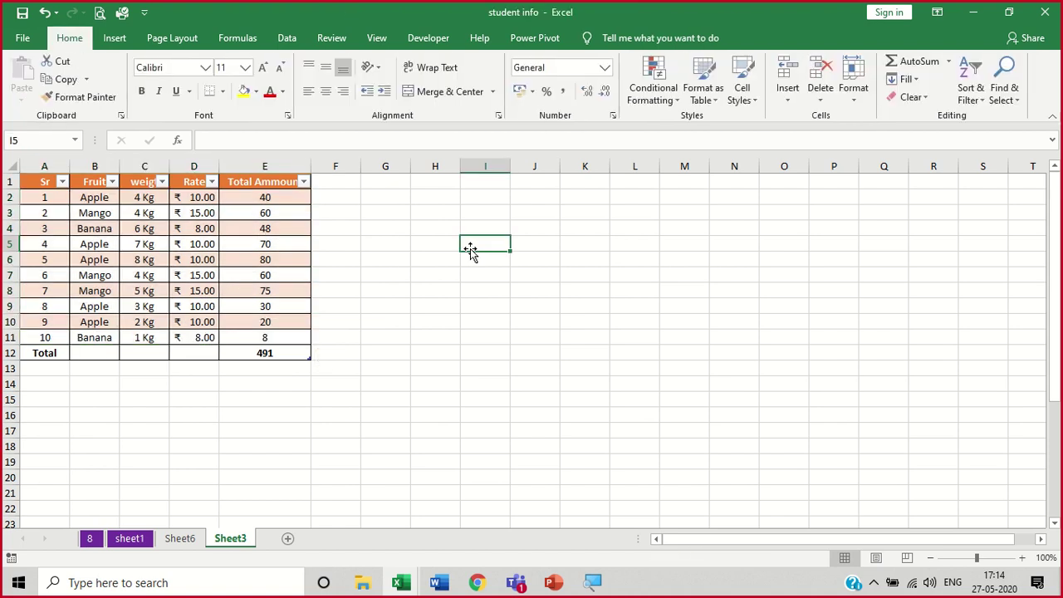
Undo all table formatting and the table conversion on Sheet3, keeping the empty first row deleted
key(ctrl+z)
key(ctrl+z)
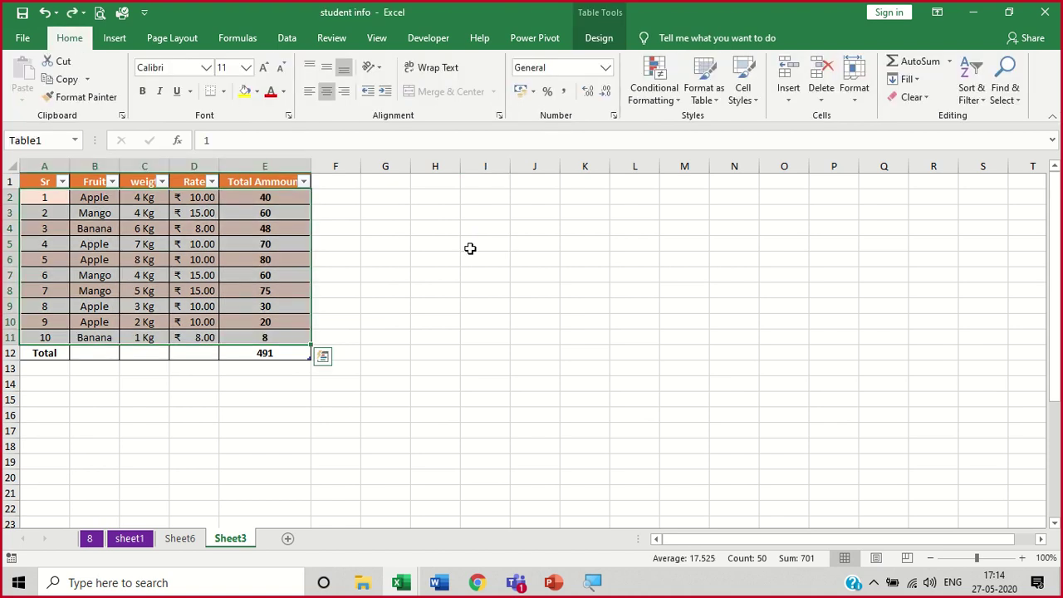
key(ctrl+z)
key(ctrl+z)
key(ctrl+z)
key(ctrl+z)
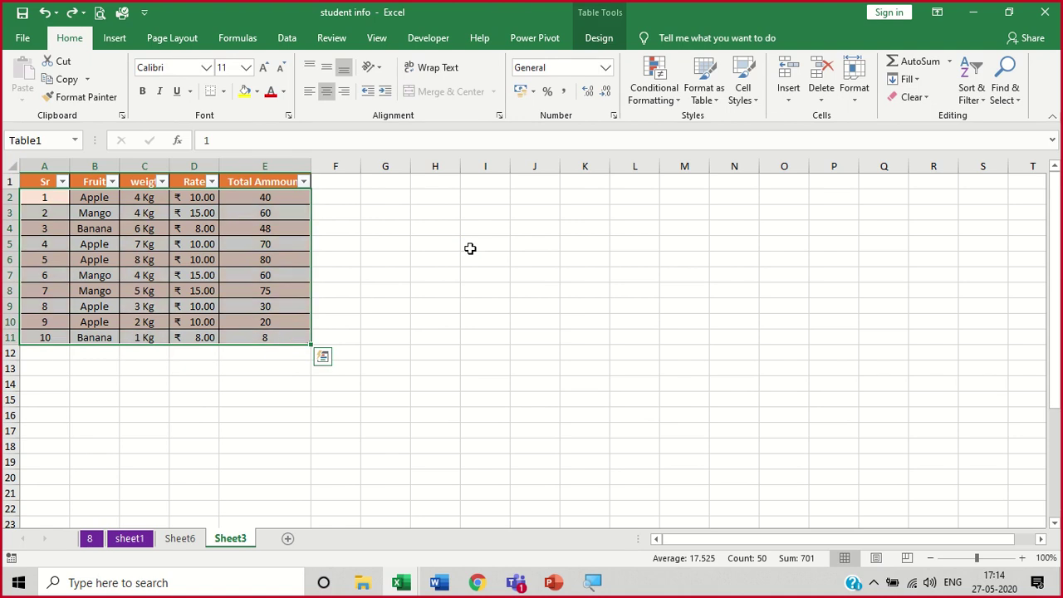
key(ctrl+z)
key(ctrl+z)
key(ctrl+z)
key(ctrl+z)
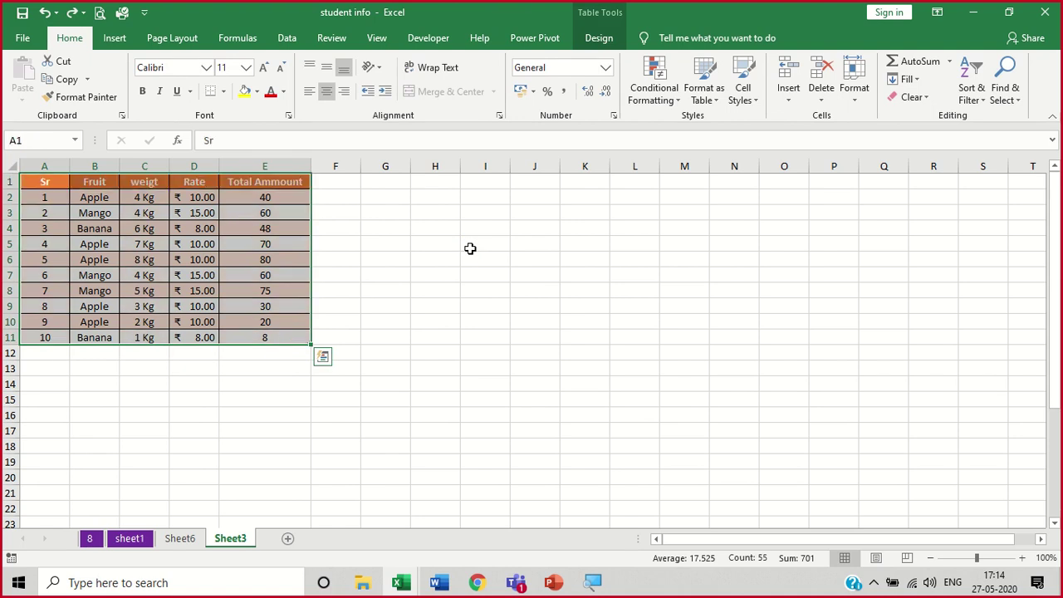
key(ctrl+z)
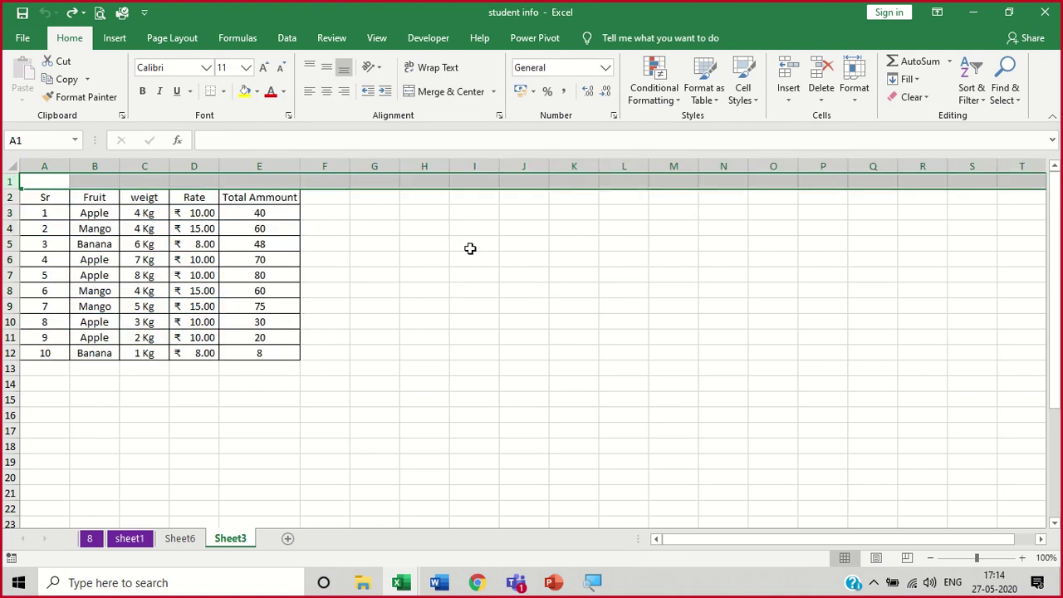
key(ctrl+y)
click(470, 249)
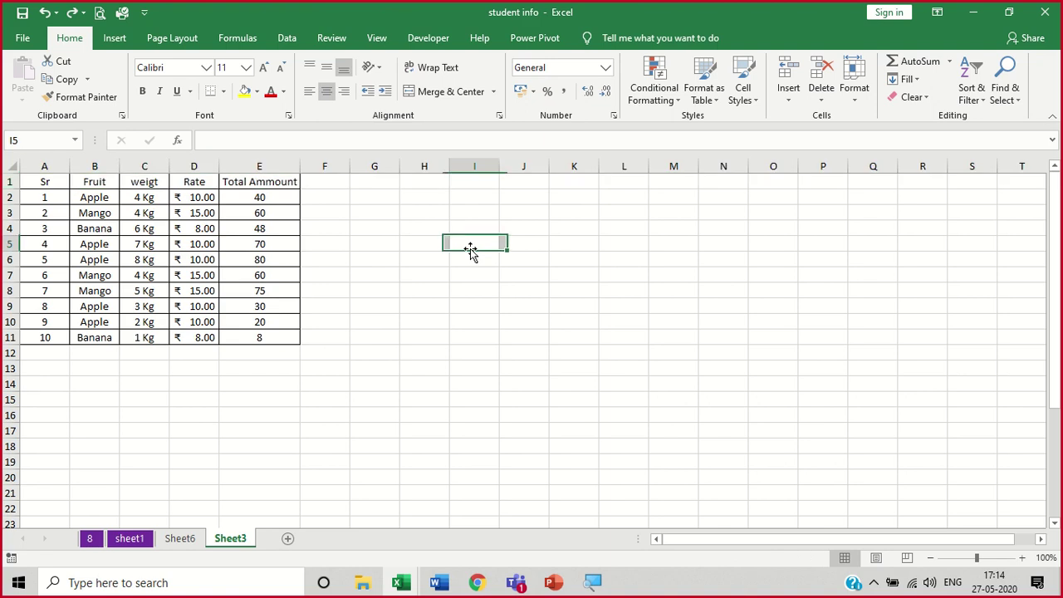
Insert the purple school logo image from this device's Pictures folder at cell I5 on Sheet3
click(117, 39)
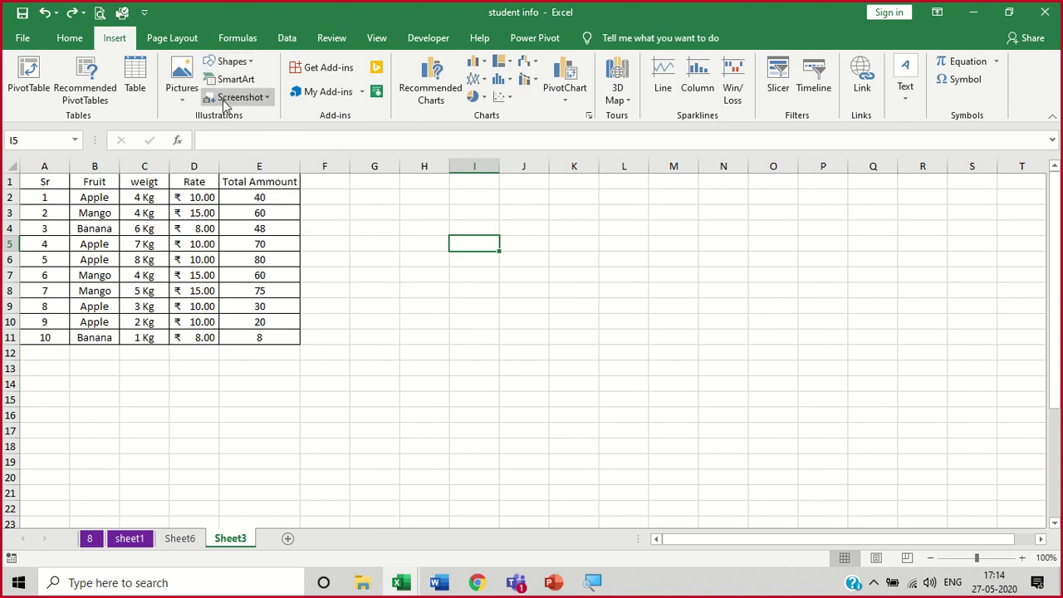
scroll(223, 100, up, 1)
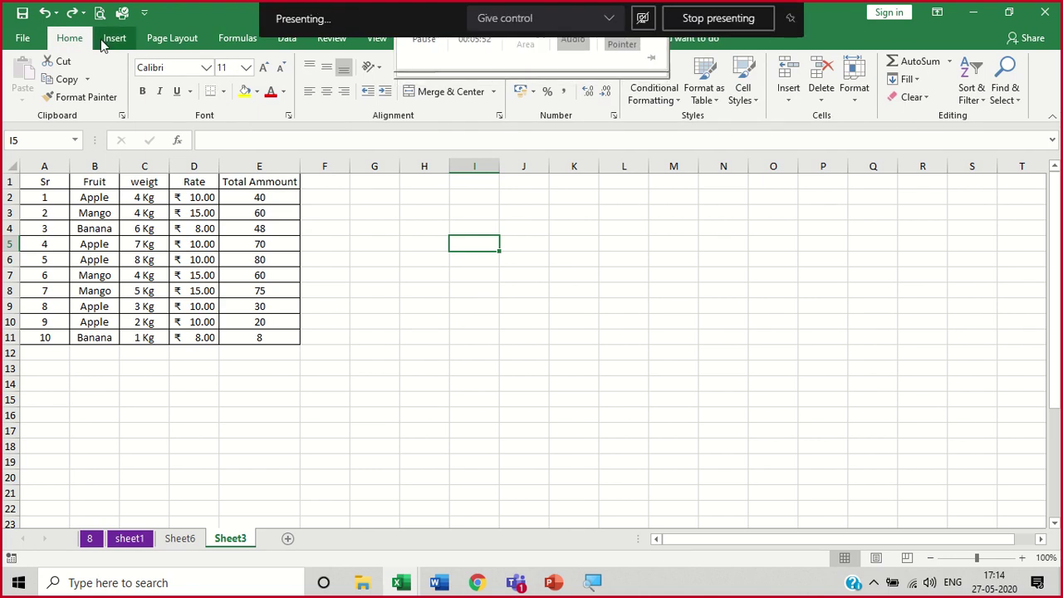
click(117, 39)
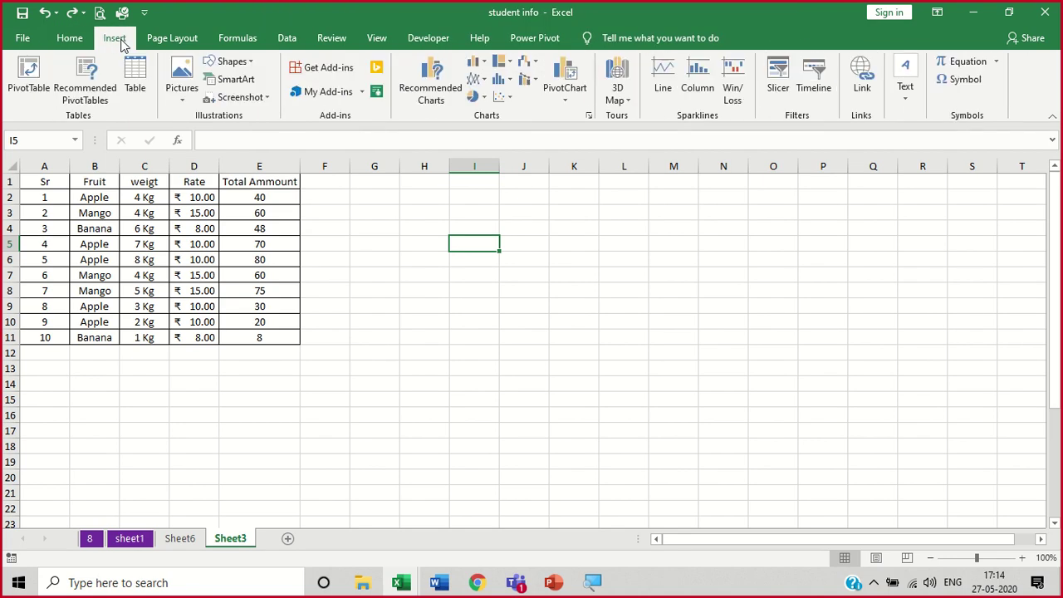
click(174, 104)
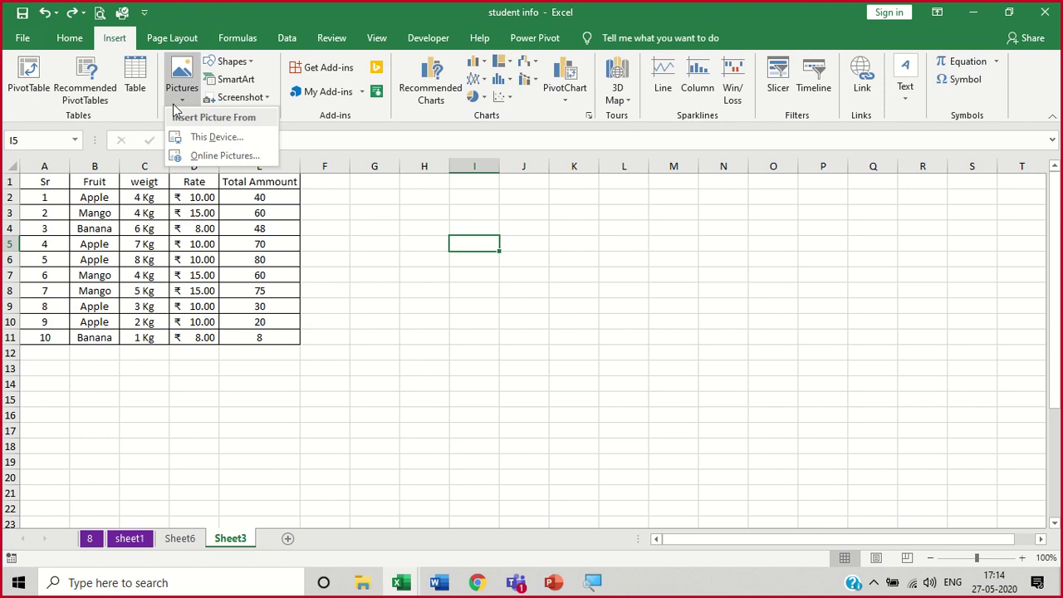
click(203, 140)
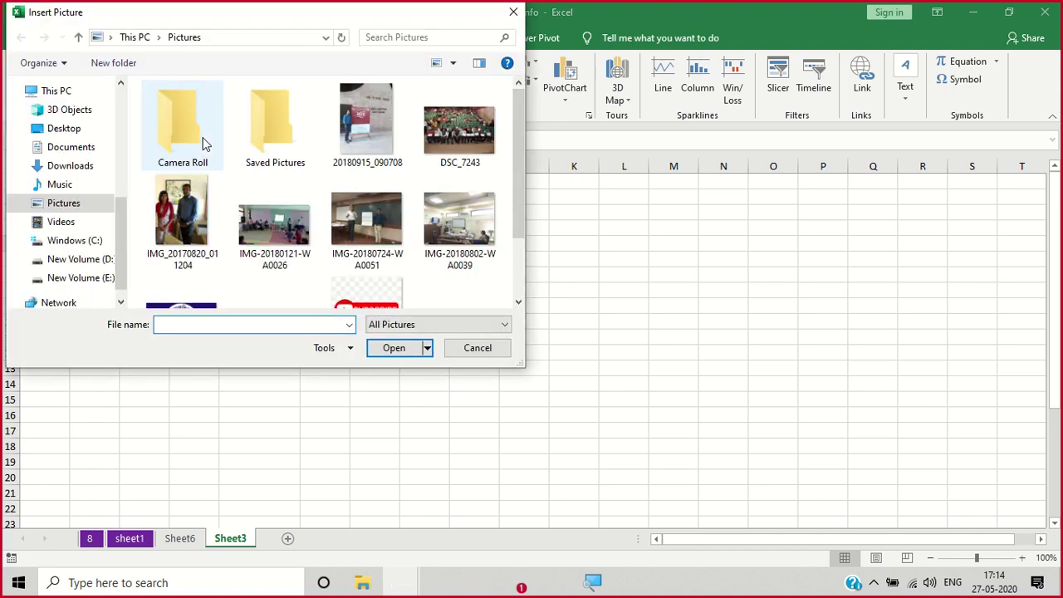
double_click(186, 292)
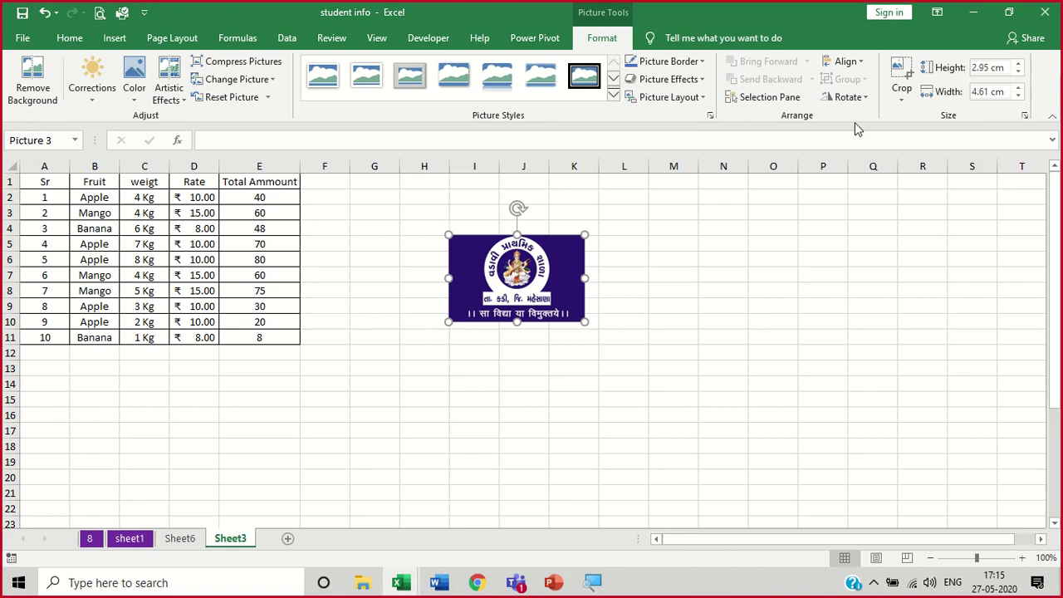
Remove the logo picture's background, with the selection area extended to cover nearly the whole picture
scroll(51, 118, up, 1)
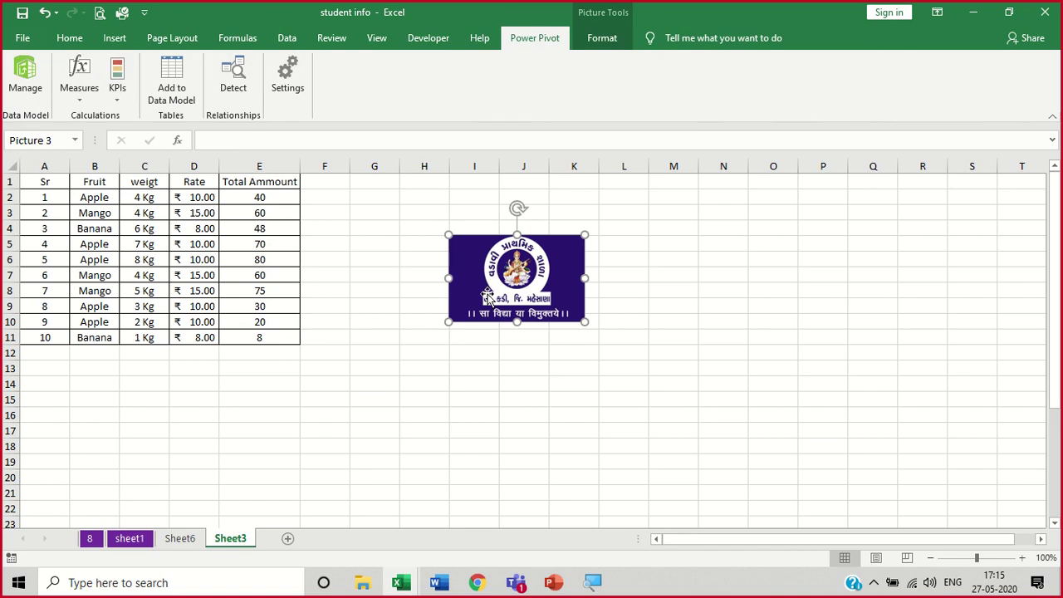
click(601, 40)
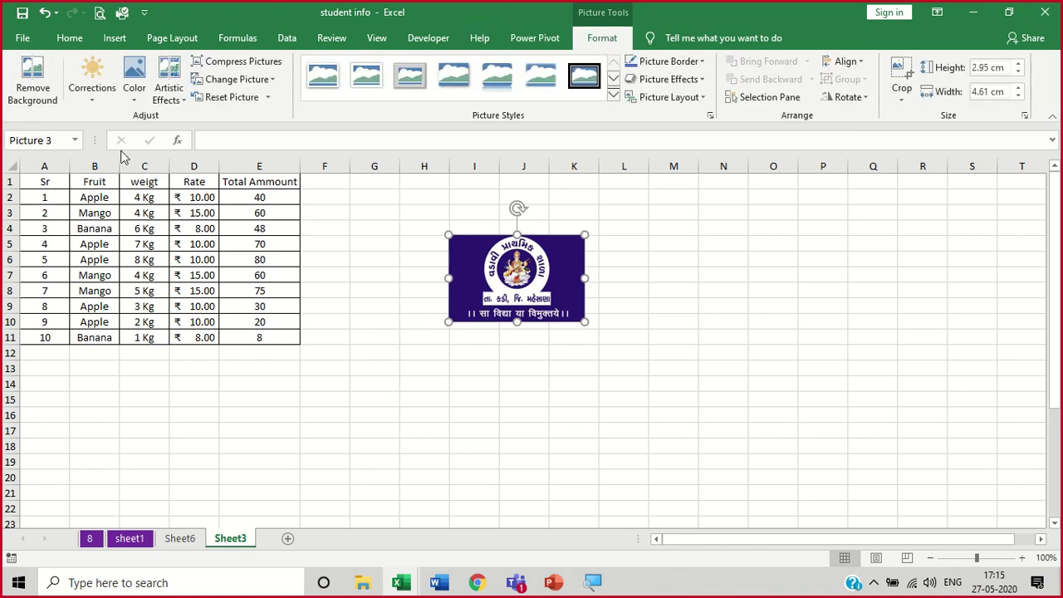
click(42, 83)
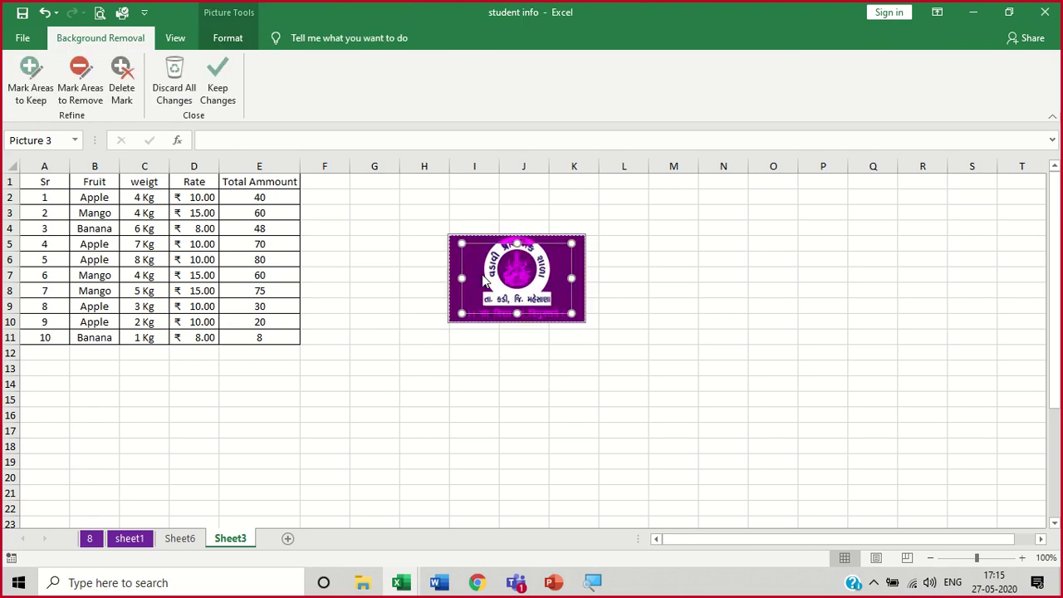
click(233, 39)
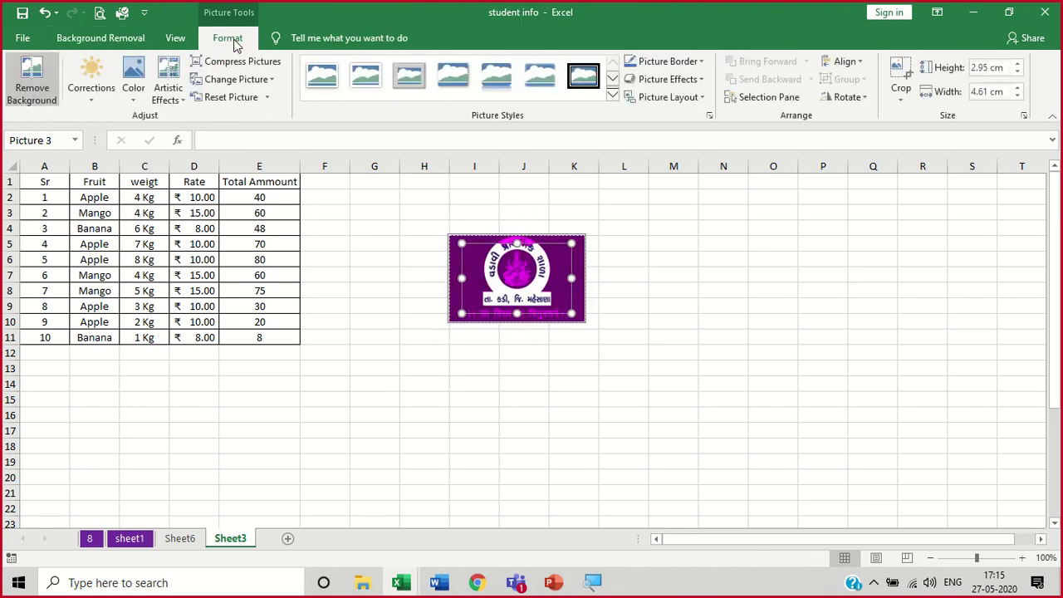
click(33, 88)
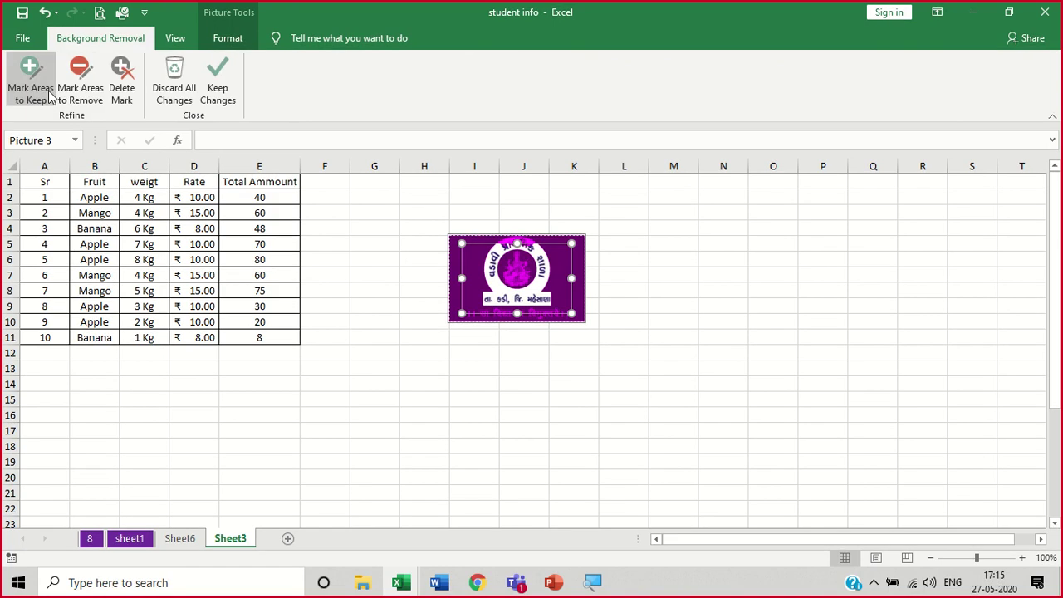
click(232, 39)
click(233, 40)
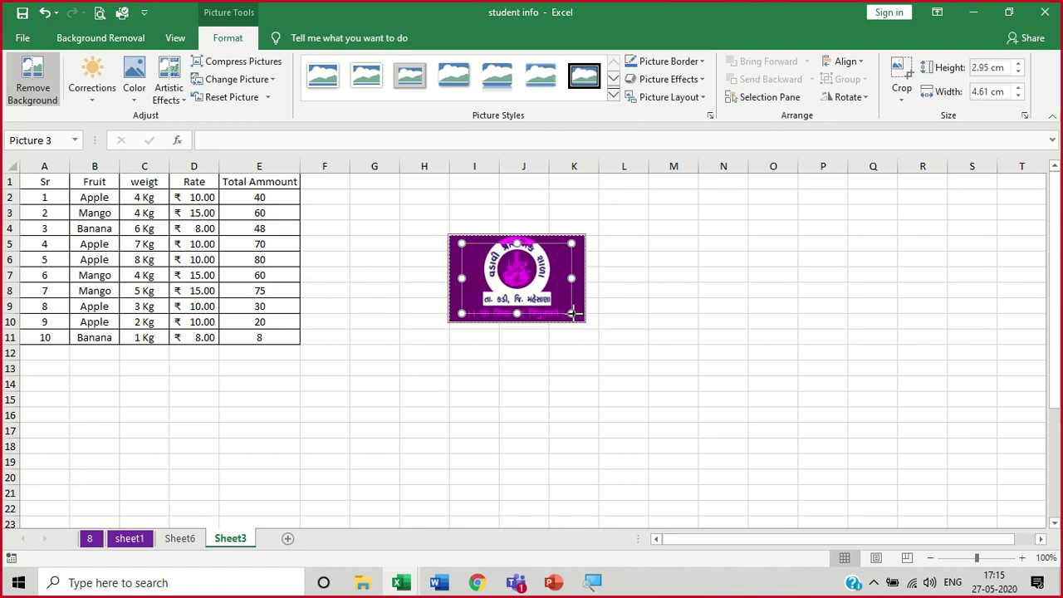
drag(583, 321, 585, 322)
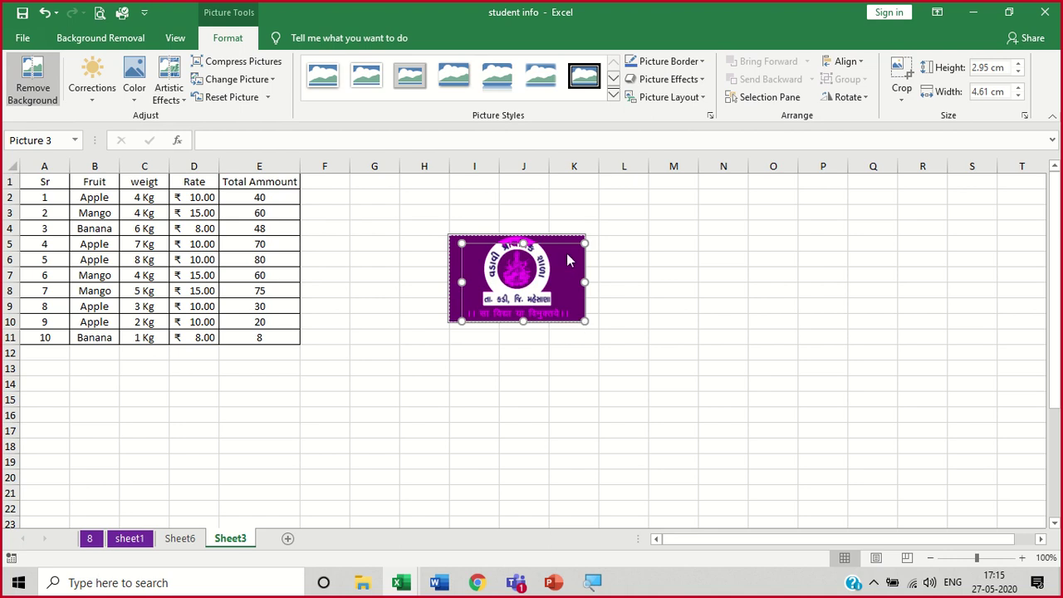
drag(461, 243, 448, 236)
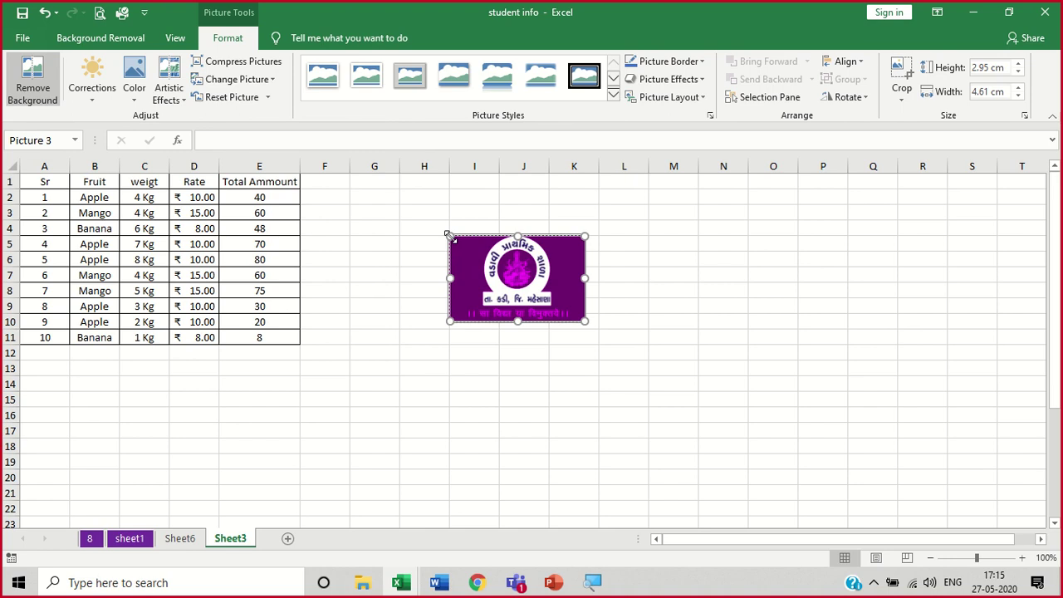
click(513, 443)
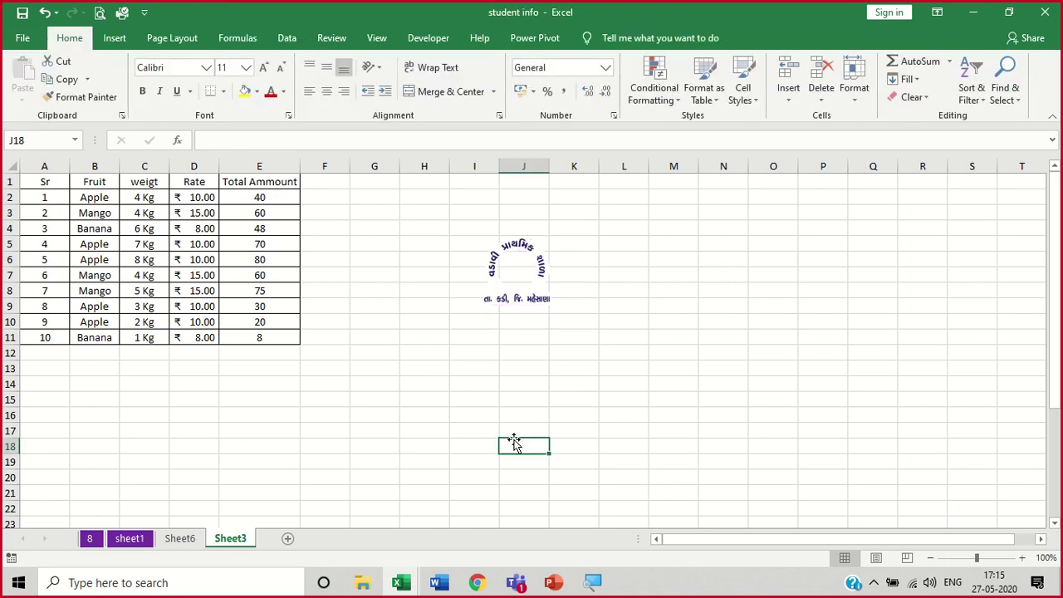
Undo the logo picture's background removal
key(ctrl+z)
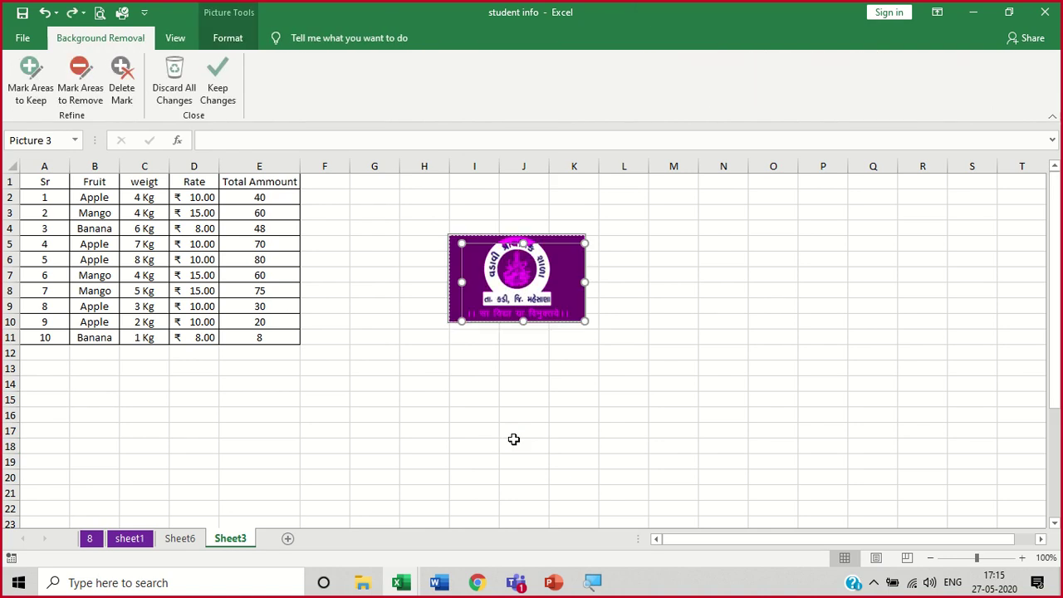
key(ctrl+z)
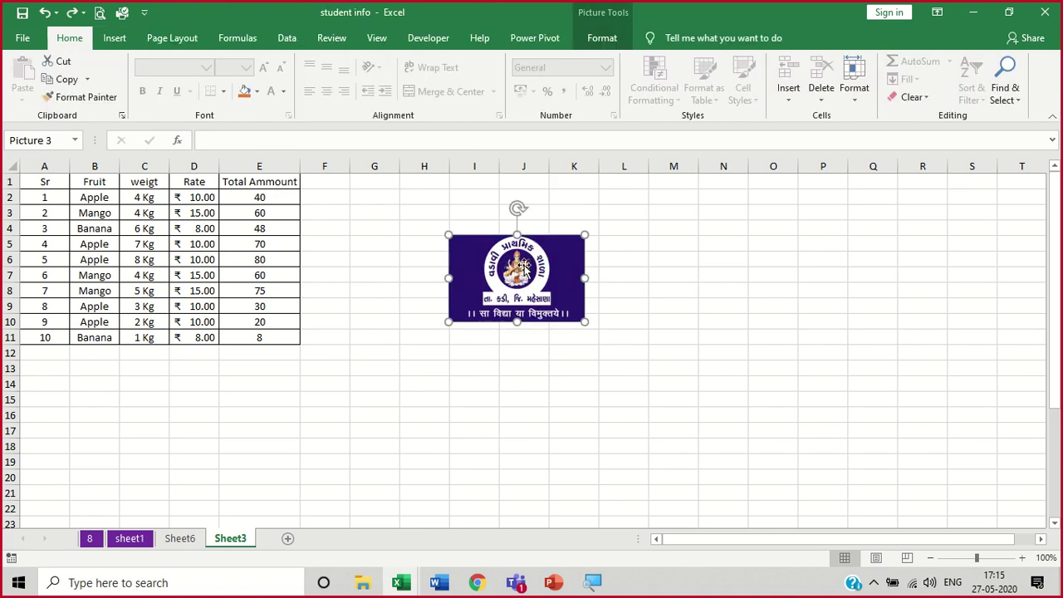
Preview the picture styles on the logo without applying one, and set its picture border to standard red
click(609, 39)
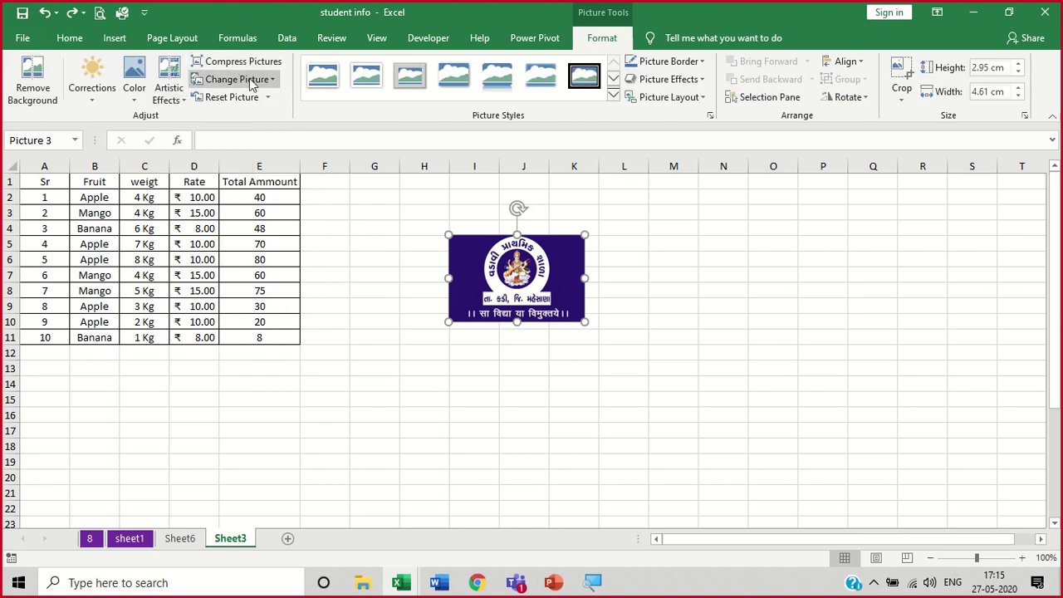
click(614, 98)
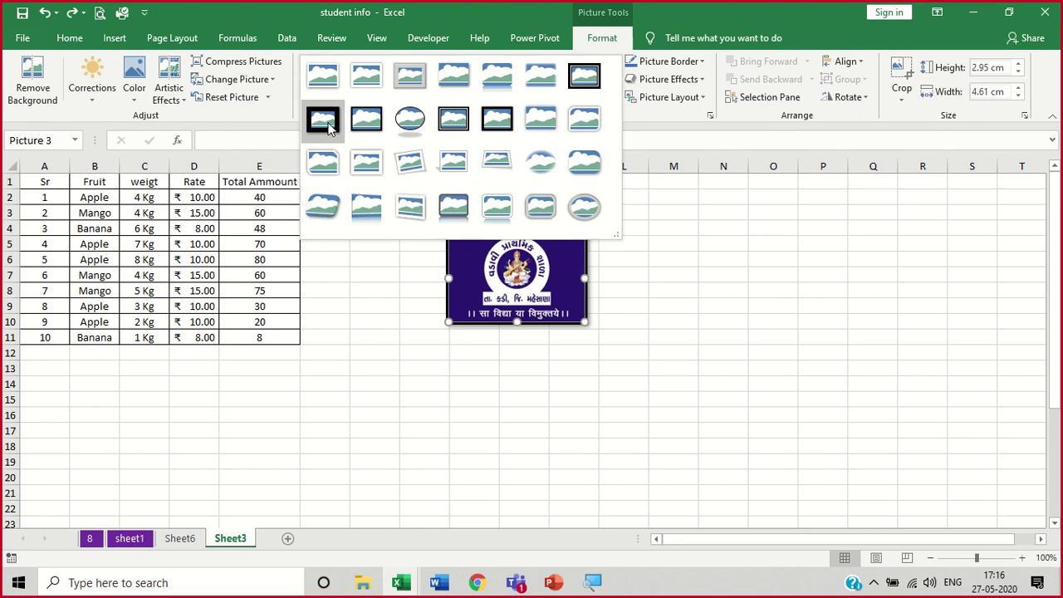
click(807, 270)
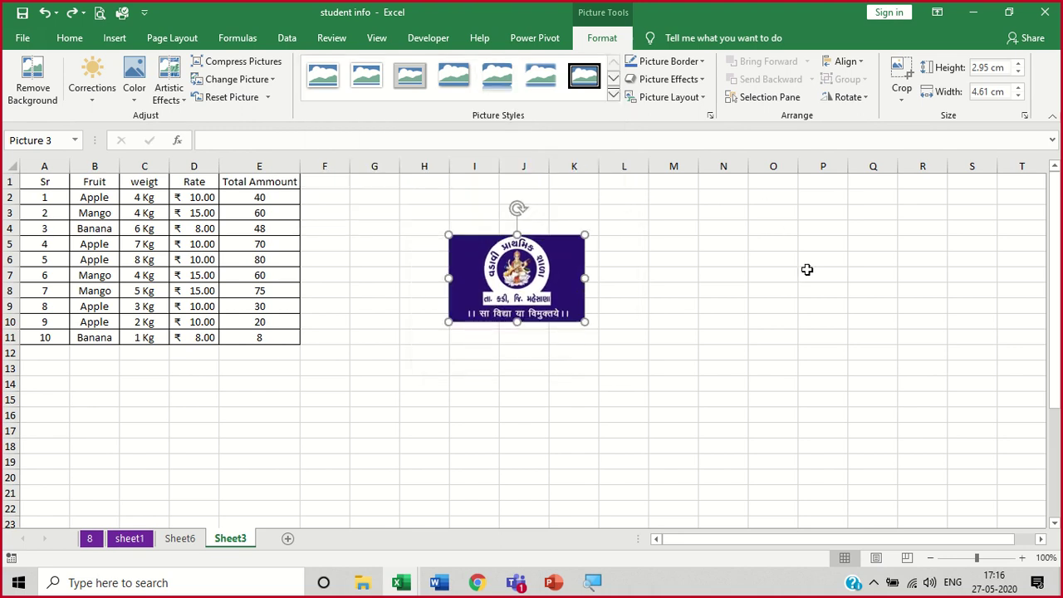
click(702, 64)
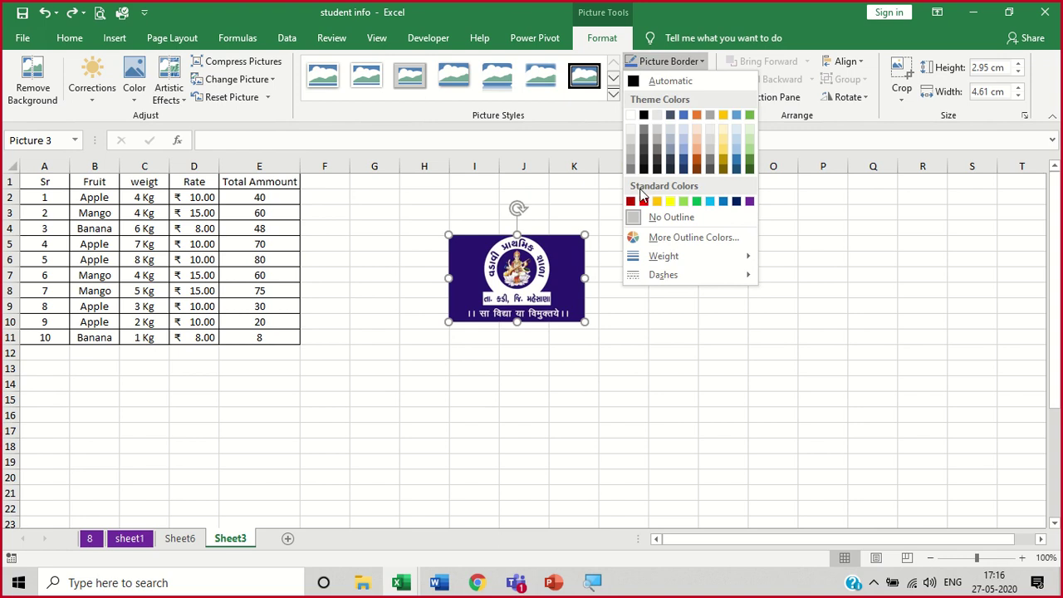
click(643, 202)
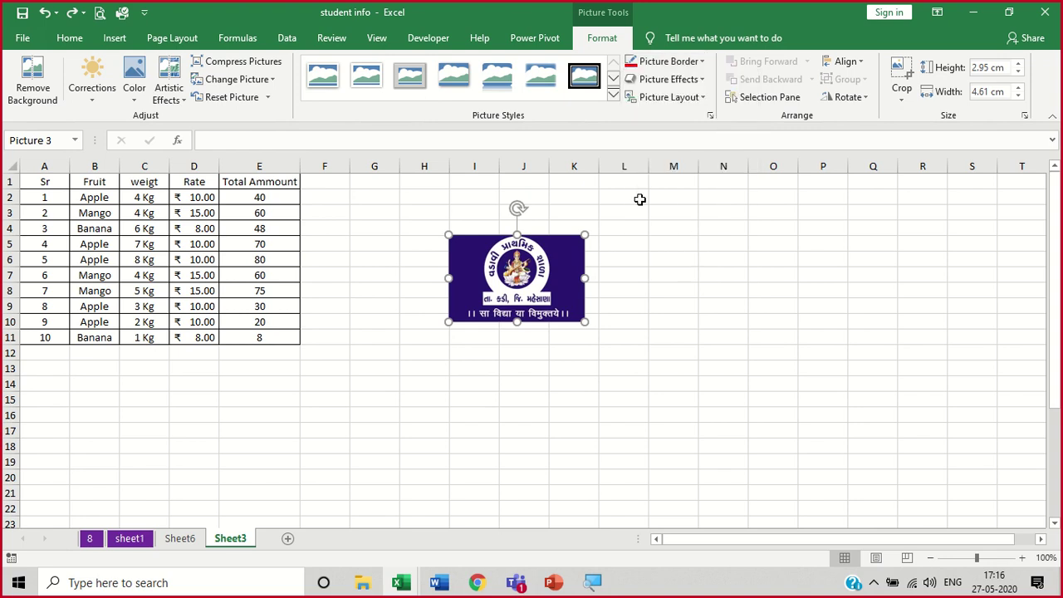
Apply the black double-frame picture style to the school logo and set its picture border to standard red
click(585, 77)
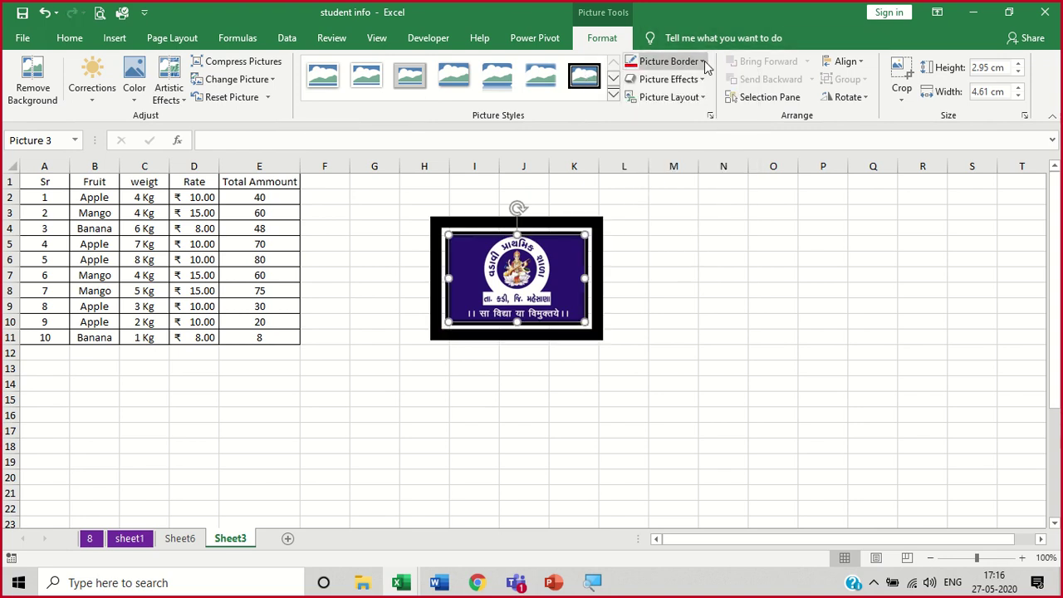
click(702, 66)
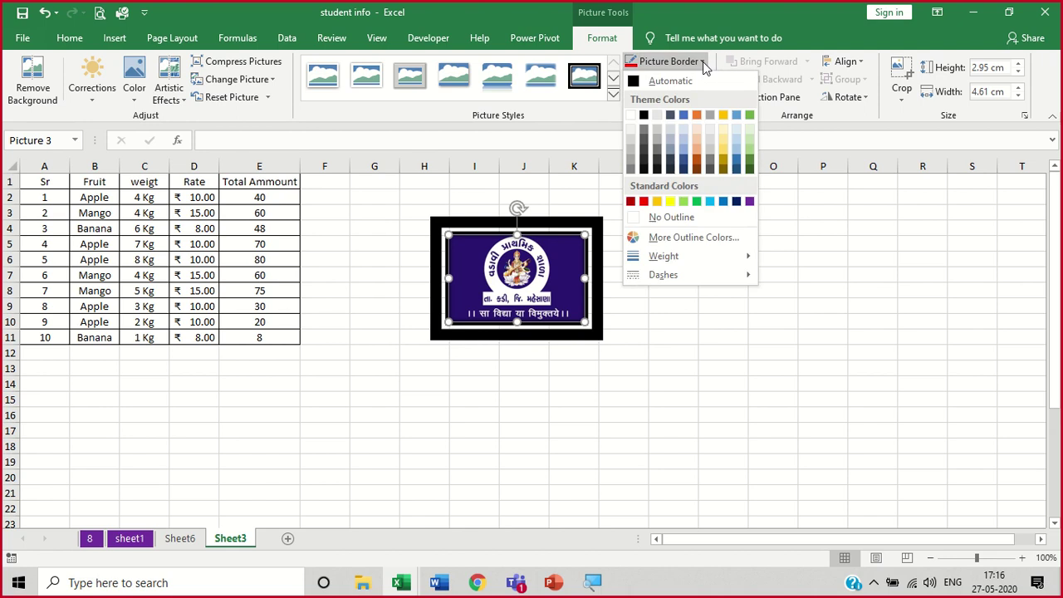
click(643, 200)
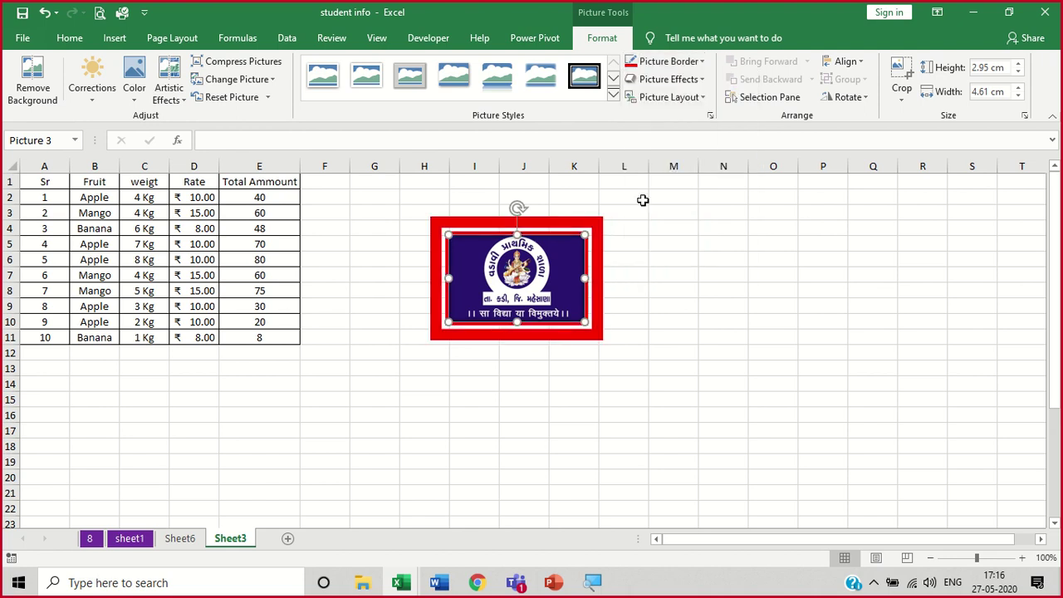
Add an orange glow from the second row of glow variations to the logo picture
click(697, 81)
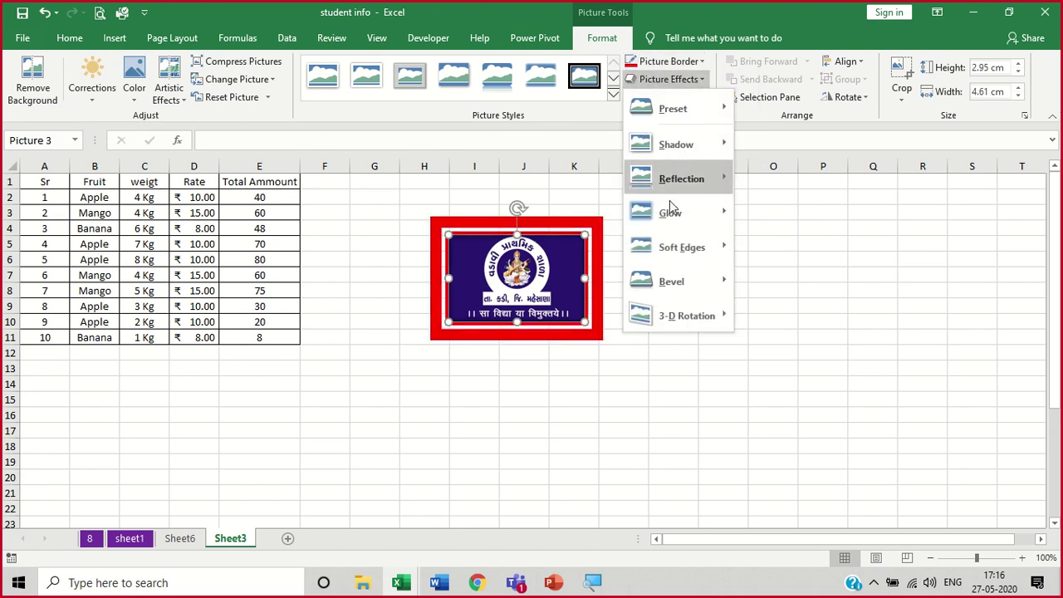
mouse_move(697, 217)
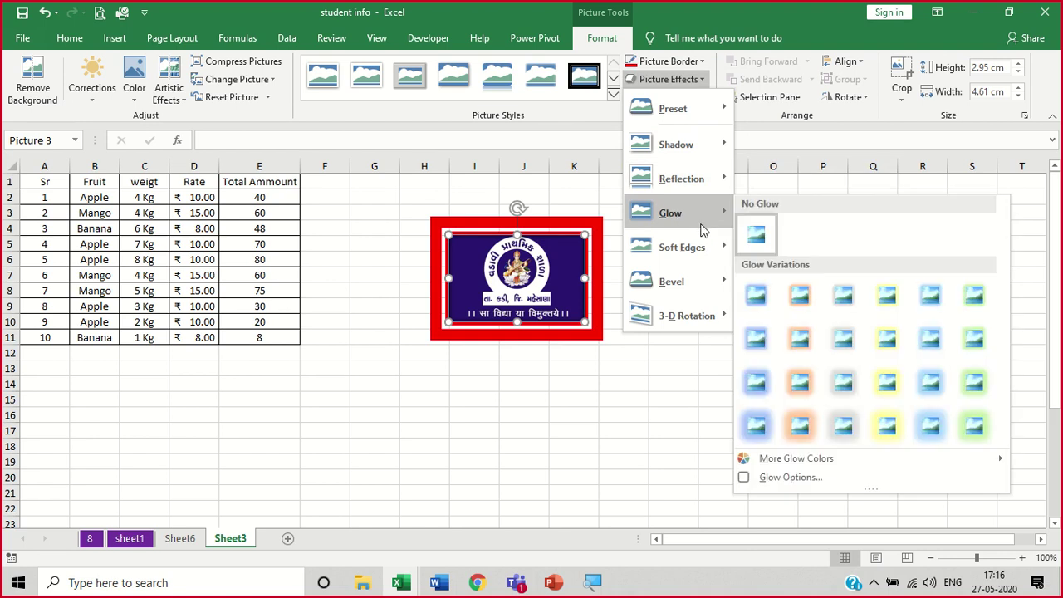
click(804, 347)
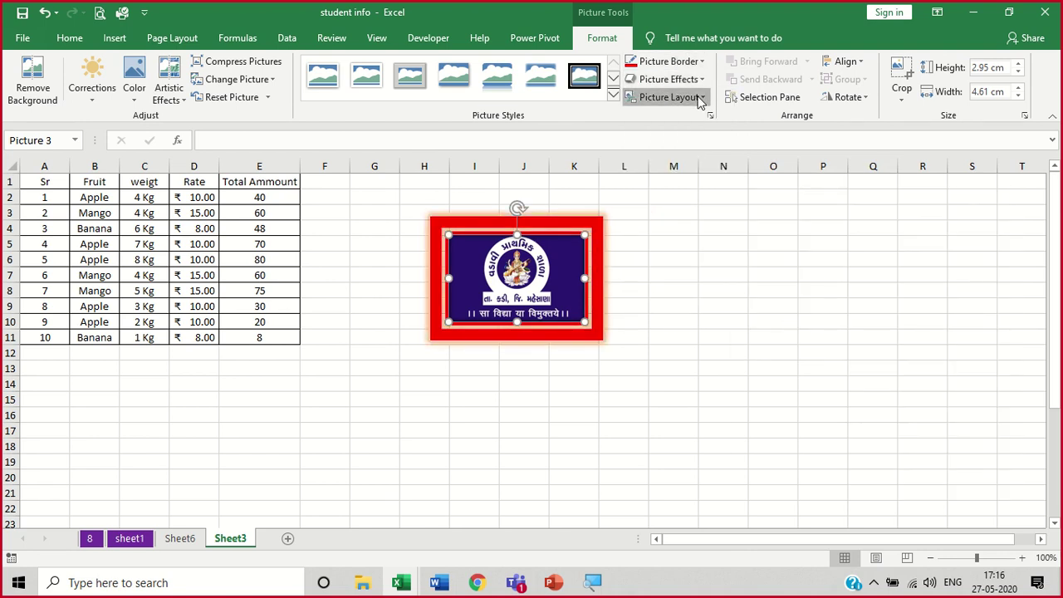
View the picture layouts and preview the rotation and flip options on the logo without applying any
click(699, 98)
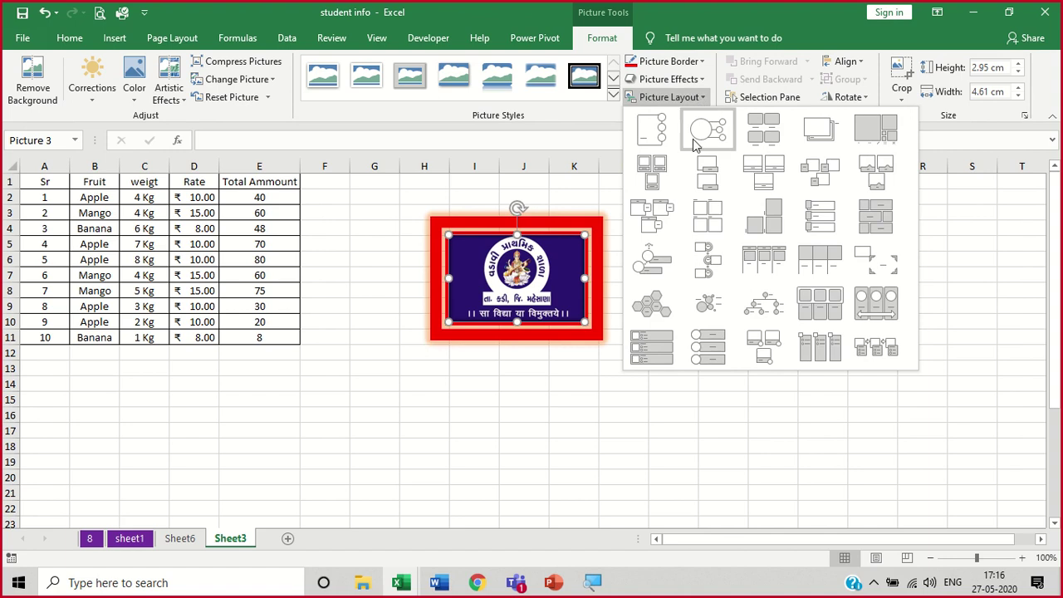
click(556, 424)
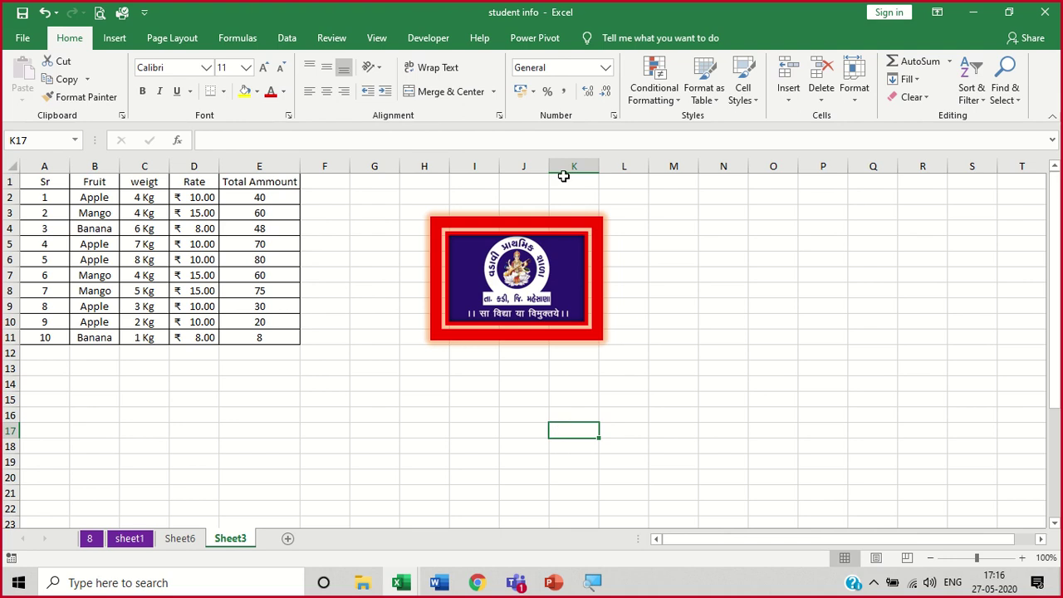
click(498, 224)
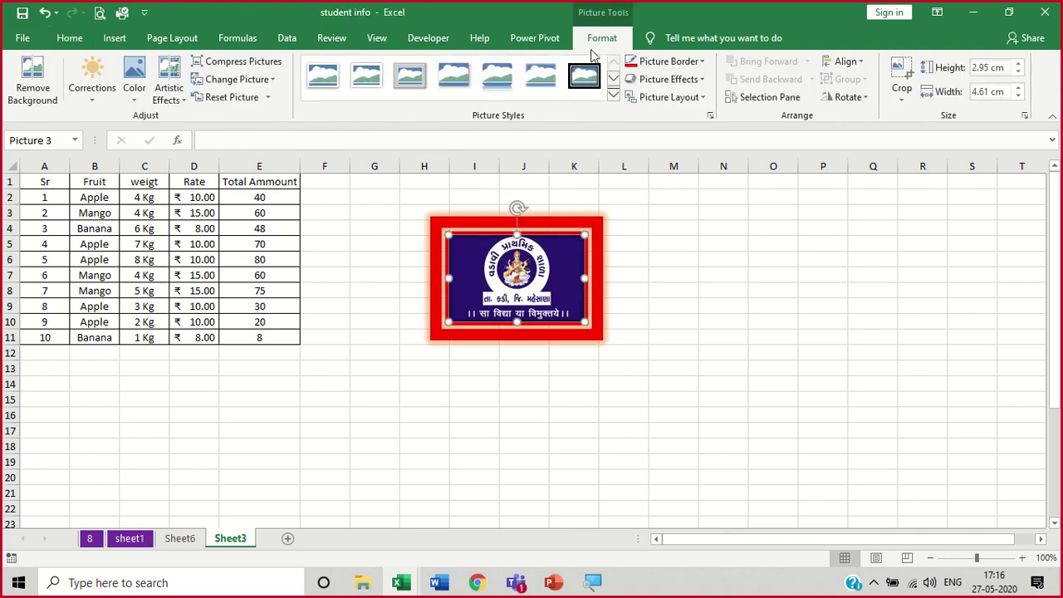
click(863, 98)
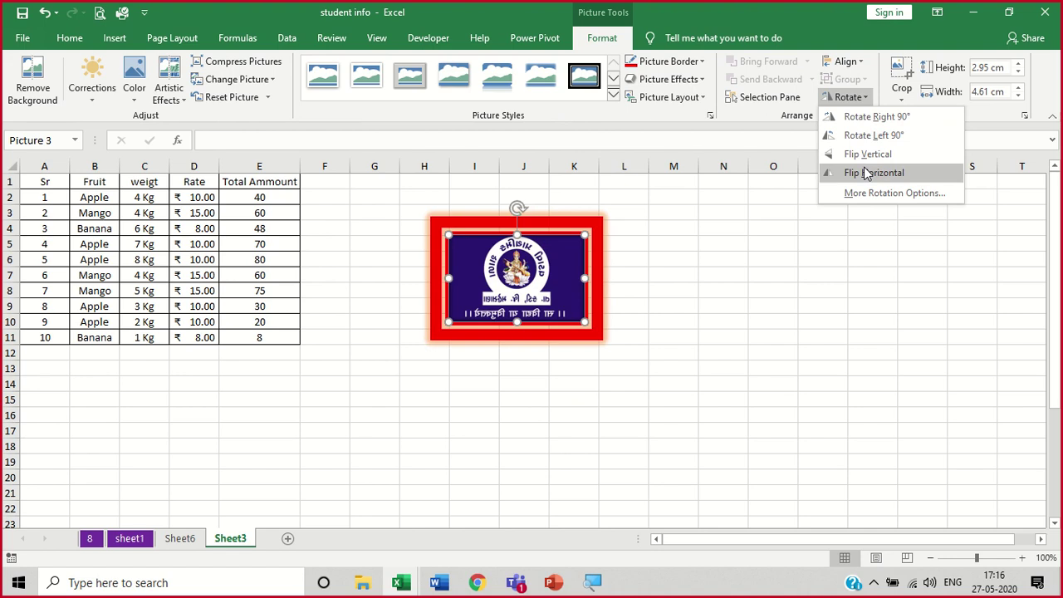
click(759, 308)
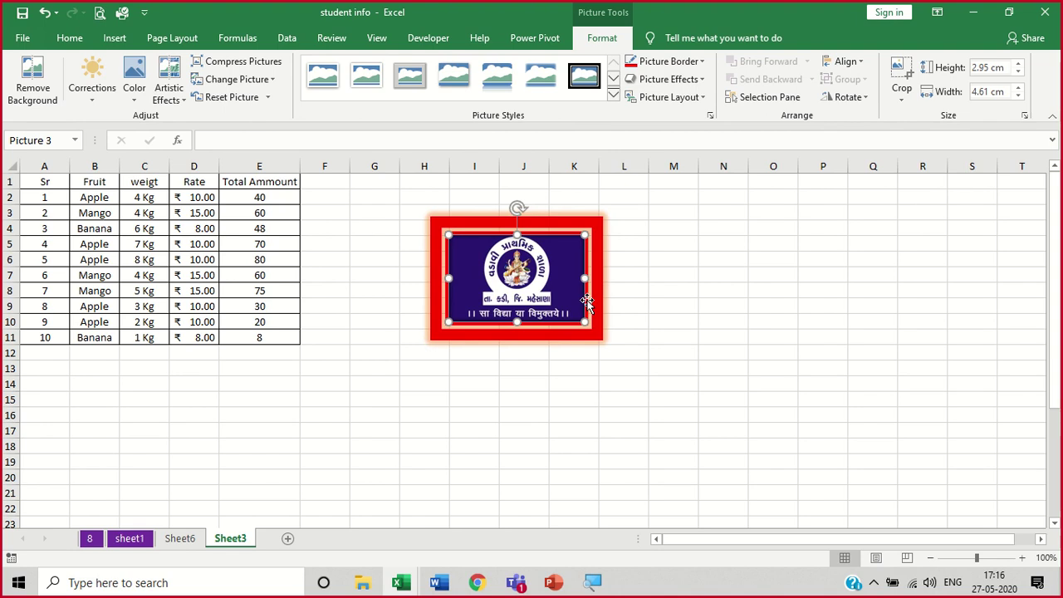
Undo the logo's orange glow and preview a horizontal flip of the picture without applying it
key(ctrl+z)
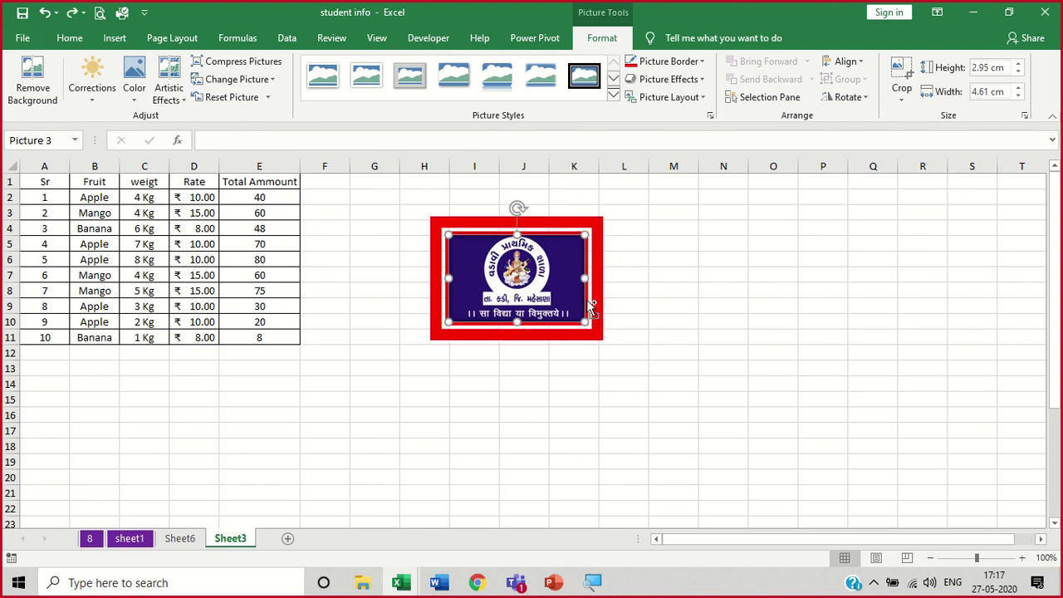
click(844, 103)
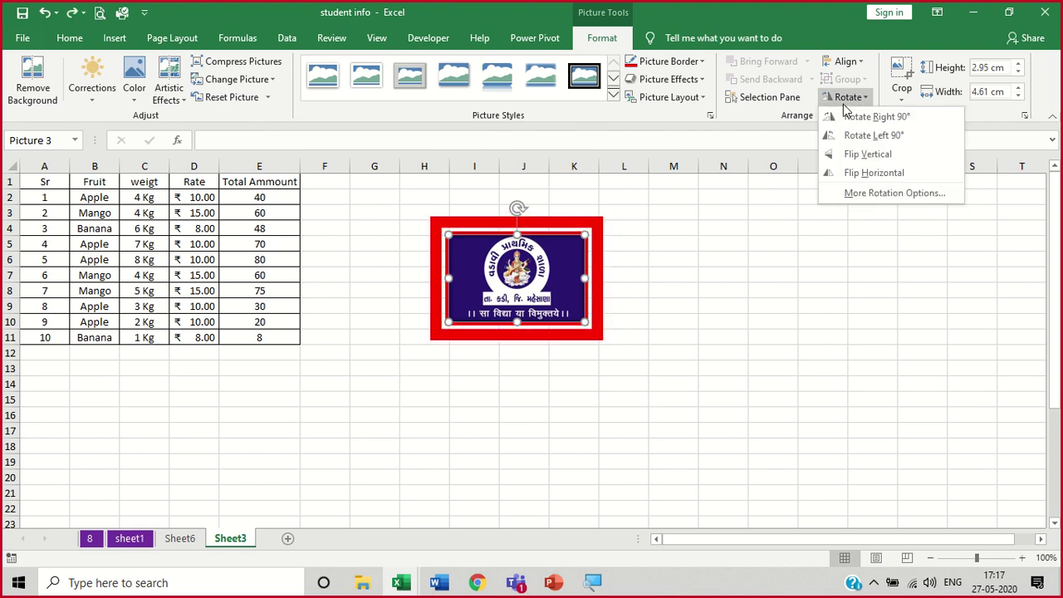
click(713, 375)
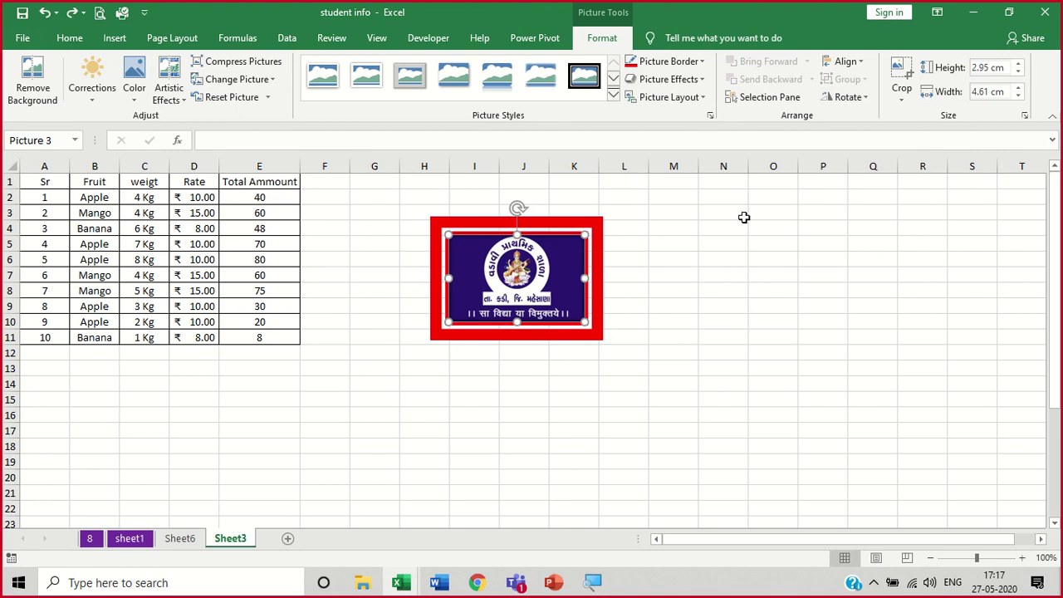
click(863, 99)
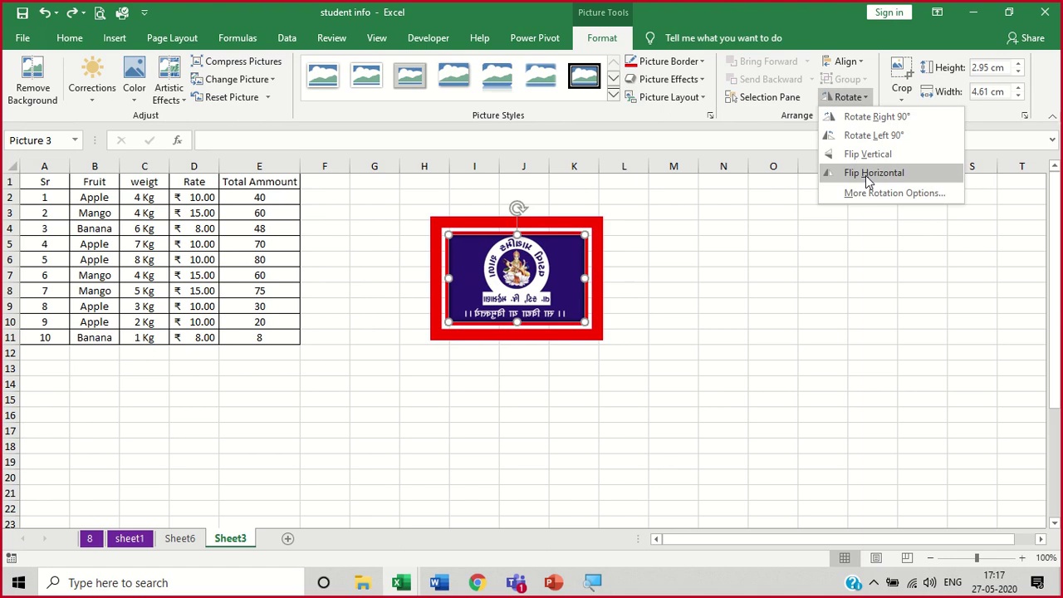
click(811, 265)
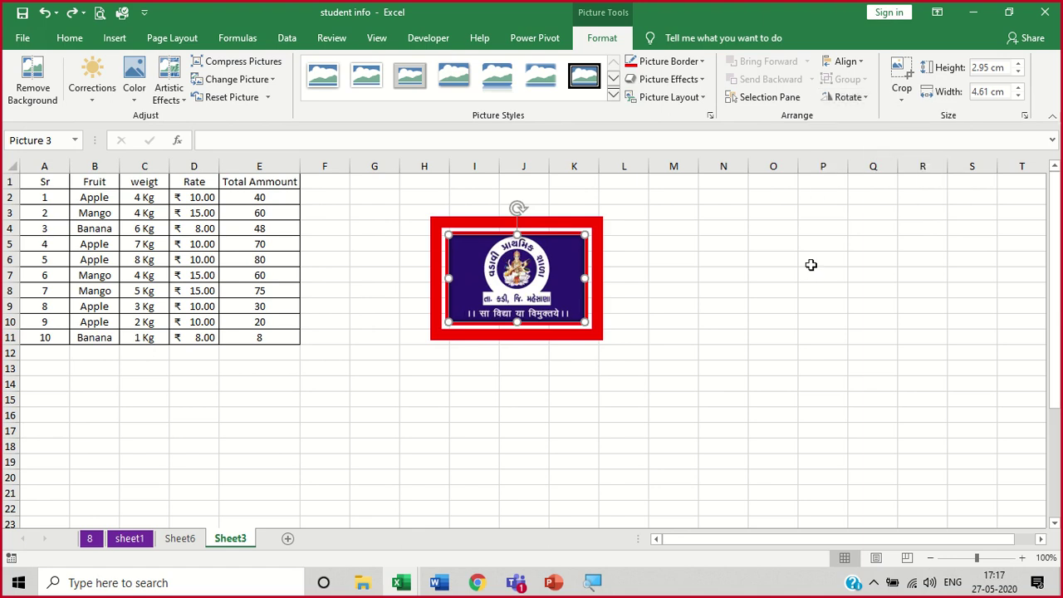
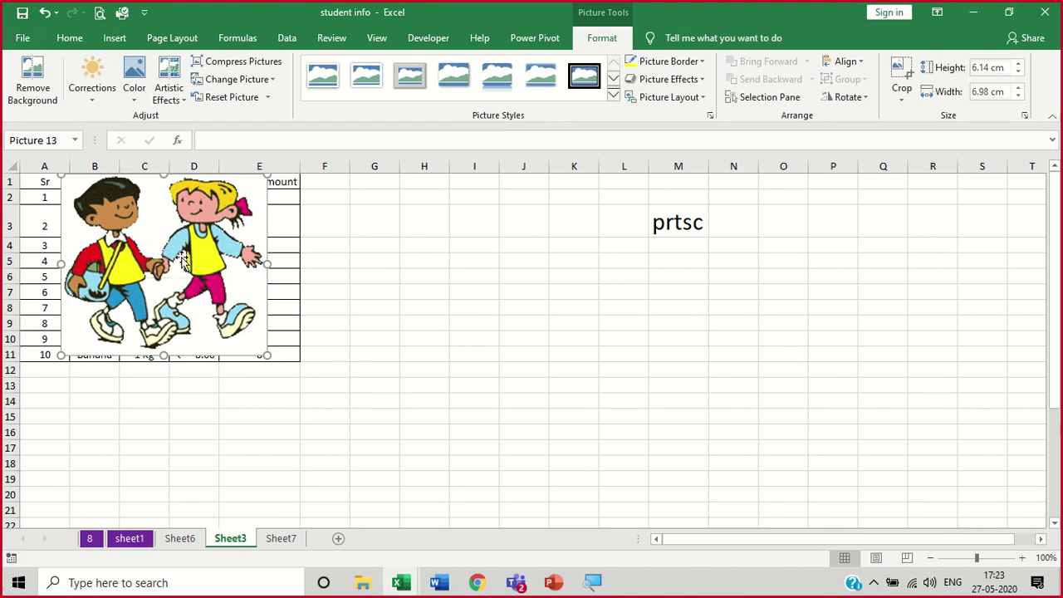
Examine the commands and alignment options available for the picture of the two children without applying any
right_click(187, 247)
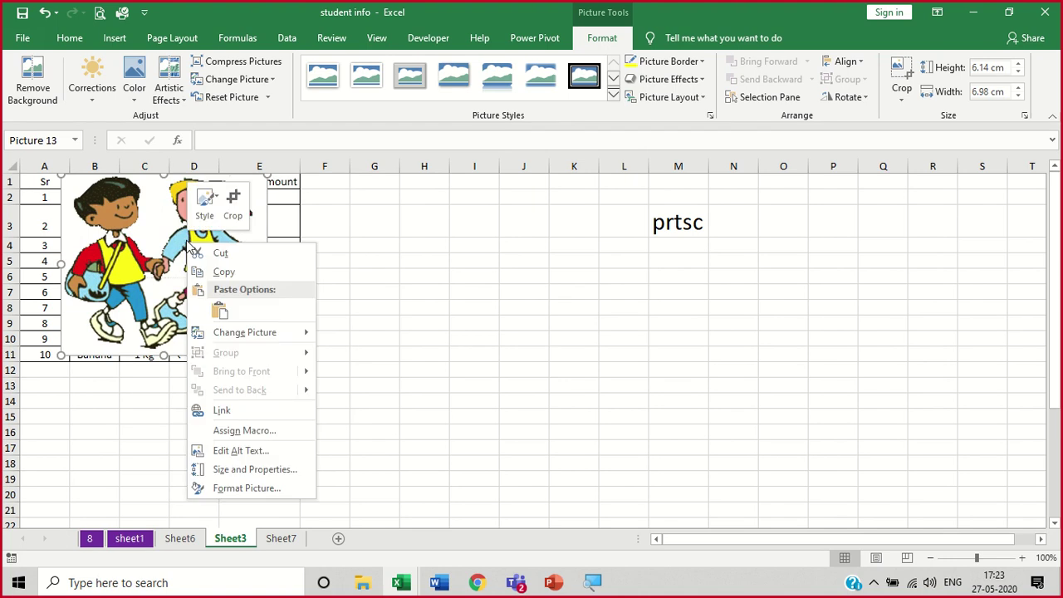
click(472, 268)
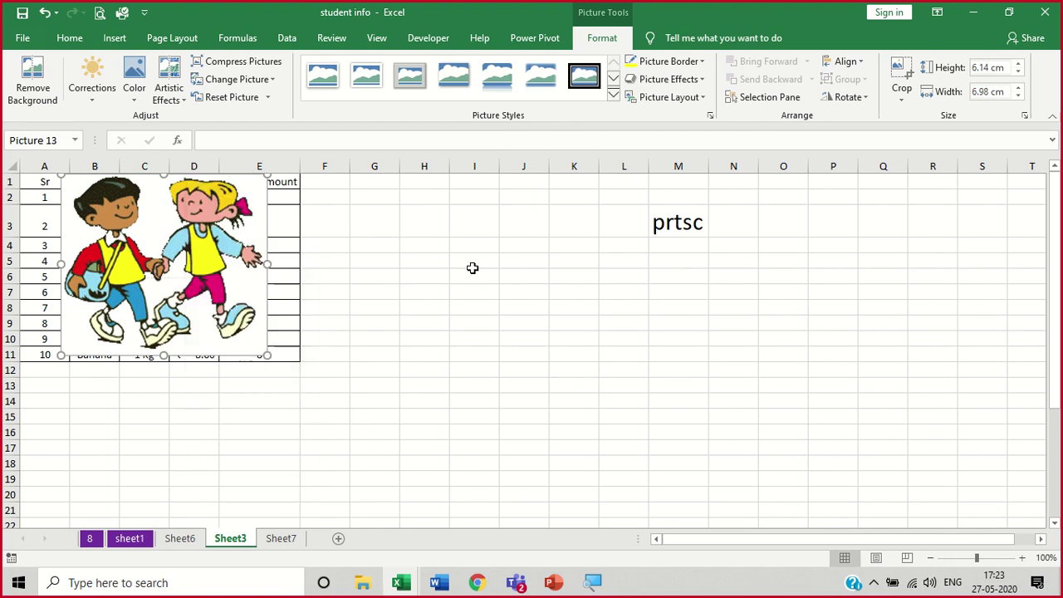
right_click(255, 324)
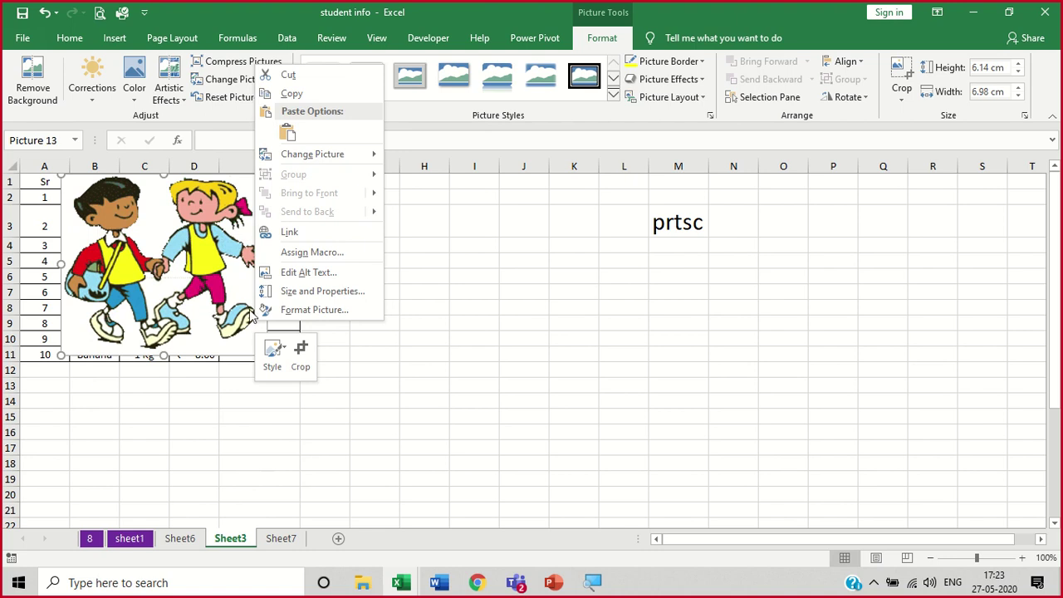
click(556, 296)
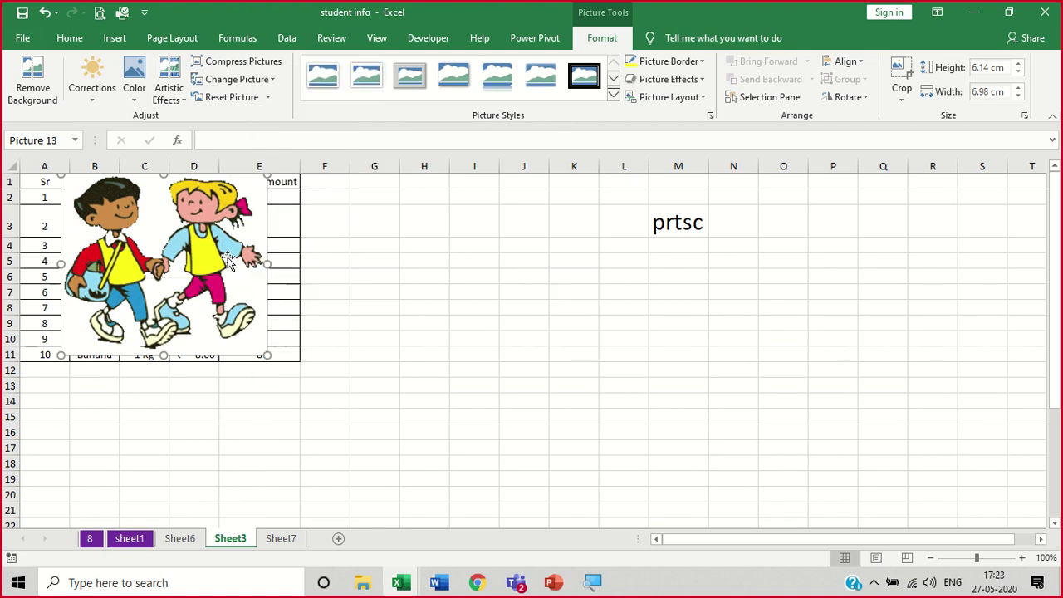
click(856, 64)
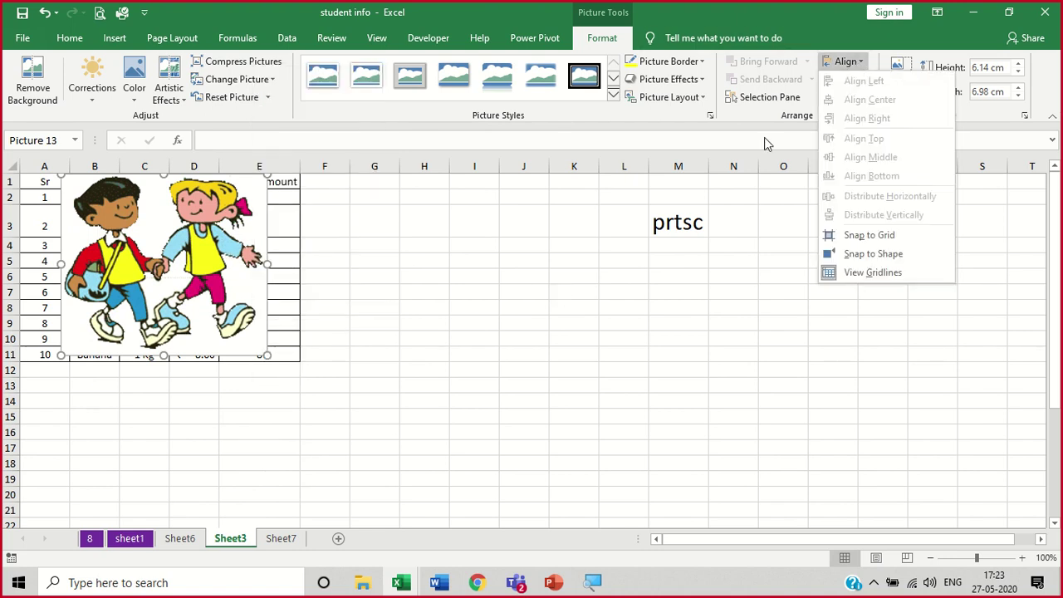
click(623, 287)
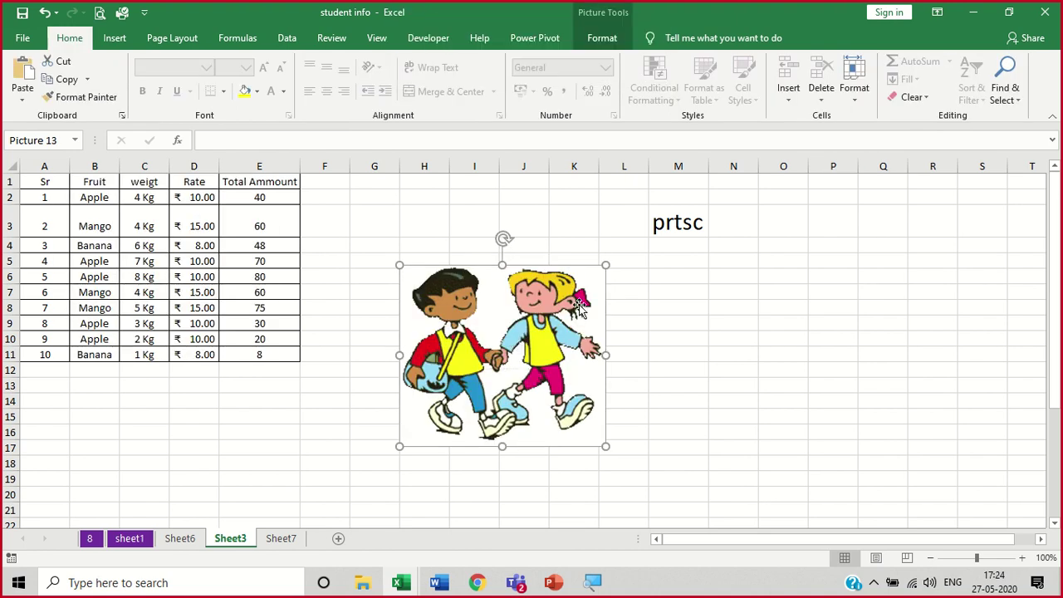
Shrink the children picture to about 3.25 cm by 3.7 cm and place it below the fruit table, starting in row 12
drag(607, 263, 509, 328)
drag(454, 390, 79, 413)
click(391, 402)
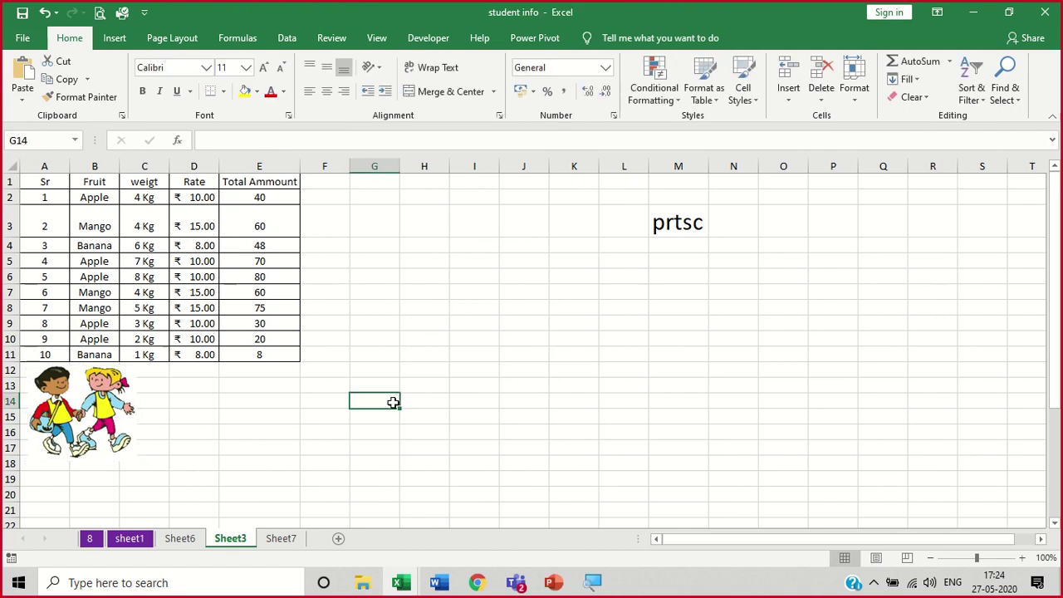
View the source options for changing the children picture without replacing it
click(109, 440)
click(605, 39)
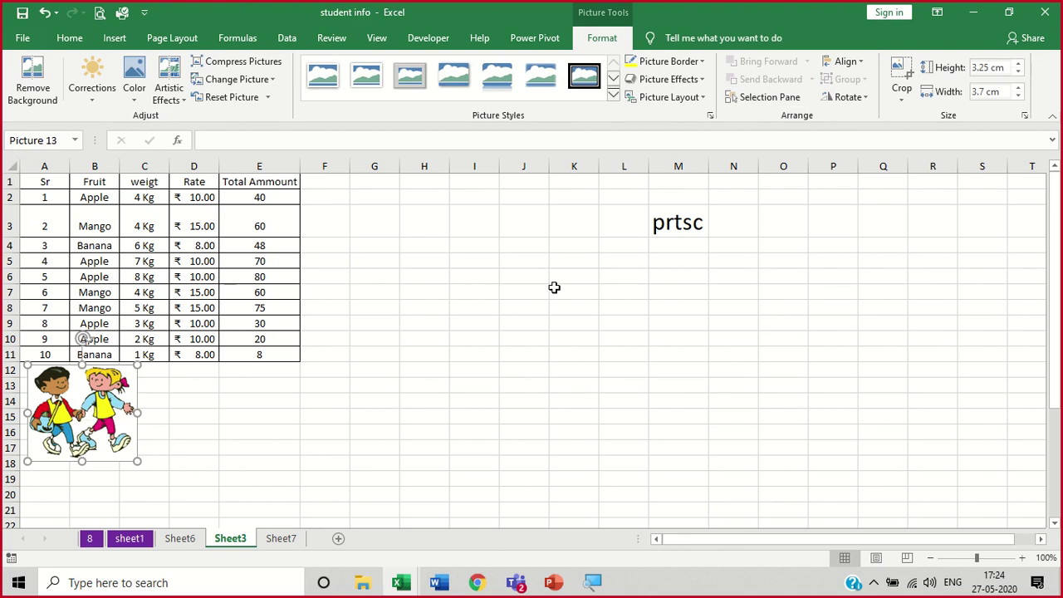
right_click(81, 425)
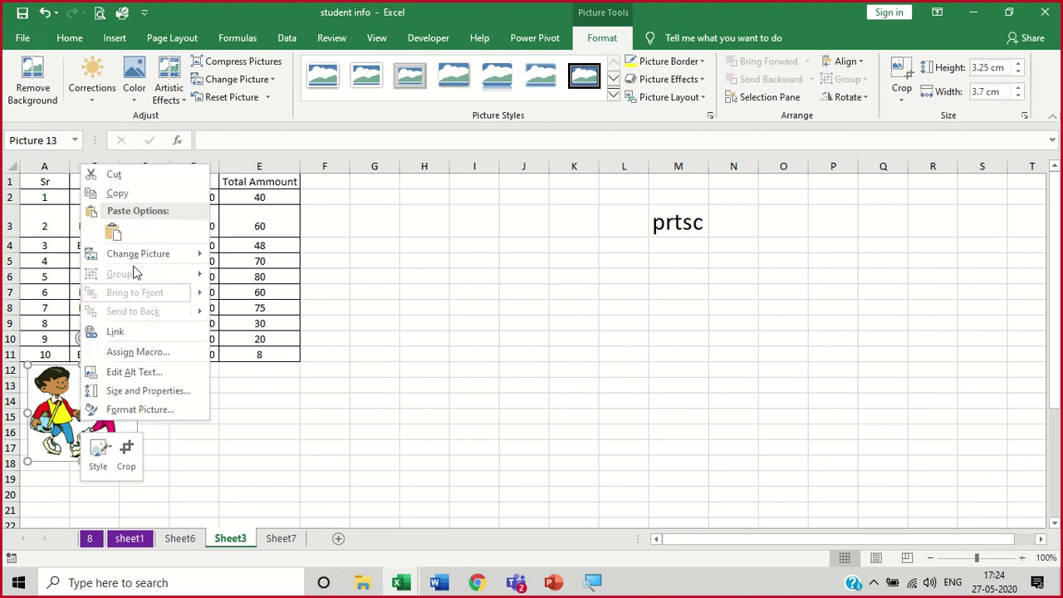
mouse_move(180, 254)
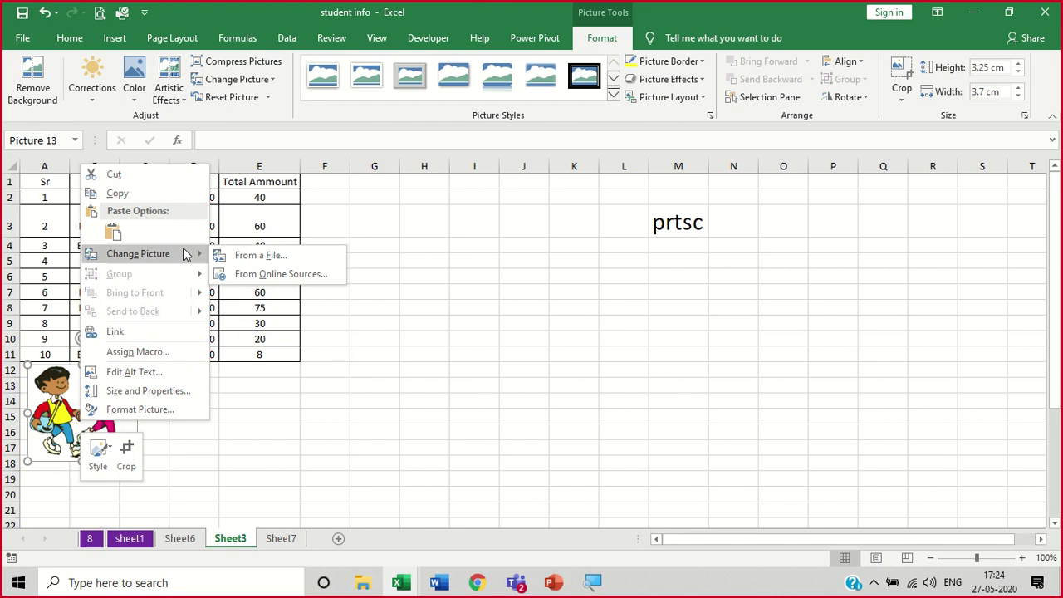
click(480, 325)
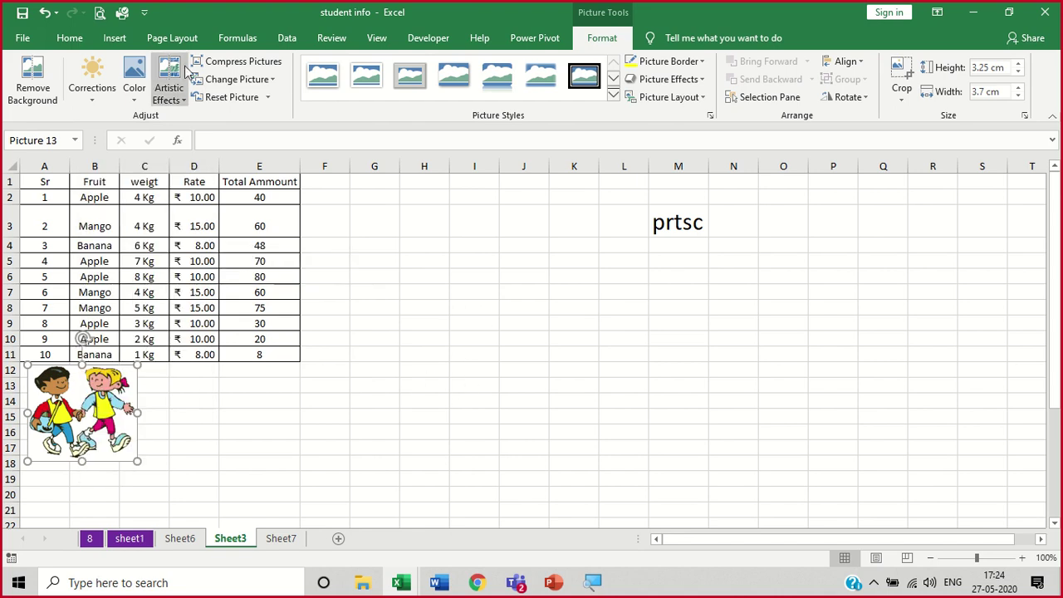
Look through the gallery of insertable shapes without inserting one
click(114, 38)
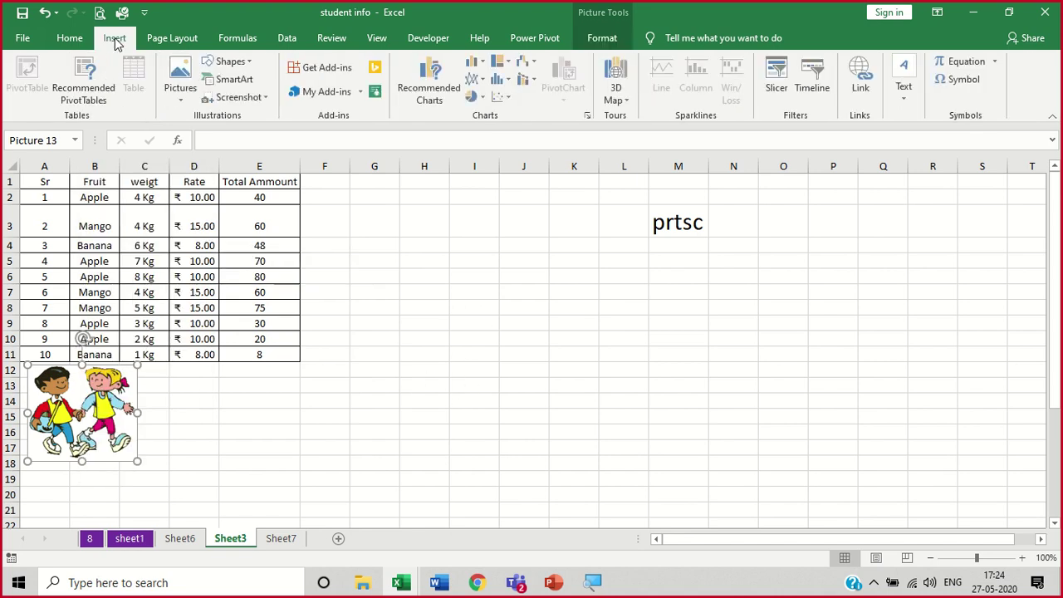
click(235, 62)
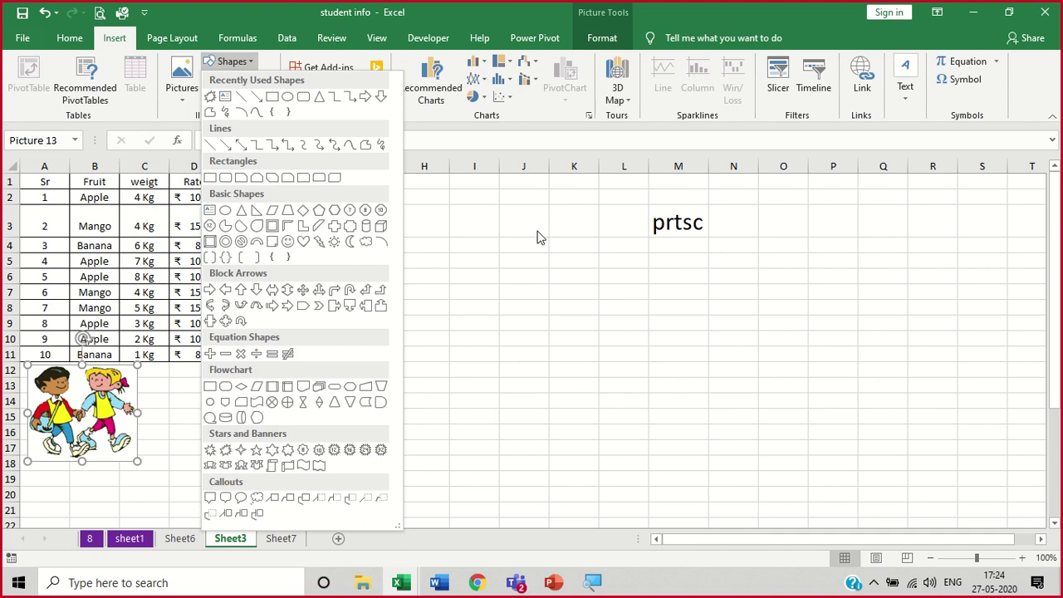
key(Escape)
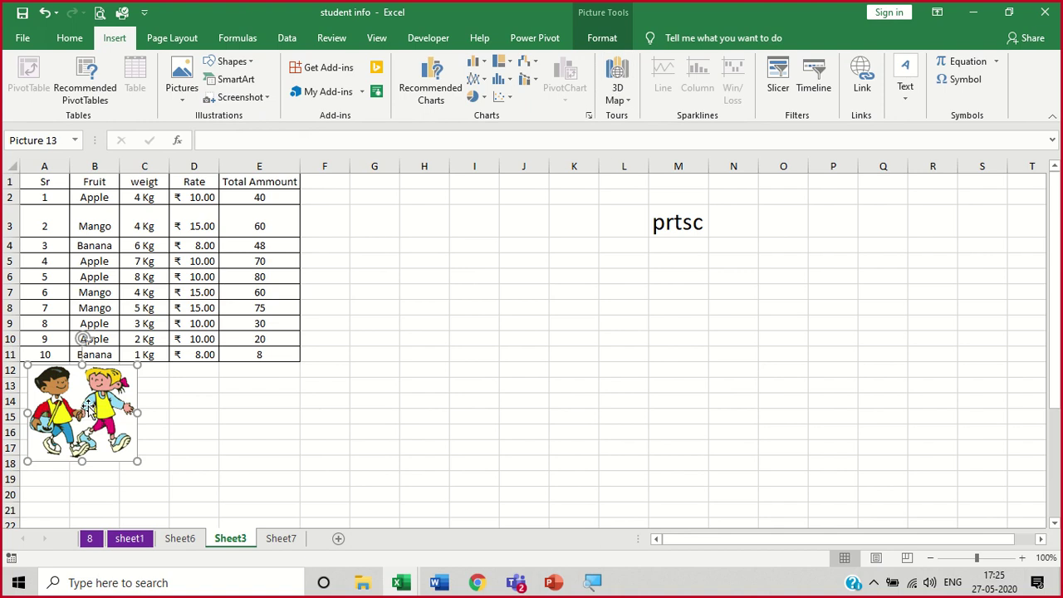
Delete the children picture below the table and clear the text in cell M3
key(Delete)
click(674, 222)
key(Delete)
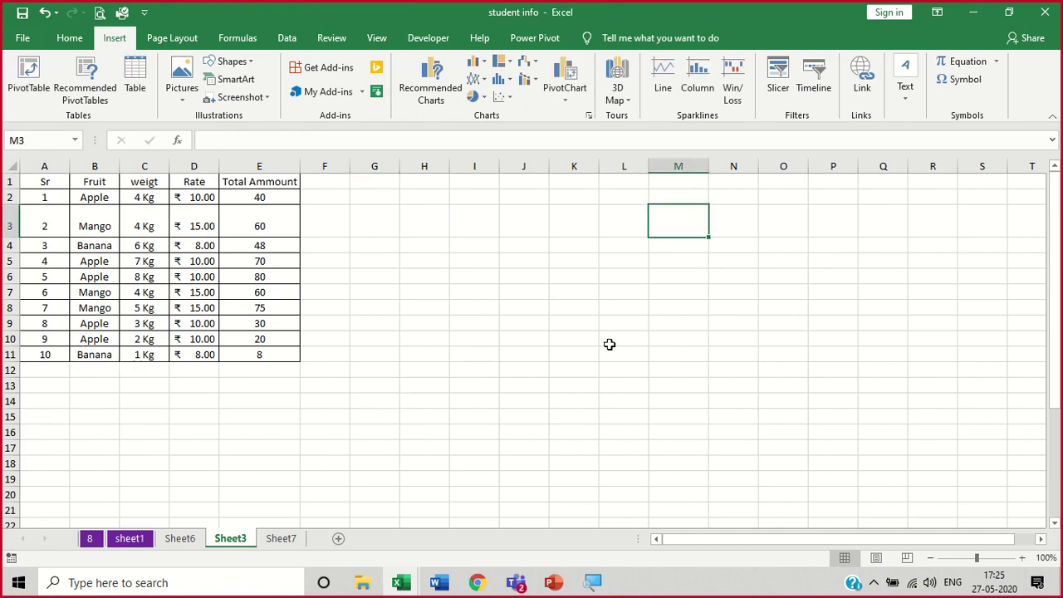
click(609, 342)
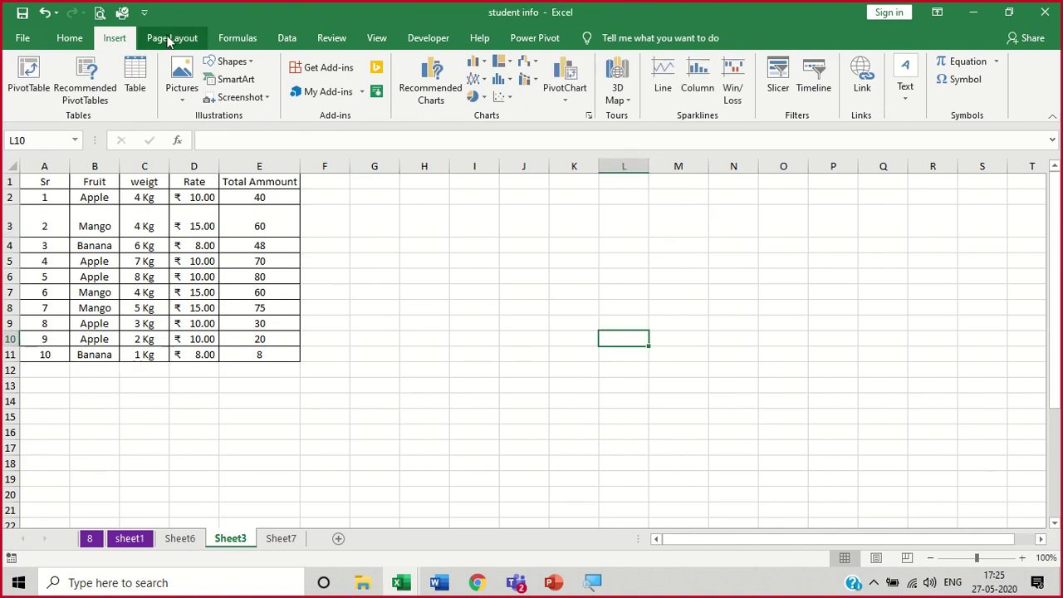
Insert a clustered column chart from the Fruit and weigt columns, range B1:C11
click(419, 324)
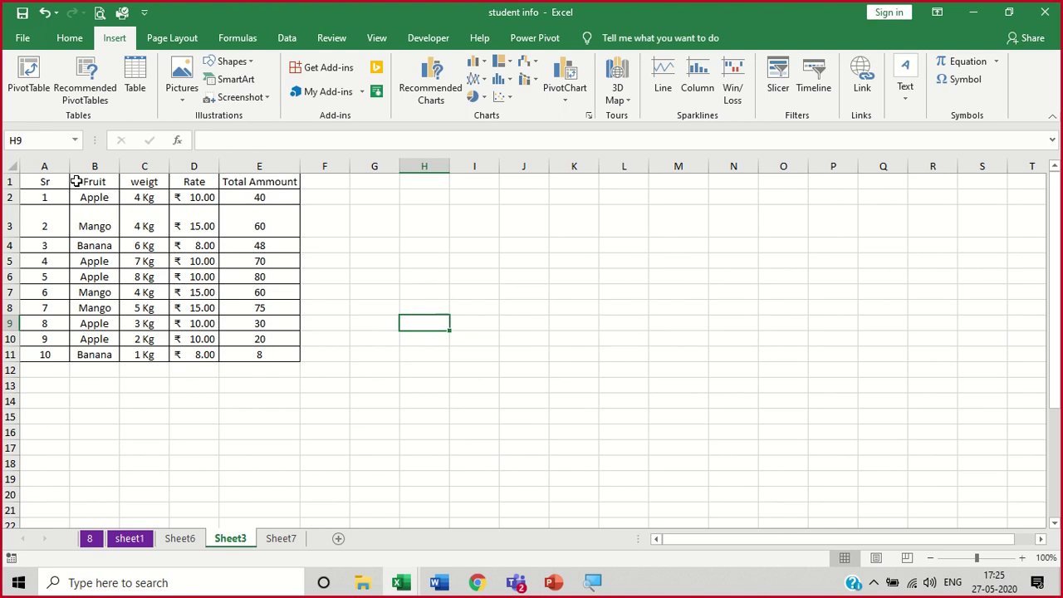
drag(76, 181, 164, 355)
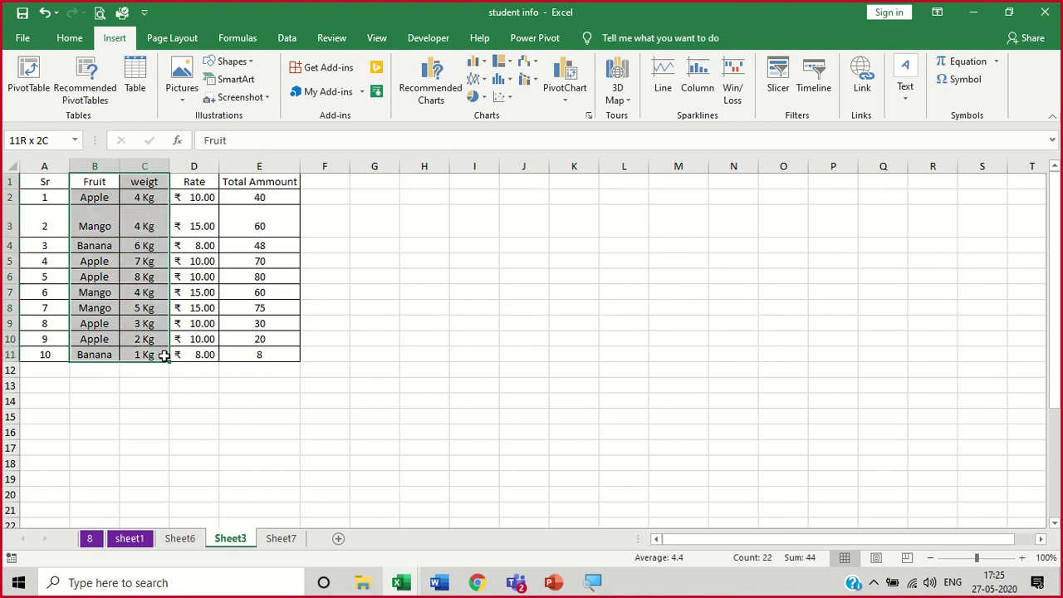
drag(164, 355, 164, 355)
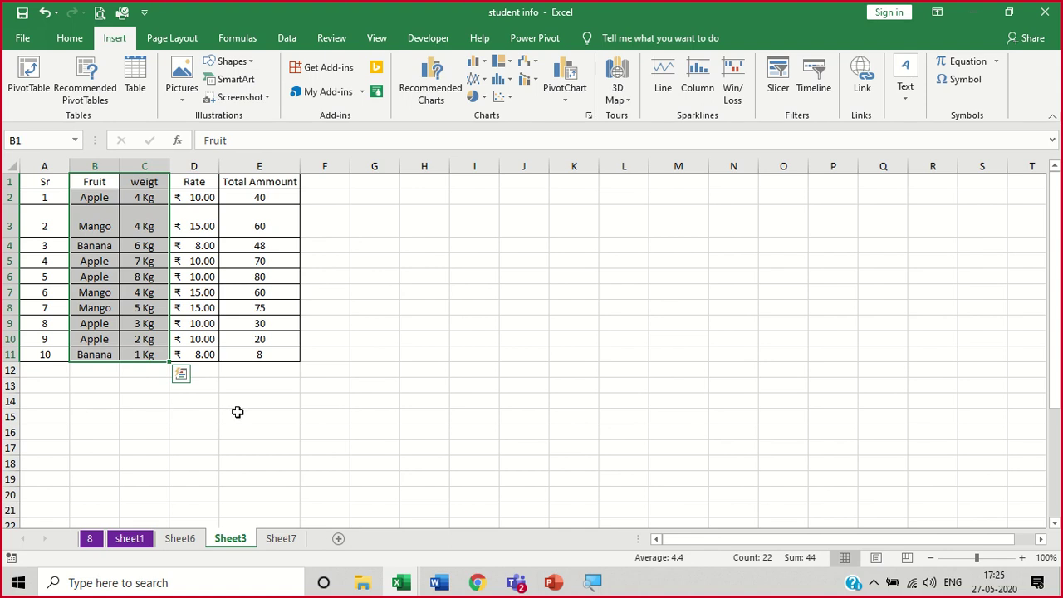
click(428, 77)
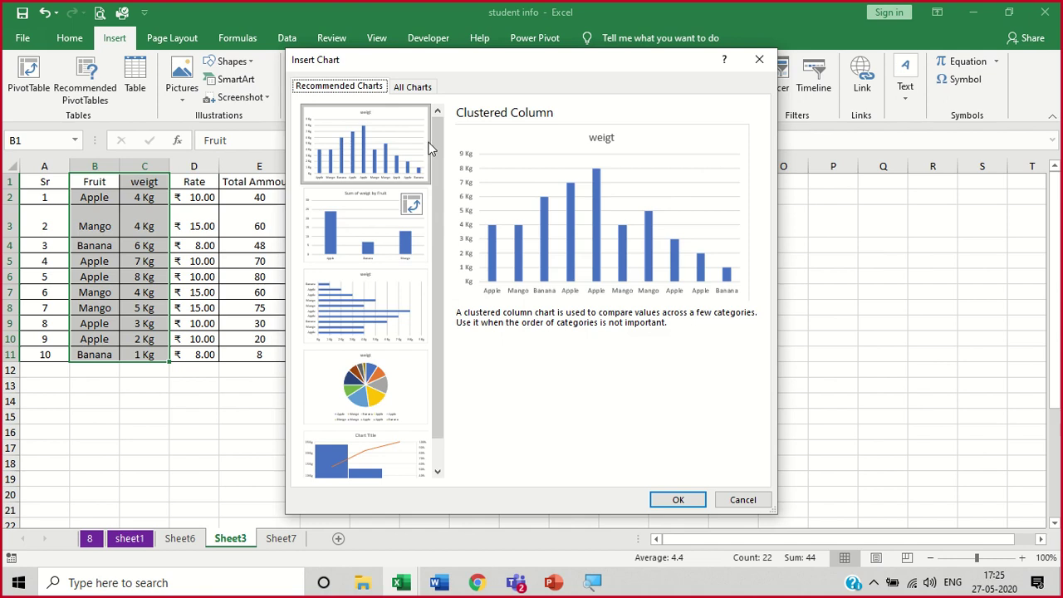
click(413, 88)
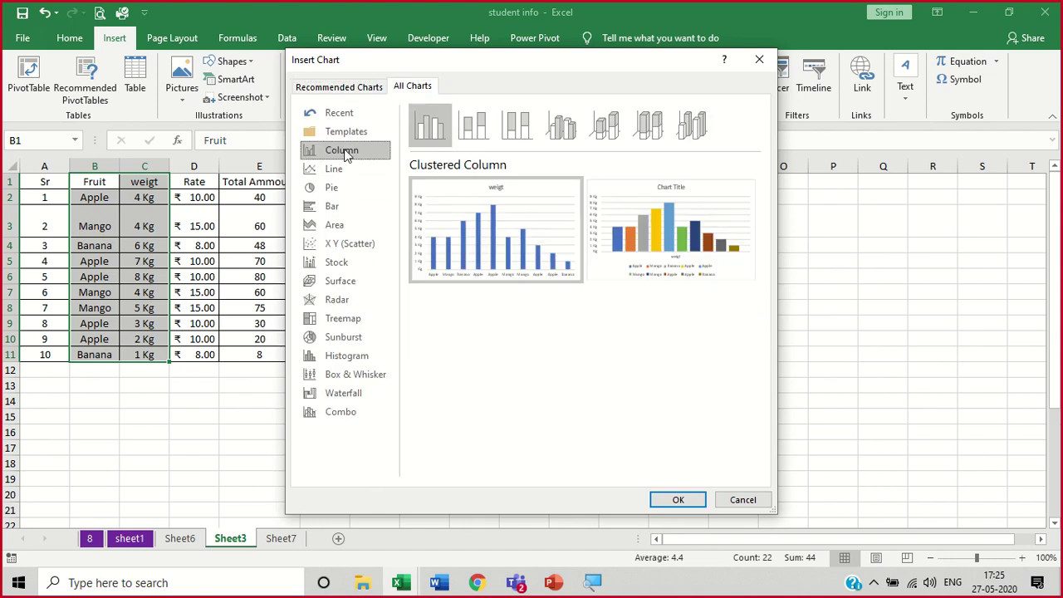
click(676, 499)
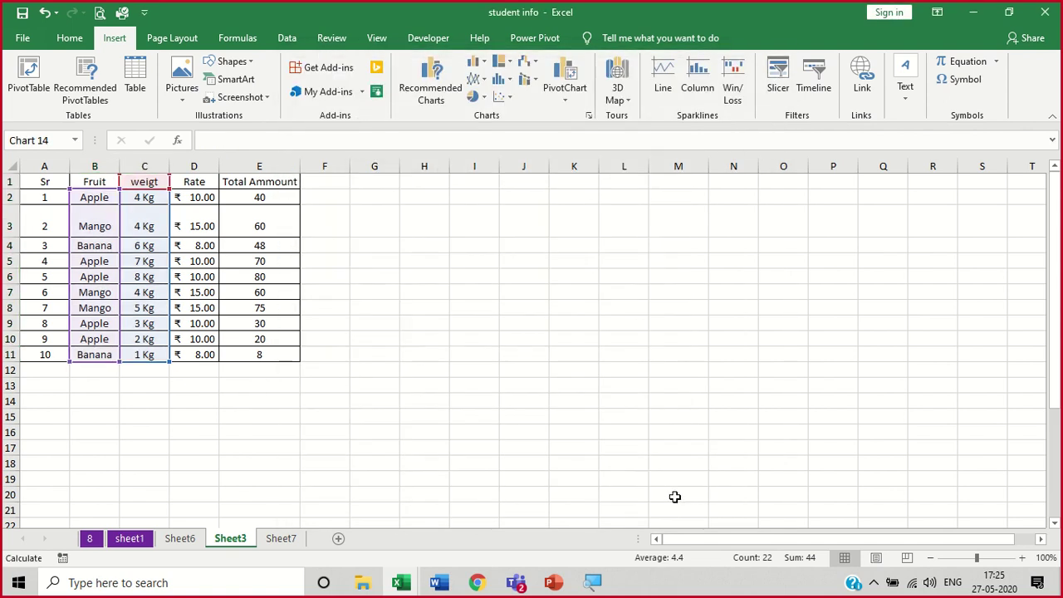
Shift and enlarge the chart's plot area upward, and extend the chart's lower-left corner to column E, row 20
click(689, 284)
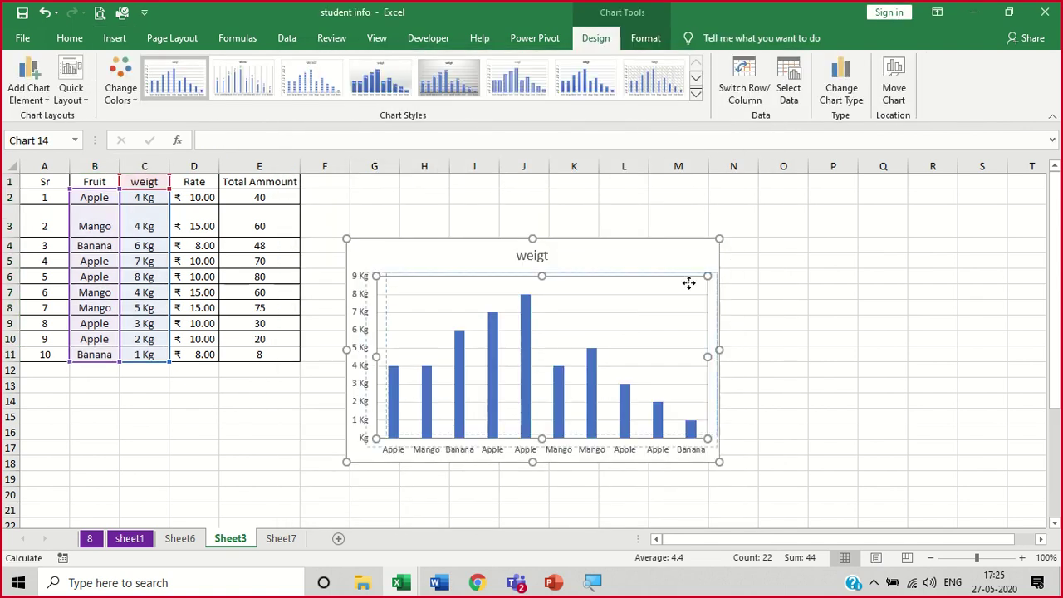
drag(688, 283, 686, 254)
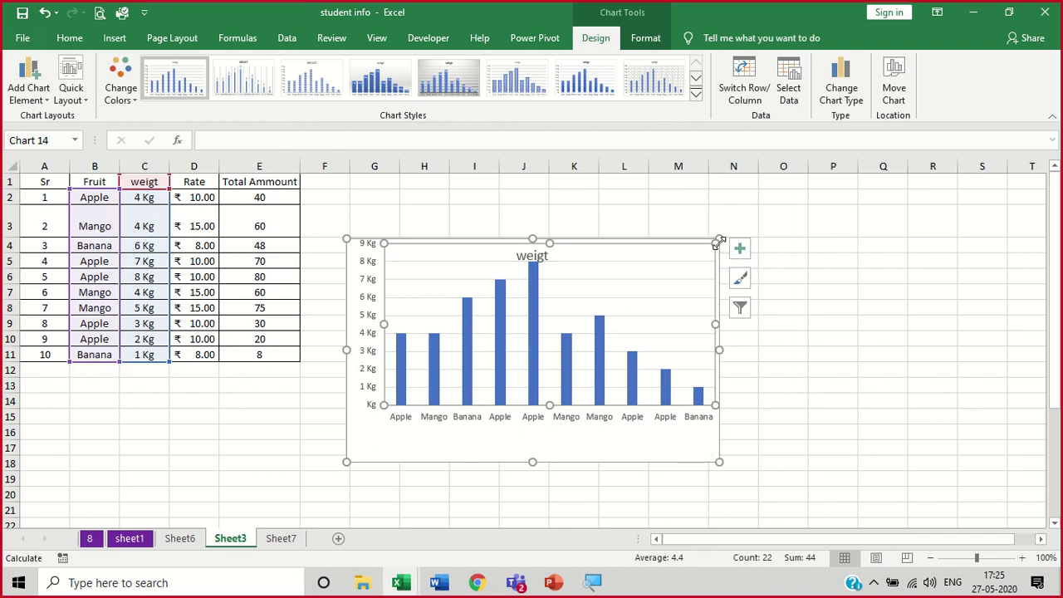
drag(716, 242, 773, 208)
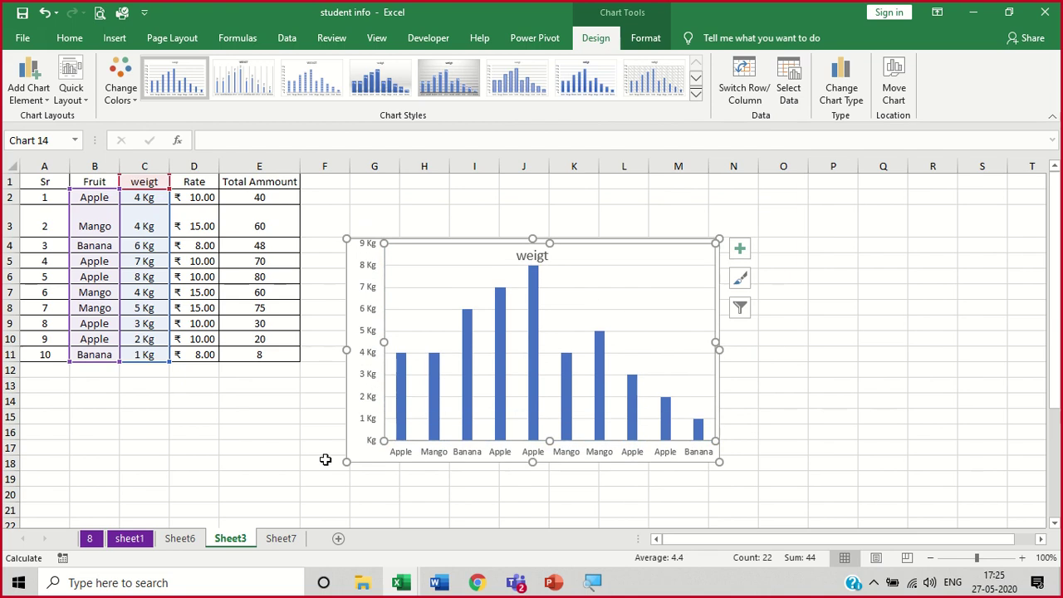
drag(346, 462, 269, 497)
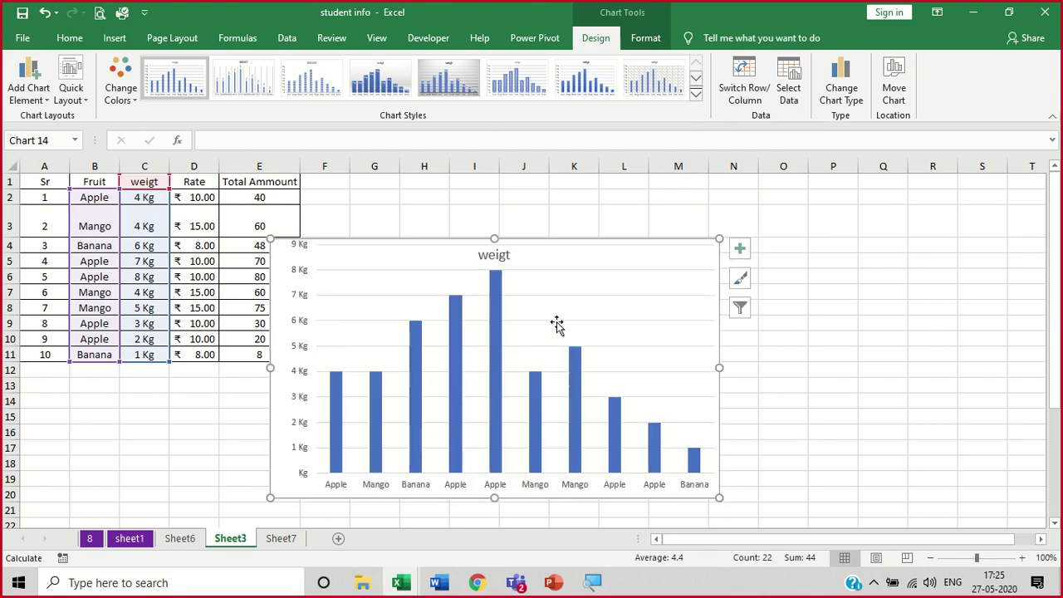
click(633, 274)
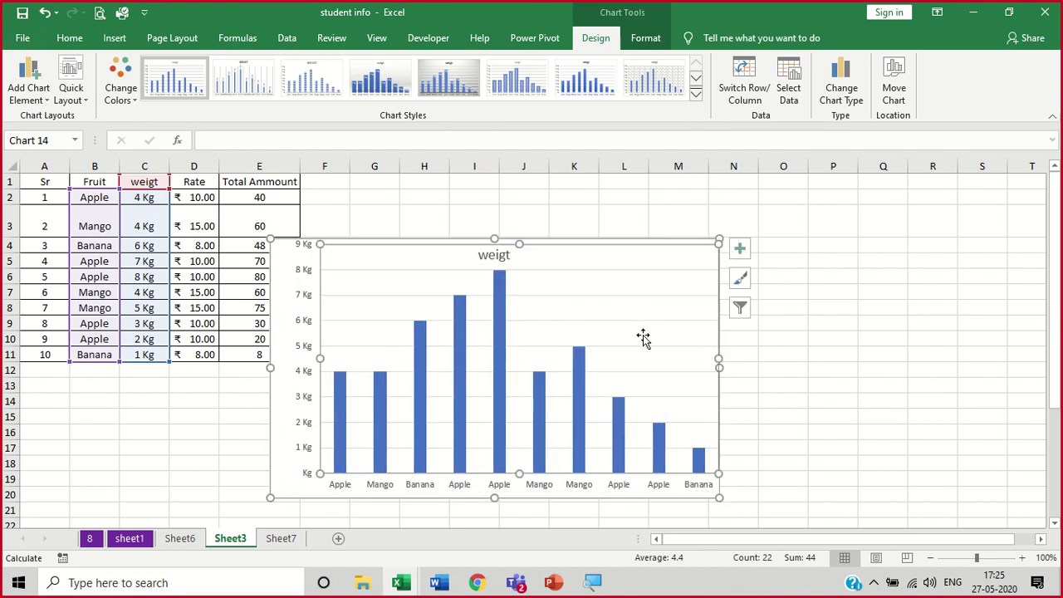
Add axis titles to the column chart and name the vertical axis "weigt"
click(744, 248)
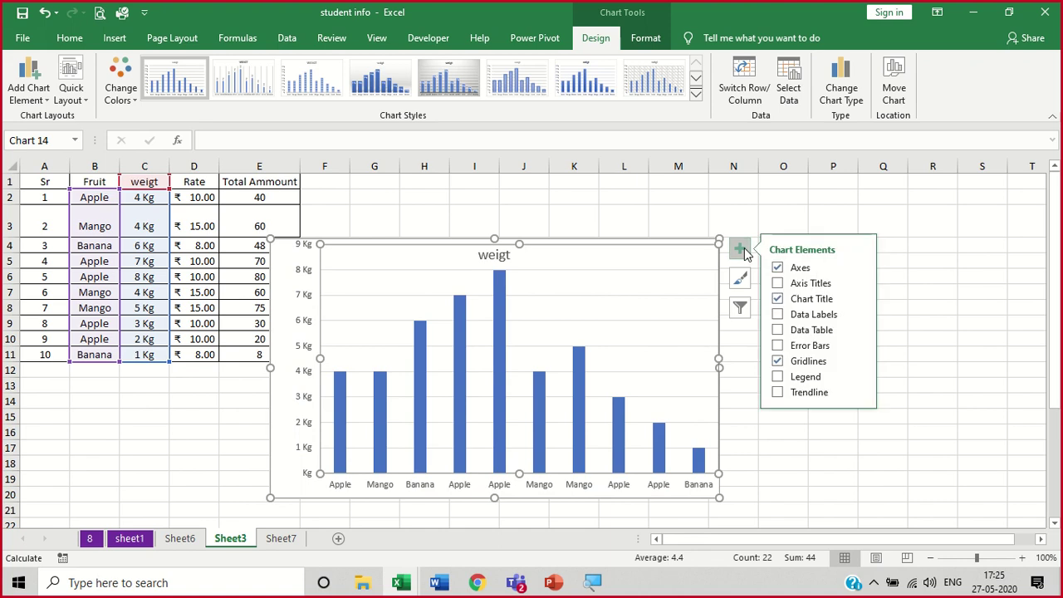
click(778, 282)
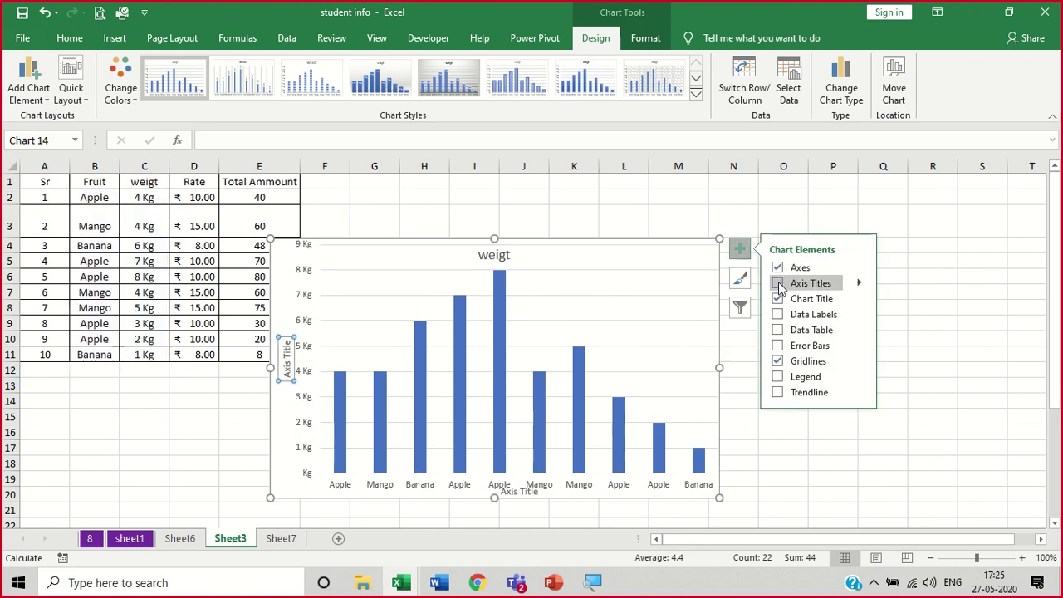
click(286, 374)
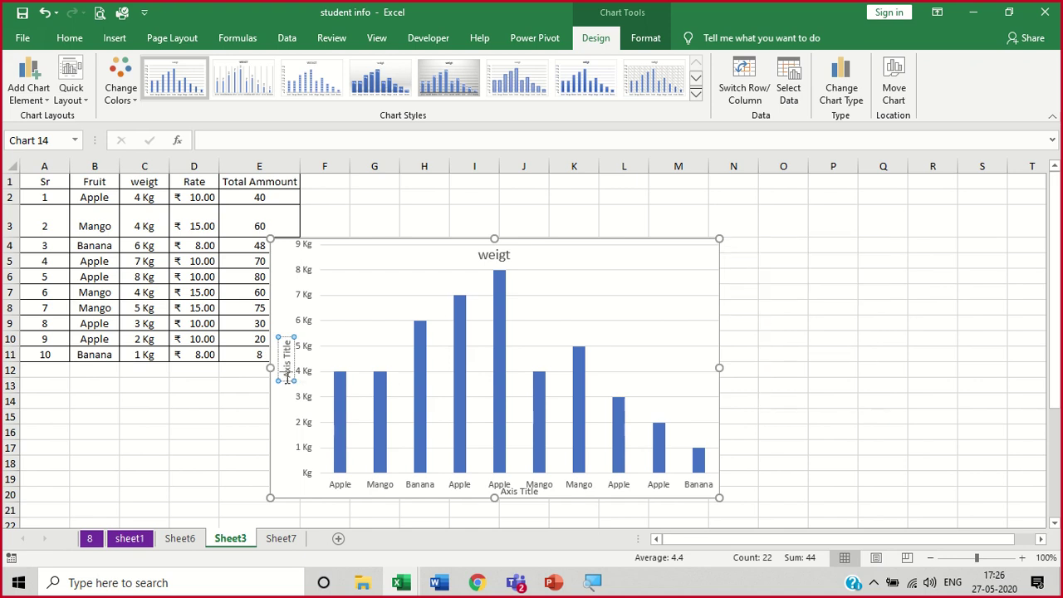
drag(287, 365, 287, 339)
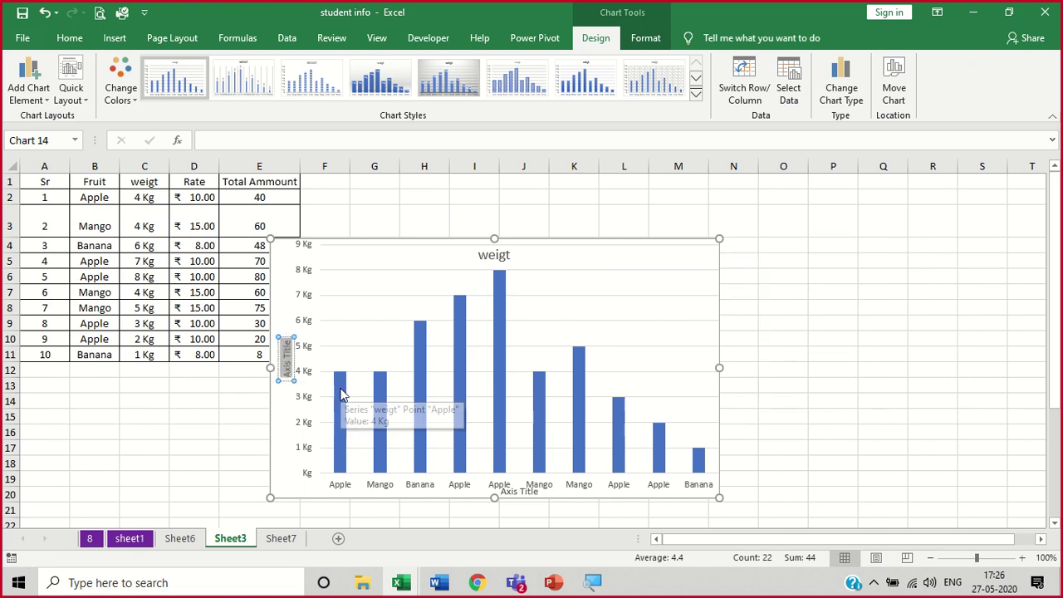
text(weigt)
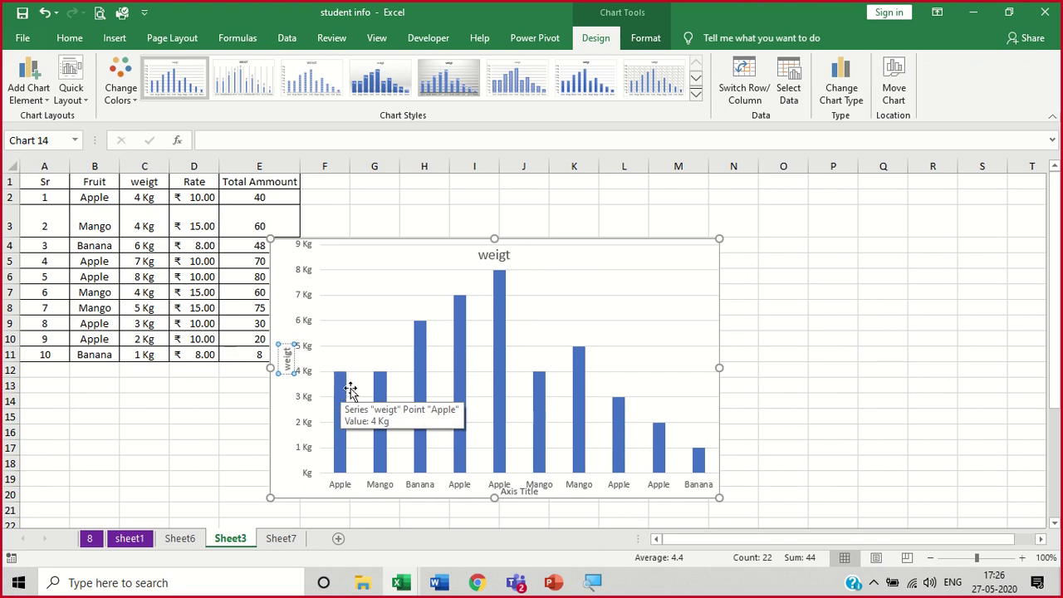
click(821, 404)
Replace the horizontal axis title's placeholder text with "fruits"
click(534, 492)
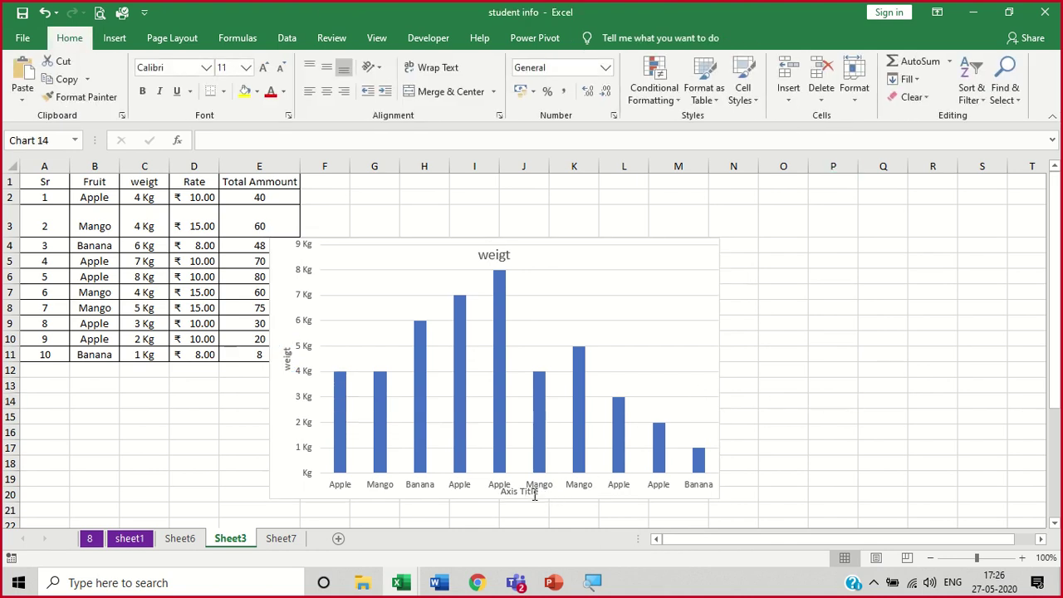
drag(501, 492, 539, 492)
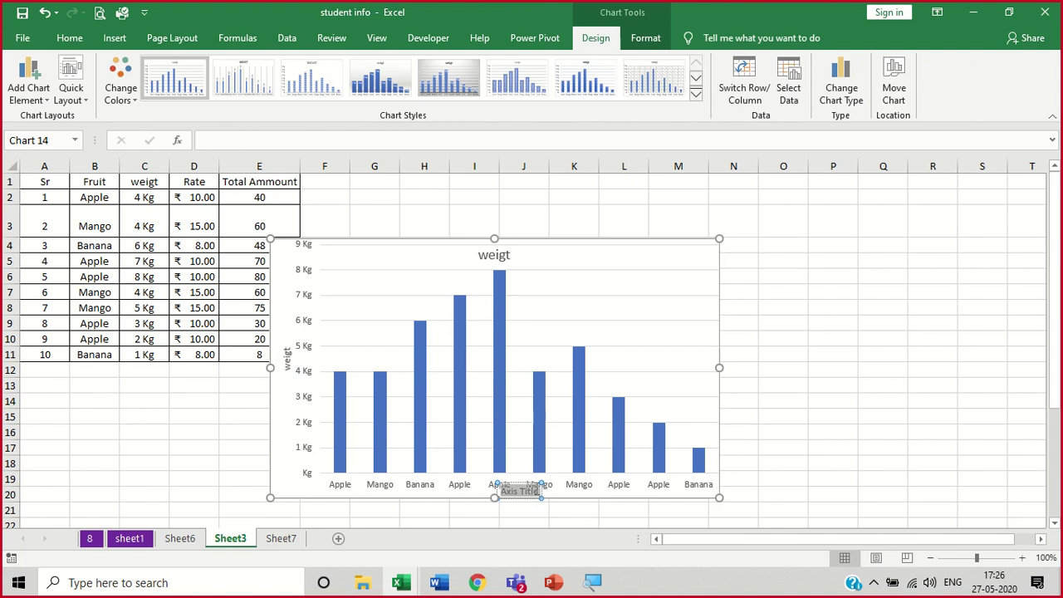
text(fruit)
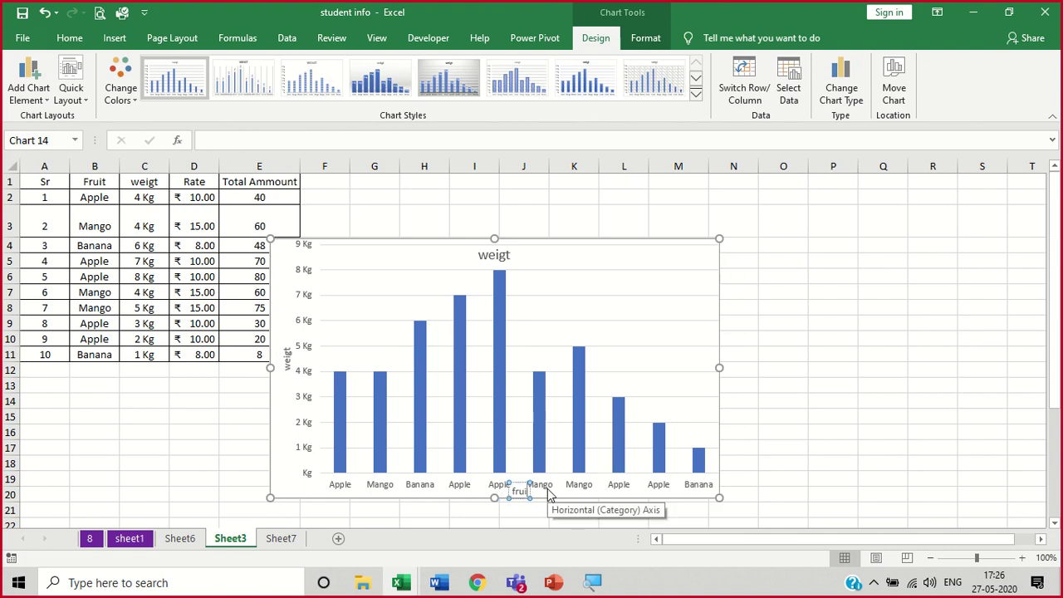
text(s)
click(810, 401)
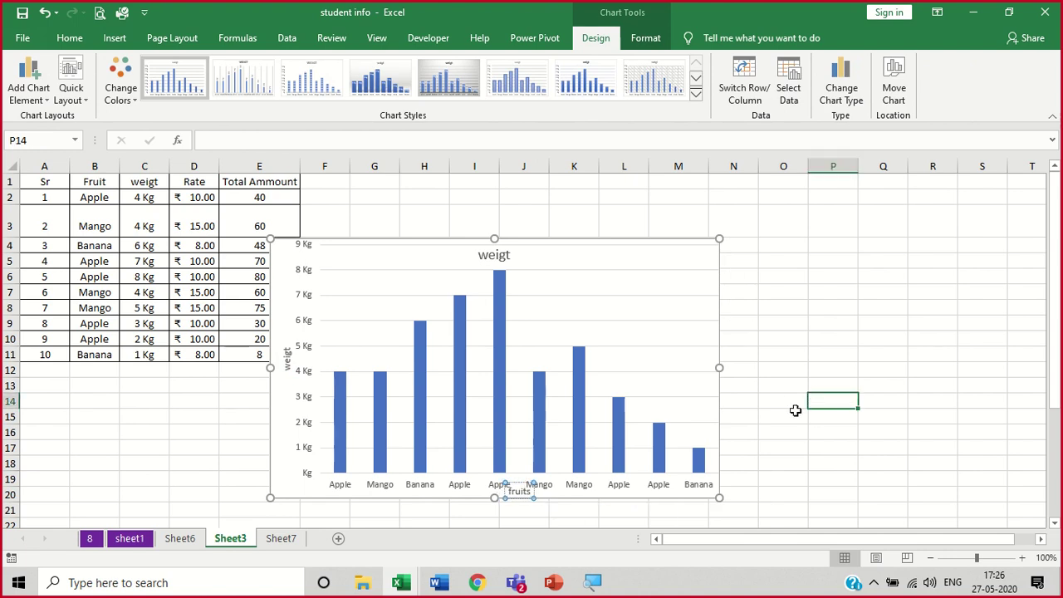
Add data labels to the columns of the weight chart
click(708, 249)
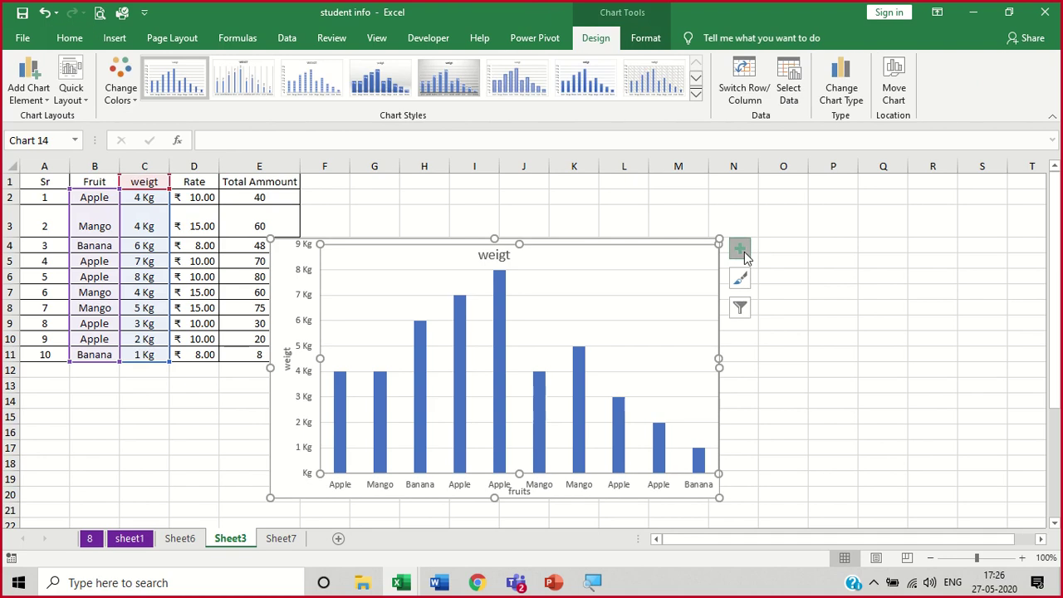
click(739, 249)
click(777, 314)
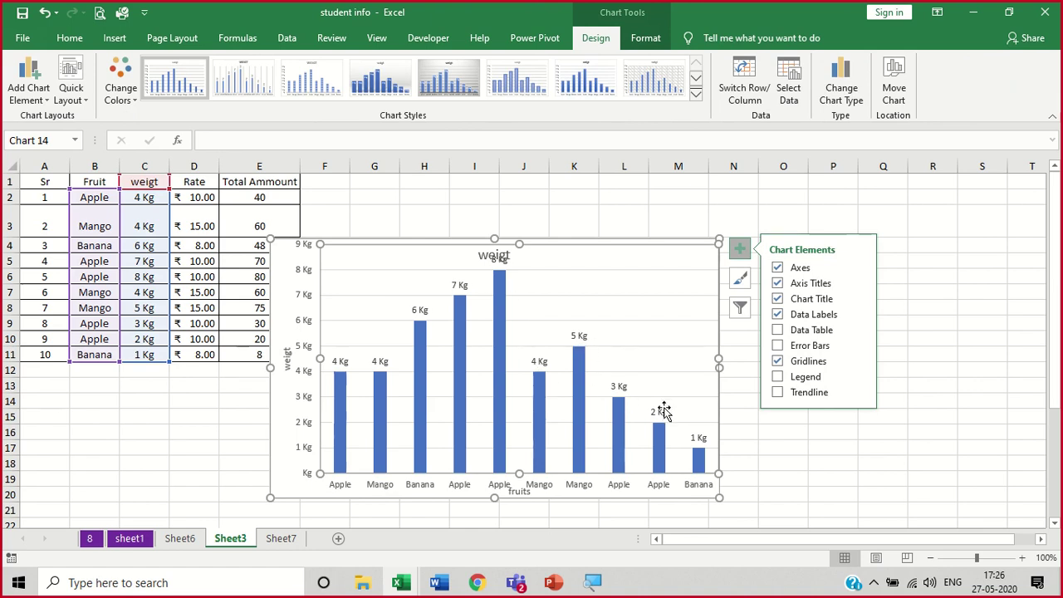
Try out the data table, legend and trendline on the chart, removing each one again
click(778, 329)
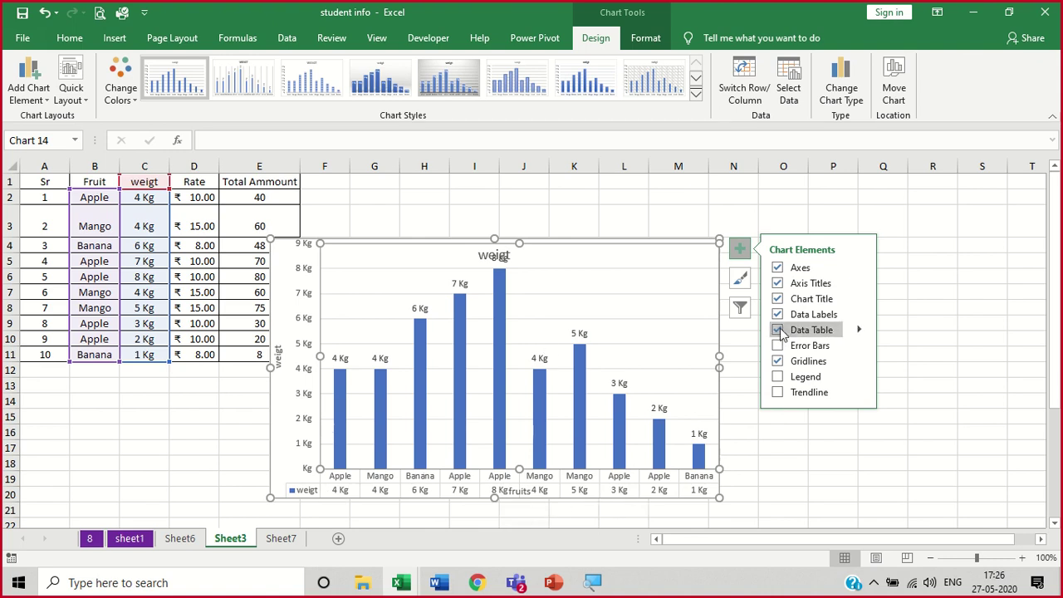
click(777, 378)
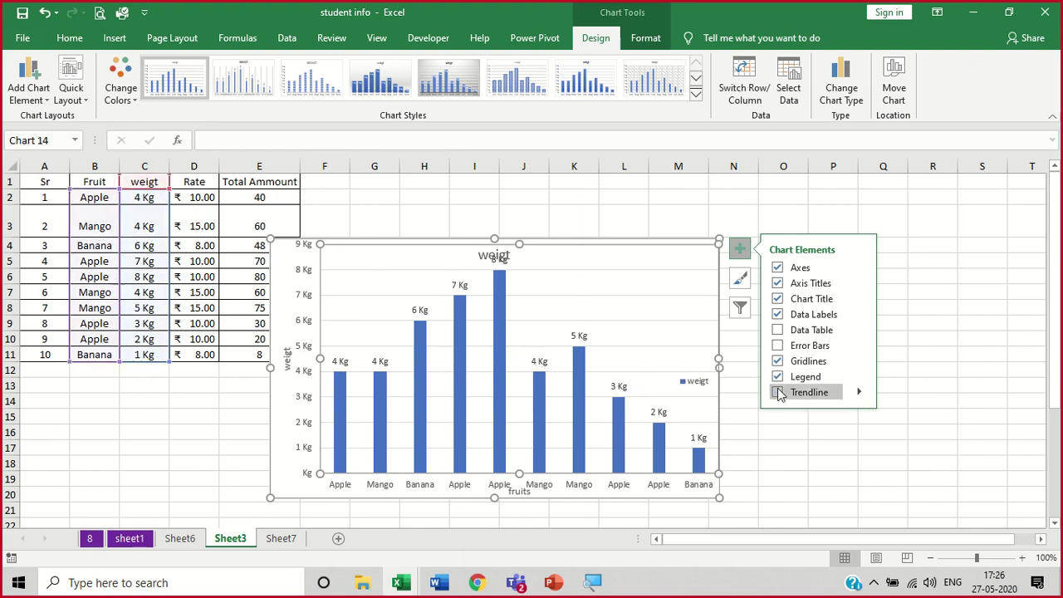
click(778, 378)
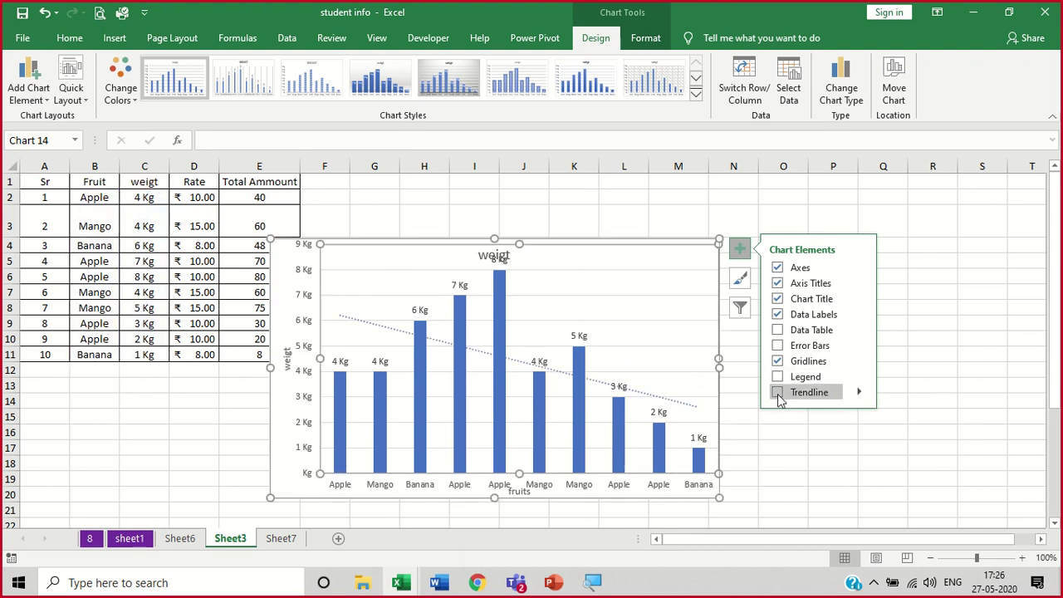
click(778, 393)
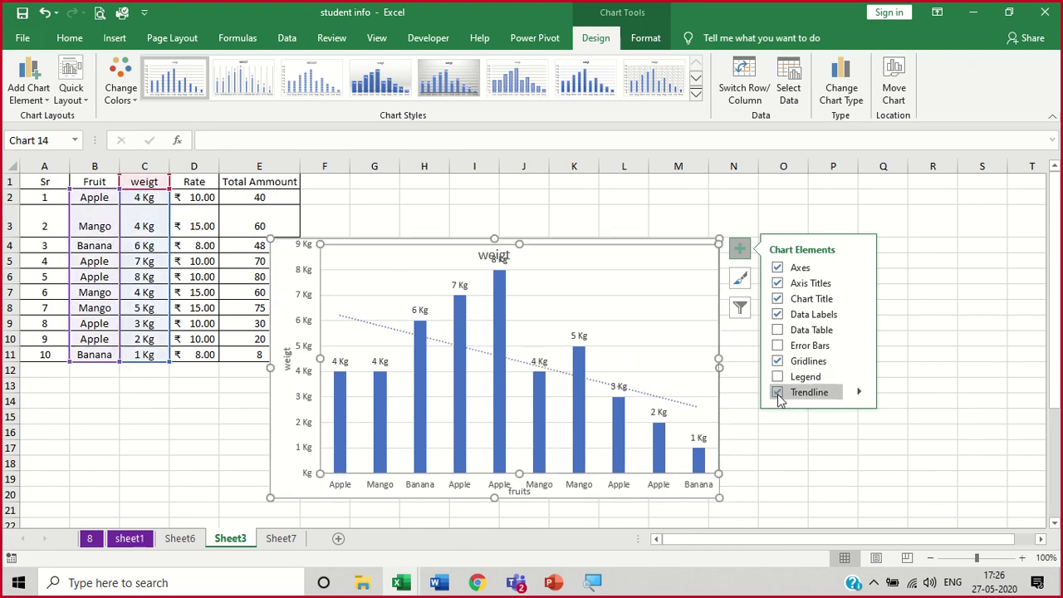
click(777, 393)
click(777, 378)
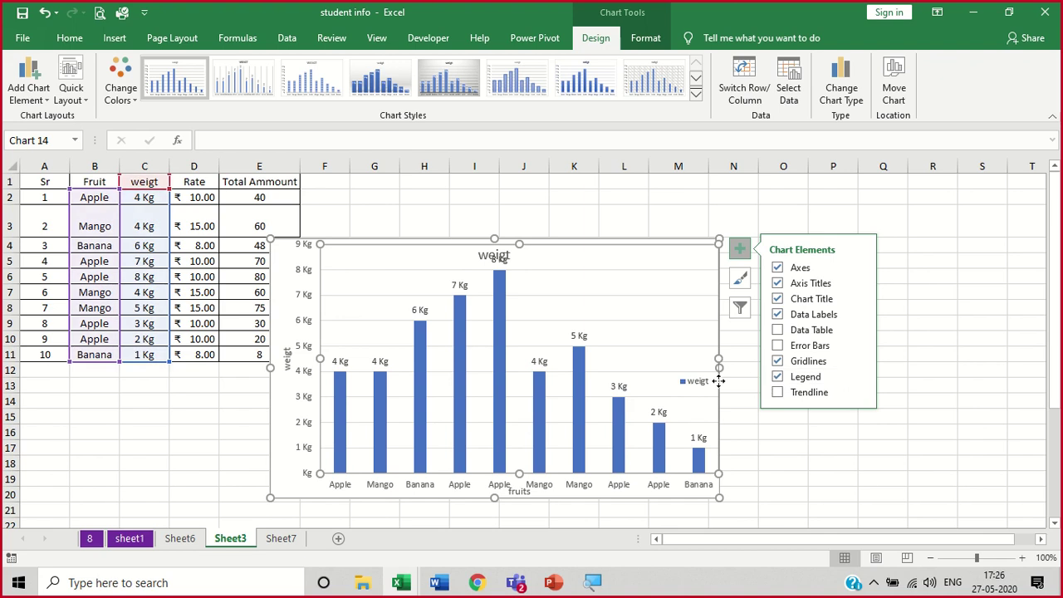
click(777, 377)
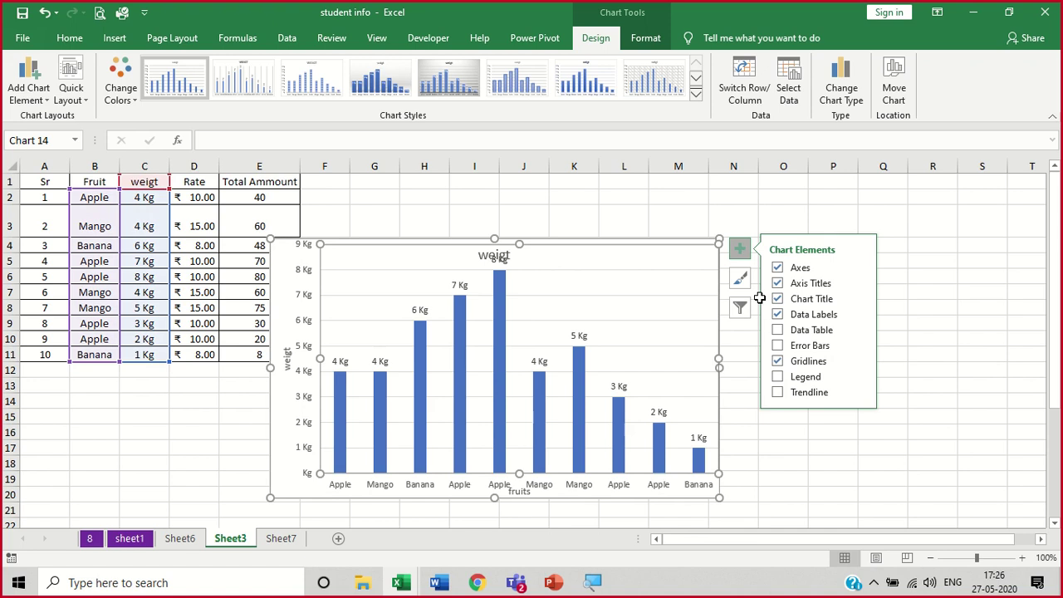
Set the major unit of the chart's vertical value axis to 0.5 in the axis formatting options
click(305, 428)
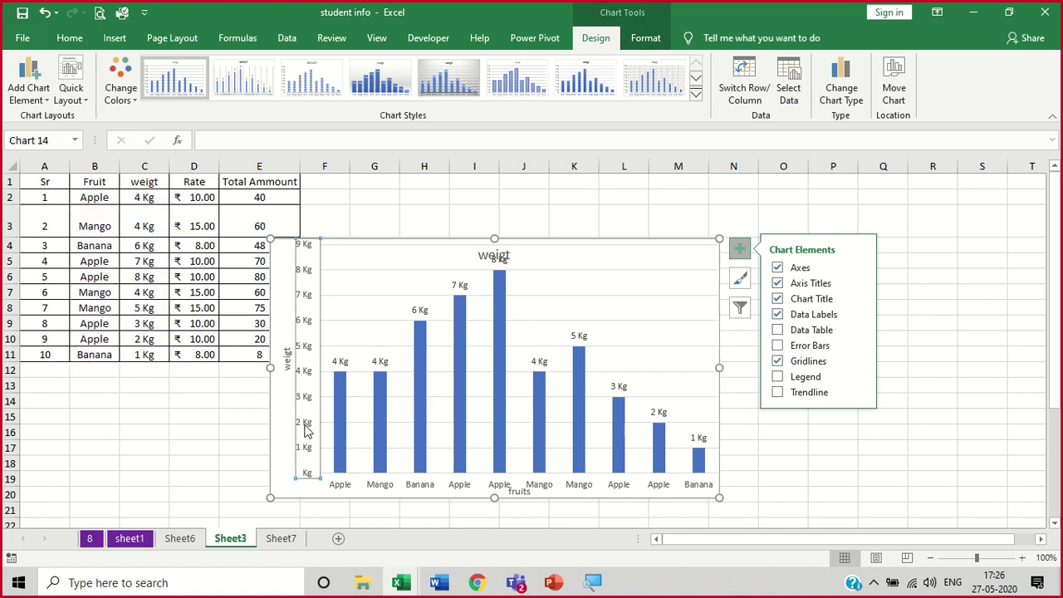
click(208, 456)
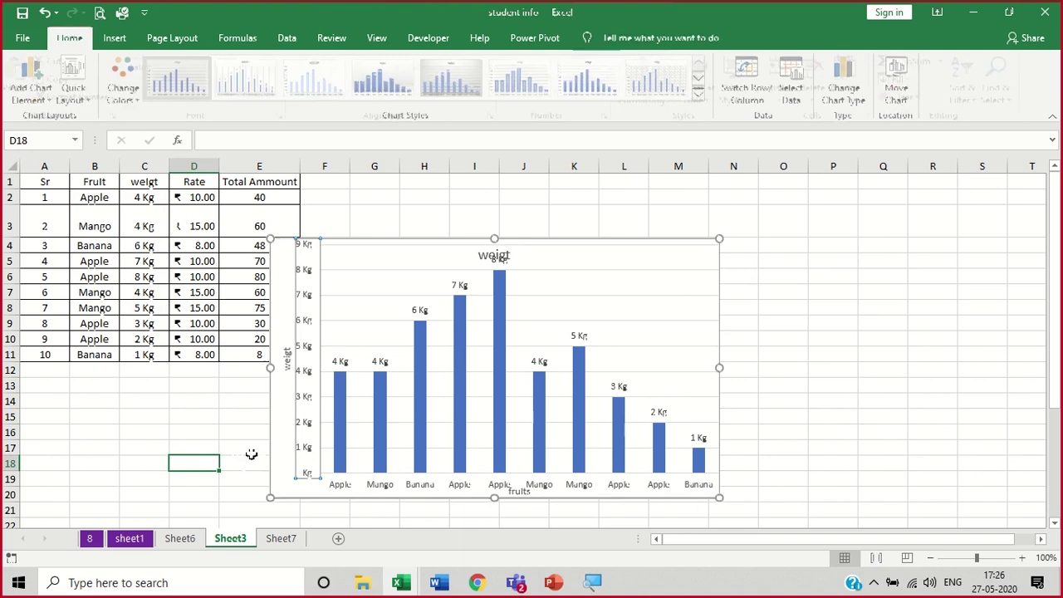
click(298, 438)
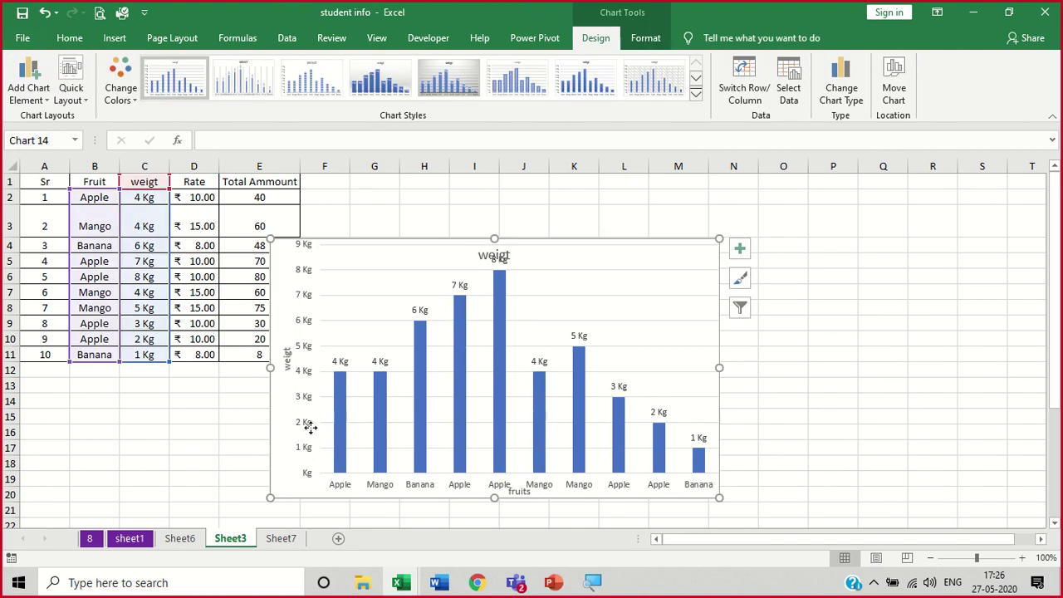
click(305, 429)
right_click(308, 429)
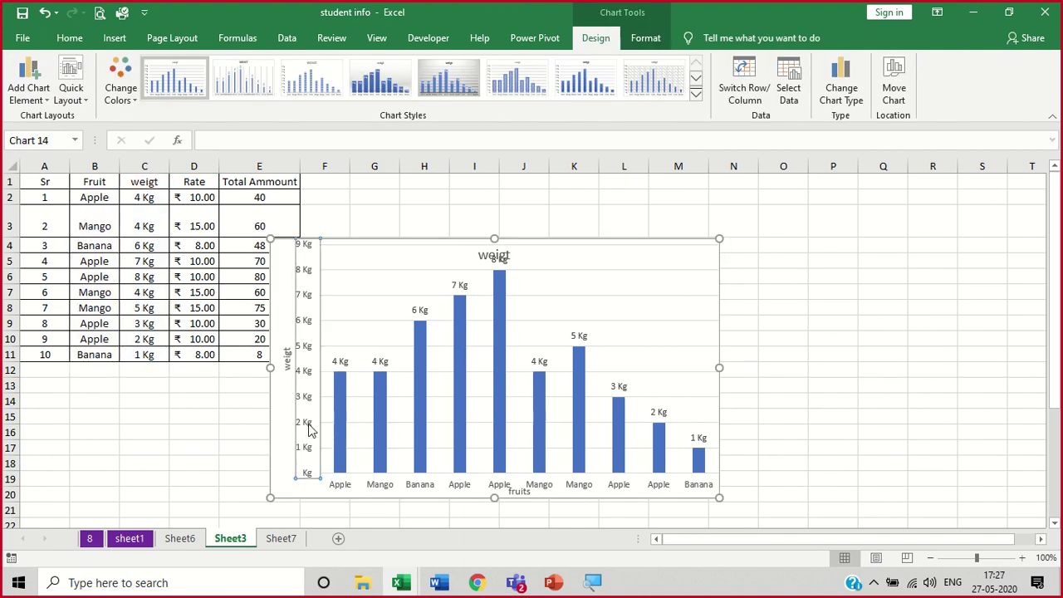
double_click(308, 424)
right_click(308, 424)
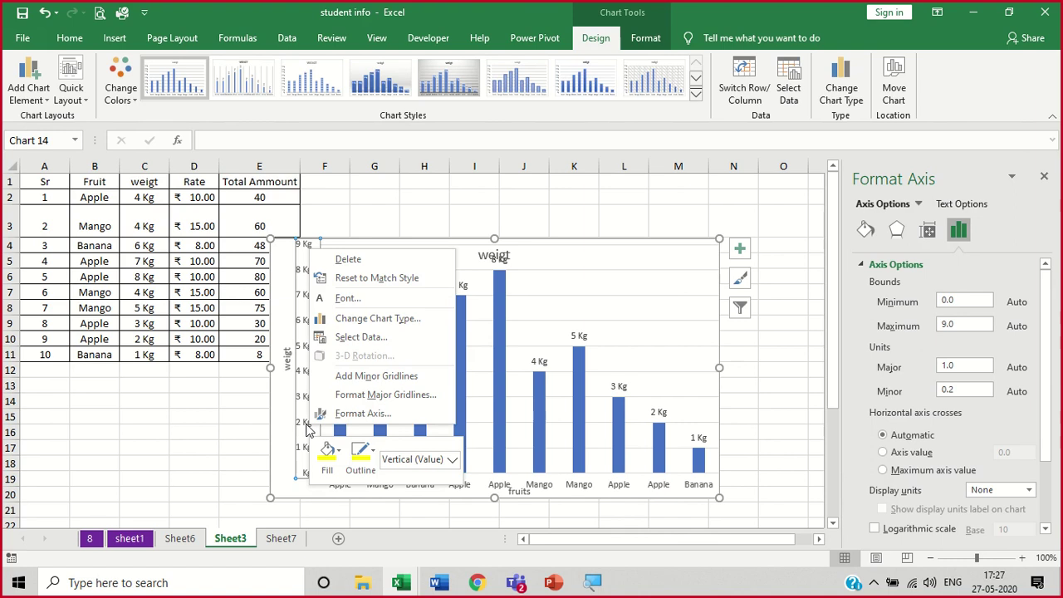
click(305, 424)
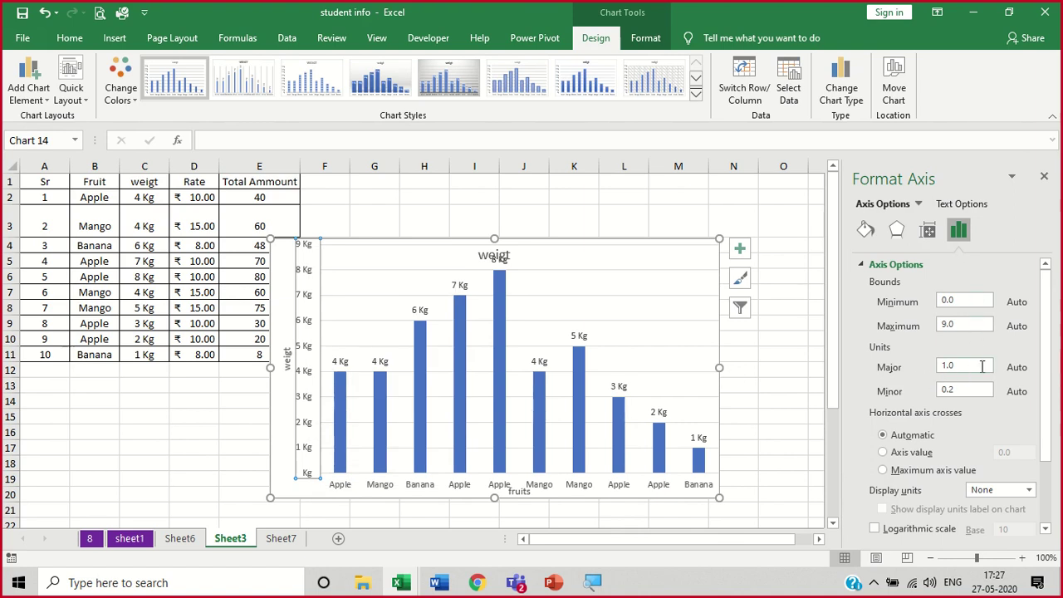
click(945, 369)
drag(944, 370, 938, 369)
scroll(939, 436, down, 3)
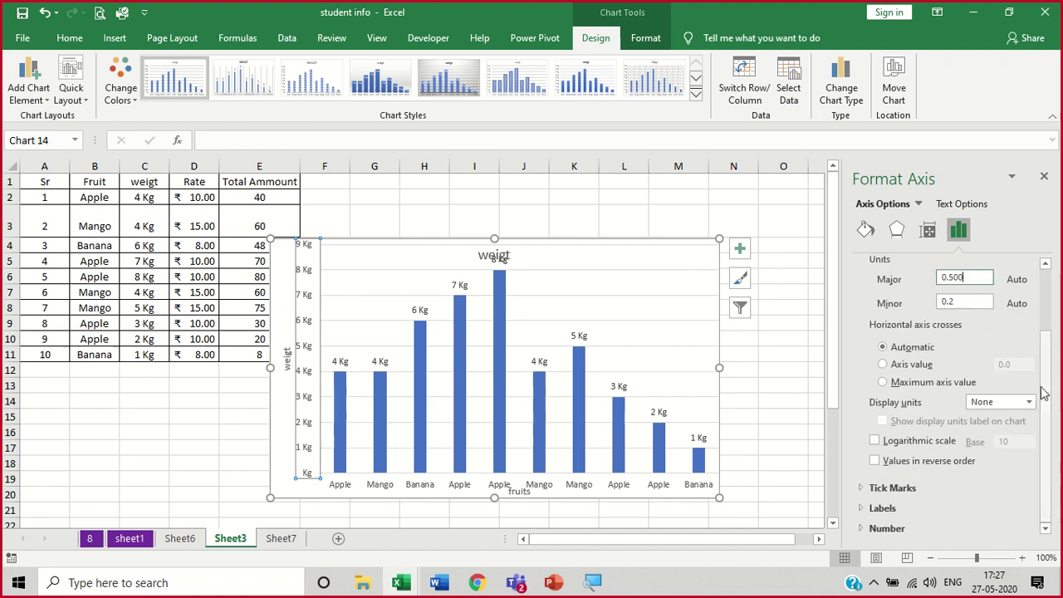
click(813, 422)
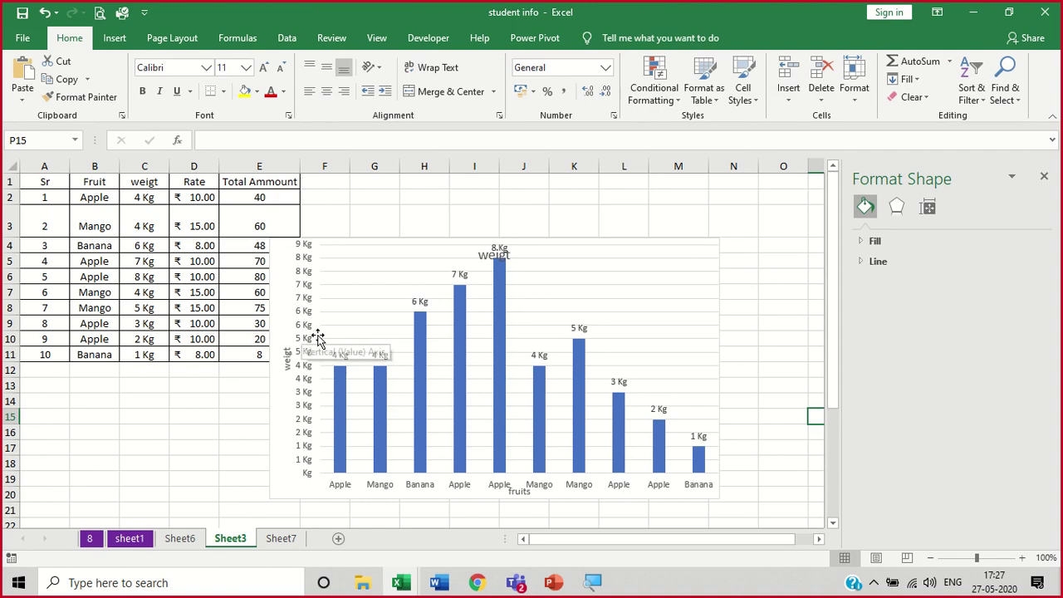
click(1042, 180)
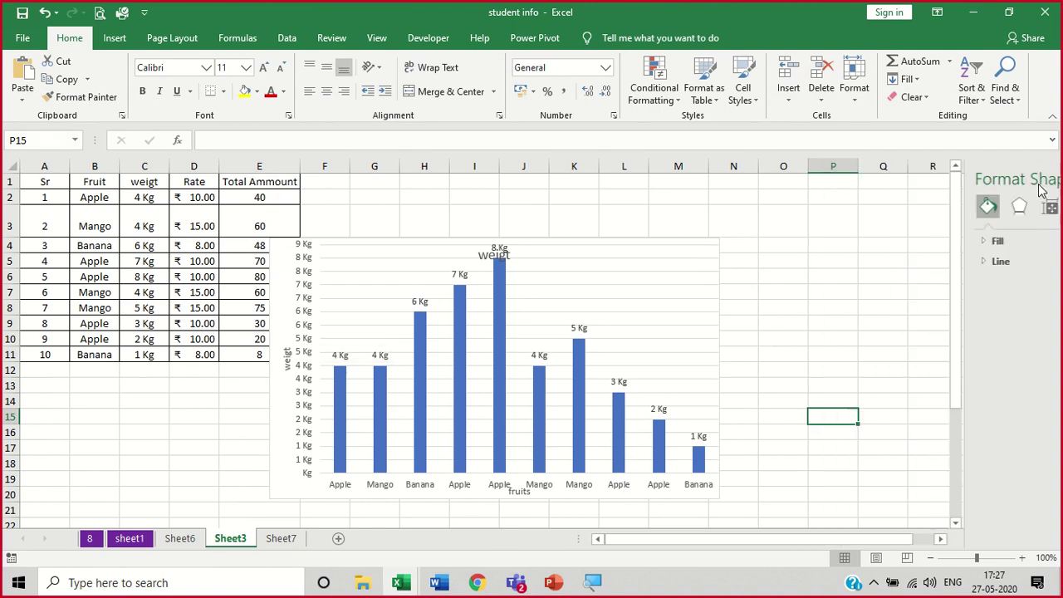
Reset the vertical axis's major unit to automatic, and set it to 2
double_click(300, 406)
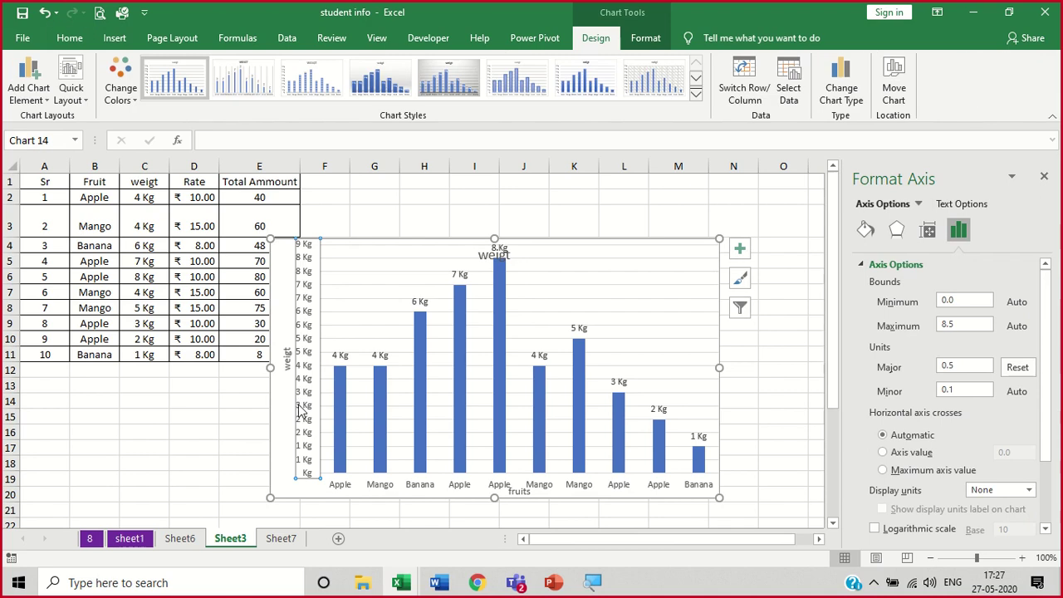
click(1017, 367)
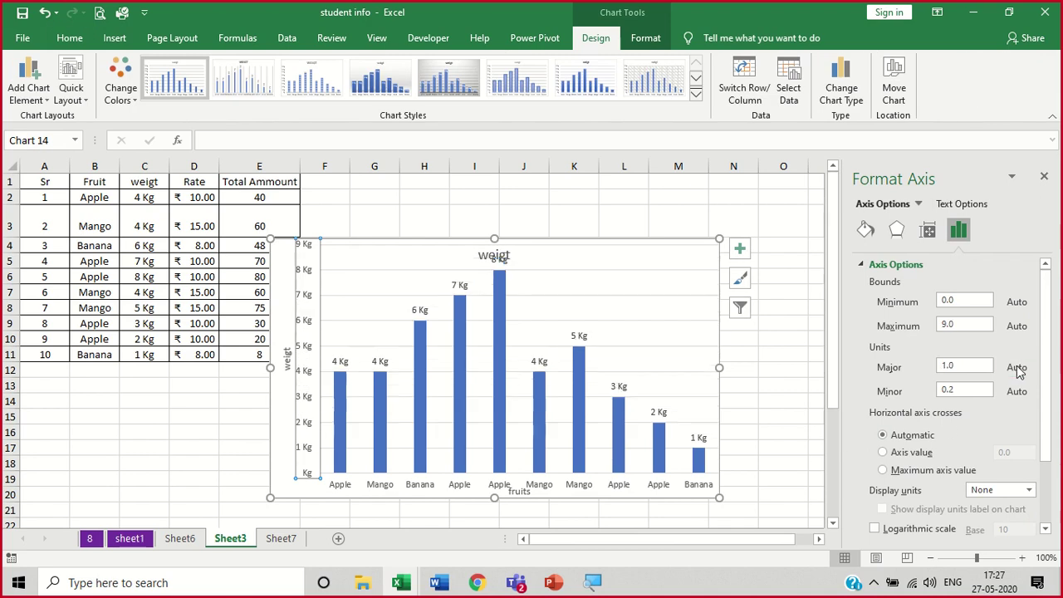
scroll(1038, 390, down, 2)
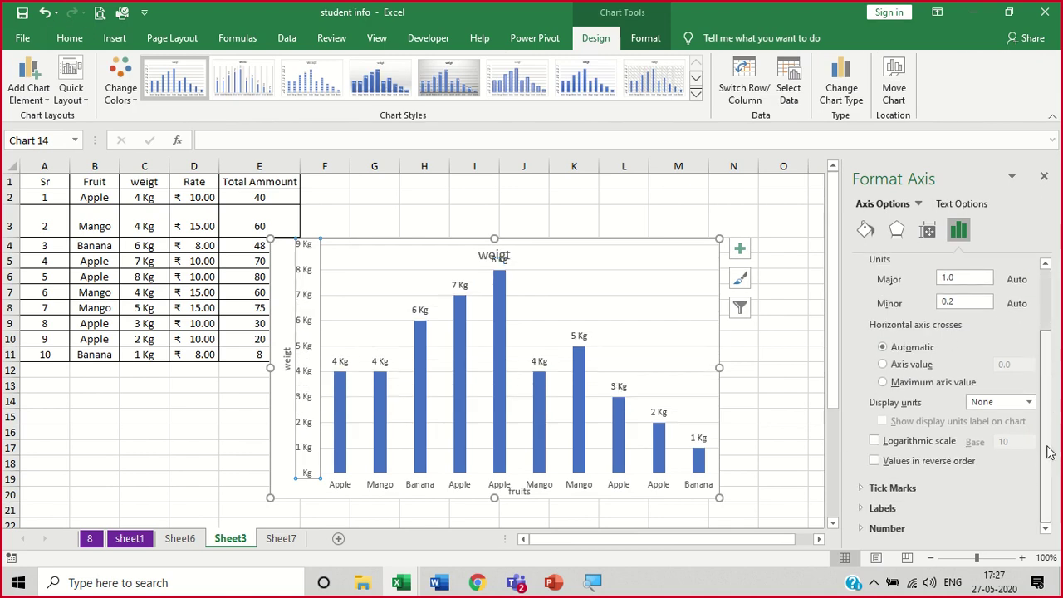
drag(949, 277, 939, 284)
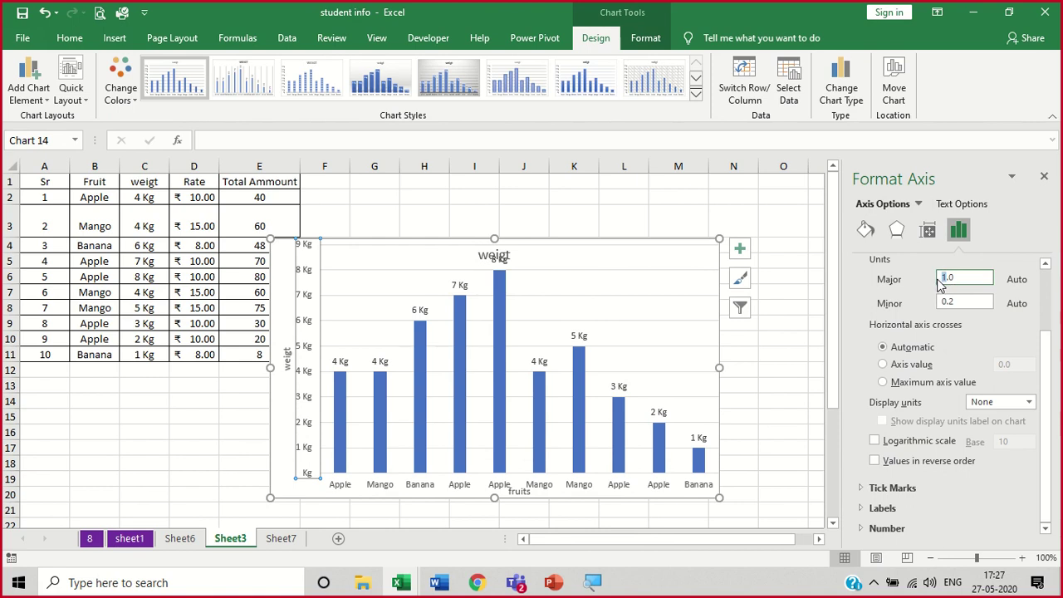
click(783, 416)
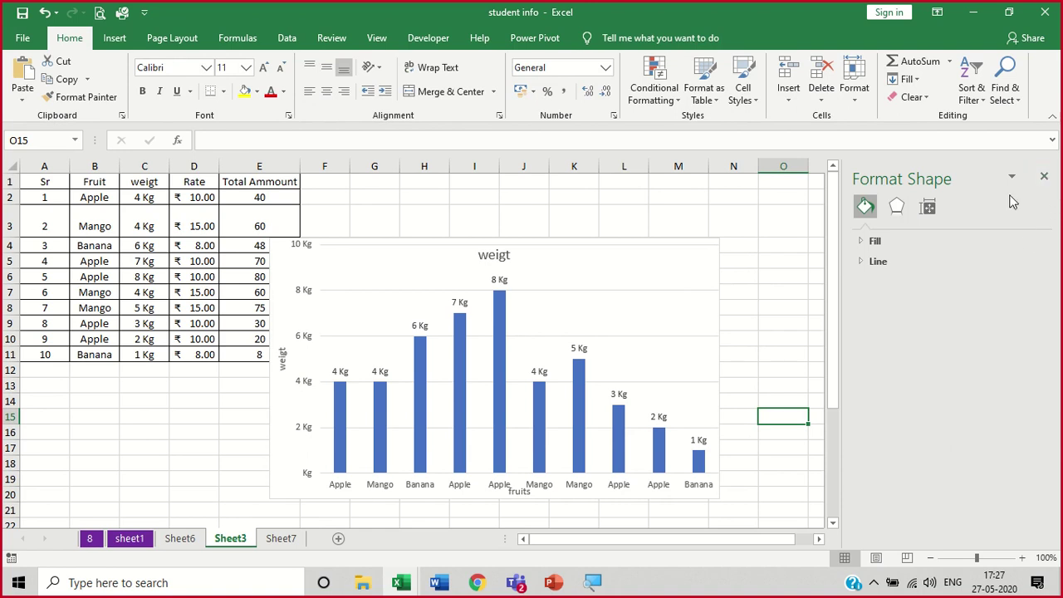
click(679, 268)
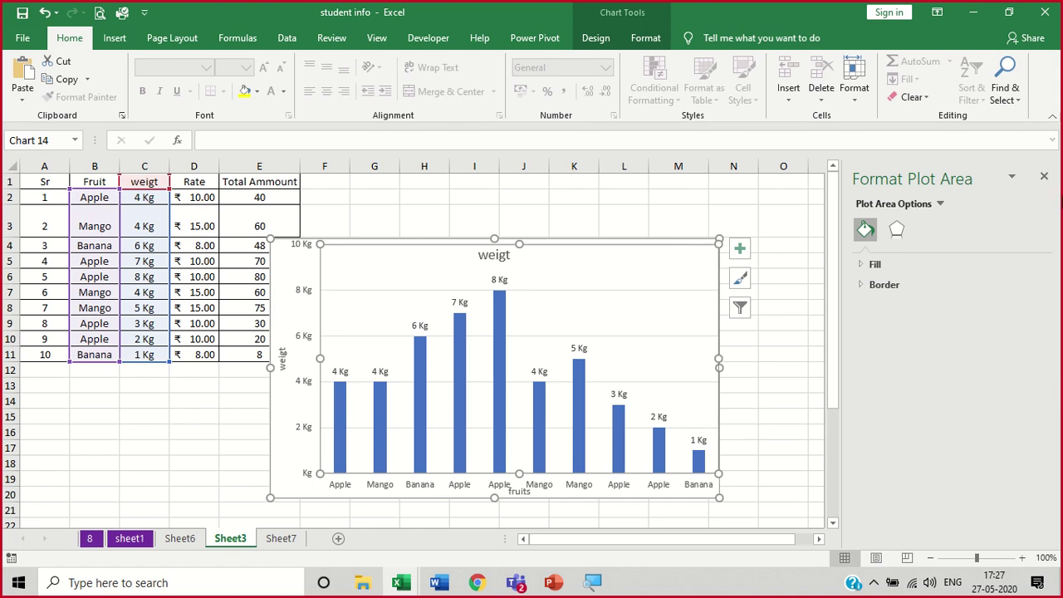
click(1044, 180)
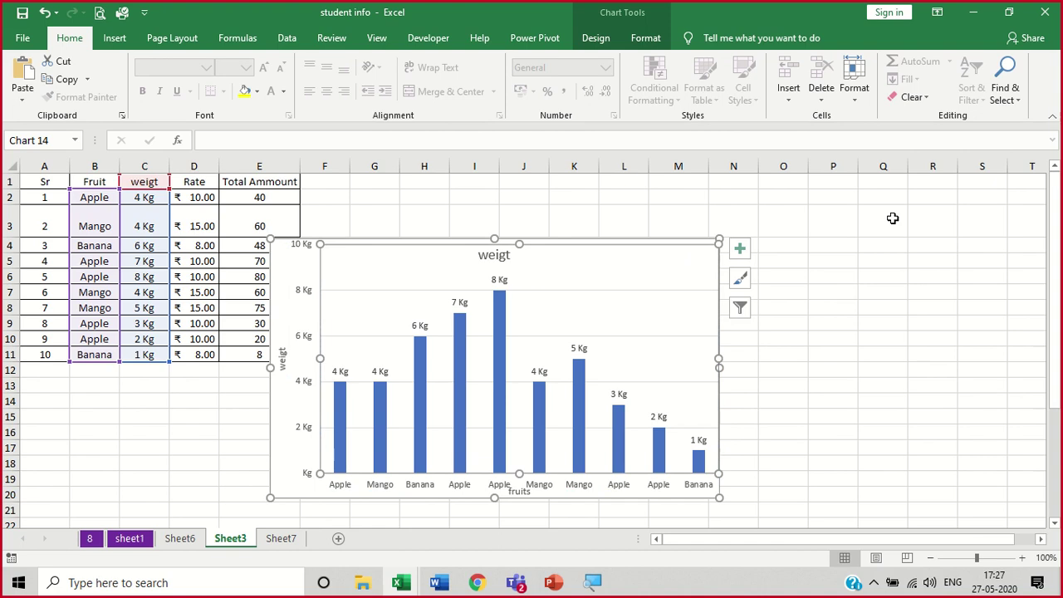
Delete the weight column chart from Sheet3
click(809, 291)
click(347, 340)
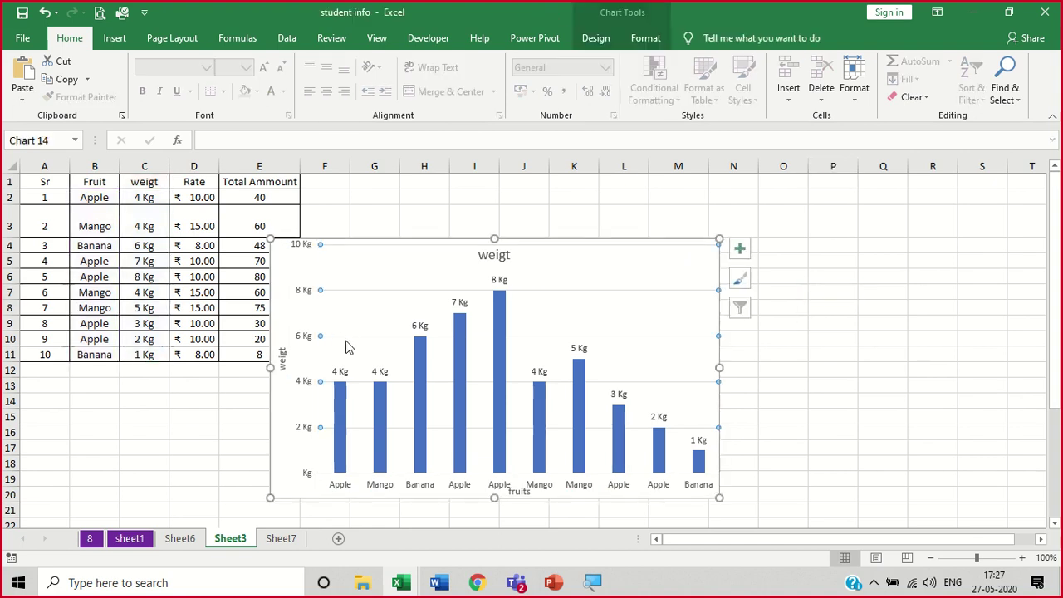
key(Escape)
key(Delete)
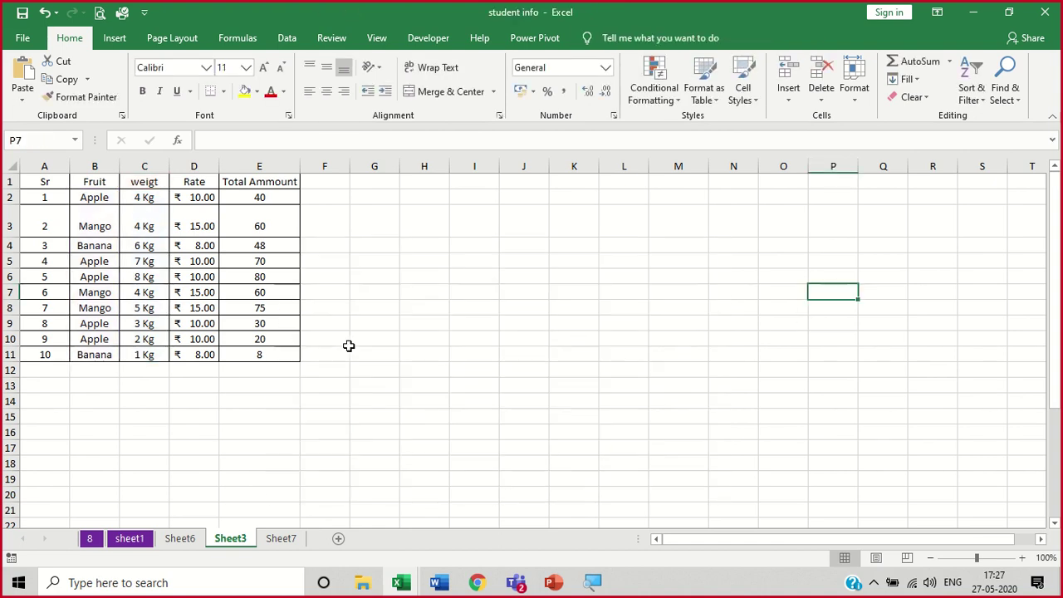
click(435, 387)
click(538, 312)
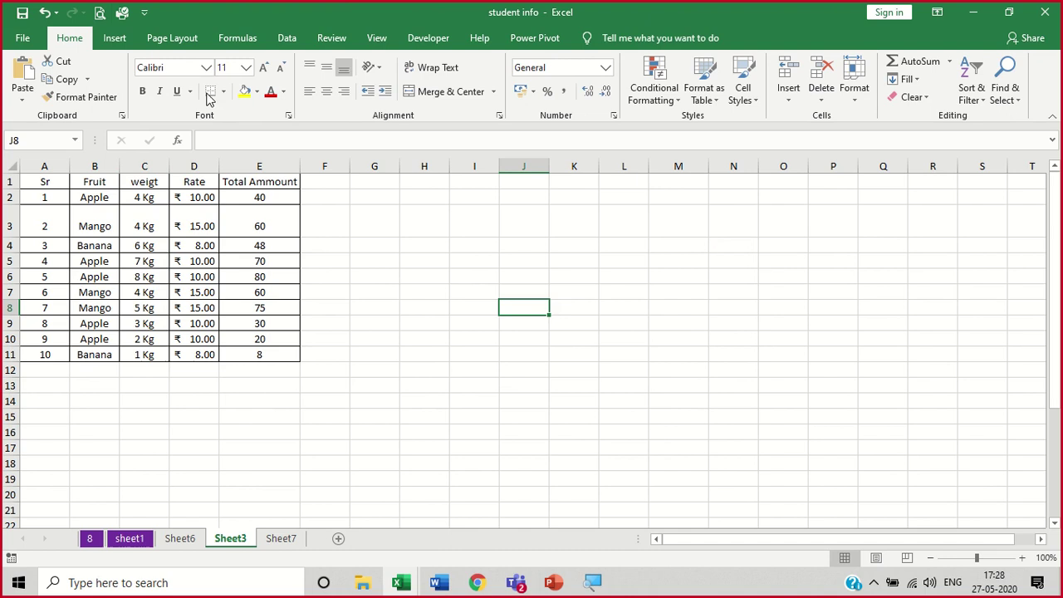
click(114, 38)
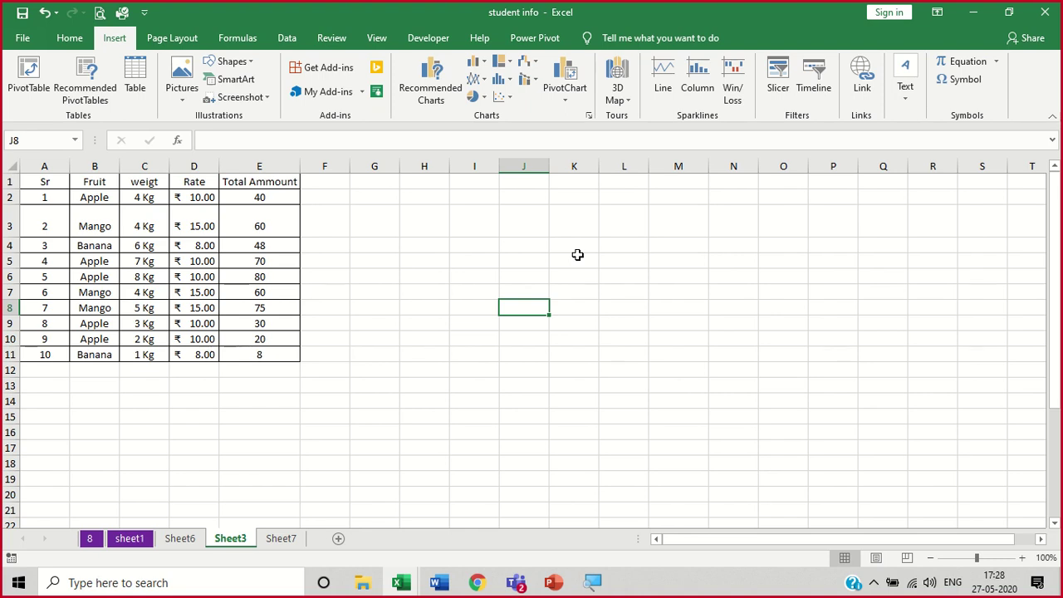
double_click(53, 420)
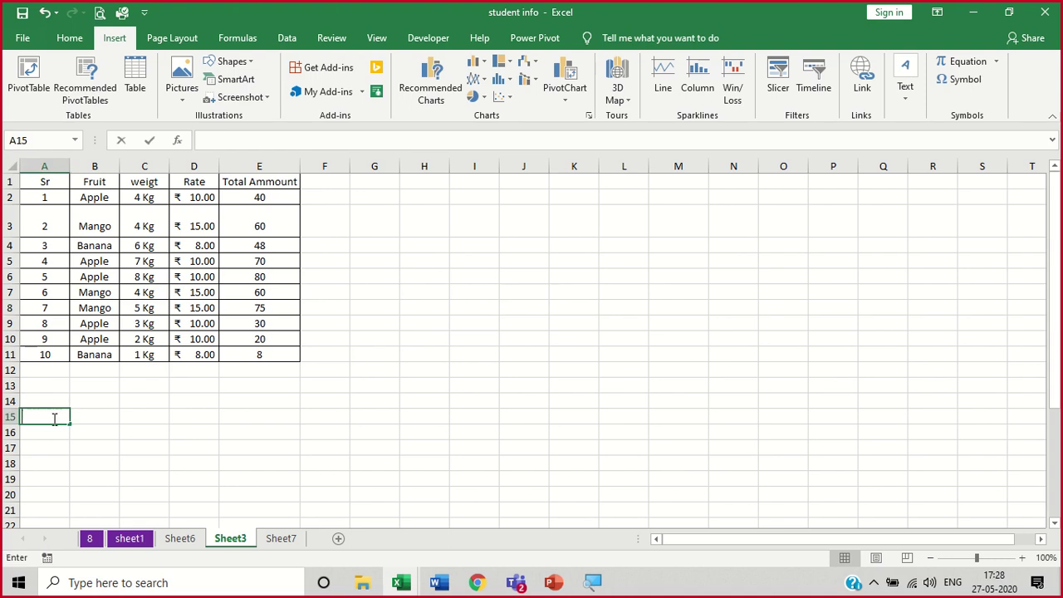
click(64, 433)
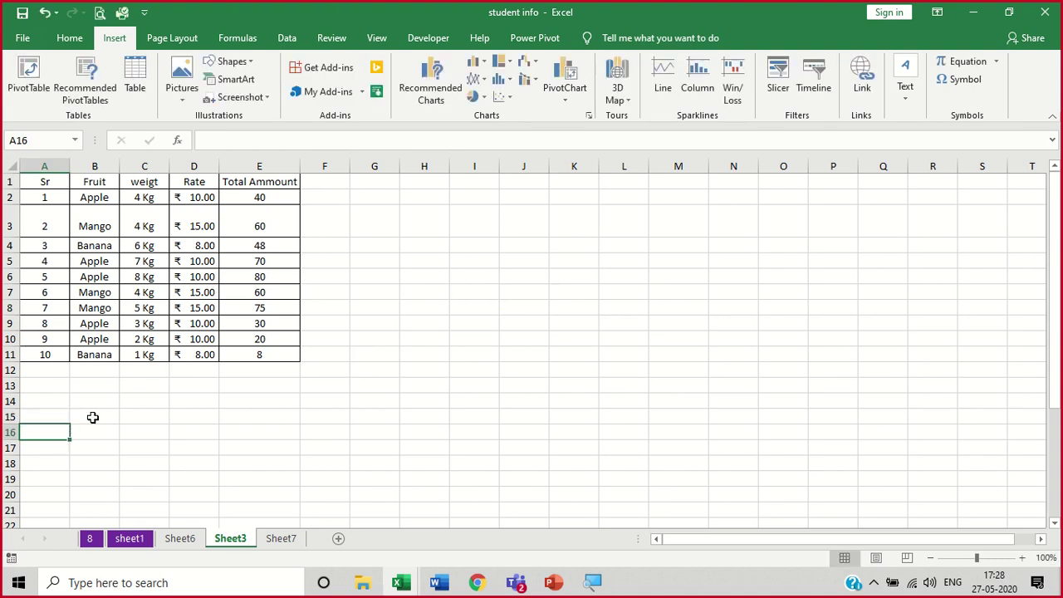
click(92, 417)
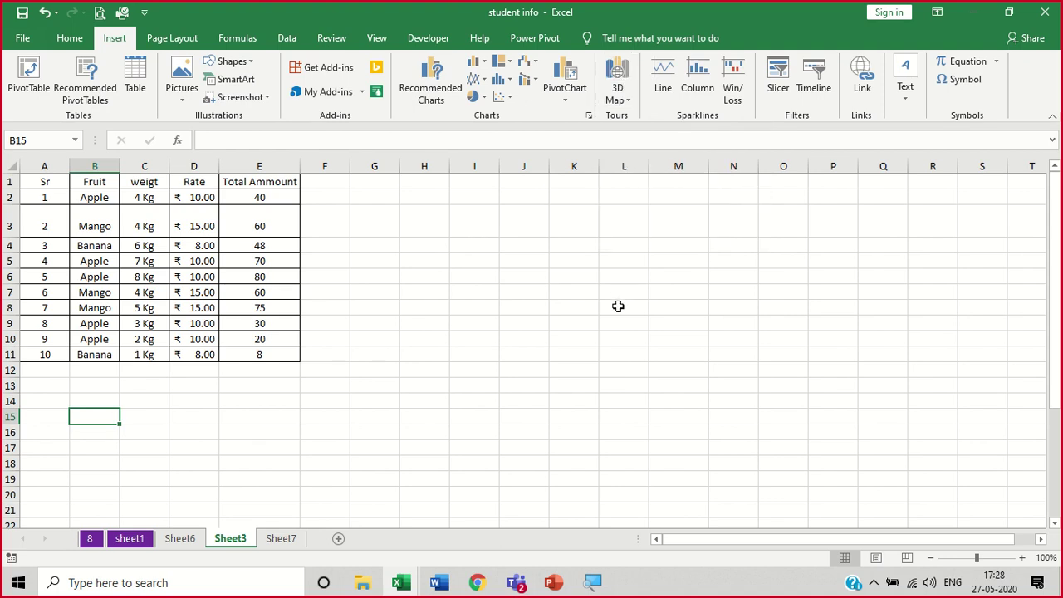
click(546, 329)
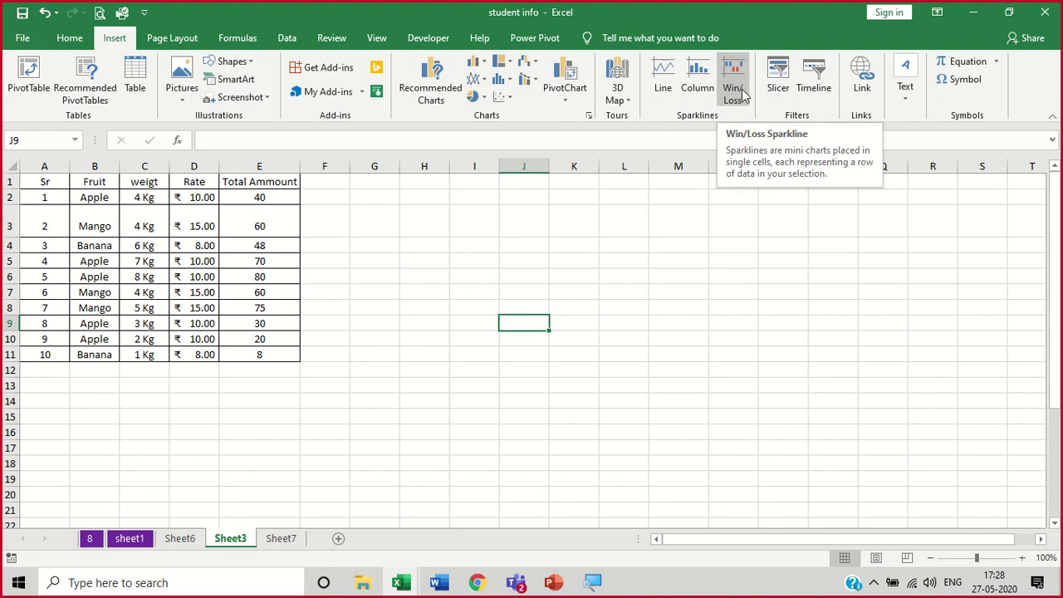
click(695, 244)
Convert the fruit data range A1:E11 into a table with headers
drag(43, 181, 259, 355)
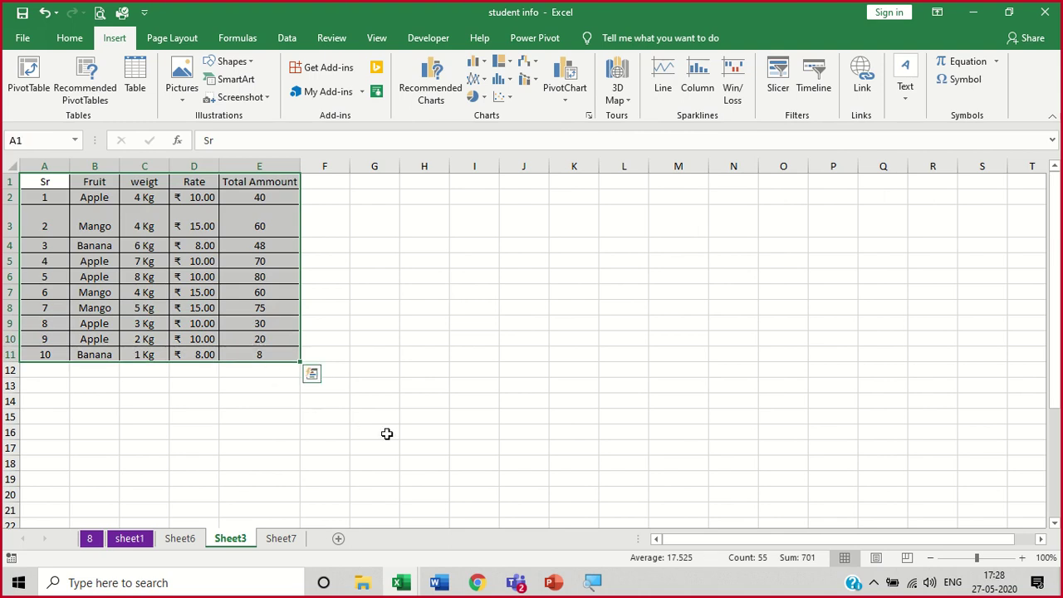
key(ctrl+t)
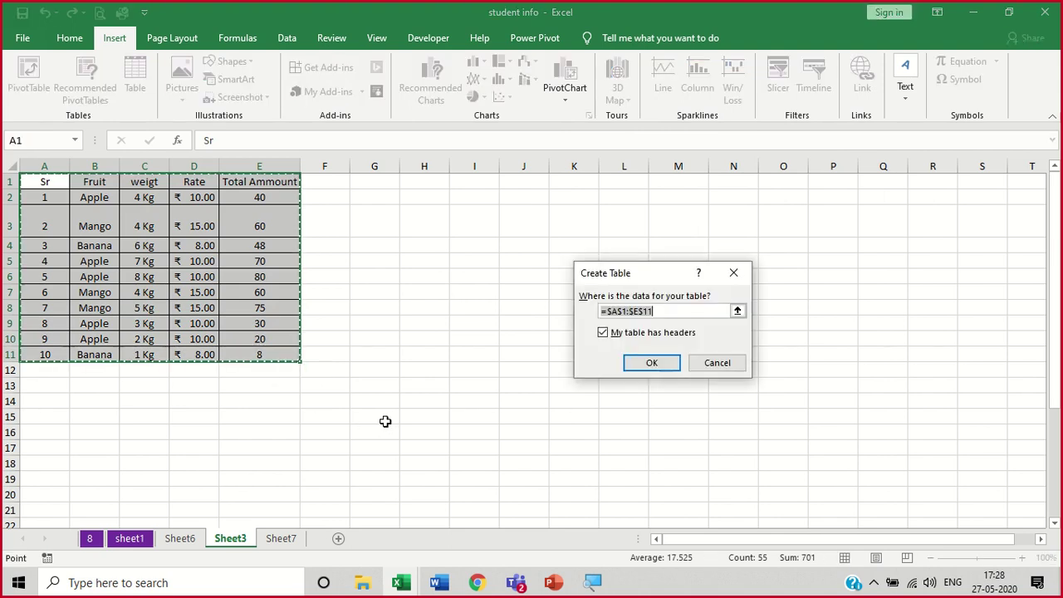
click(653, 361)
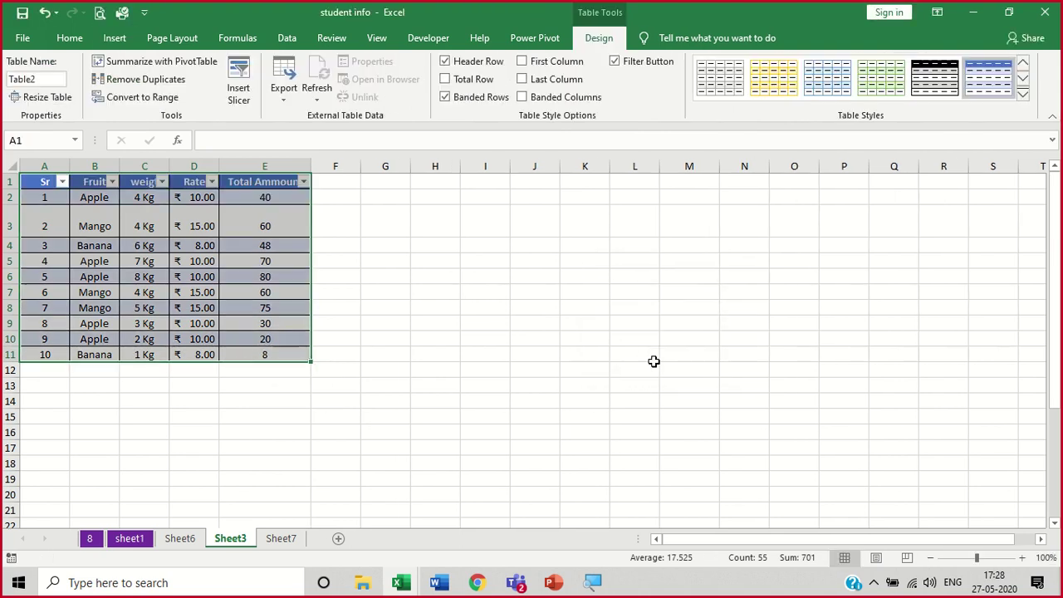
Insert a slicer for the Fruit column and move it over columns P to R near the top of the sheet
click(114, 38)
click(776, 86)
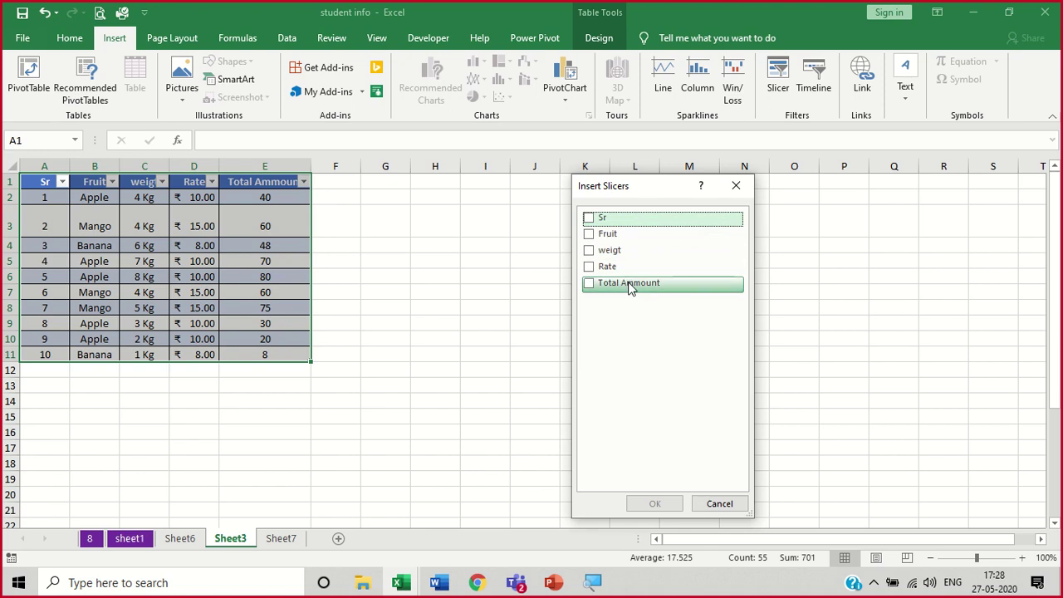
click(587, 237)
click(671, 503)
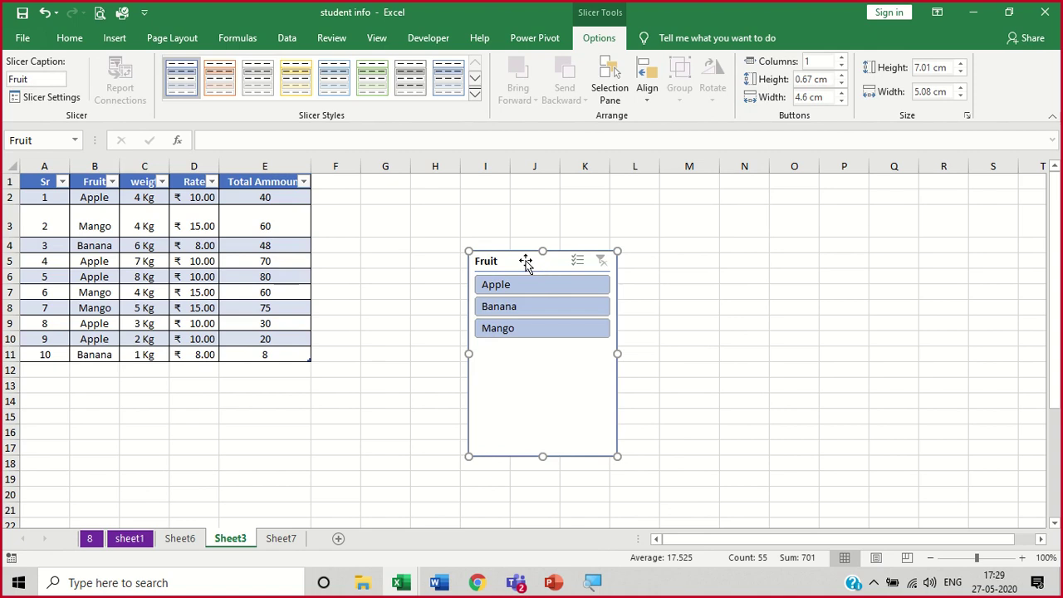
drag(524, 263, 883, 209)
Filter the table with the Fruit slicer by Apple, Banana and Mango in turn
click(867, 226)
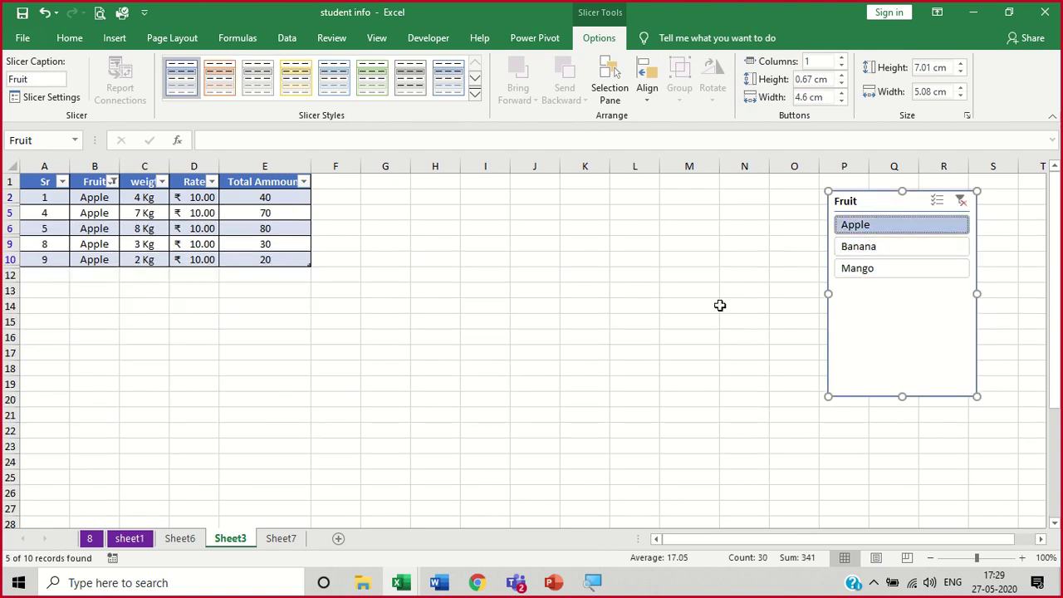
click(855, 249)
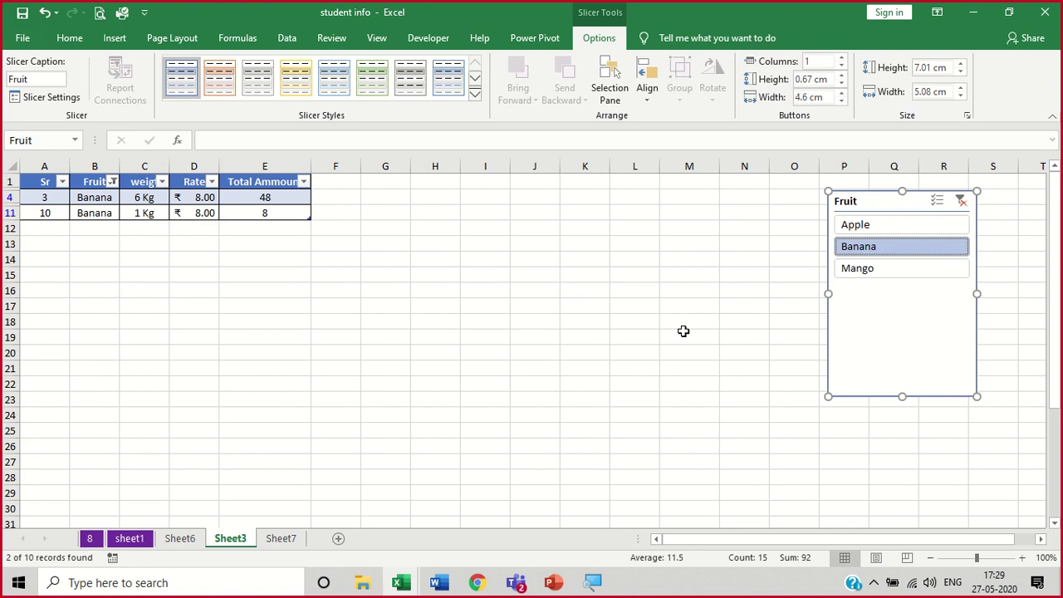
click(869, 271)
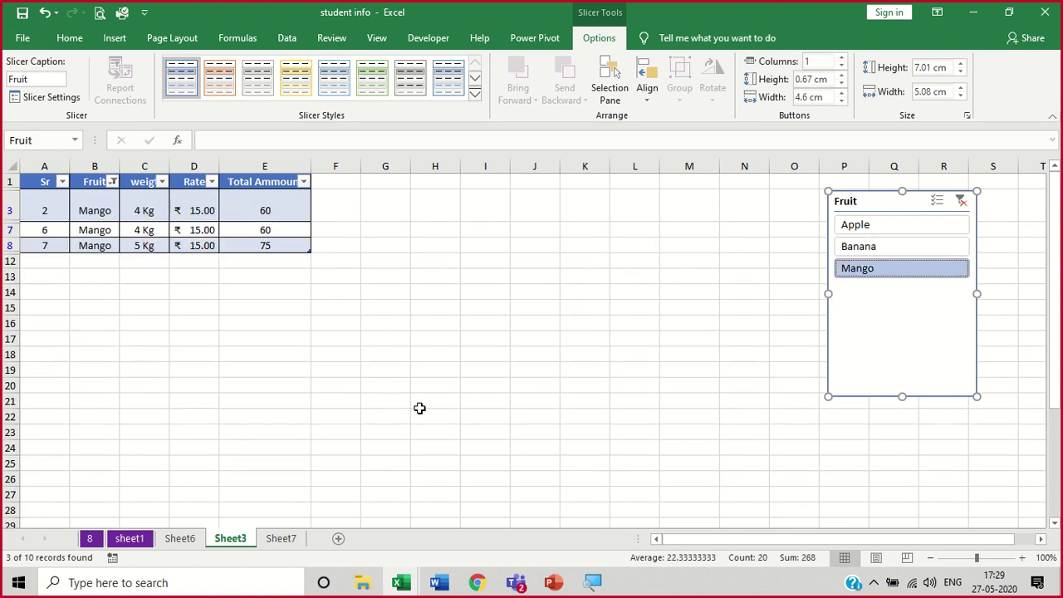
Clear the Fruit slicer's filter and delete the slicer
click(961, 201)
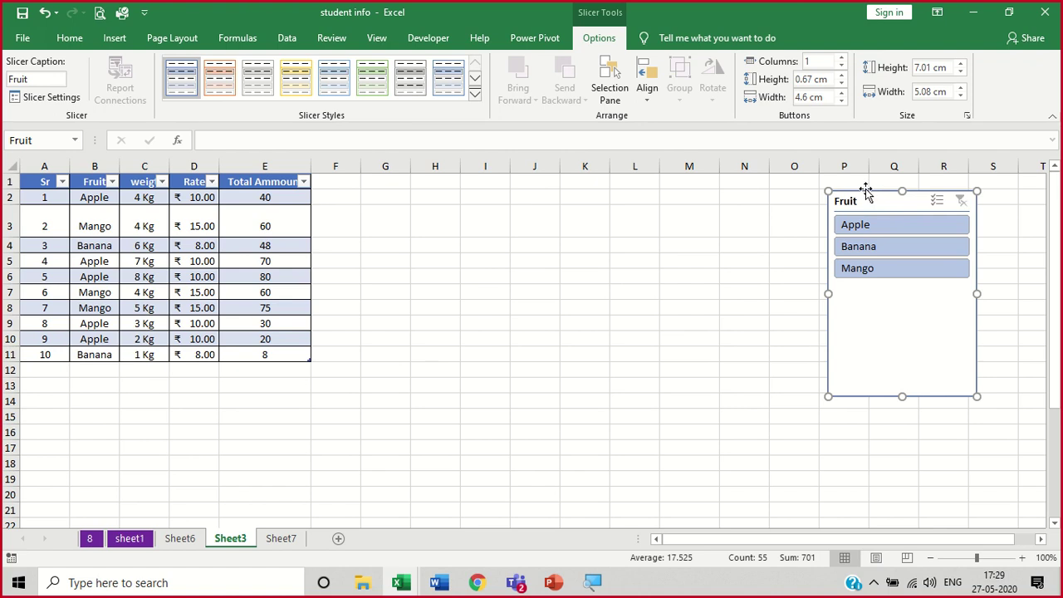
key(Delete)
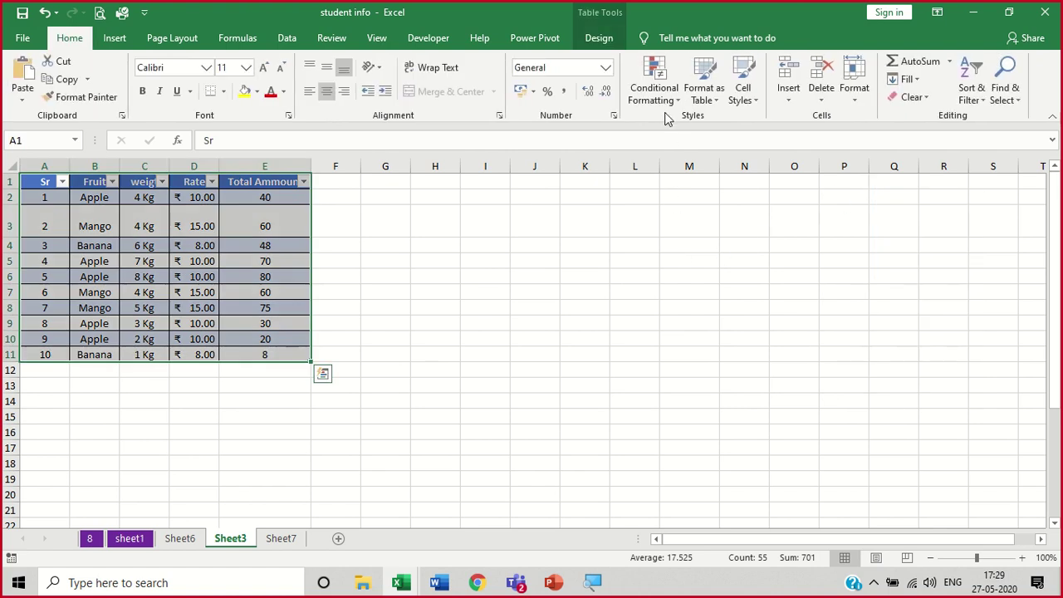
click(114, 37)
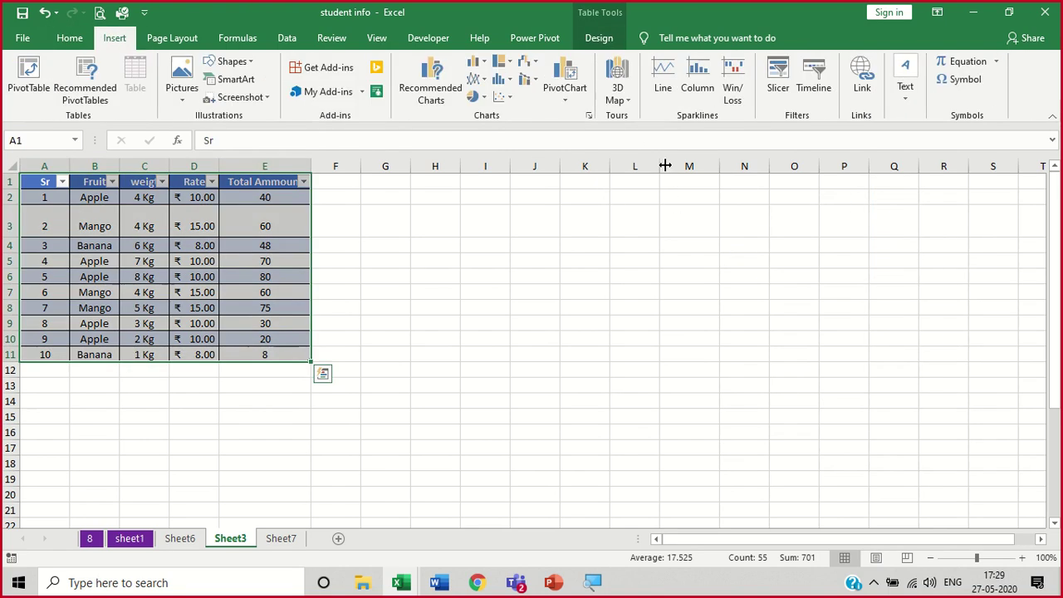
Insert a slicer for the weigt column and move it over columns O to R near the top of the sheet
click(783, 97)
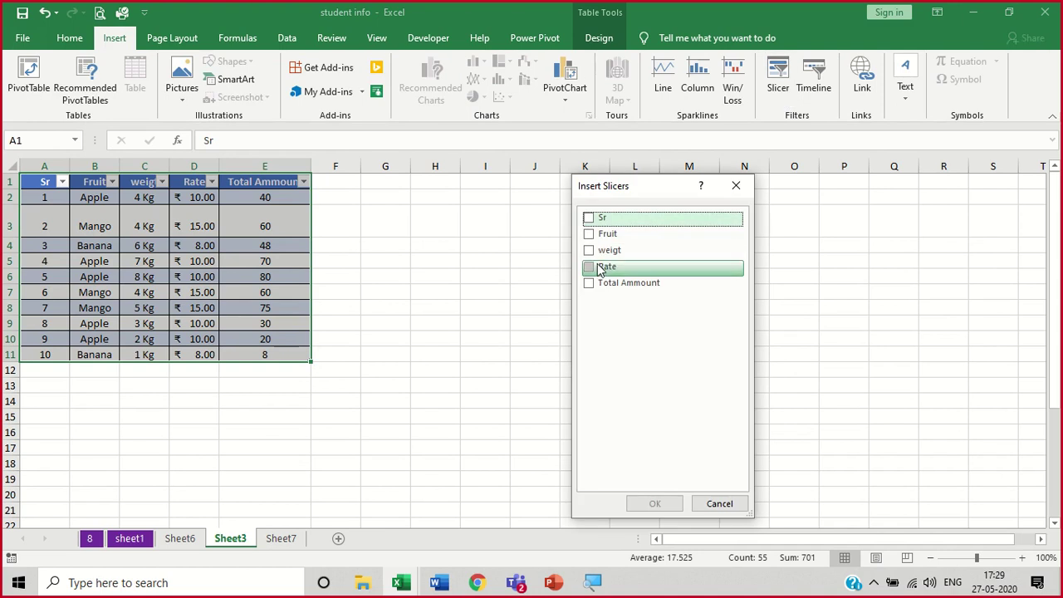
click(600, 254)
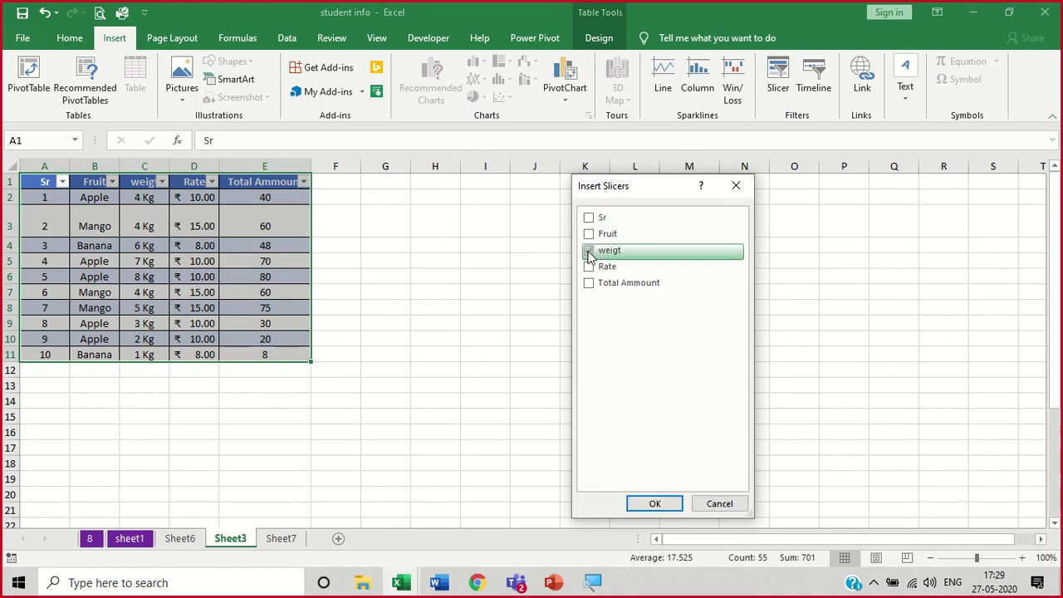
click(641, 502)
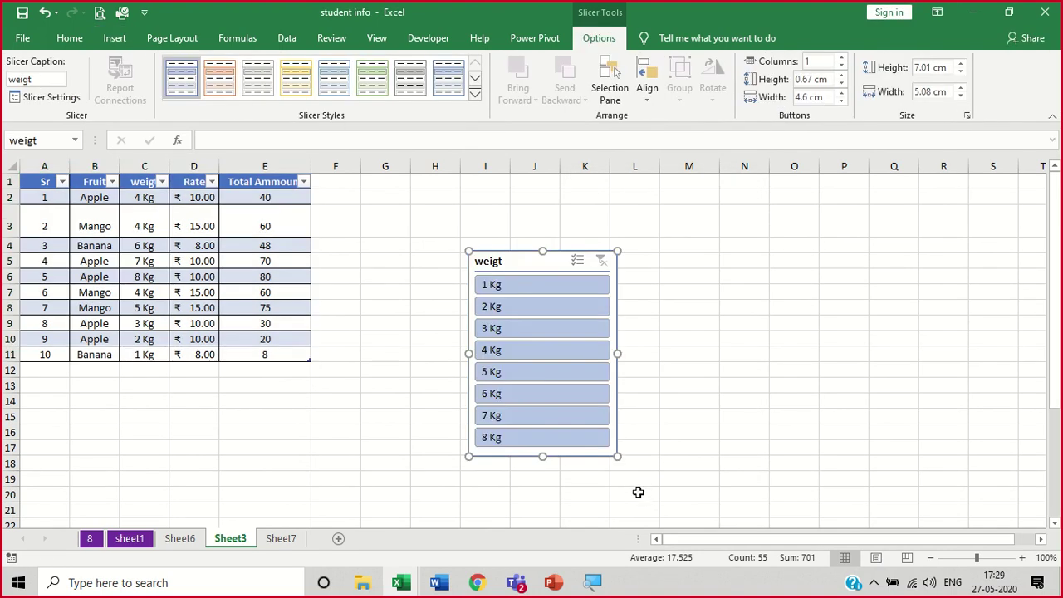
drag(522, 256, 851, 191)
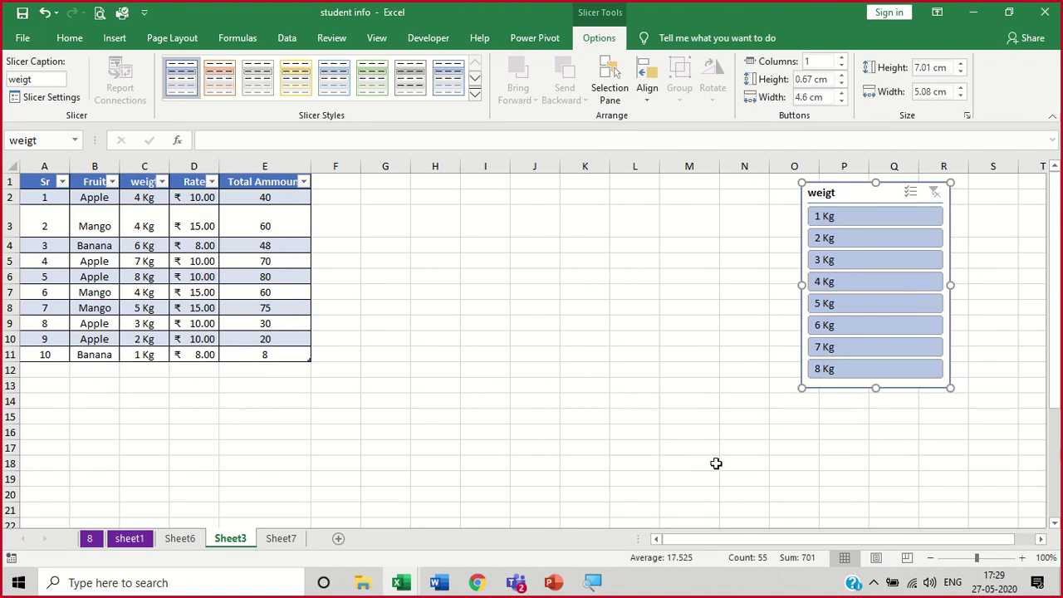
Filter the table with the weigt slicer by each weight in turn, from 1 Kg through 8 Kg
click(866, 214)
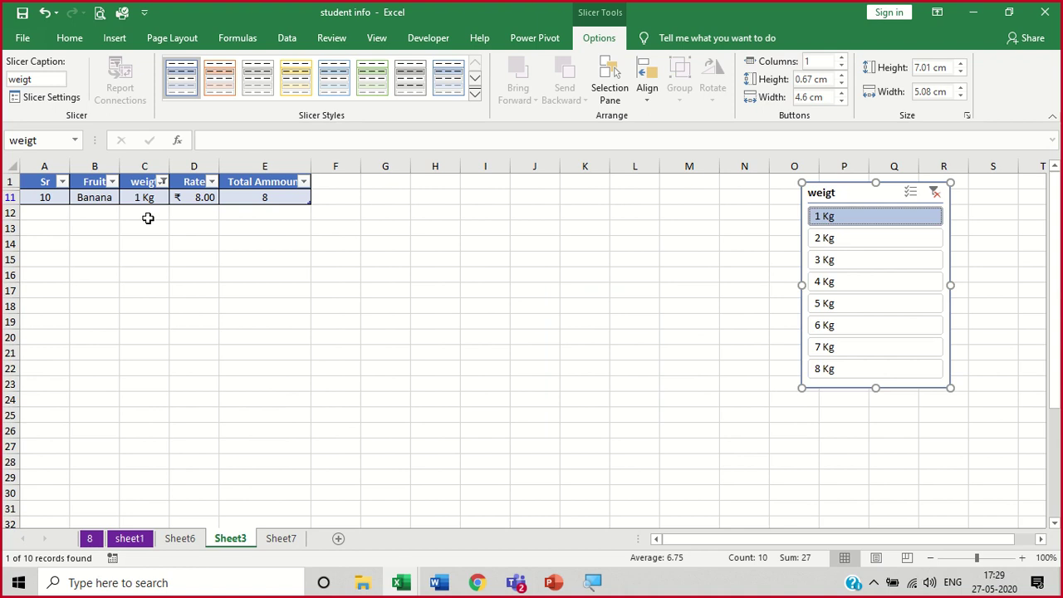
click(834, 241)
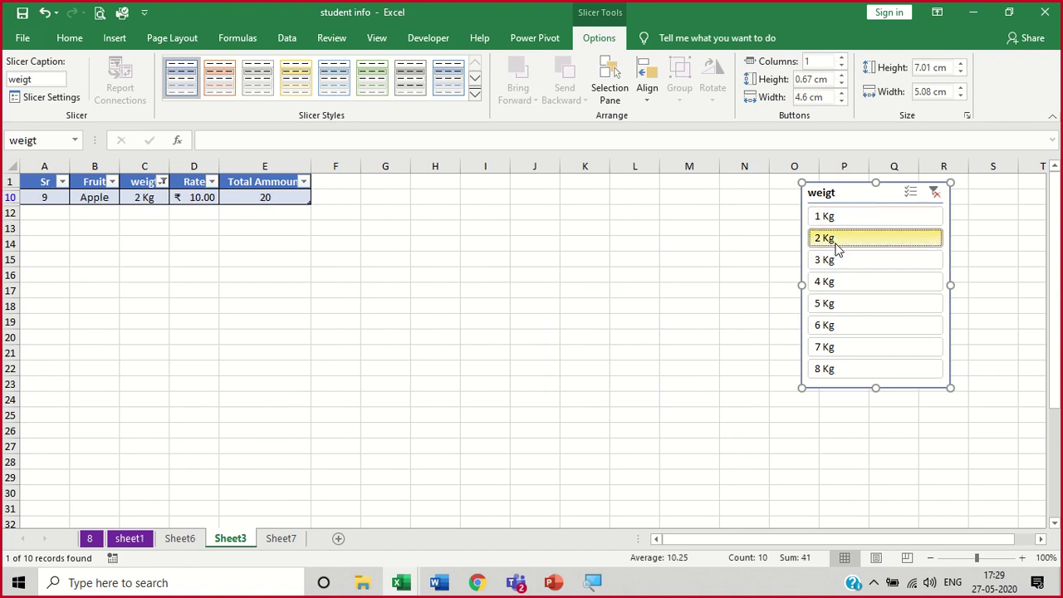
click(838, 259)
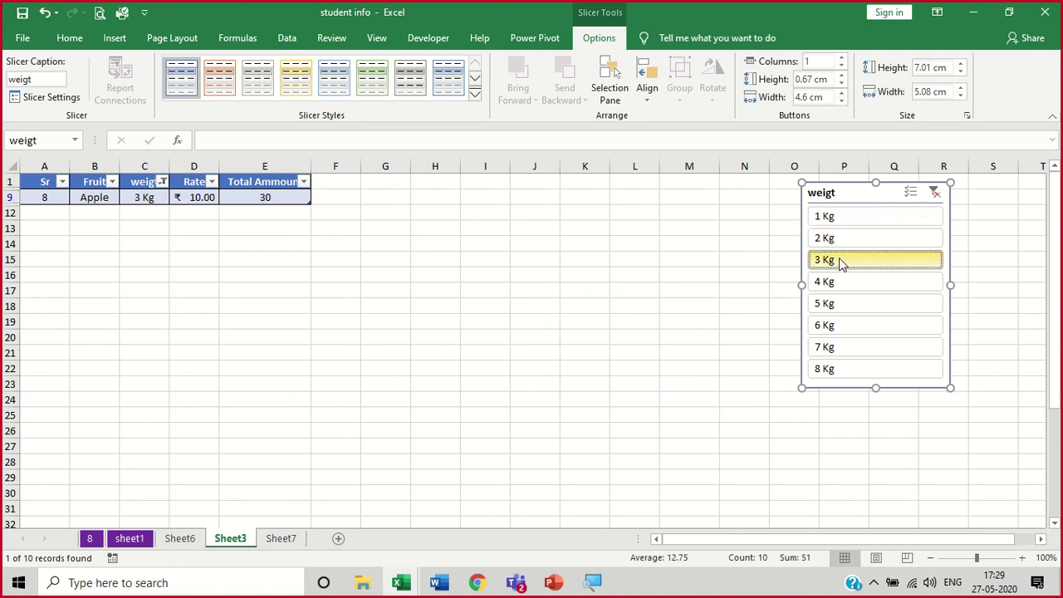
click(840, 283)
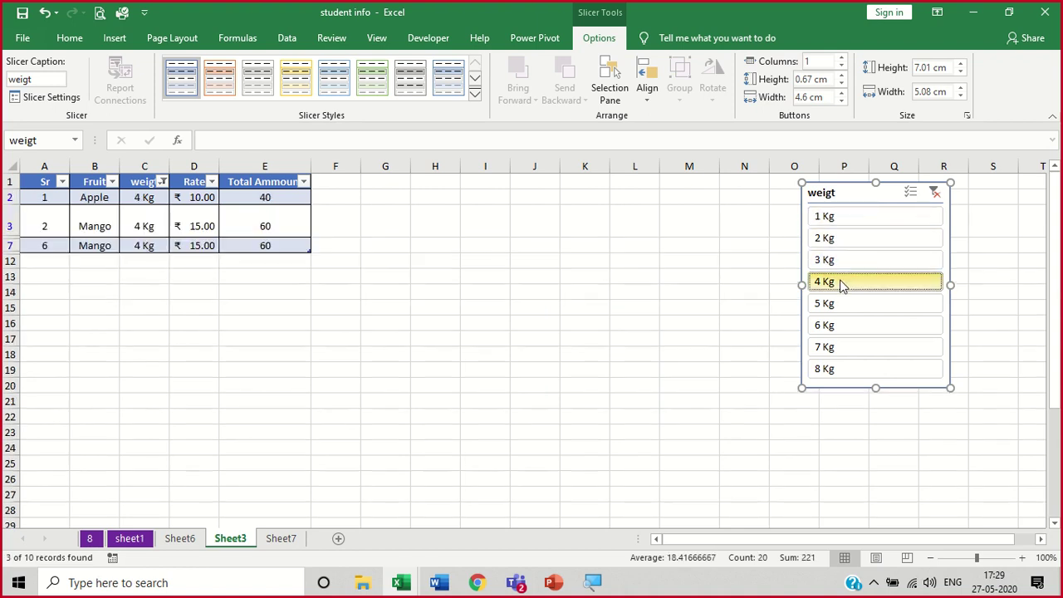
click(842, 303)
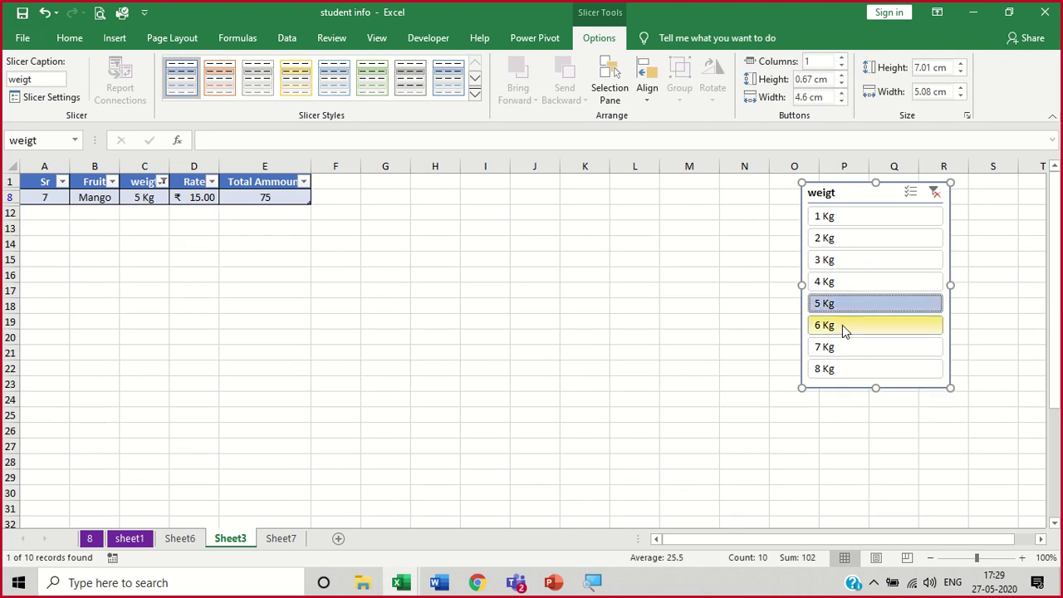
click(843, 327)
click(845, 350)
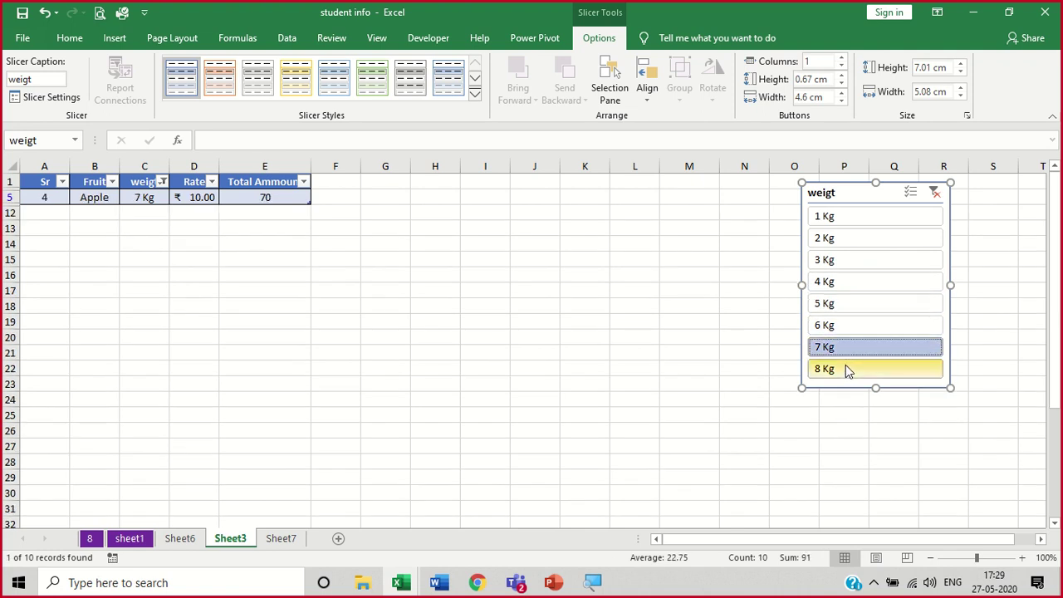
click(847, 373)
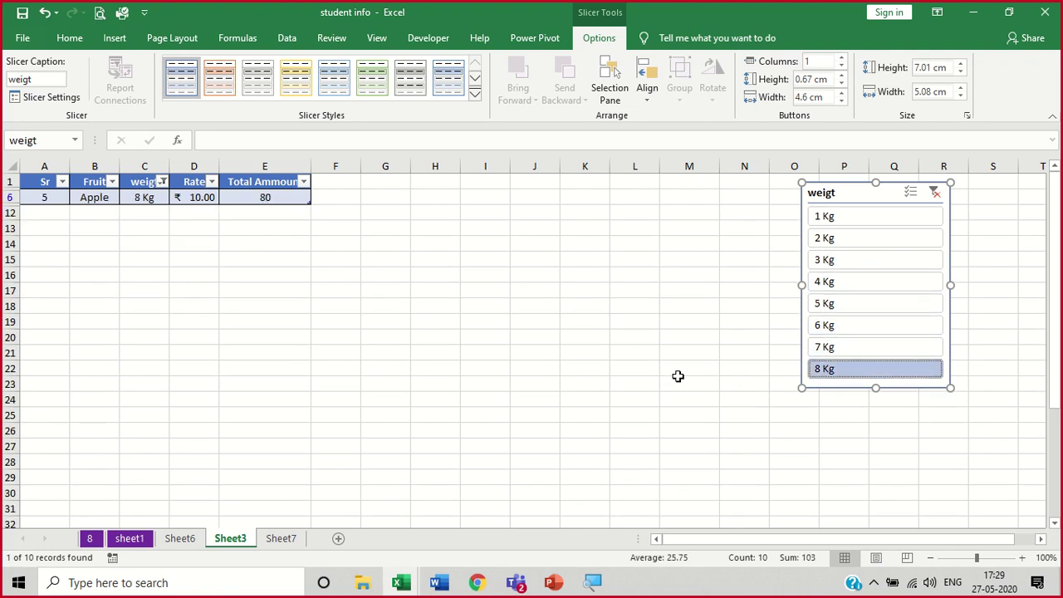
Clear the weigt slicer's filter and delete the slicer
click(935, 198)
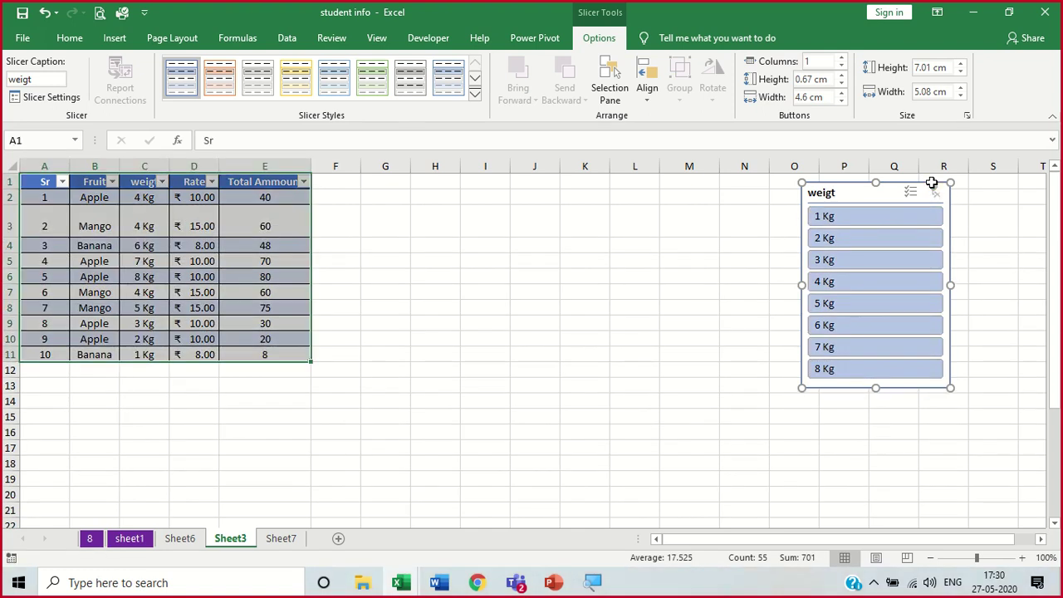
key(Delete)
click(796, 275)
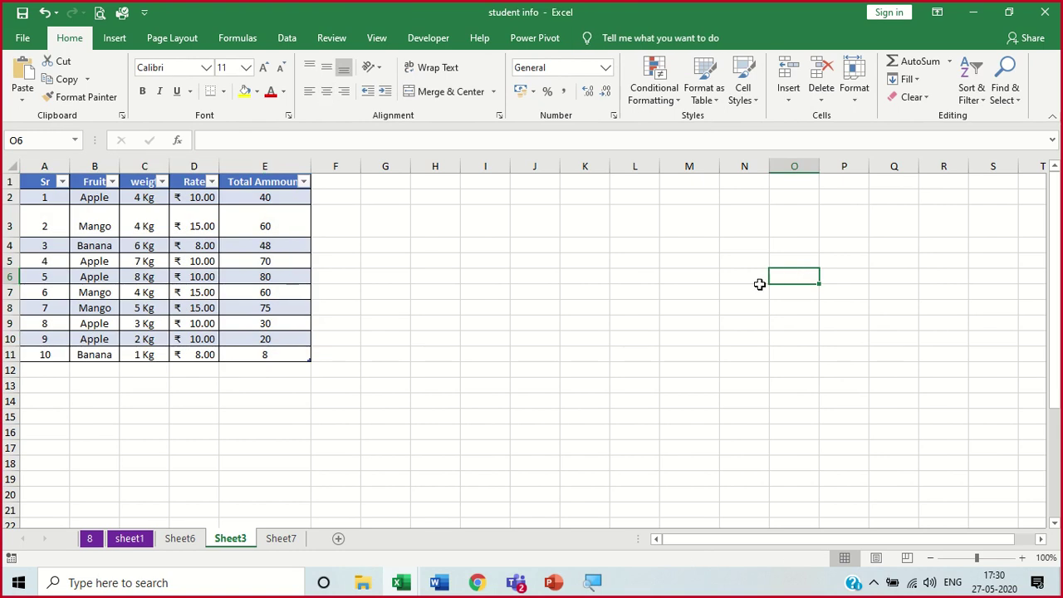
Insert a new blank column between the Sr and Fruit columns of the table
click(114, 39)
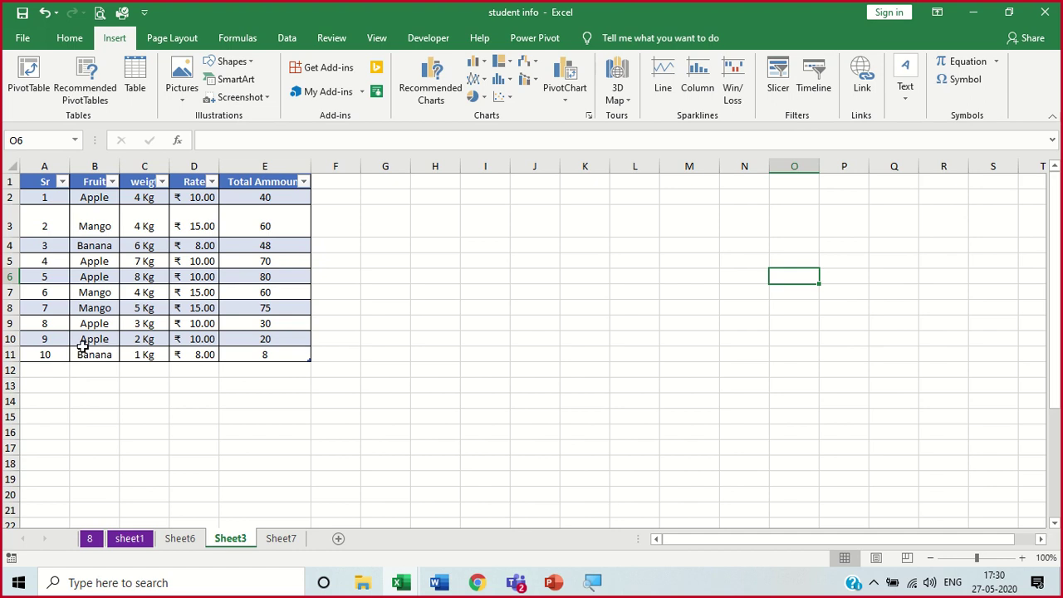
click(103, 166)
right_click(106, 167)
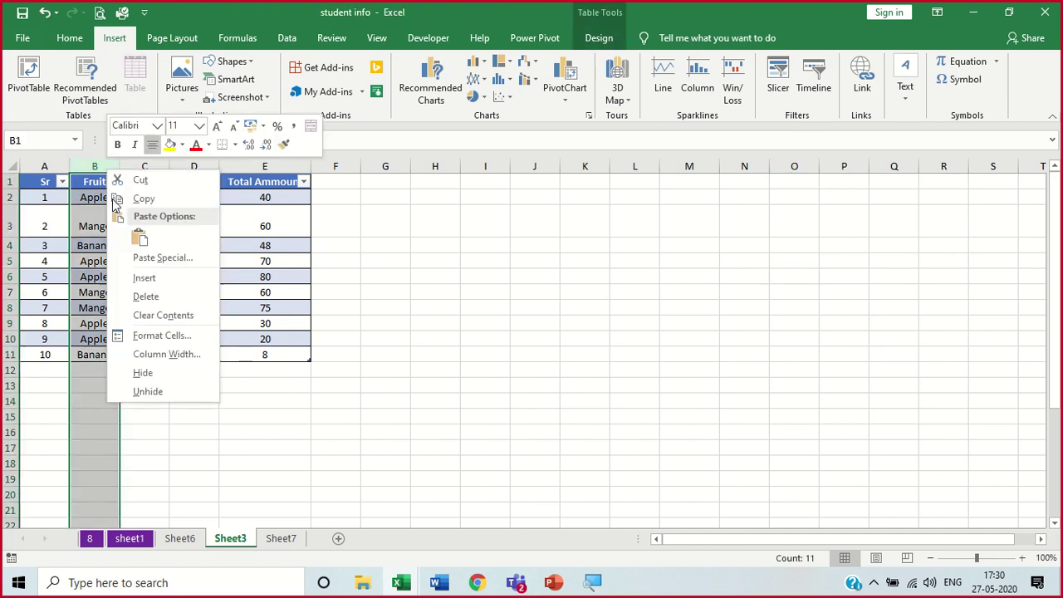
click(145, 277)
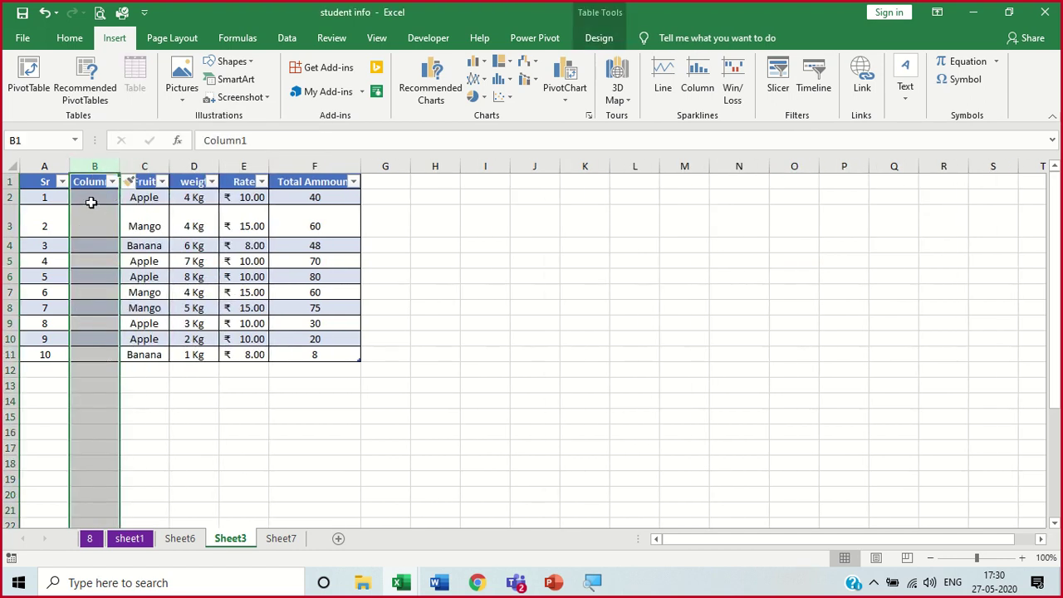
Enter the date 01-01-2020 in cell B2, the first data row of the new column
click(92, 204)
text(1/)
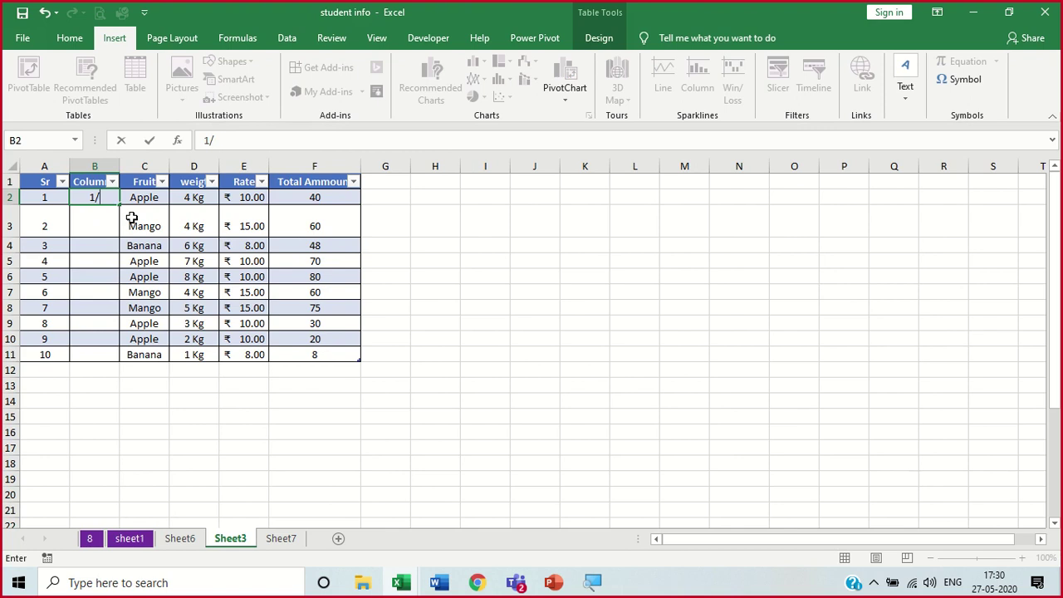
text(1/20)
key(Return)
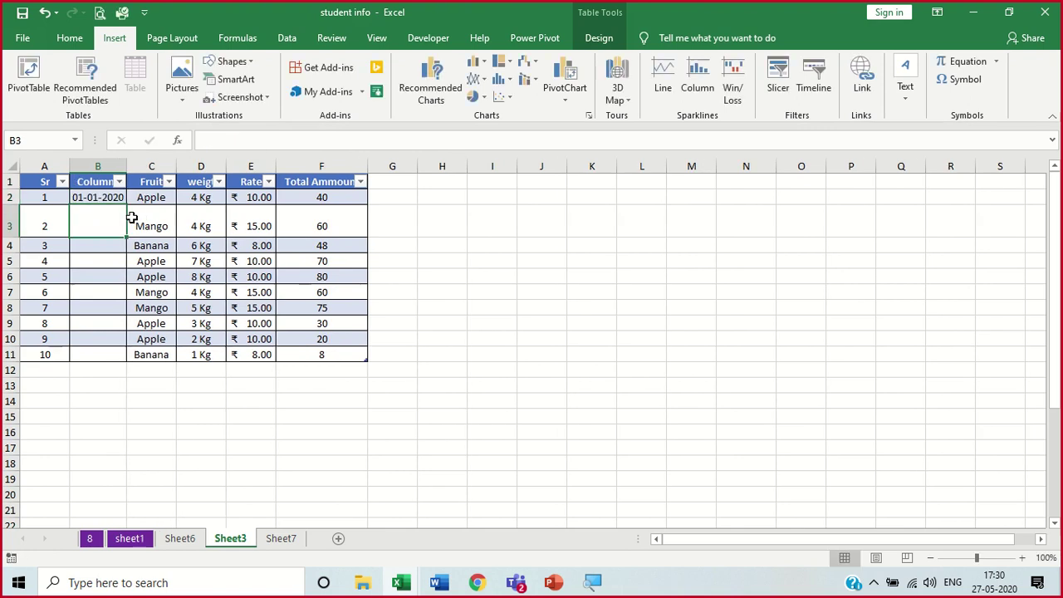
Enter the dates 5/1/20, 4/2/20 and 10/2/20 in cells B3 to B5 of the date column
text(1/)
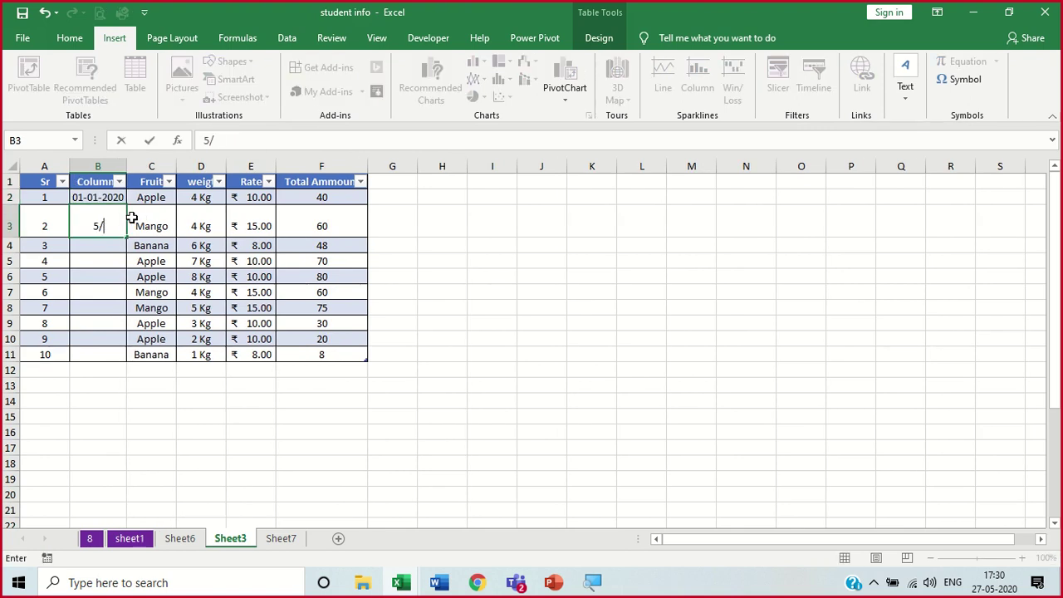
text(1/20)
key(Return)
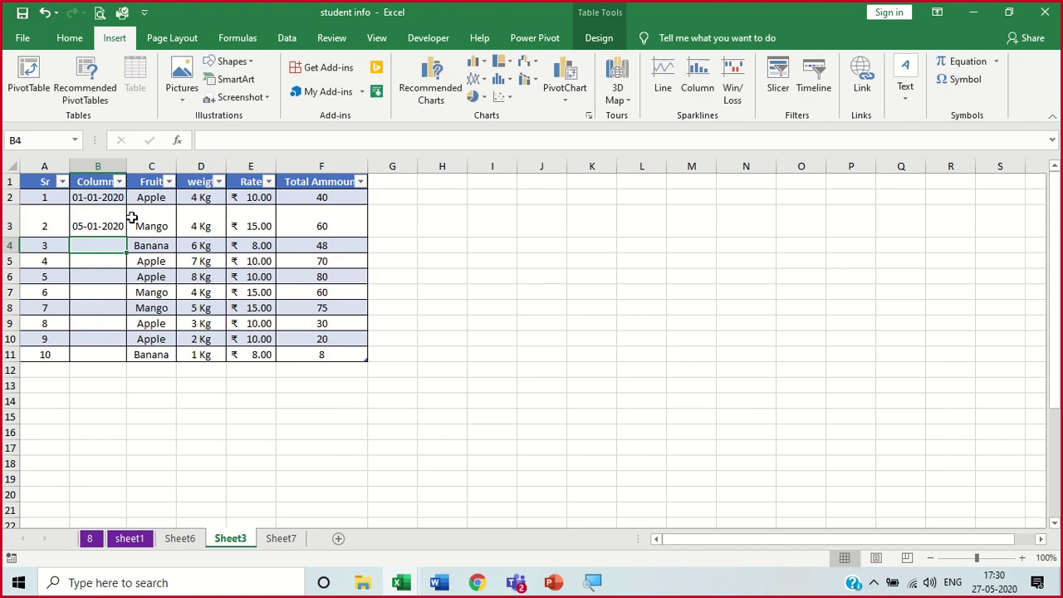
text(4/2/20)
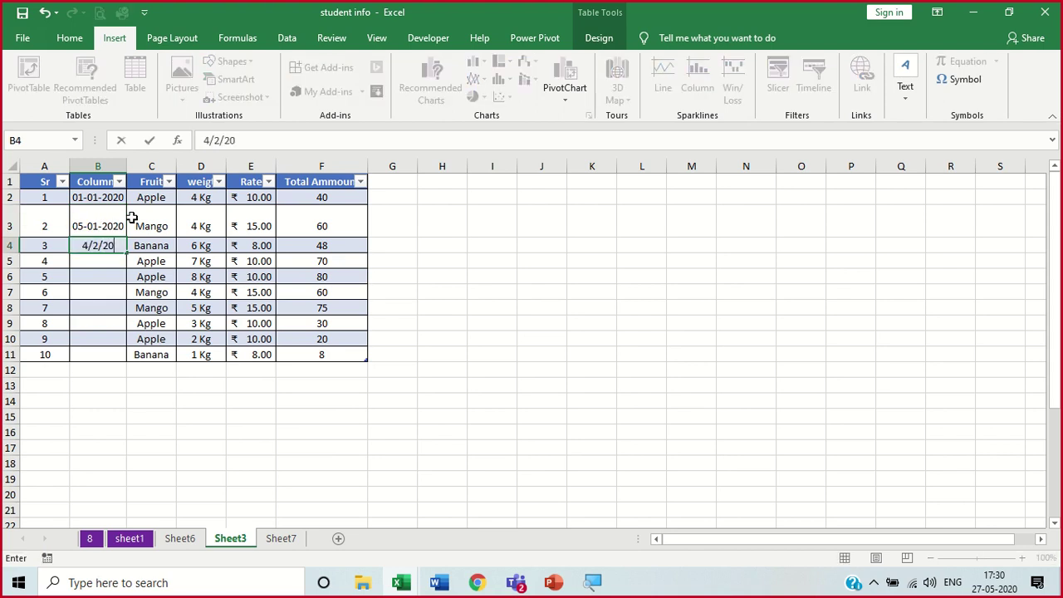
key(Return)
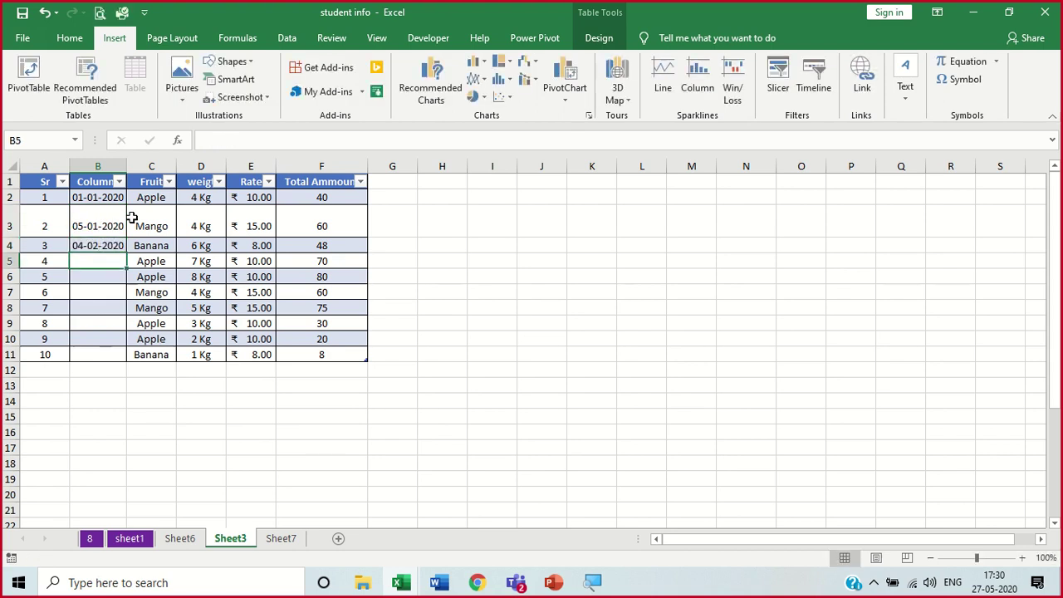
text(10/2/20)
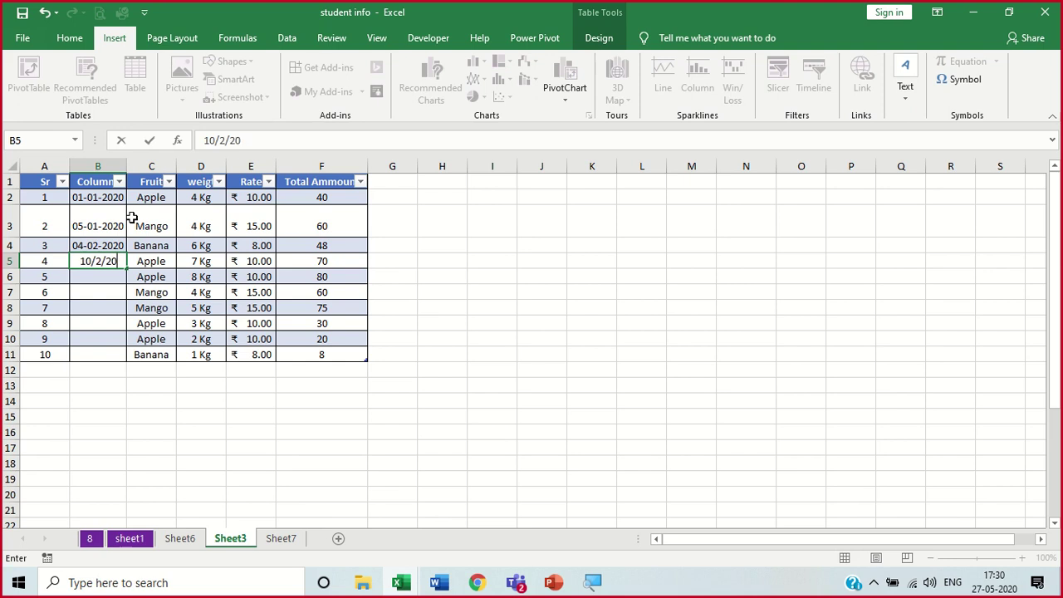
key(Return)
Enter the dates 3/5/20, 19/5/20 and 4/4/20 in cells B6 to B8
text(3/5/)
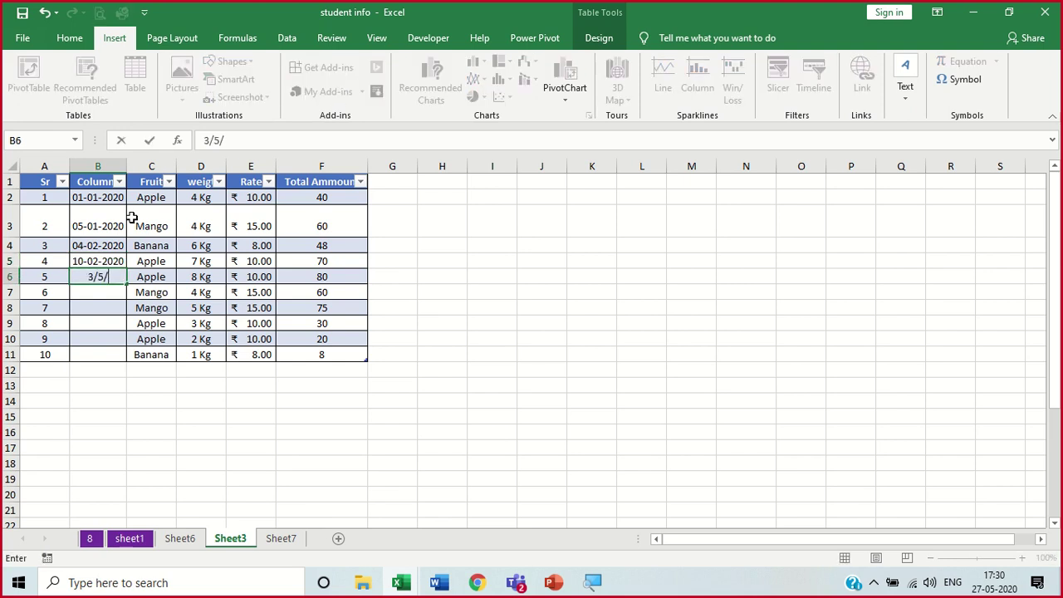
text(20)
key(Return)
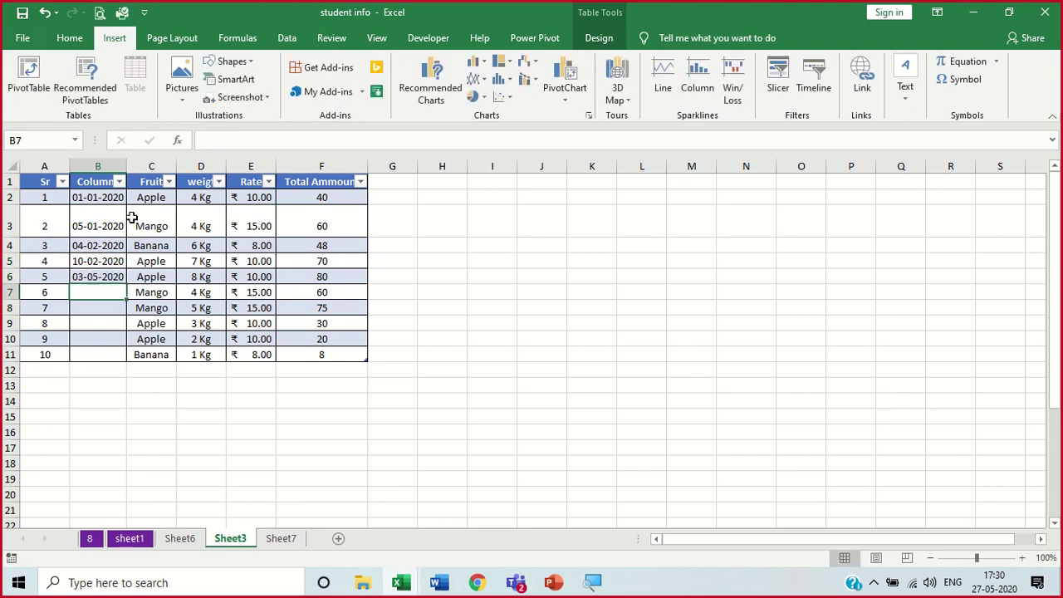
text(19/5/20)
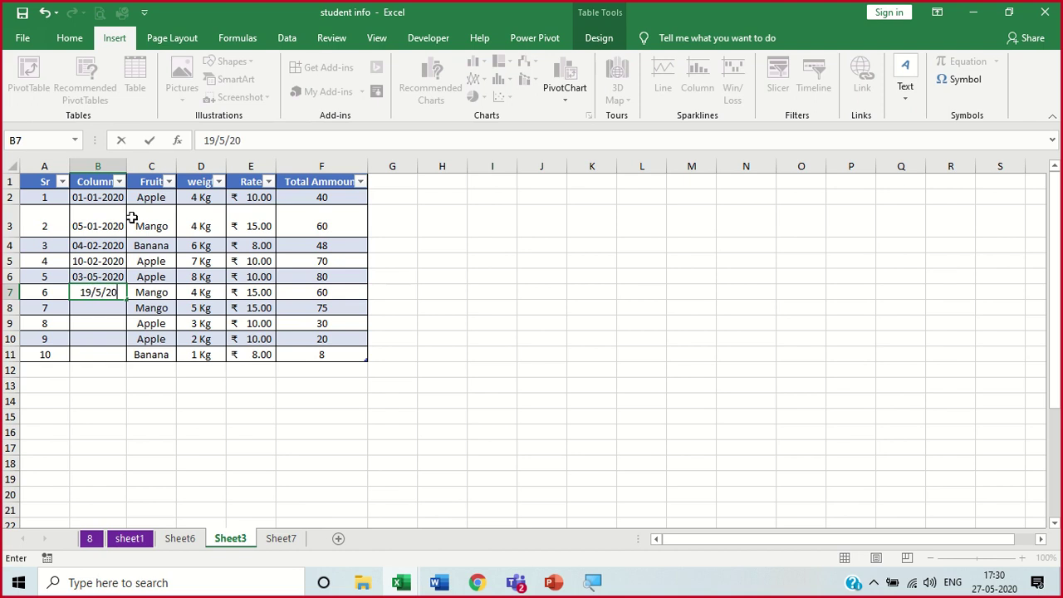
key(Return)
text(4/4/20)
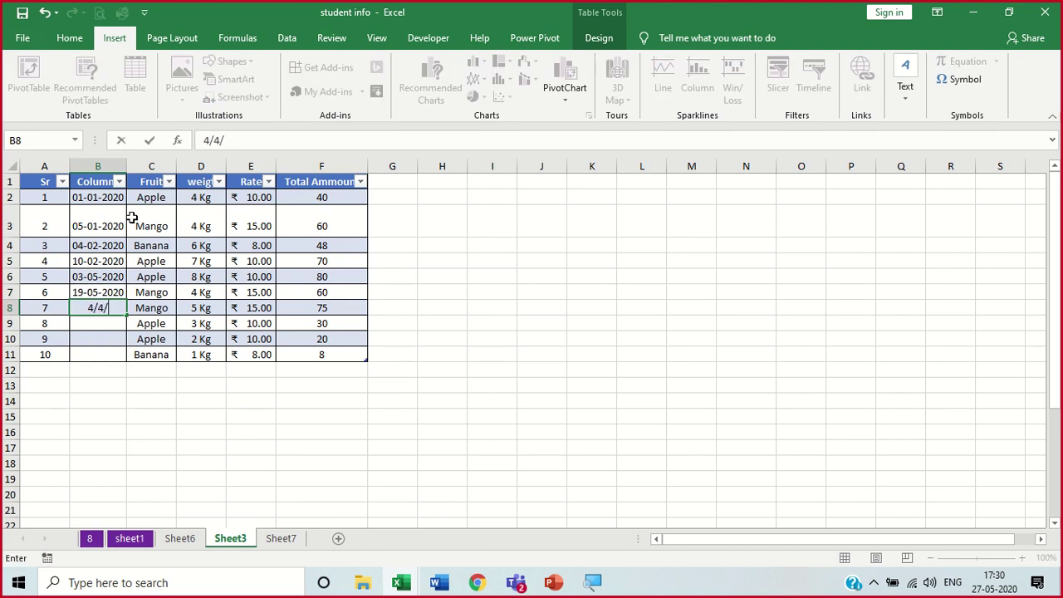
key(Return)
Complete the date column by entering 8/4/20, 10/3/20 and 8/2/20 in cells B9 to B11
text(4)
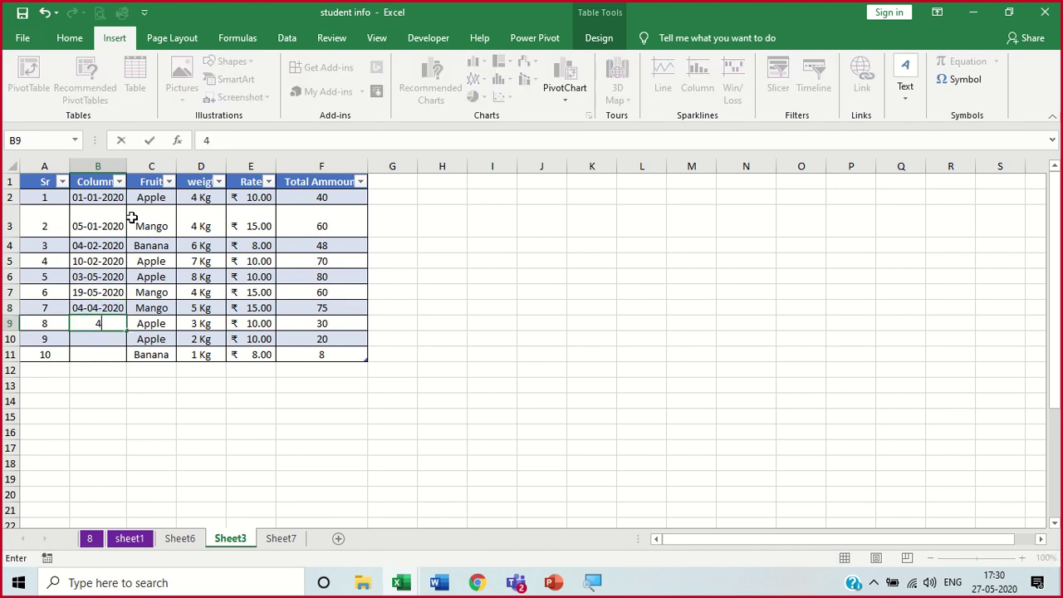
text(/4/20)
key(Return)
text(10)
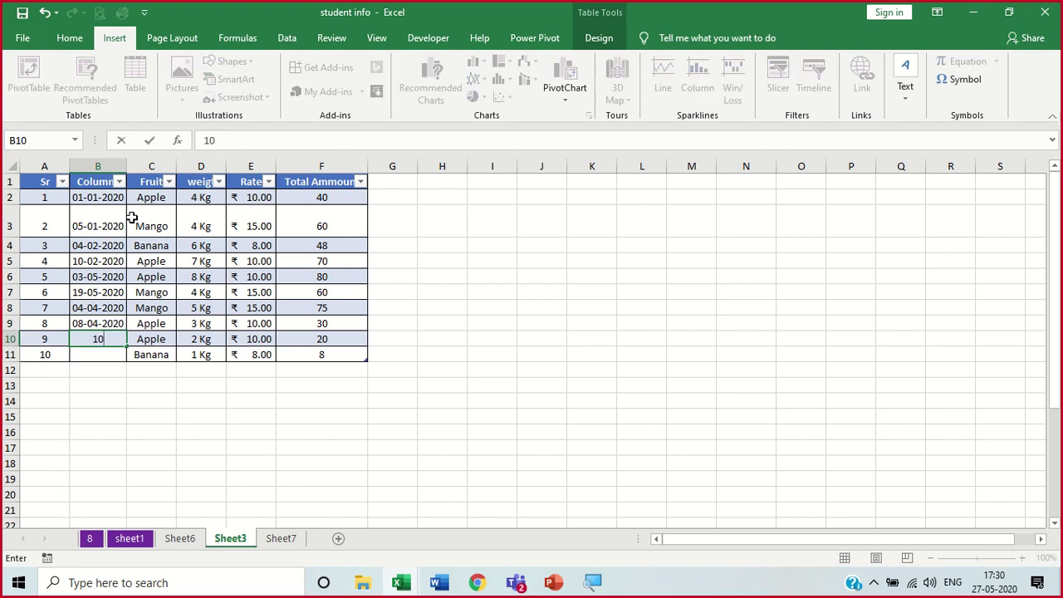
text(/63)
key(BackSpace)
key(BackSpace)
key(BackSpace)
text(/3/20)
key(Return)
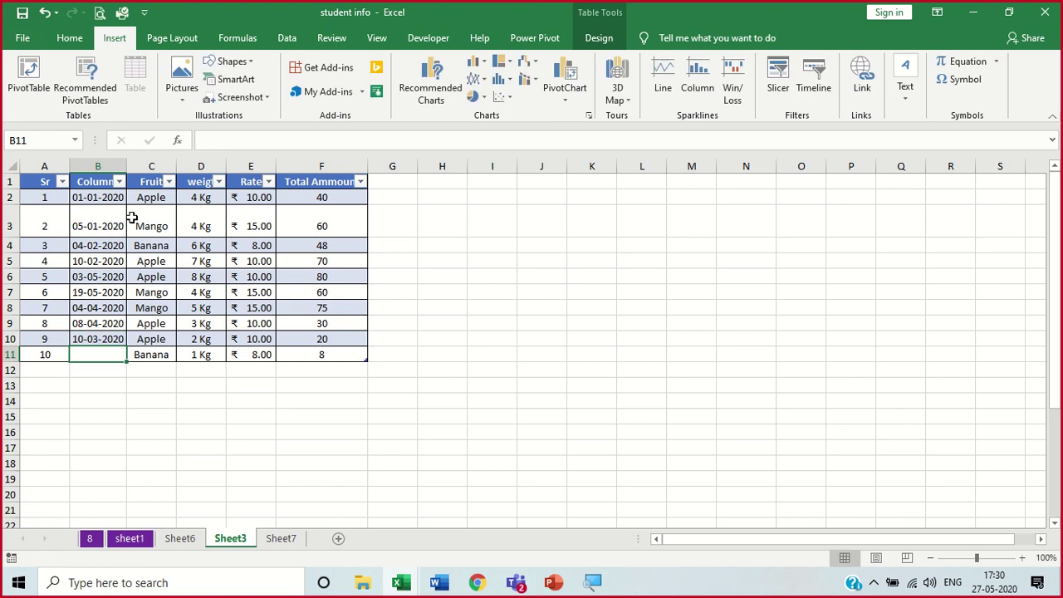
text(8/2/20)
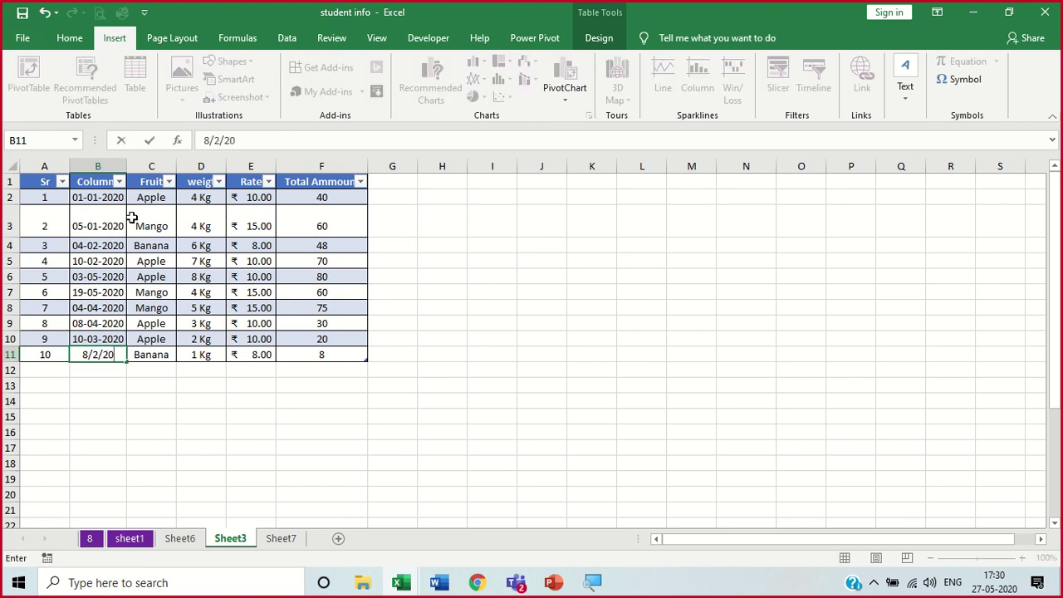
key(Return)
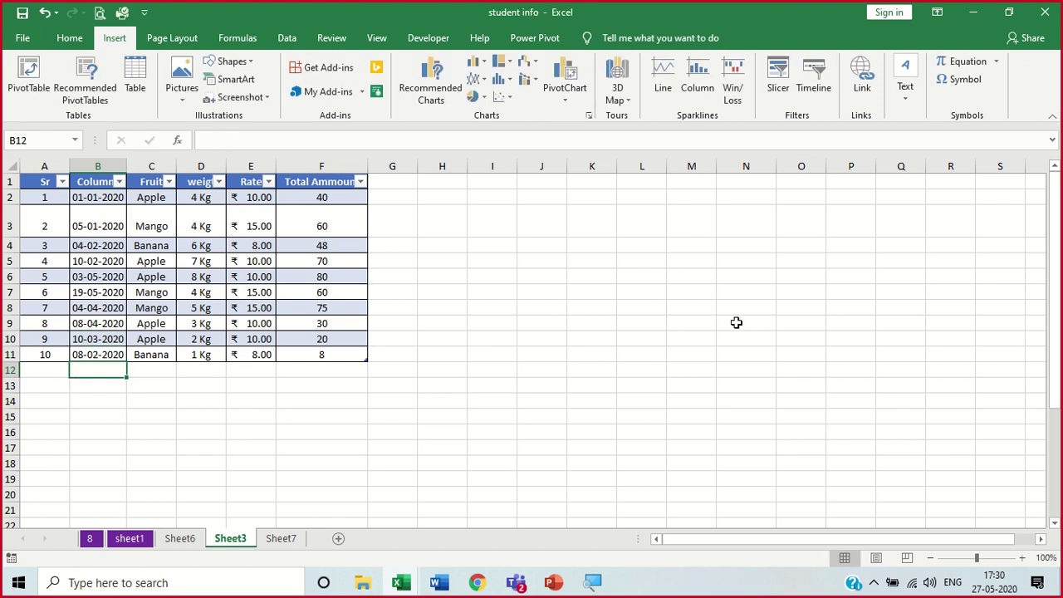
click(702, 323)
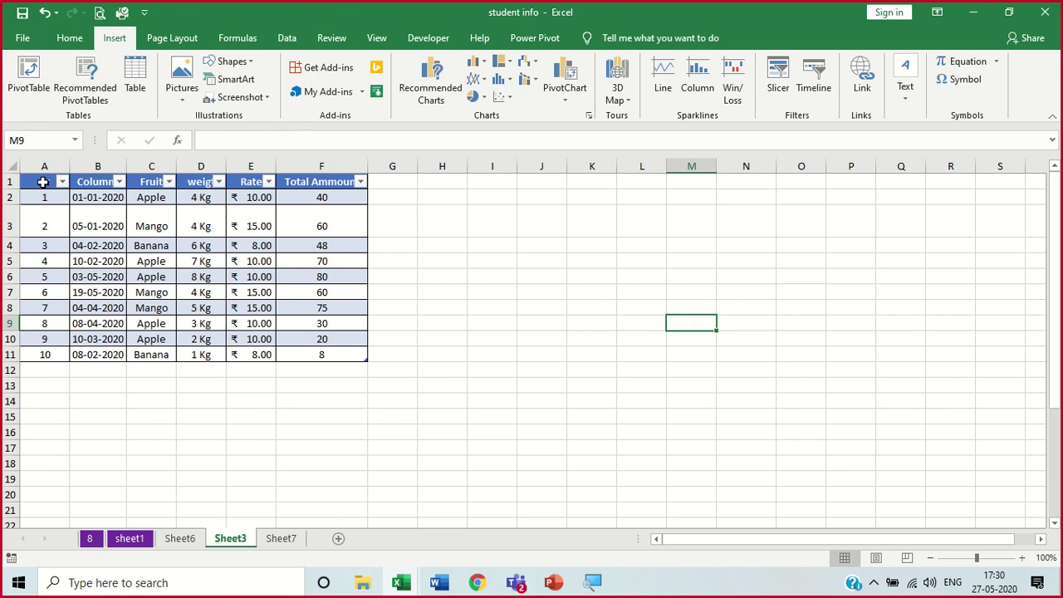
drag(42, 182, 304, 355)
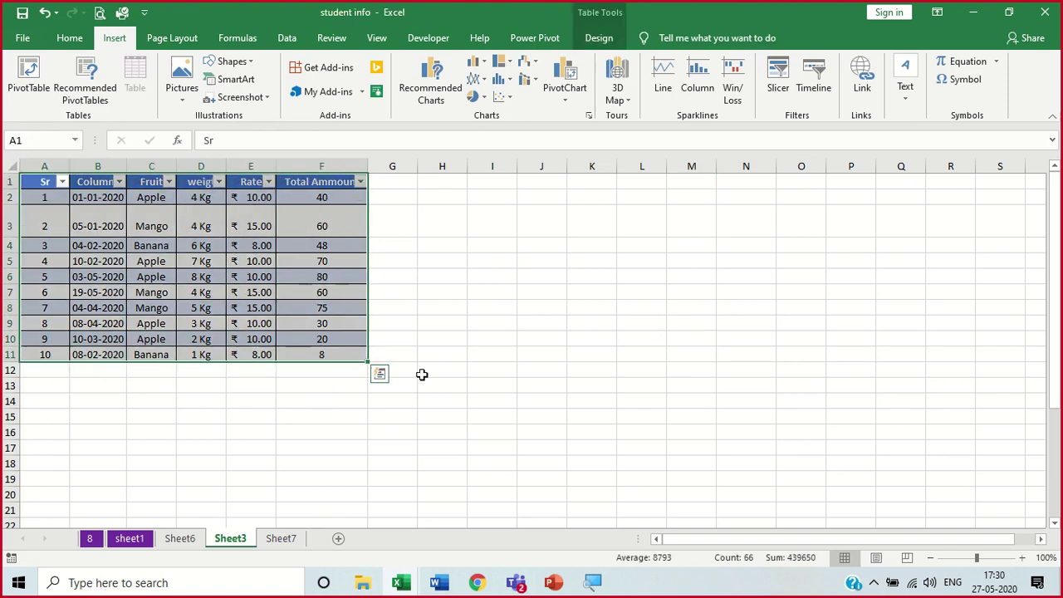
click(826, 81)
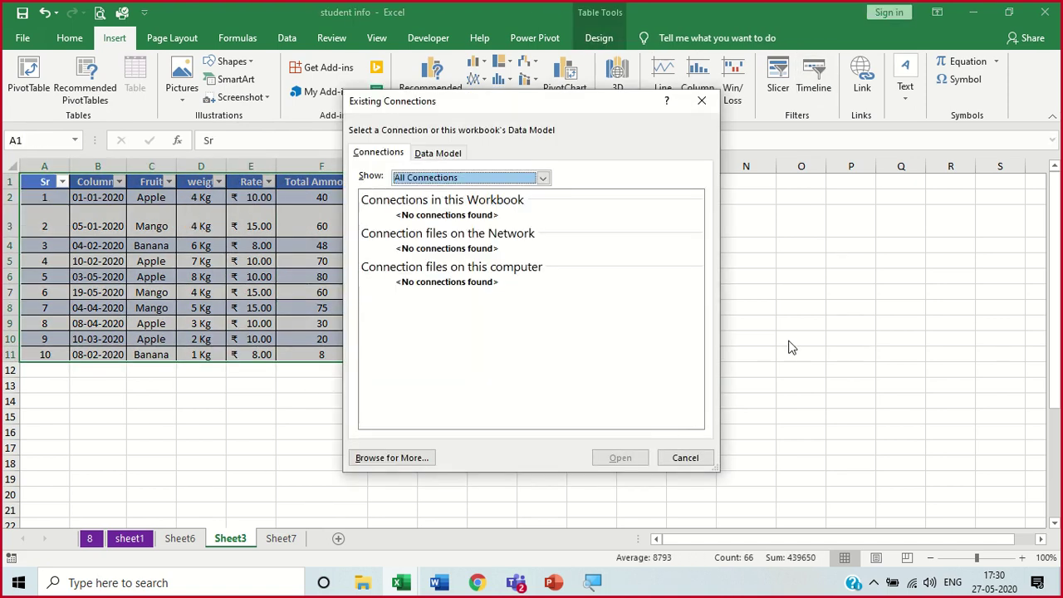
click(687, 458)
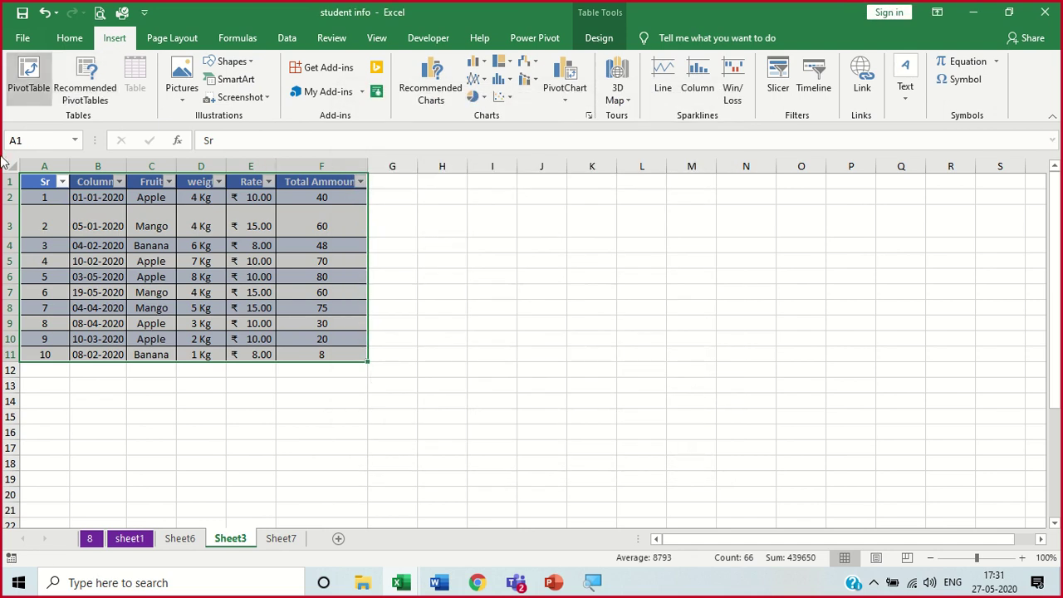
Create a PivotTable from Table2 on the existing worksheet, located at Sheet3 cell H12
click(29, 79)
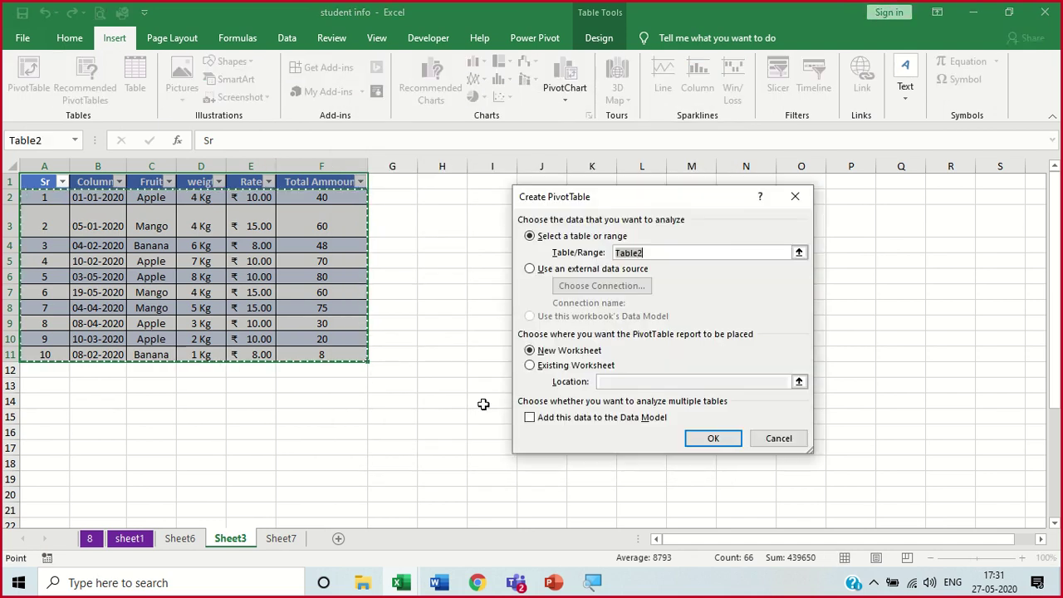
click(529, 365)
click(447, 376)
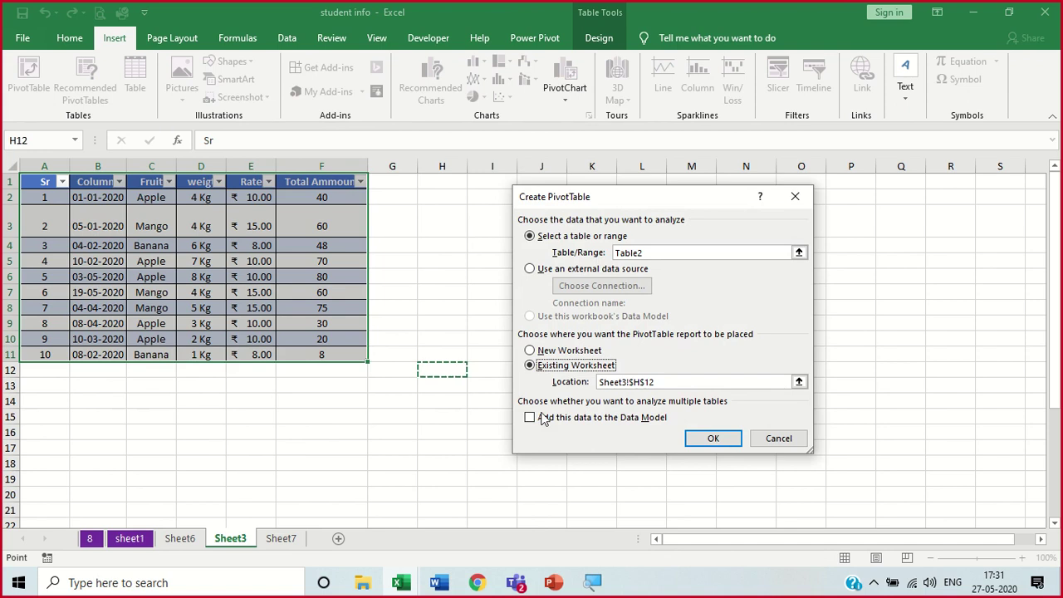
click(707, 437)
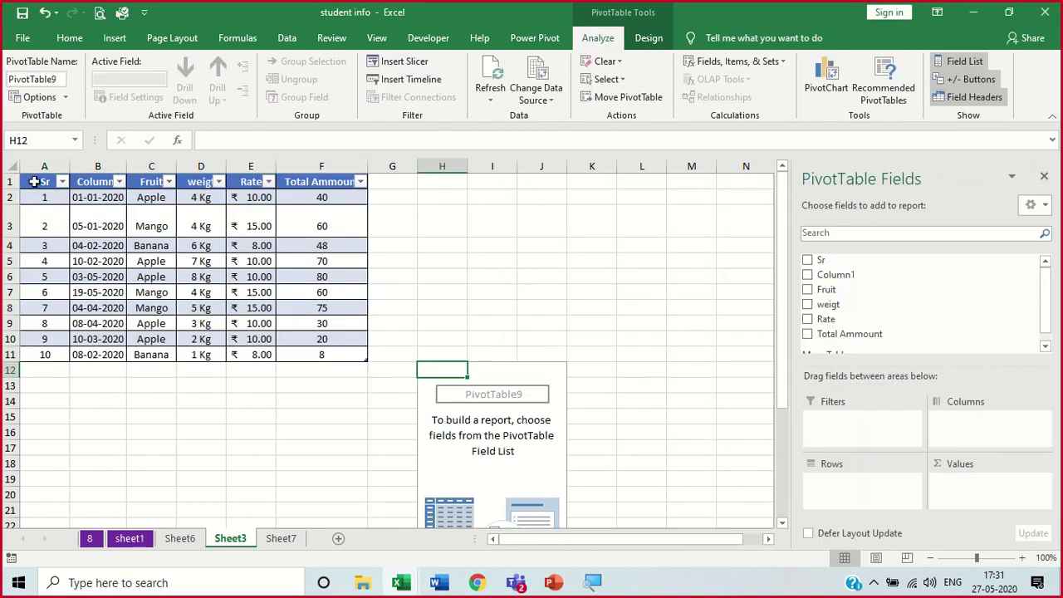
Insert a timeline based on Column1 for the empty PivotTable
drag(34, 181, 348, 346)
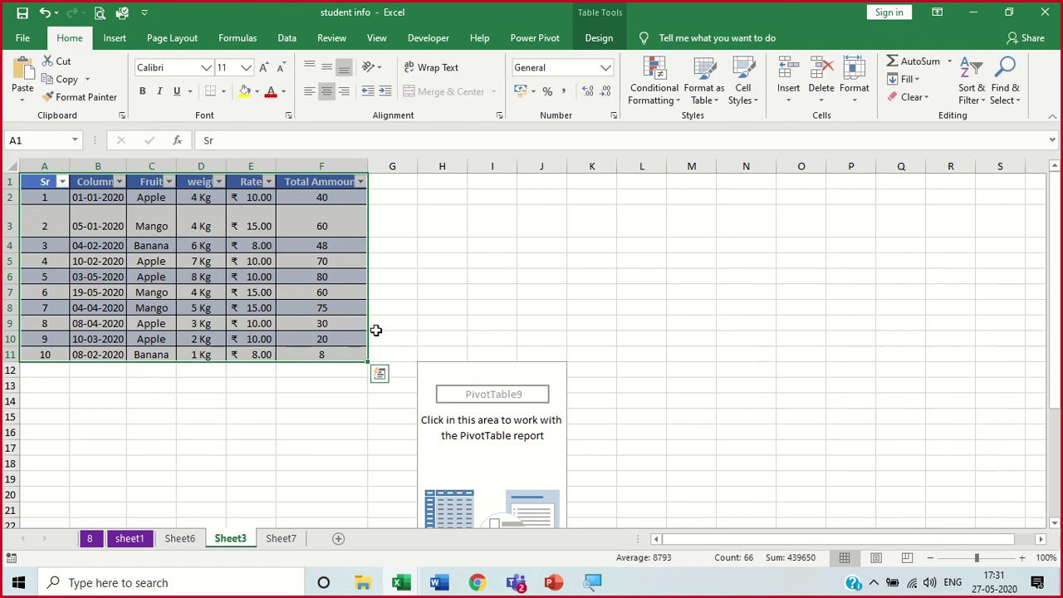
click(447, 395)
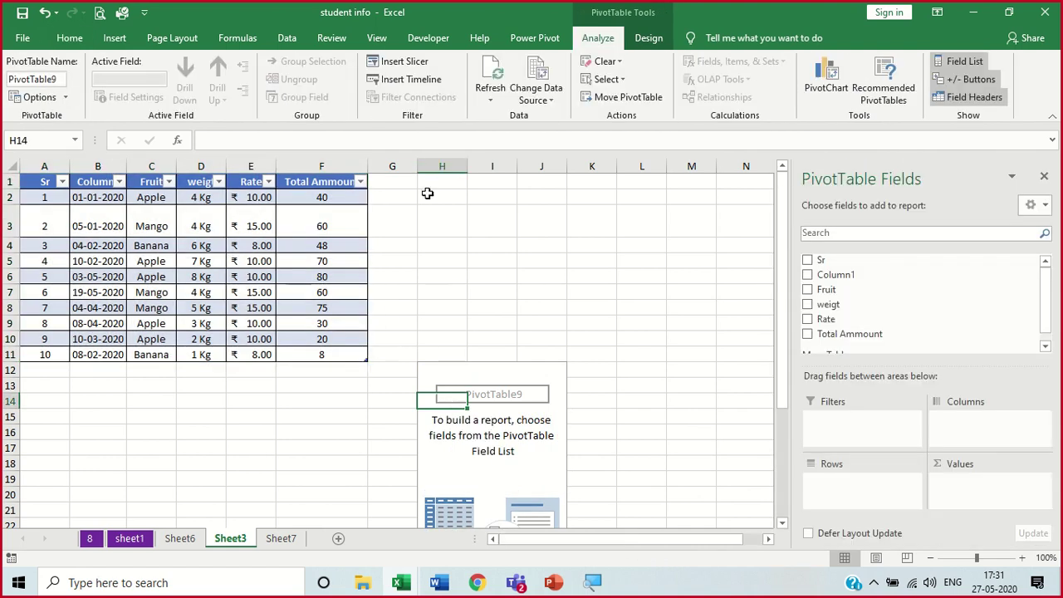
click(420, 80)
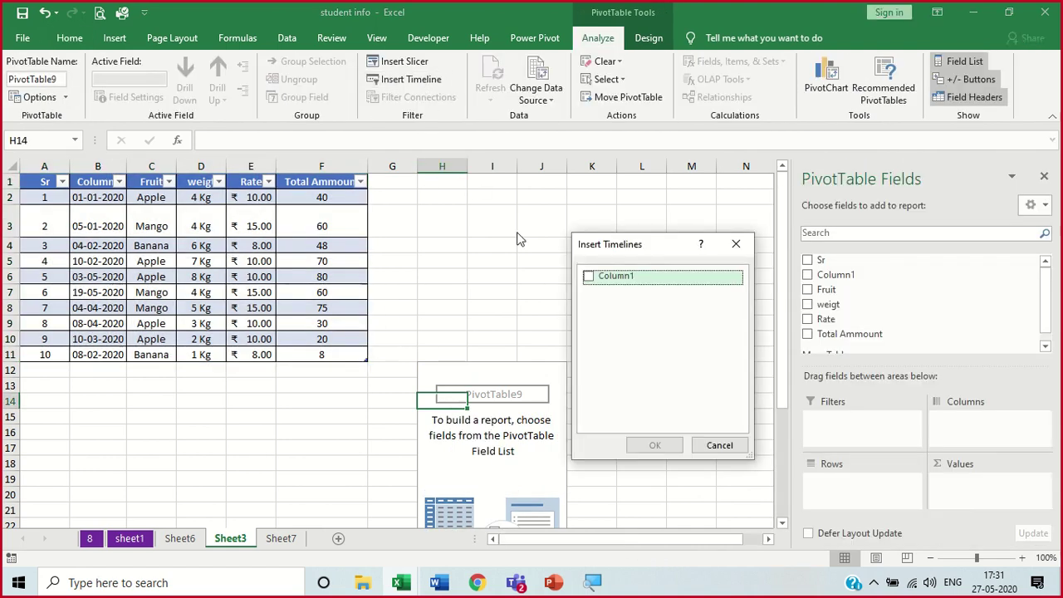
click(588, 277)
click(674, 448)
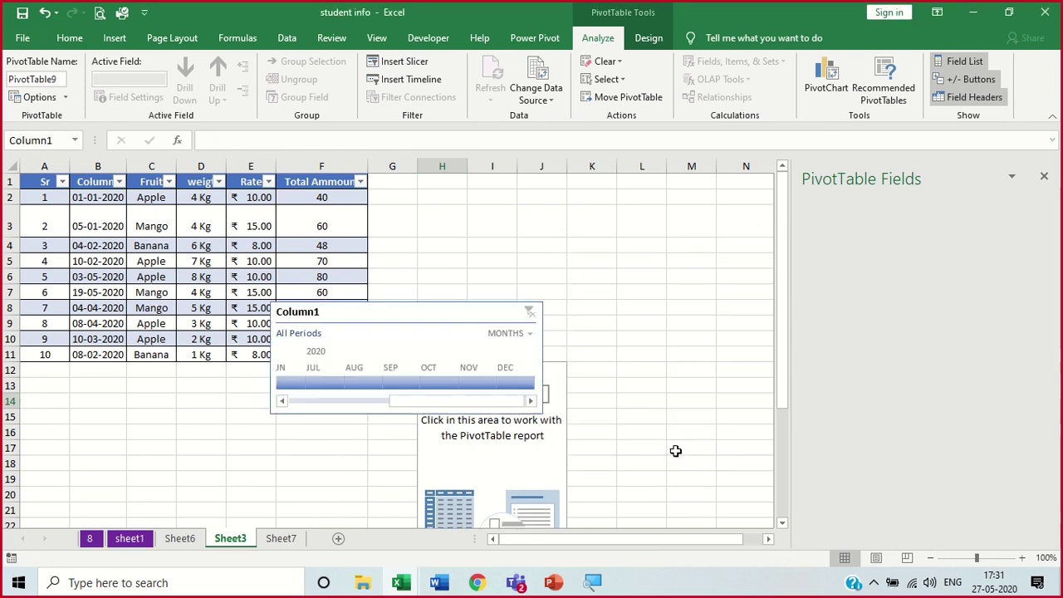
Filter the Column1 timeline by single months, Jun and Dec 2020, and by single days from Nov 26 to Dec 1, 2020
click(294, 390)
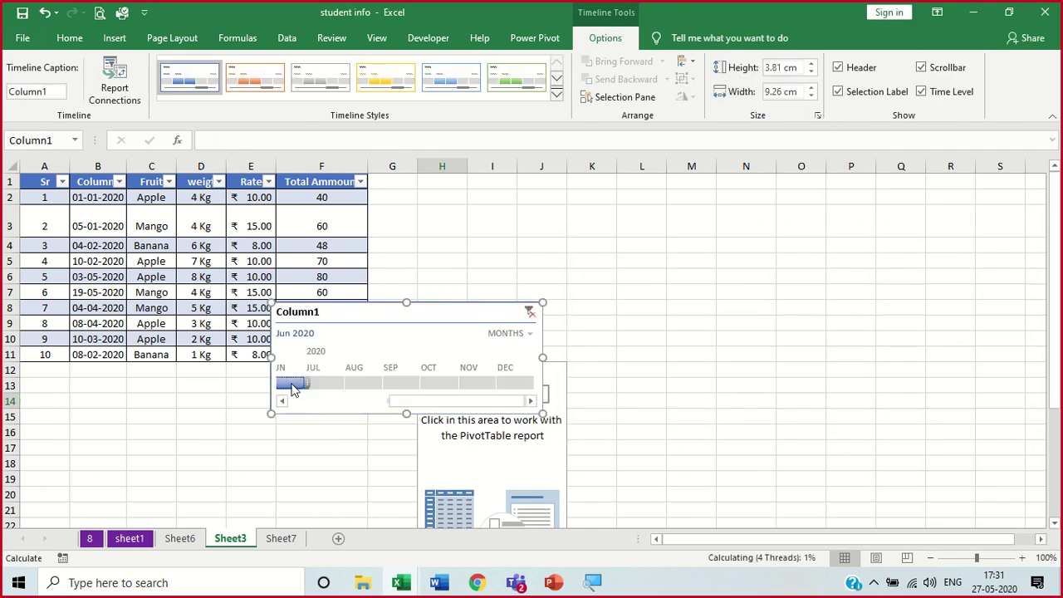
drag(299, 387, 517, 359)
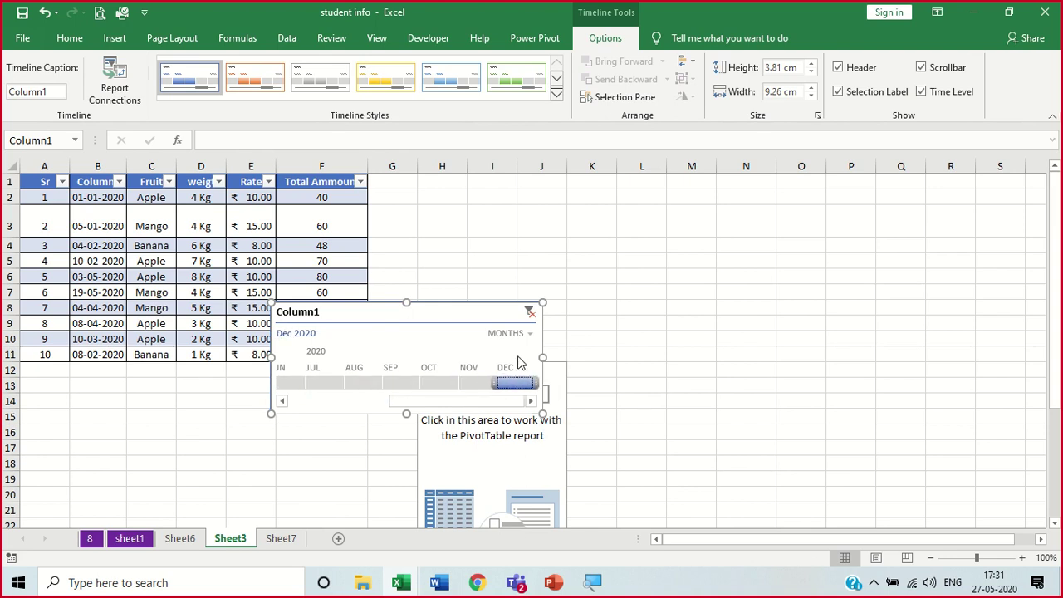
click(526, 334)
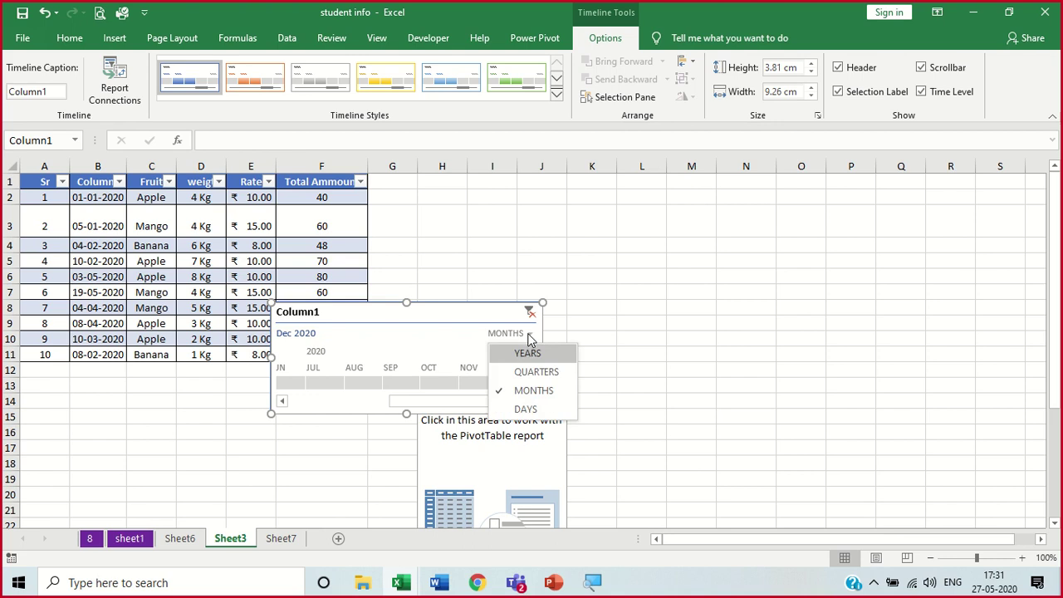
click(515, 418)
click(286, 383)
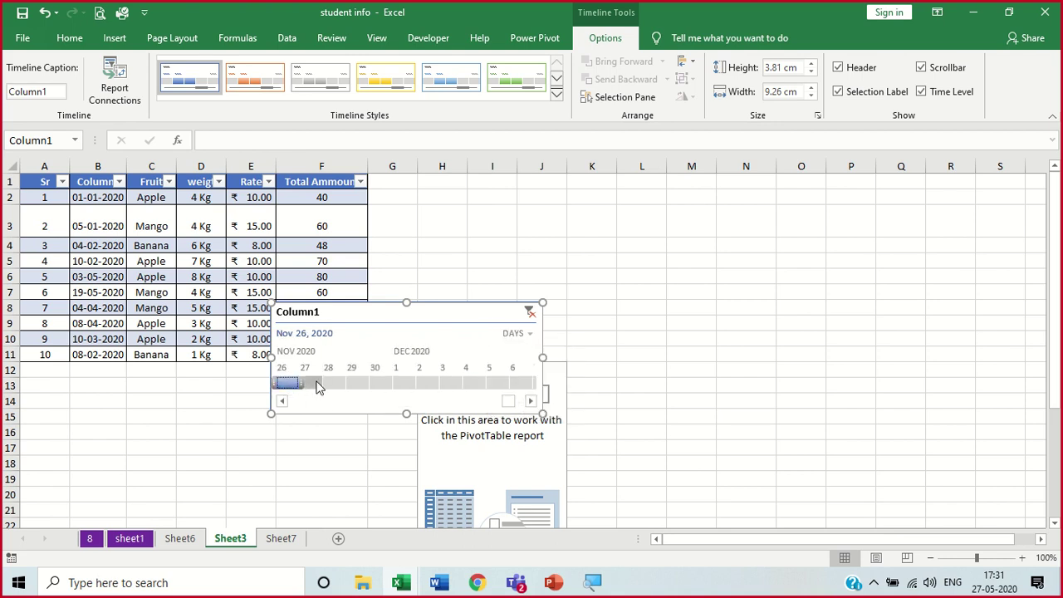
click(315, 383)
click(340, 382)
click(365, 383)
click(405, 383)
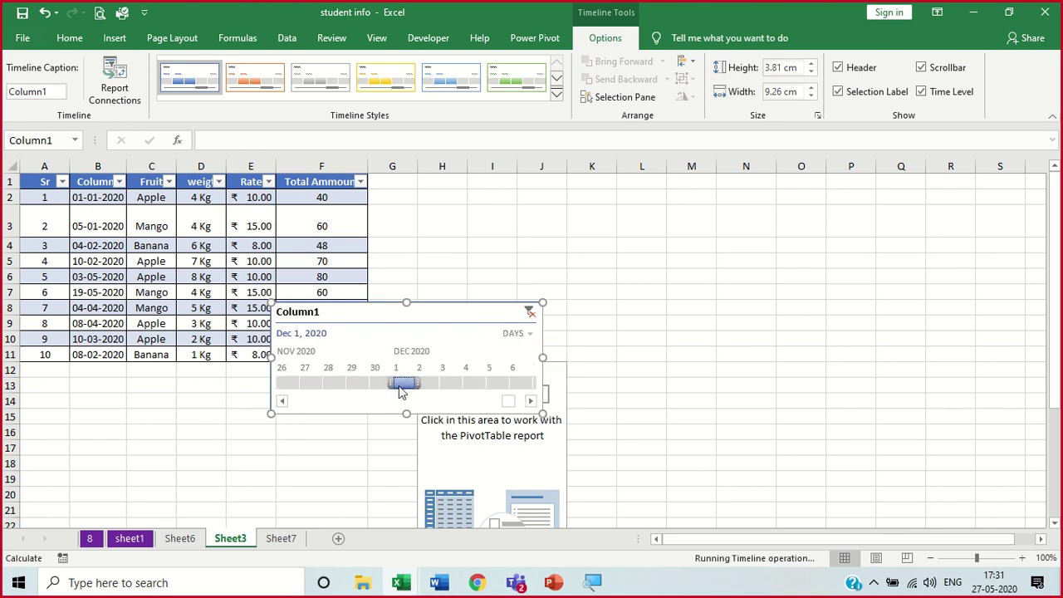
Clear the date filter of the Column1 timeline and delete the timeline
click(530, 311)
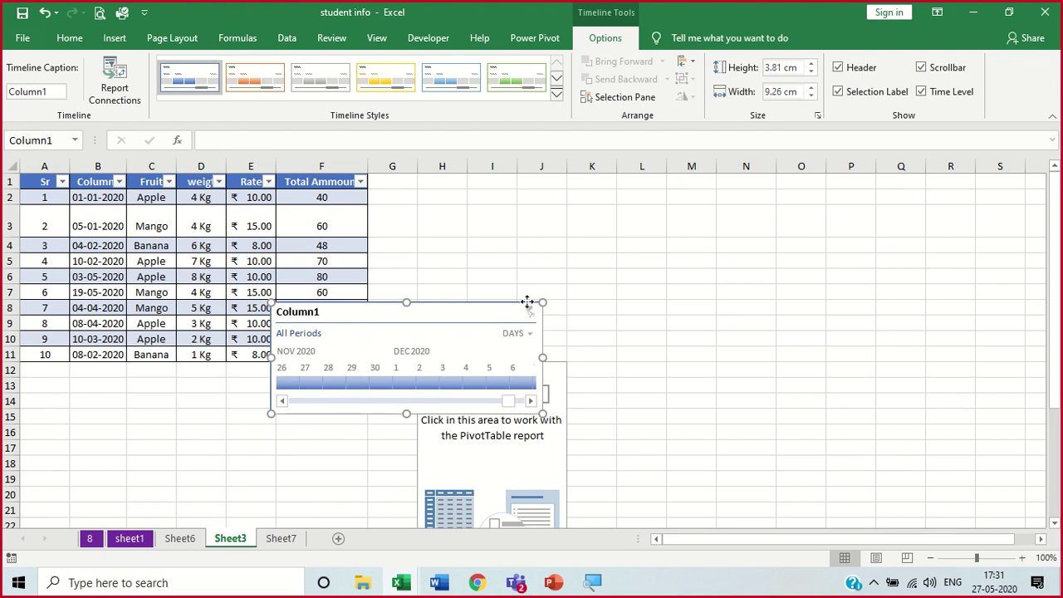
key(Delete)
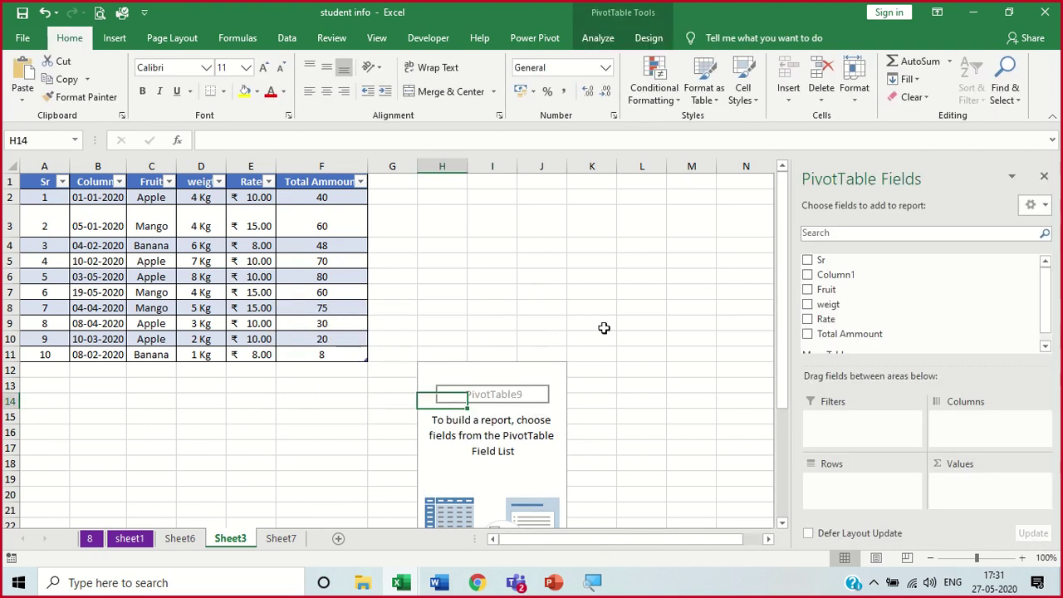
Add Fruit to the PivotTable's rows and the sums of weigt, Rate and Total Ammount to its values
click(807, 289)
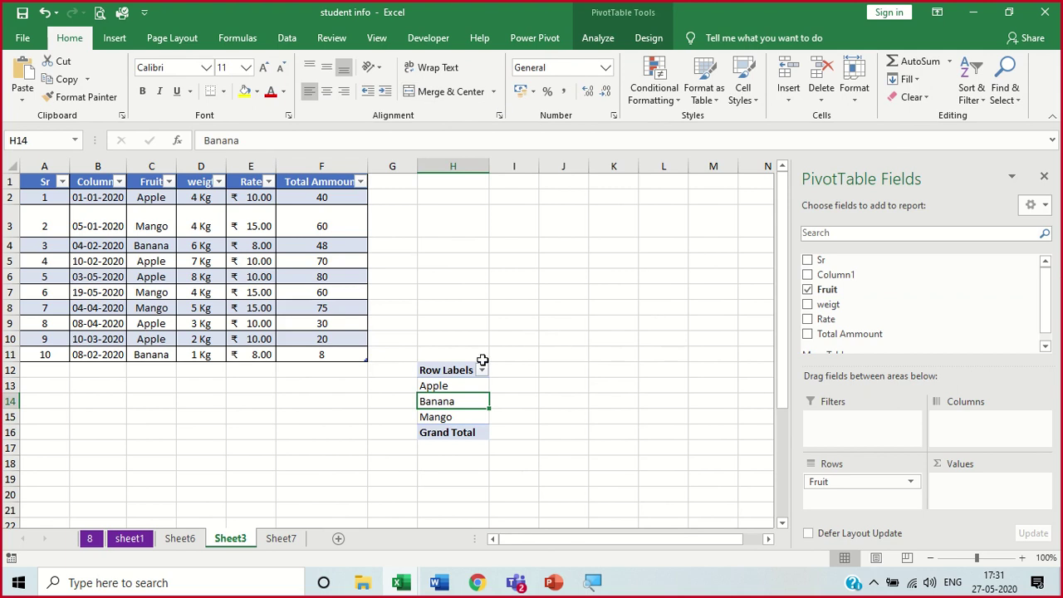
click(445, 371)
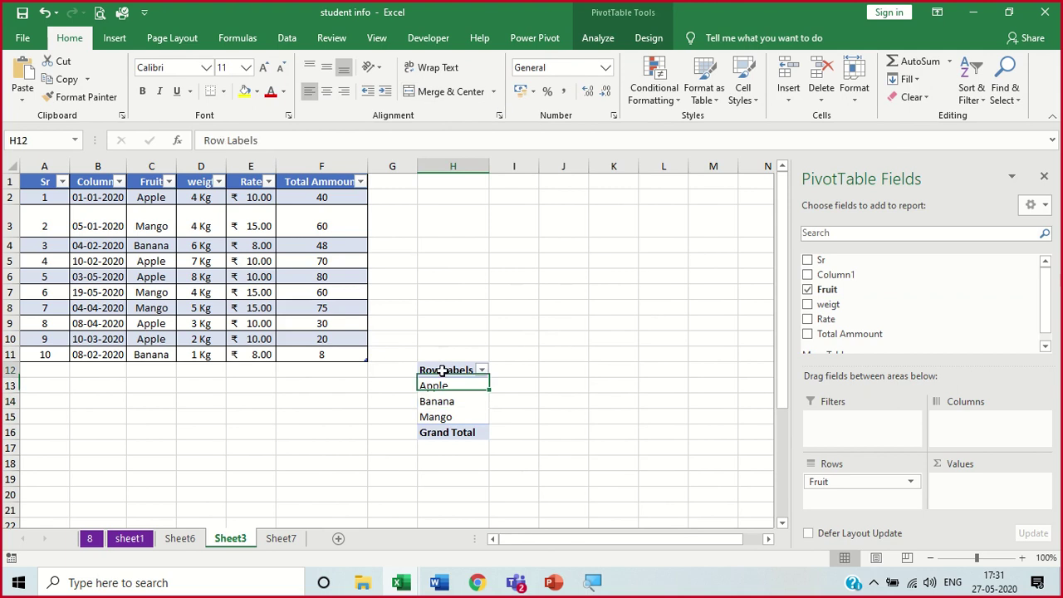
Insert a timeline based on Column1 for the fruit PivotTable and place it above the PivotTable, over columns L to P
click(598, 38)
click(430, 79)
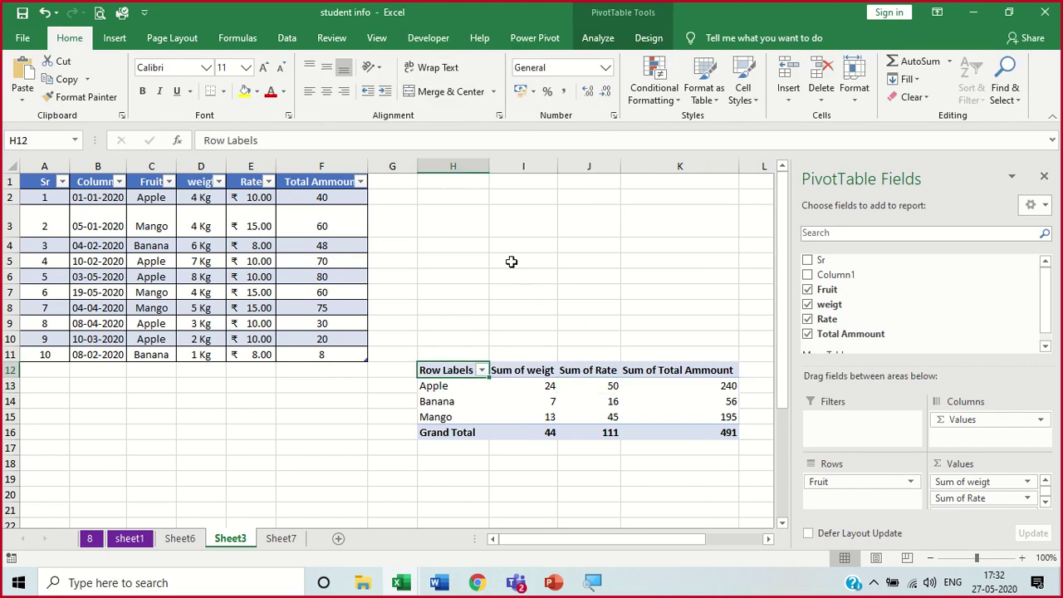
click(596, 39)
click(426, 81)
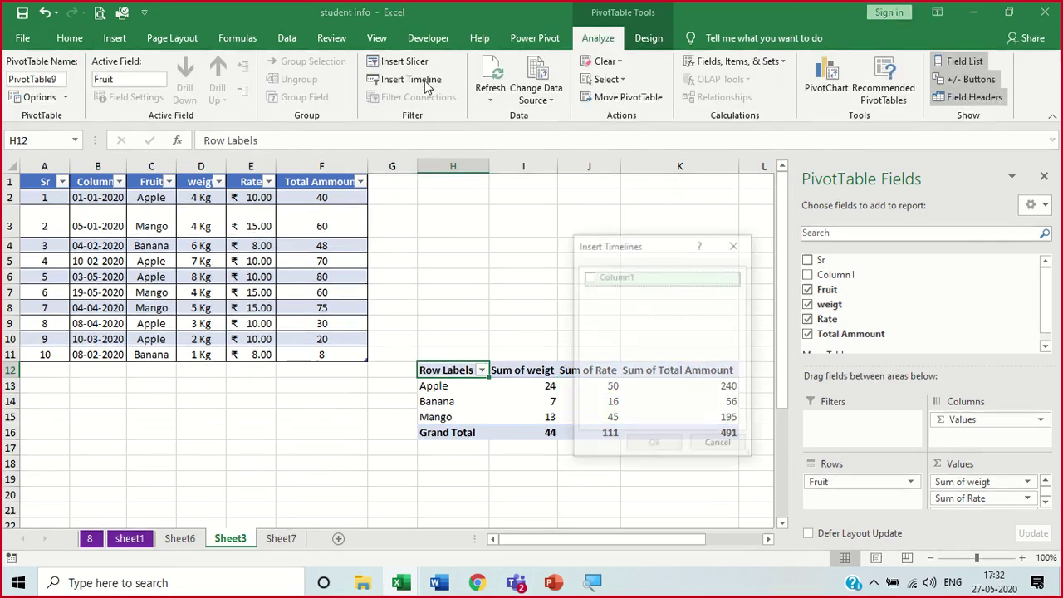
click(590, 278)
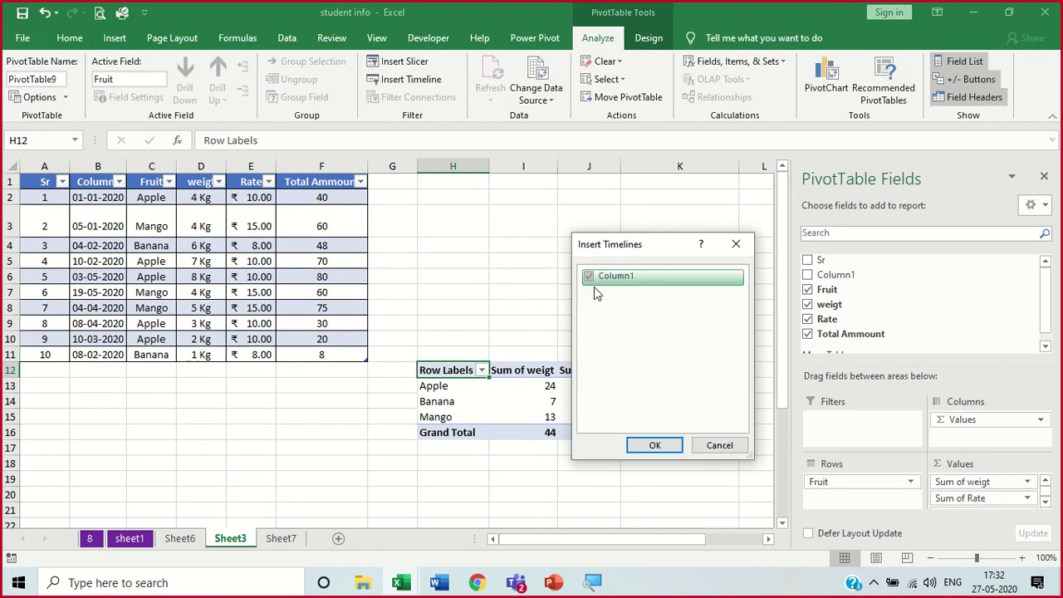
click(656, 448)
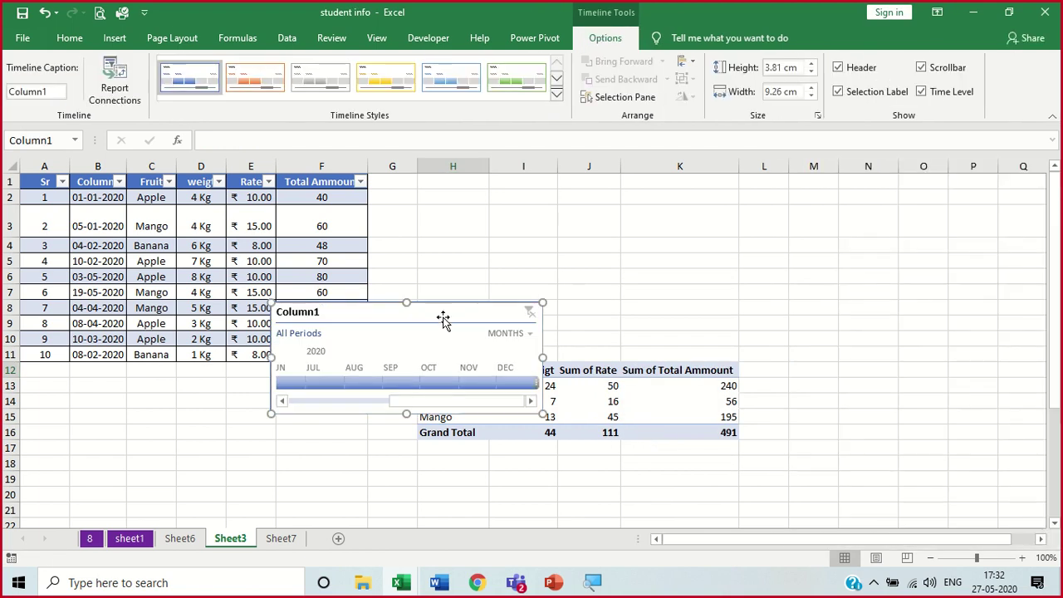
drag(444, 320, 897, 217)
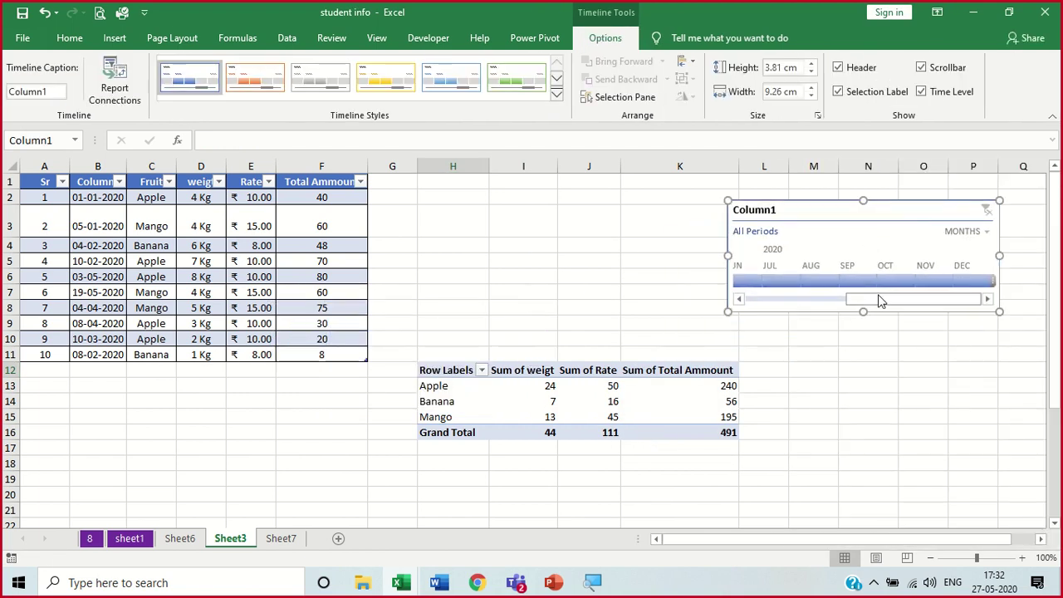
Filter the PivotTable by single months from Jan to Jul 2020, one after another, with the Column1 timeline
drag(881, 300, 756, 314)
click(752, 282)
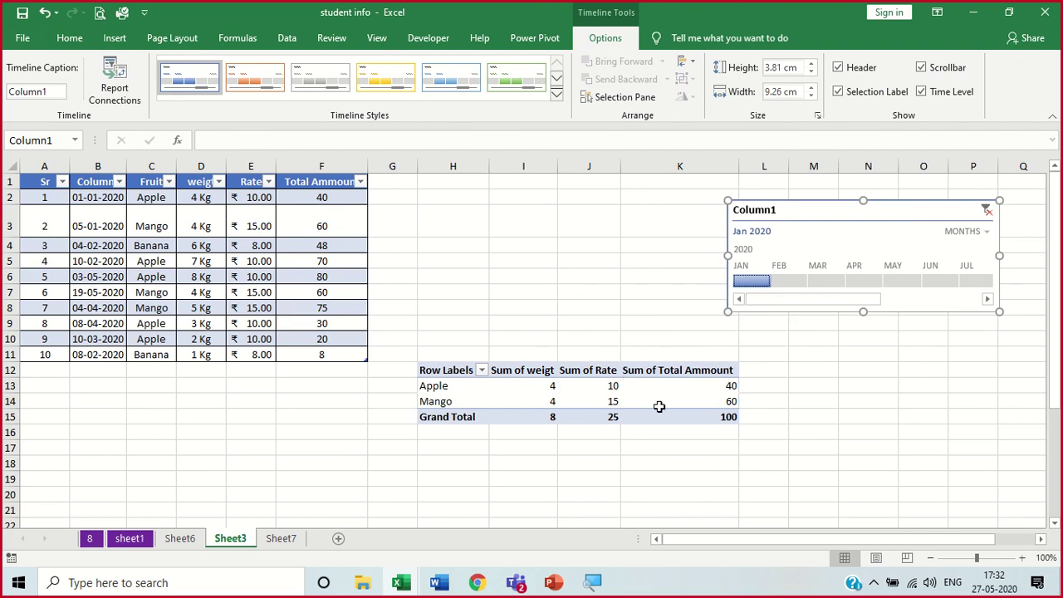
click(797, 283)
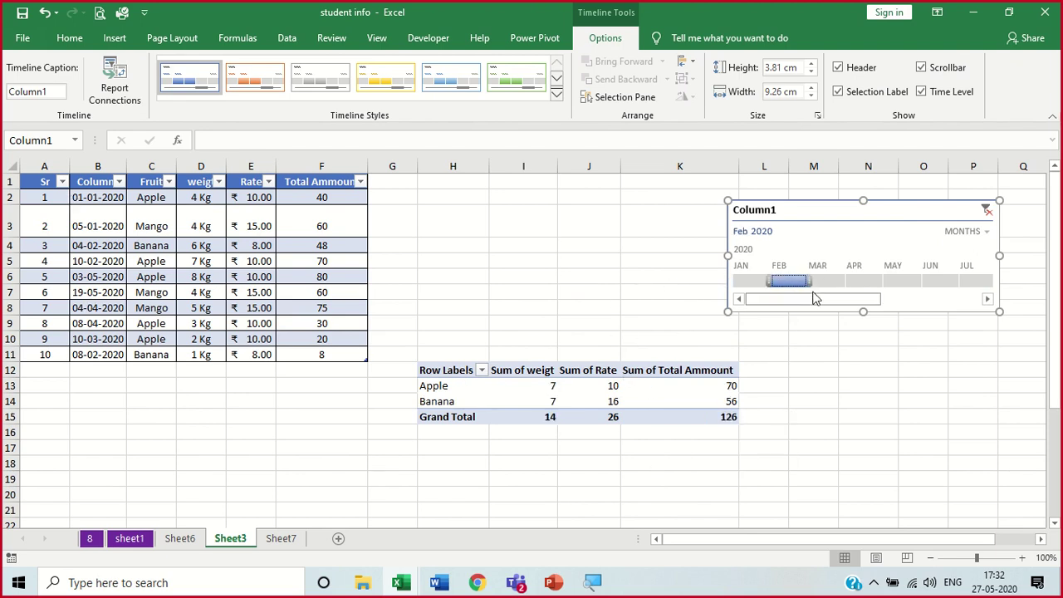
click(819, 283)
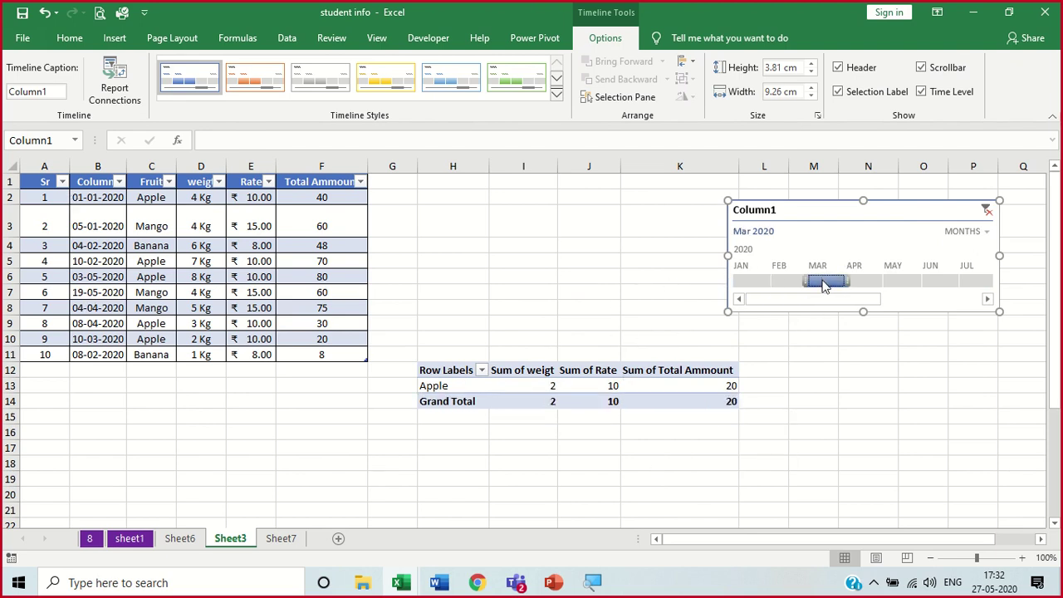
click(876, 283)
click(902, 283)
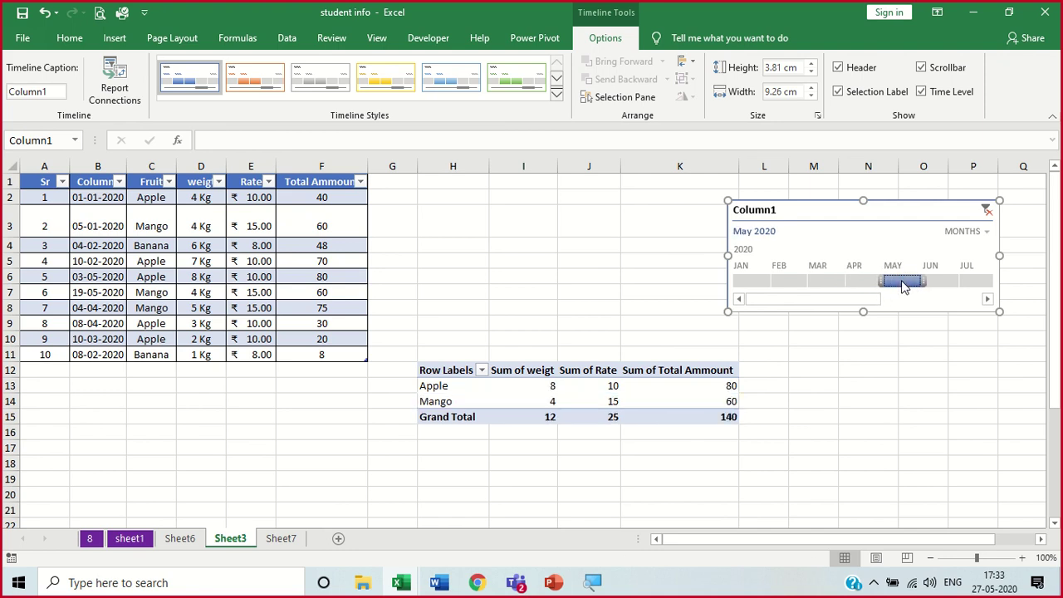
click(944, 283)
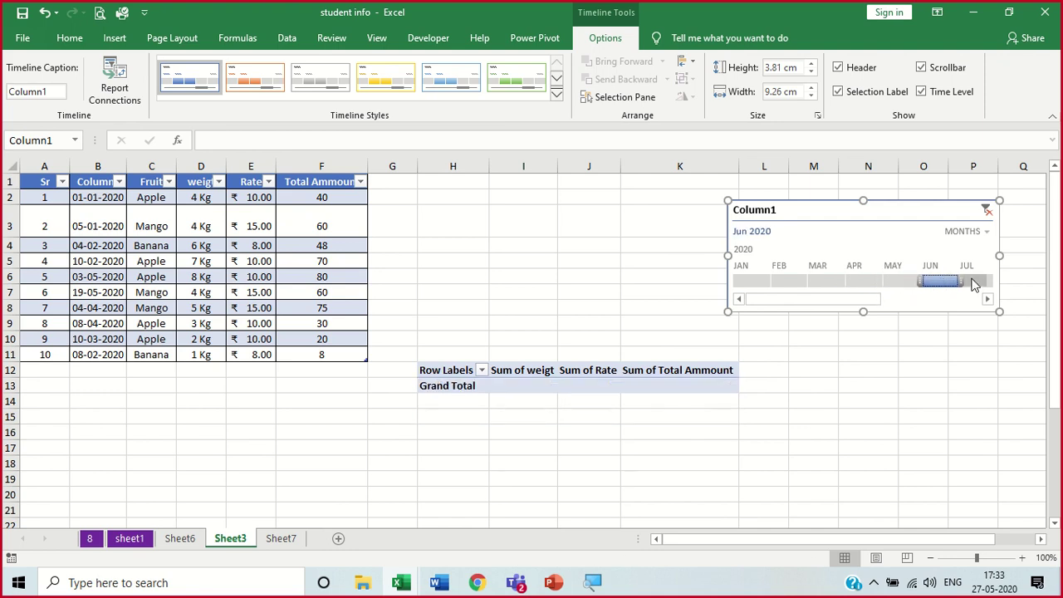
click(981, 284)
click(987, 299)
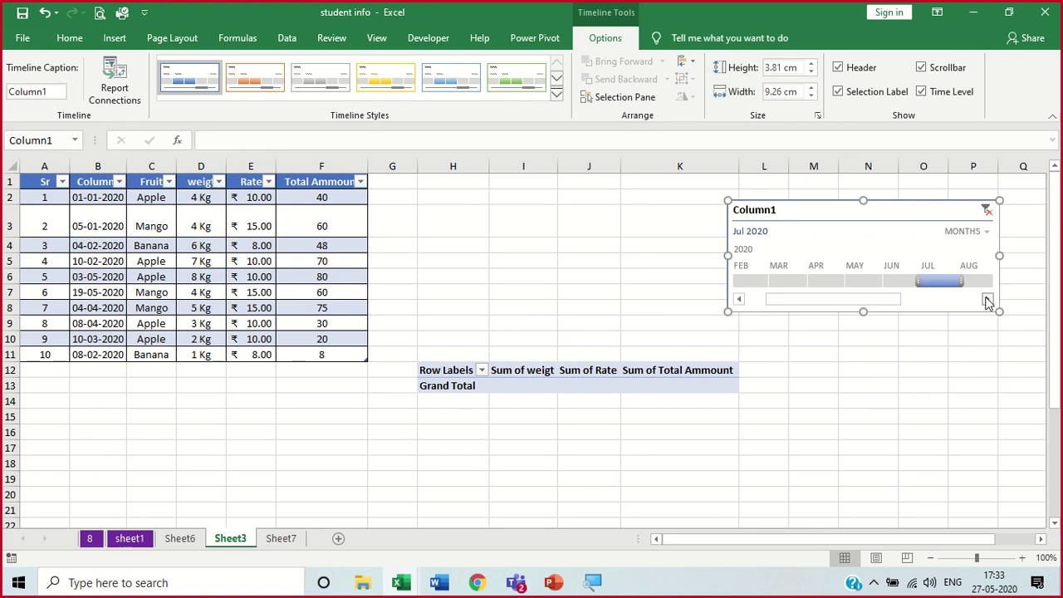
click(986, 299)
click(986, 299)
click(987, 299)
click(986, 299)
Clear the Column1 timeline's date filter, delete the timeline and close the PivotTable field list
click(988, 211)
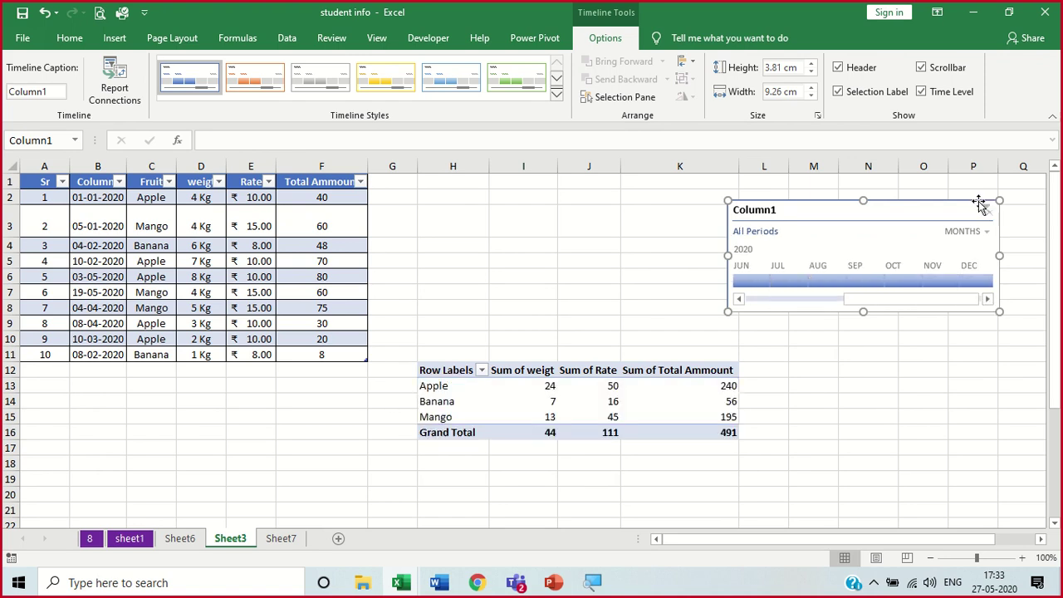
key(Escape)
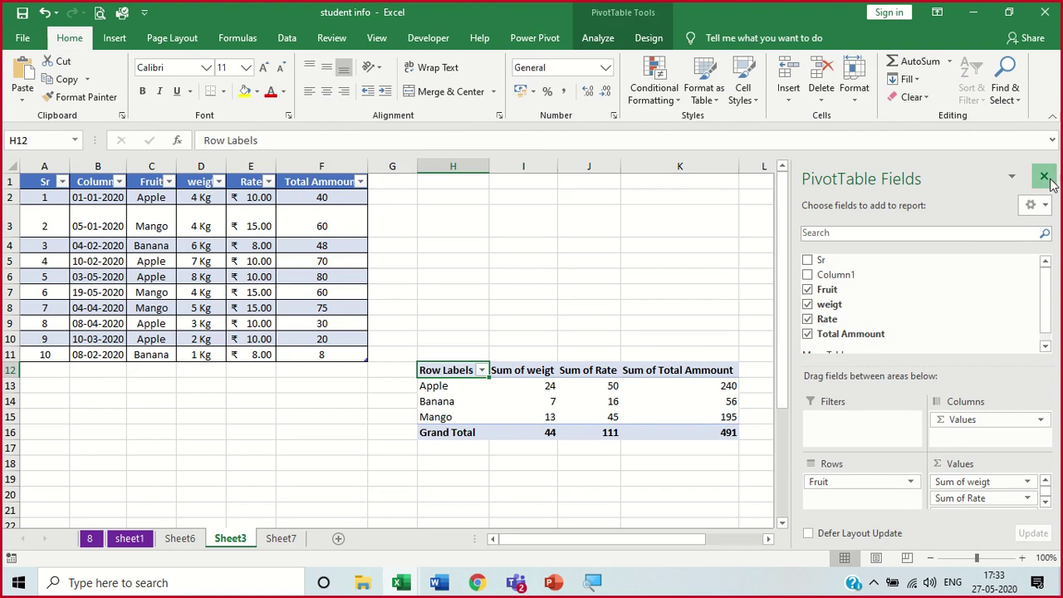
click(1044, 177)
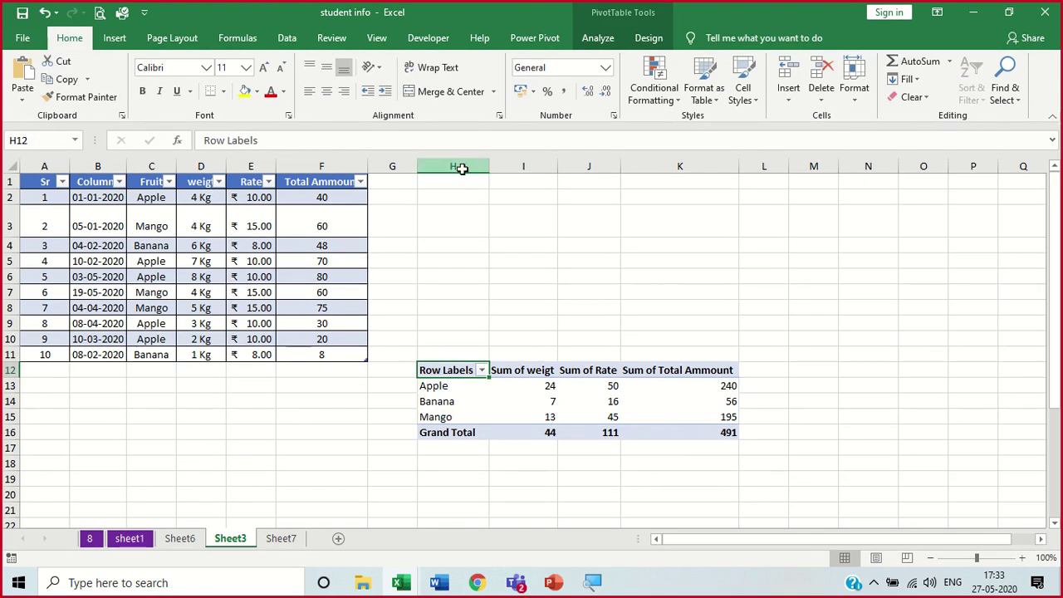
Delete columns H to K together with the PivotTable they contain
drag(458, 166, 673, 166)
right_click(681, 170)
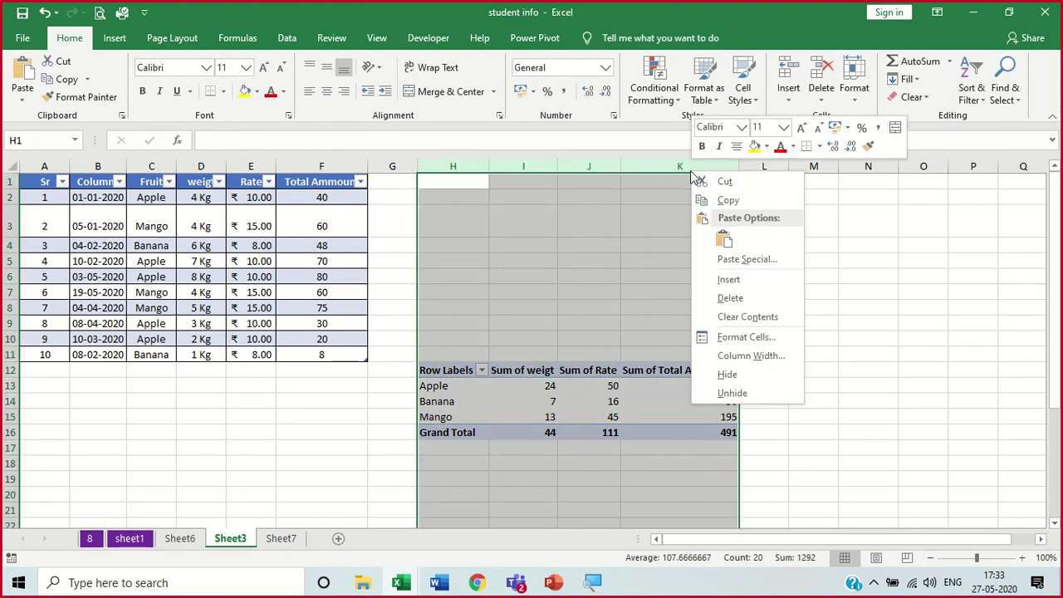
click(762, 297)
click(763, 309)
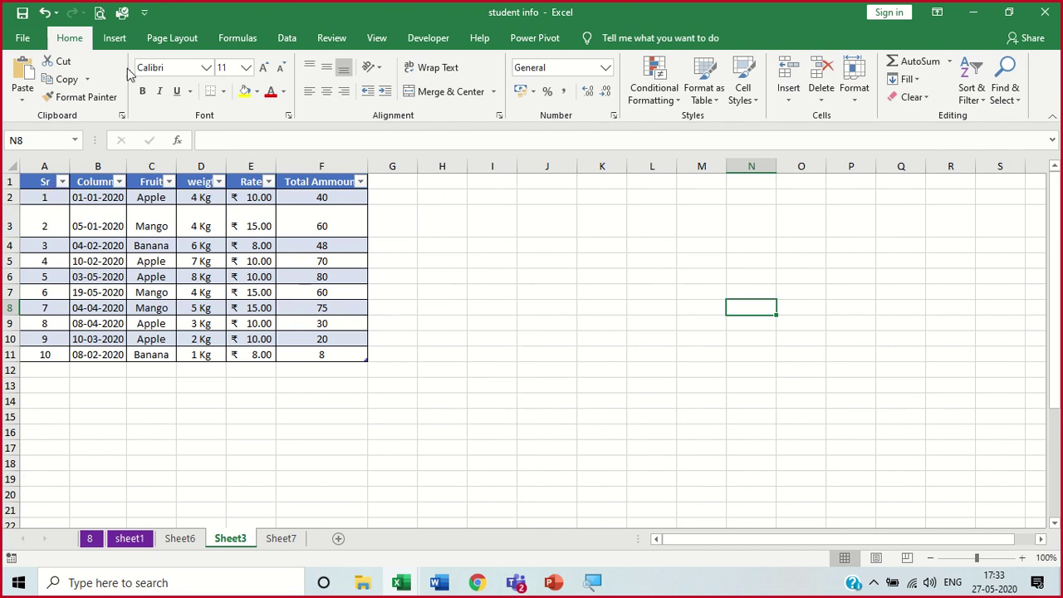
Look through the worksheets Sheet7, 8 and Sheet6 as possible hyperlink targets and return to Sheet3
click(114, 38)
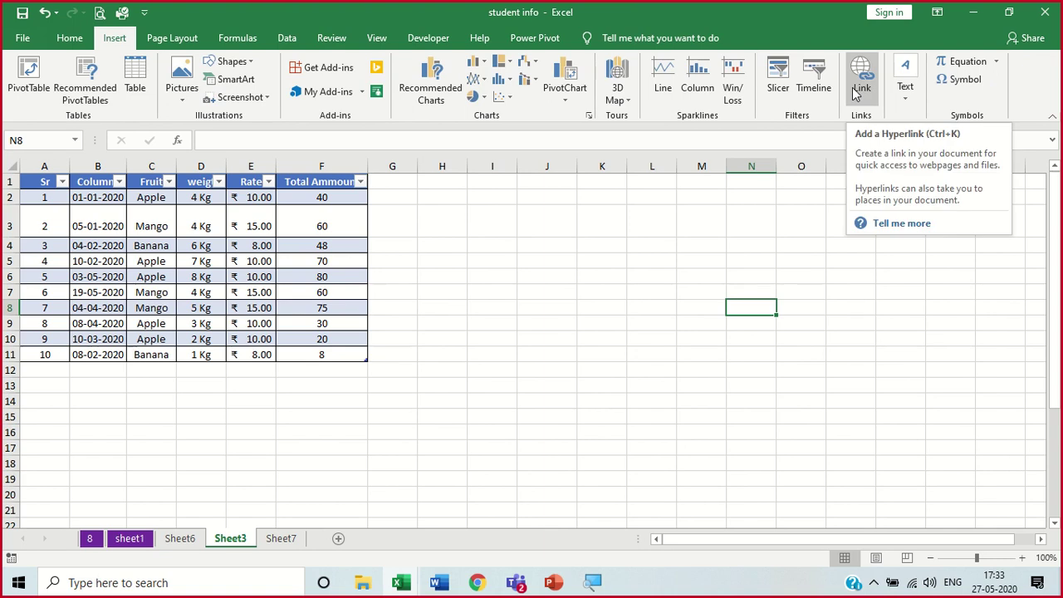
click(491, 431)
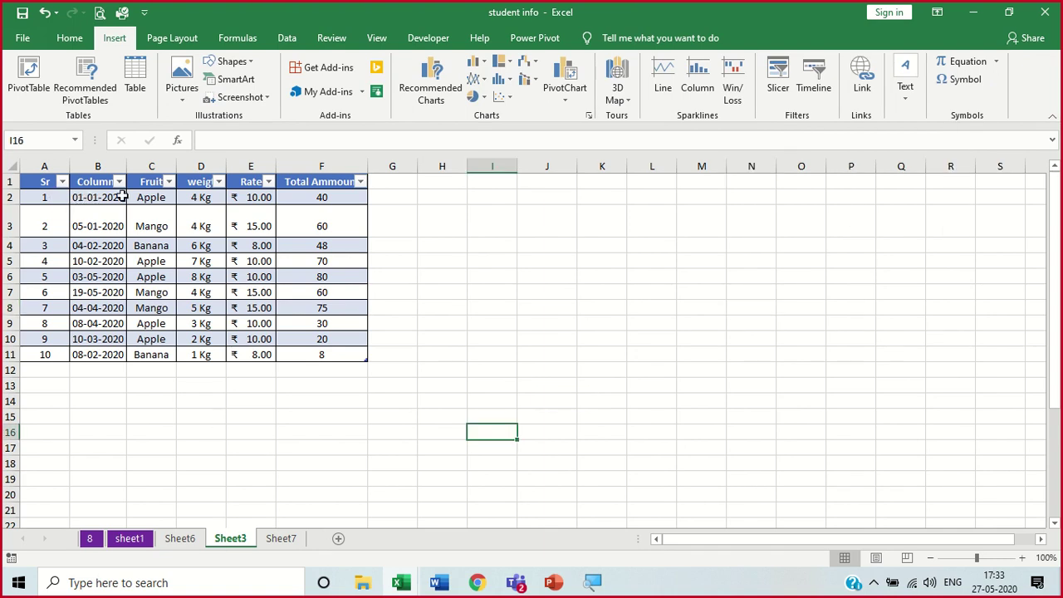
click(148, 198)
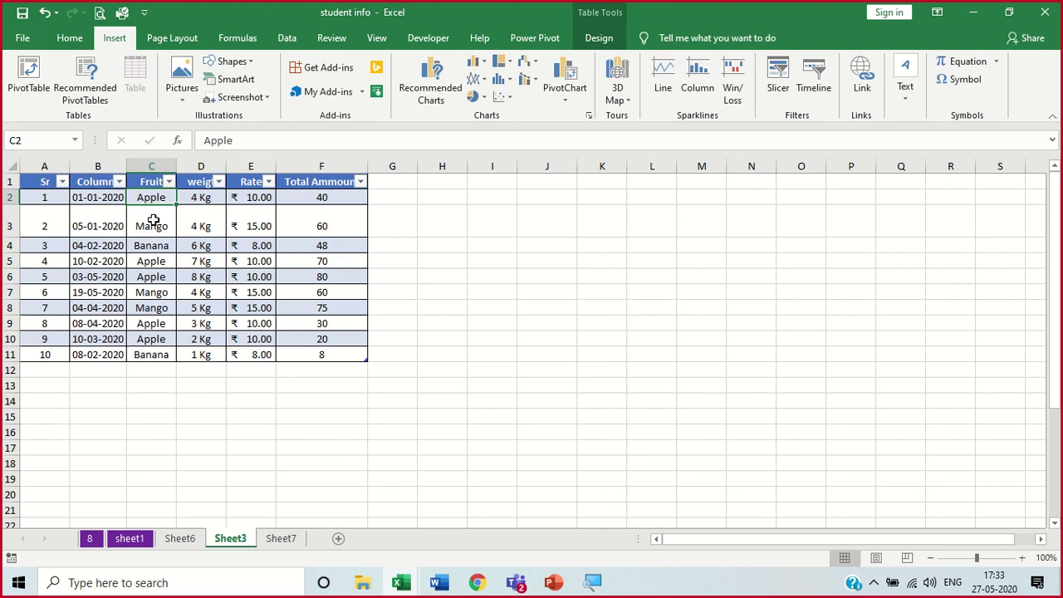
click(281, 538)
click(564, 366)
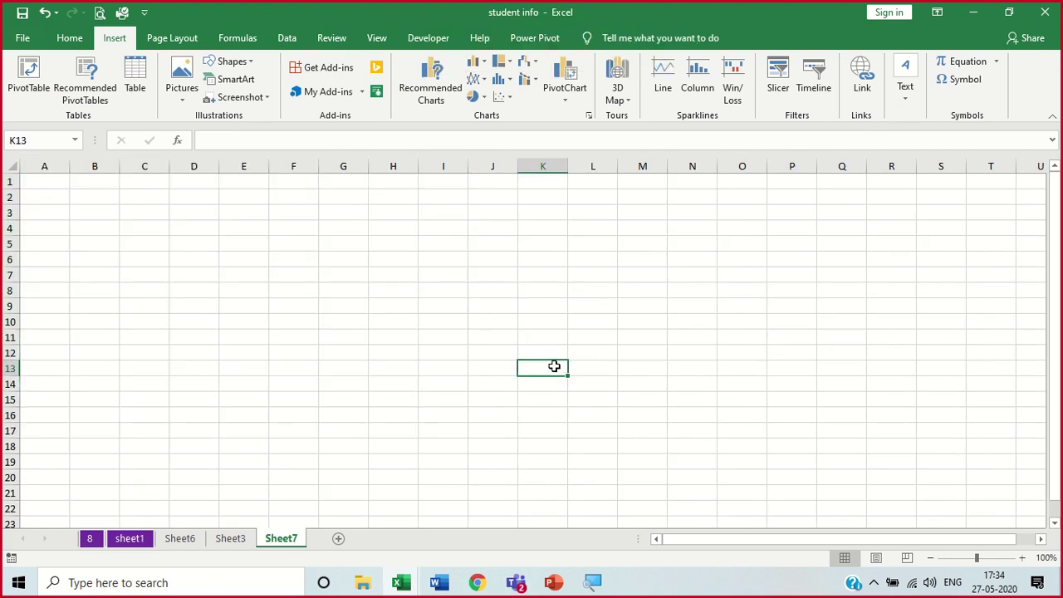
click(308, 368)
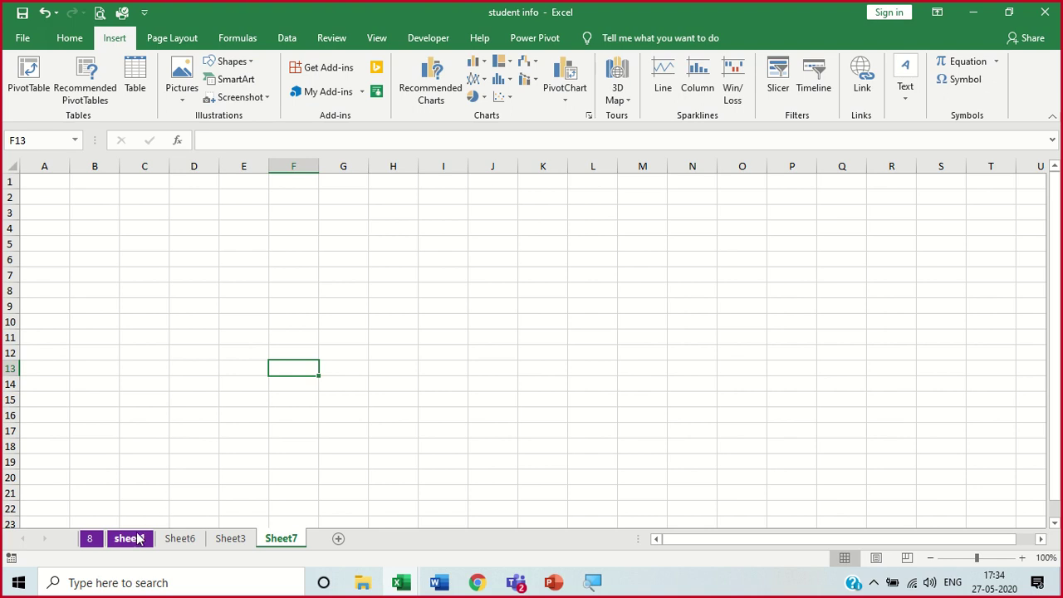
click(93, 538)
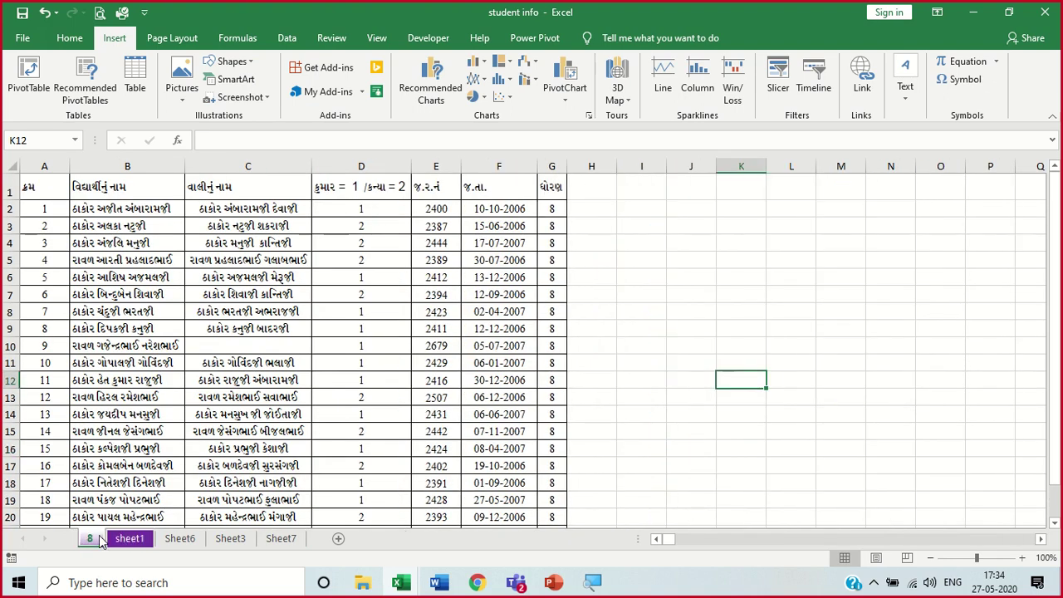
click(180, 538)
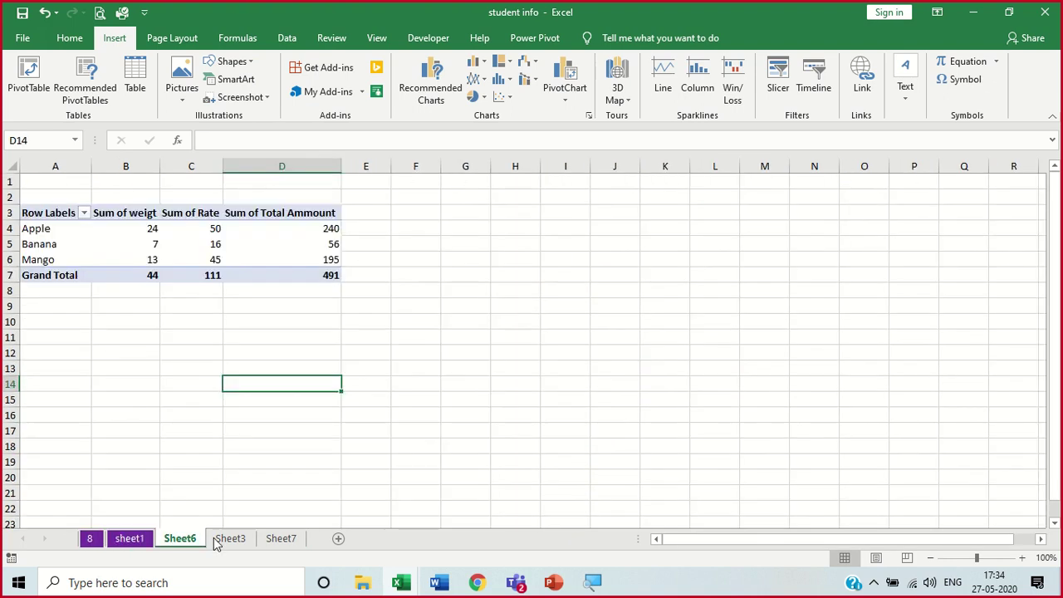
click(232, 539)
click(341, 464)
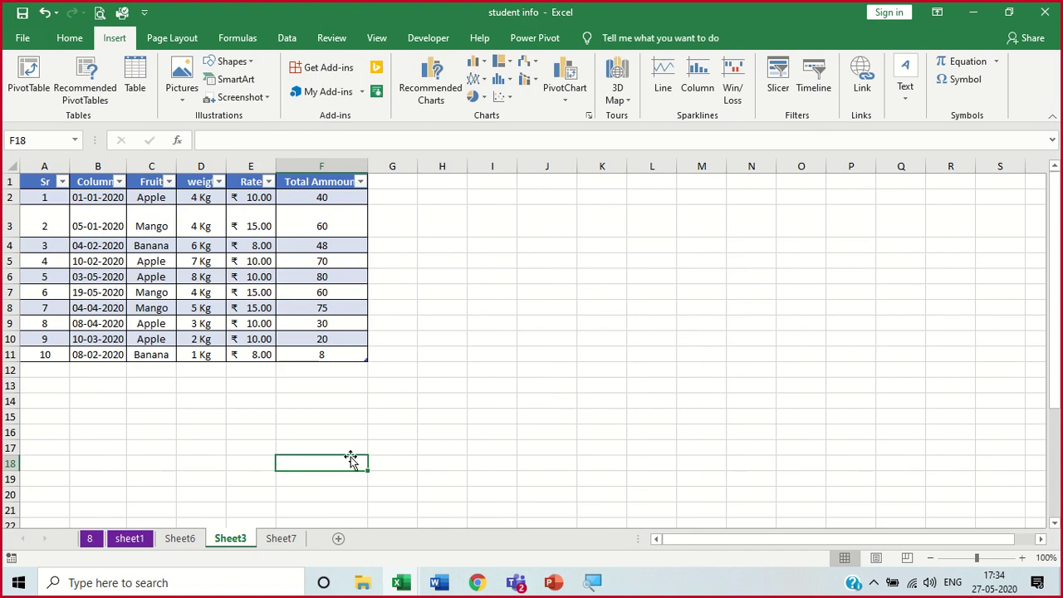
Insert a hyperlink in cell A2 of Sheet3 to cell A1 of worksheet 8 and follow it
click(47, 197)
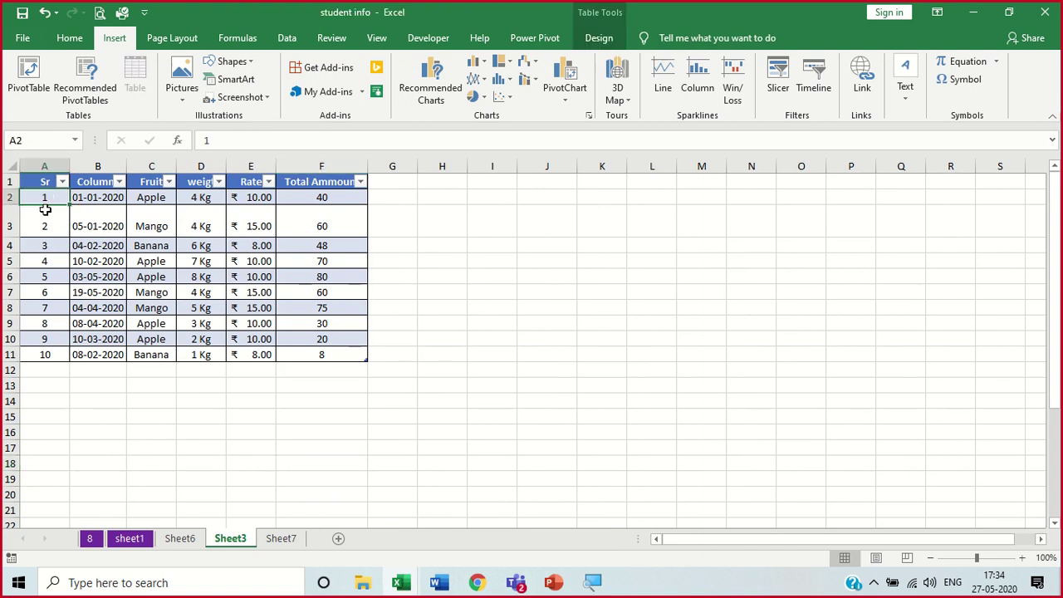
click(864, 107)
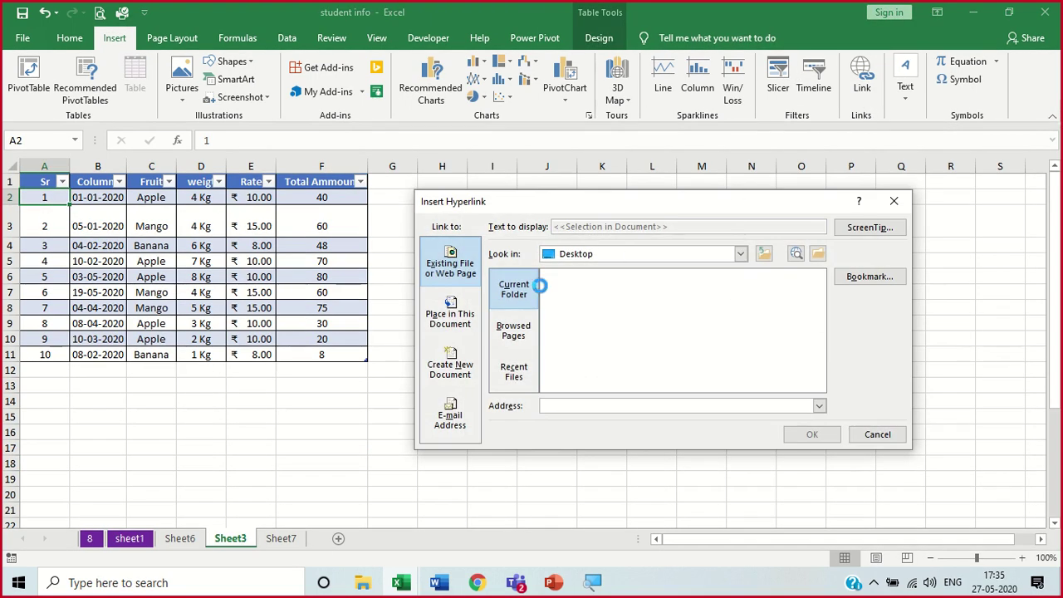
click(452, 326)
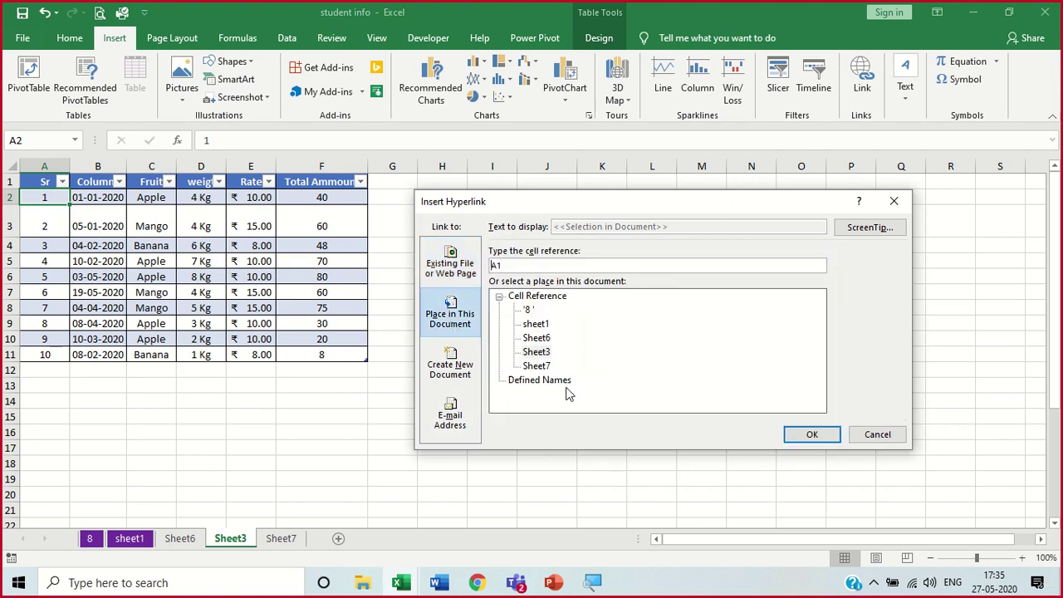
click(528, 311)
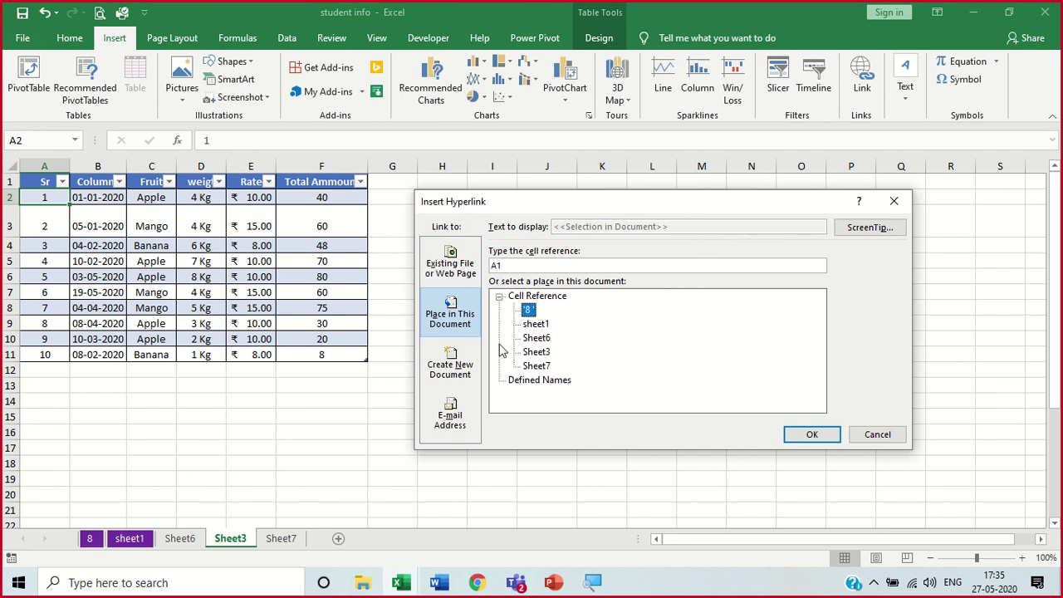
click(811, 435)
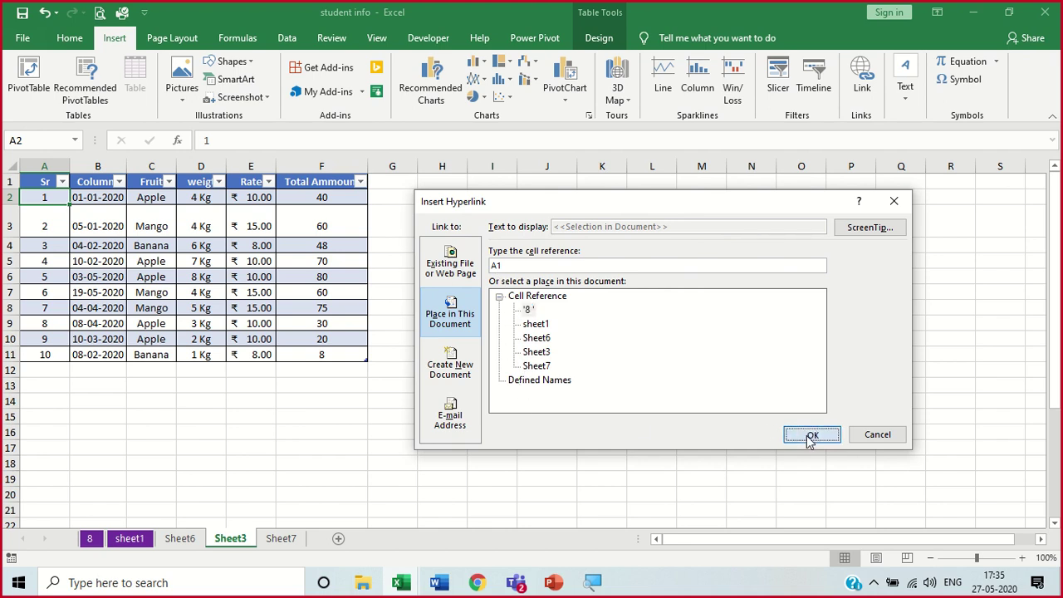
click(702, 431)
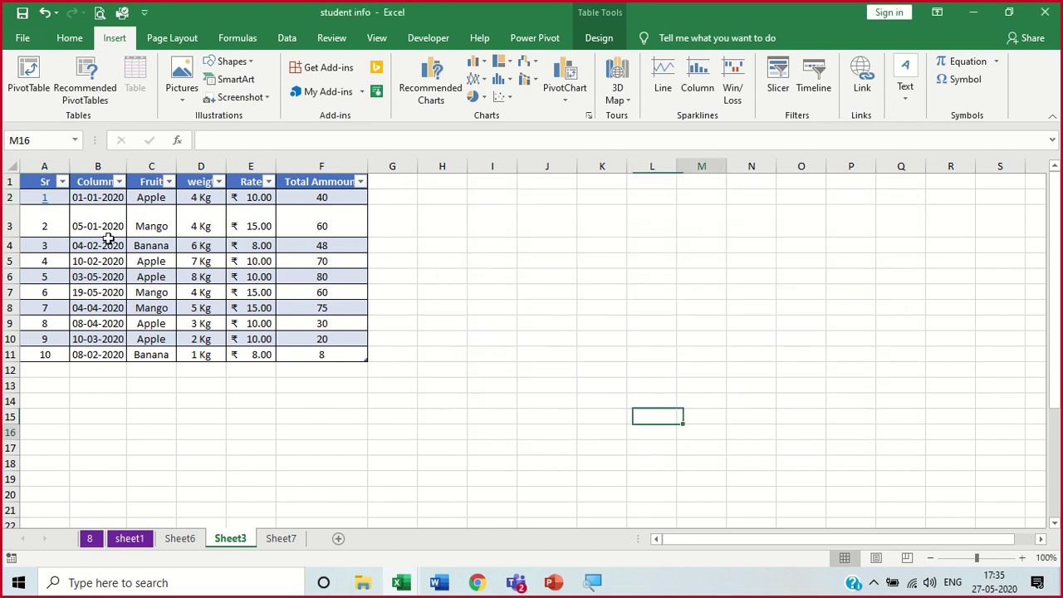
click(45, 199)
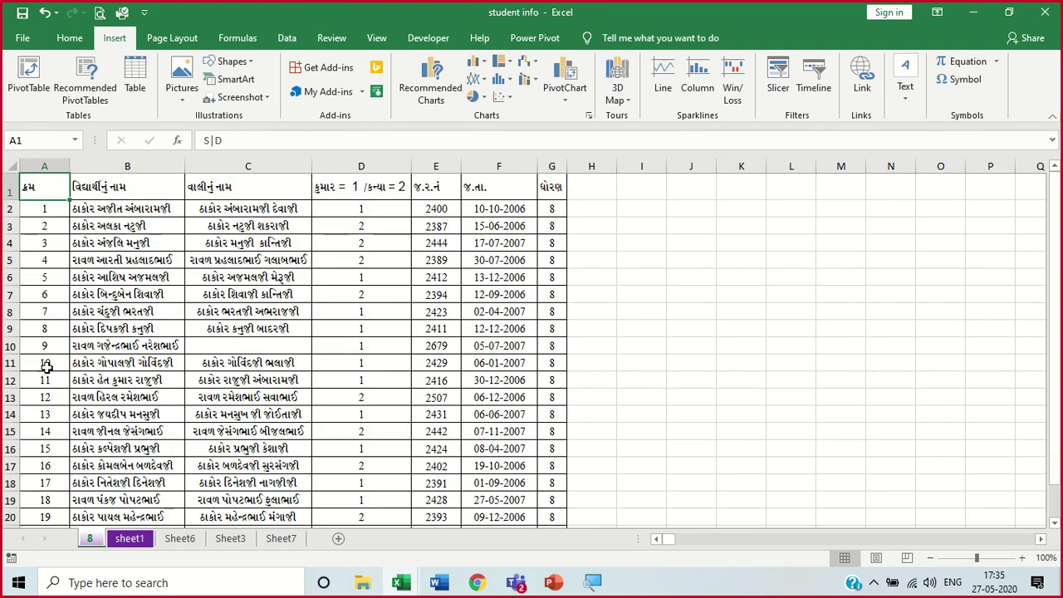
Insert a blank row above row 11 of worksheet 8 and enter "boys" in cell A11
click(10, 363)
right_click(9, 362)
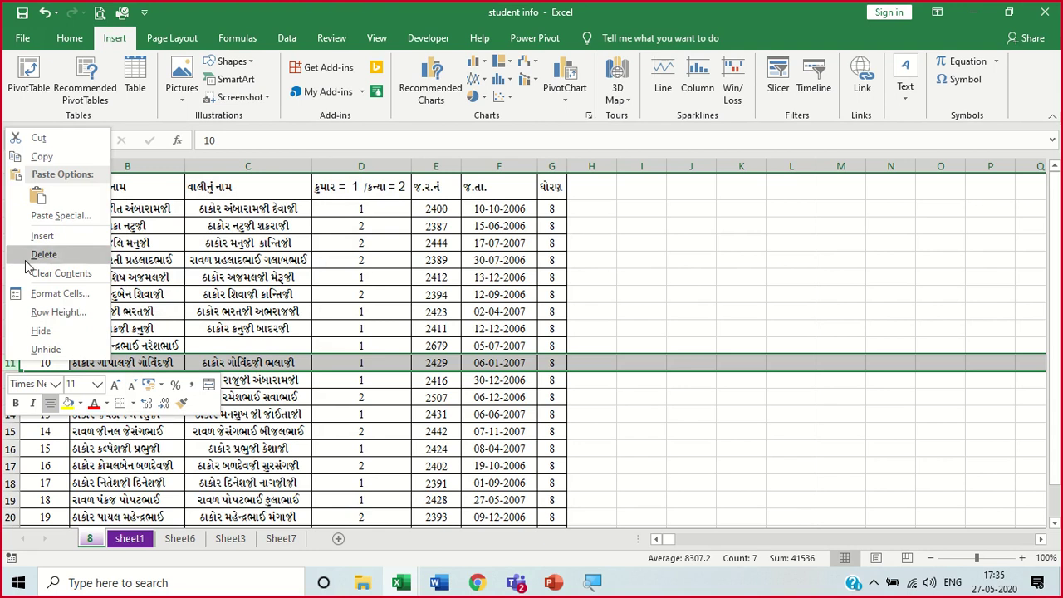
click(37, 235)
click(46, 363)
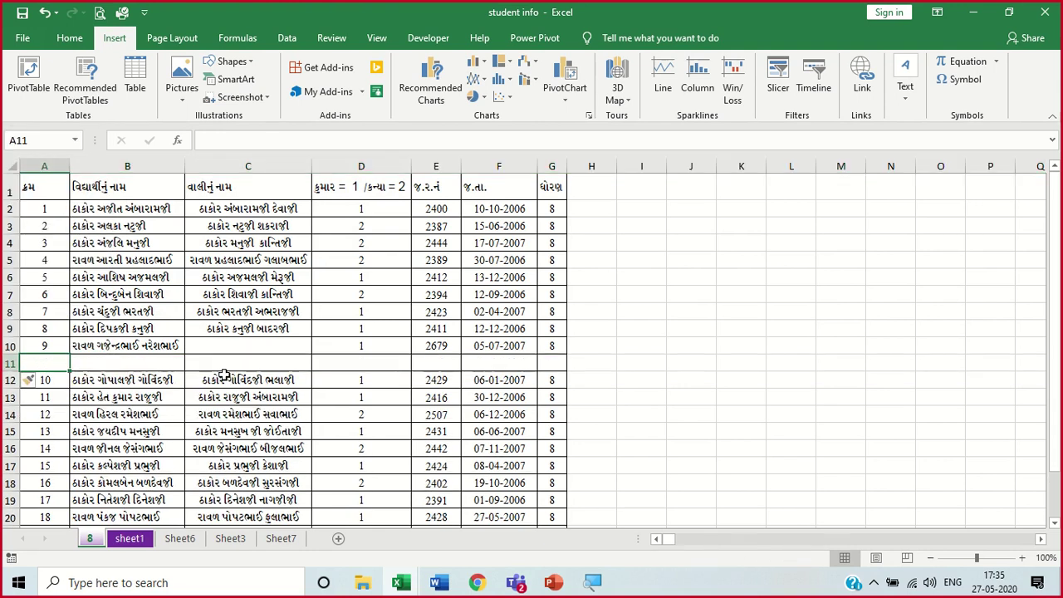
text(boys)
key(Return)
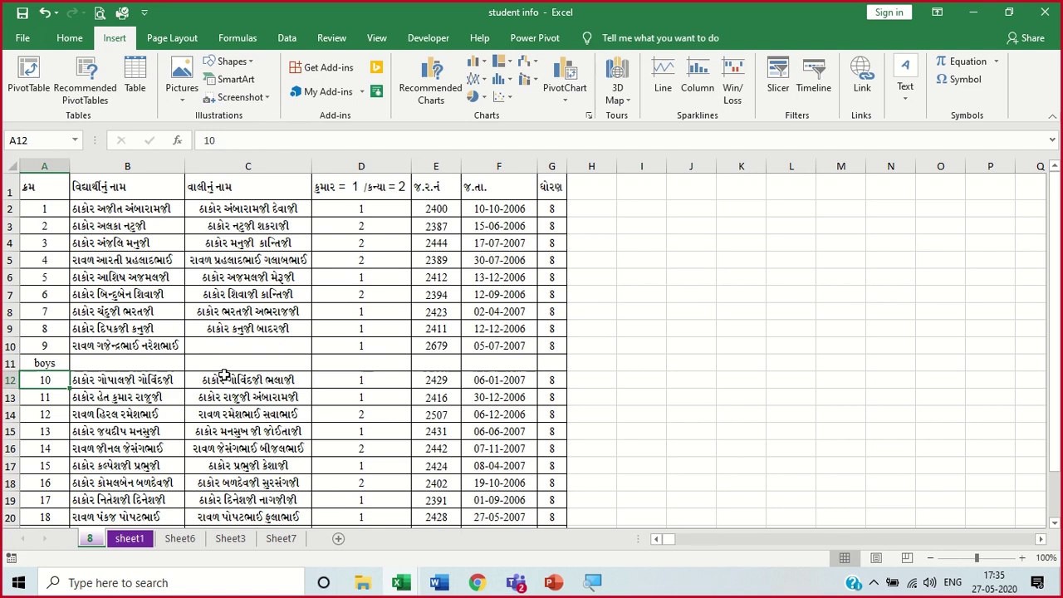
scroll(196, 436, down, 3)
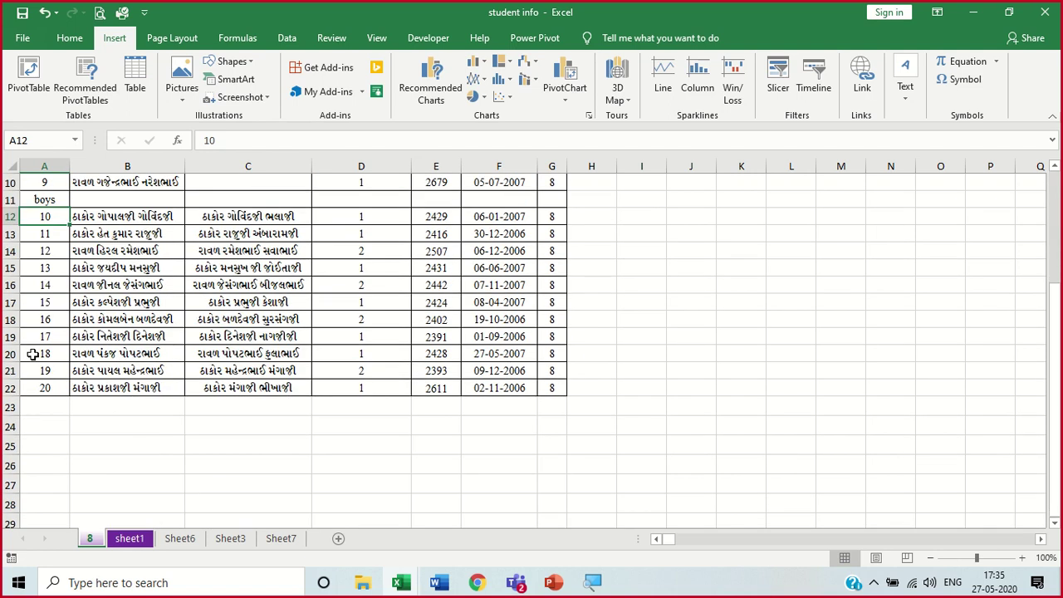
Enter "girls" in cell A23 of worksheet 8, directly below the last student record
click(37, 404)
text(girls)
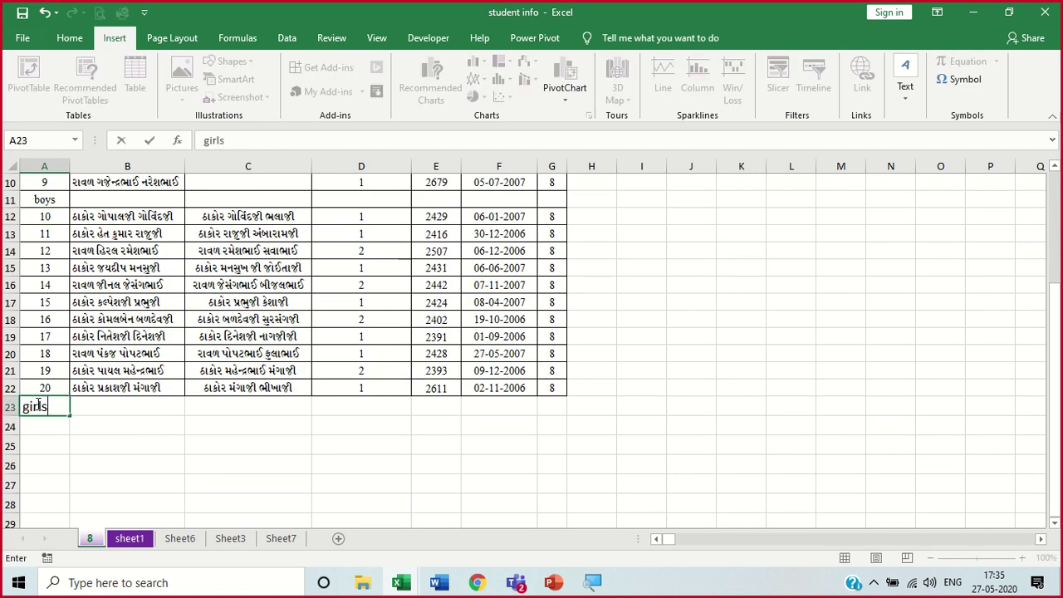
key(Return)
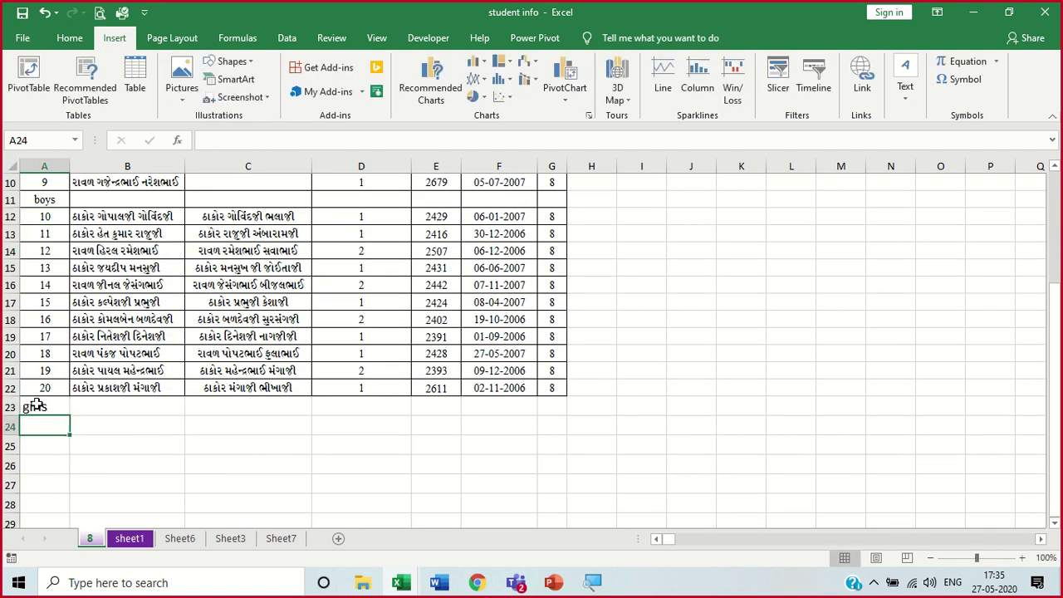
Insert a hyperlink in cell A3 of Sheet3 to the "boys" cell A11 of worksheet 8
click(233, 540)
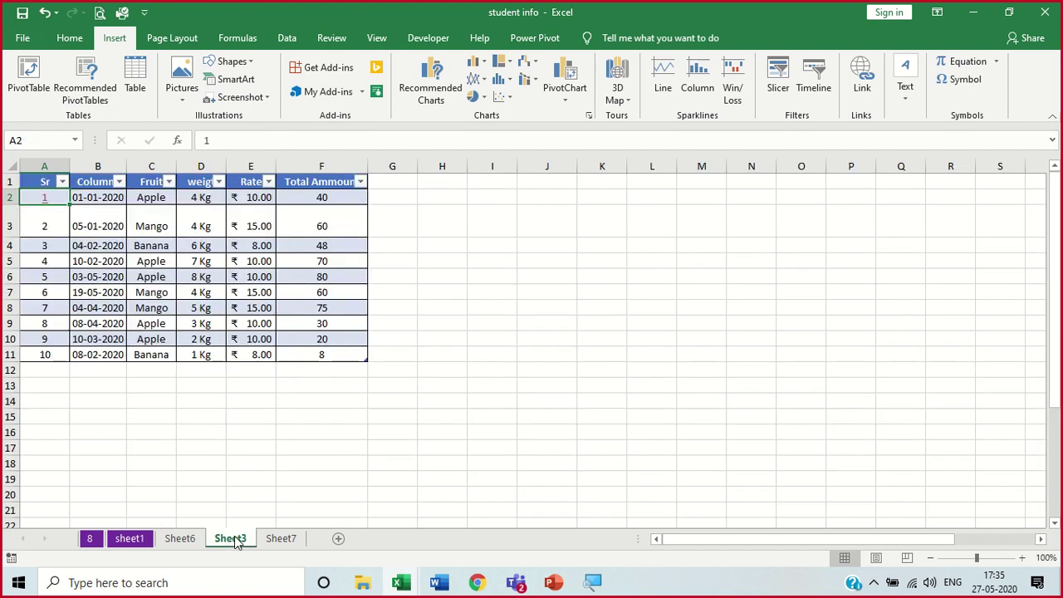
click(53, 227)
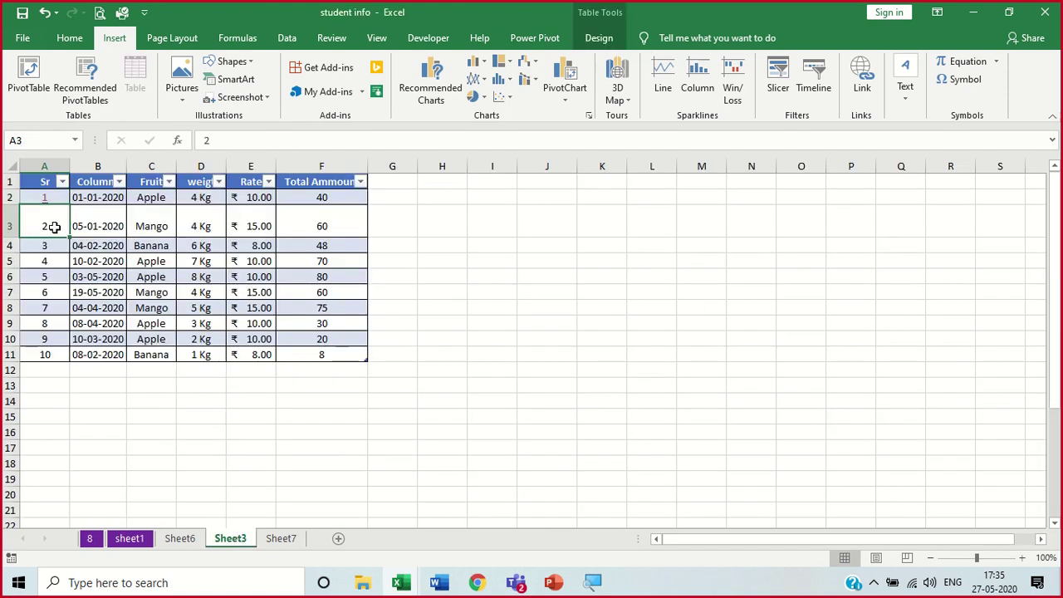
click(91, 538)
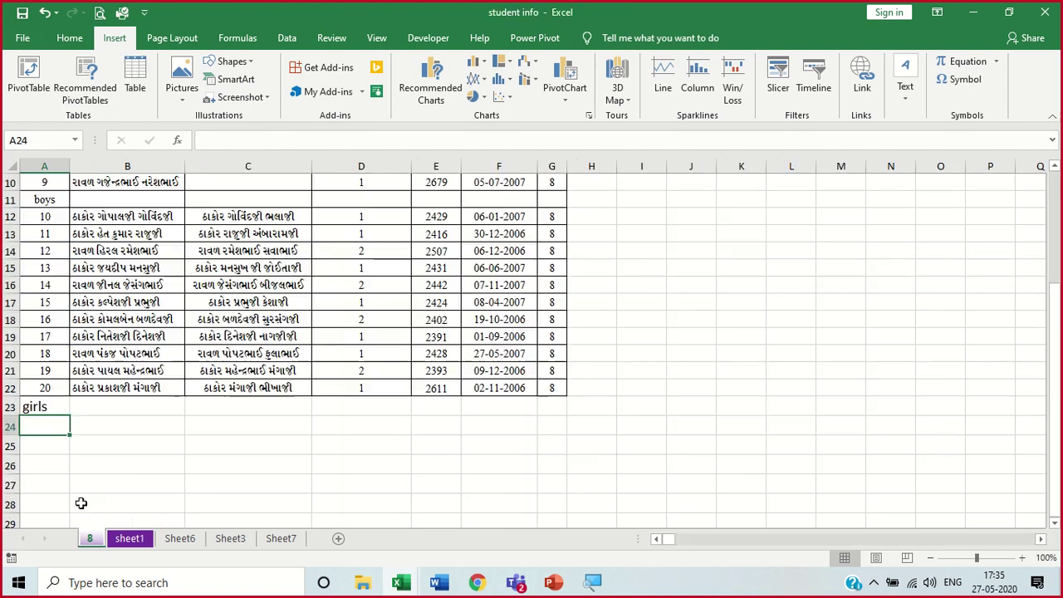
click(43, 200)
scroll(120, 312, up, 2)
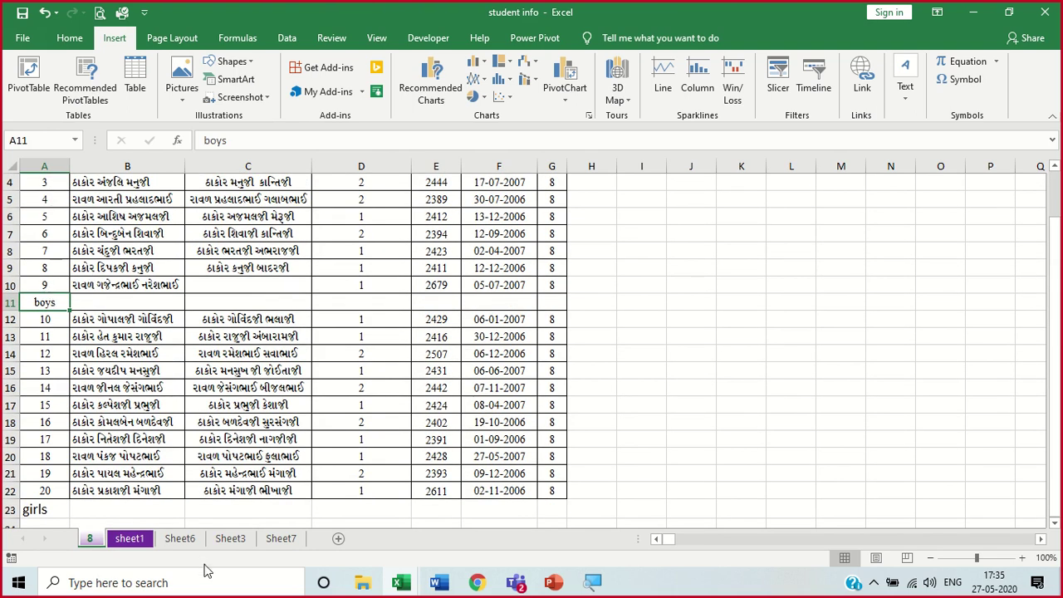
click(241, 540)
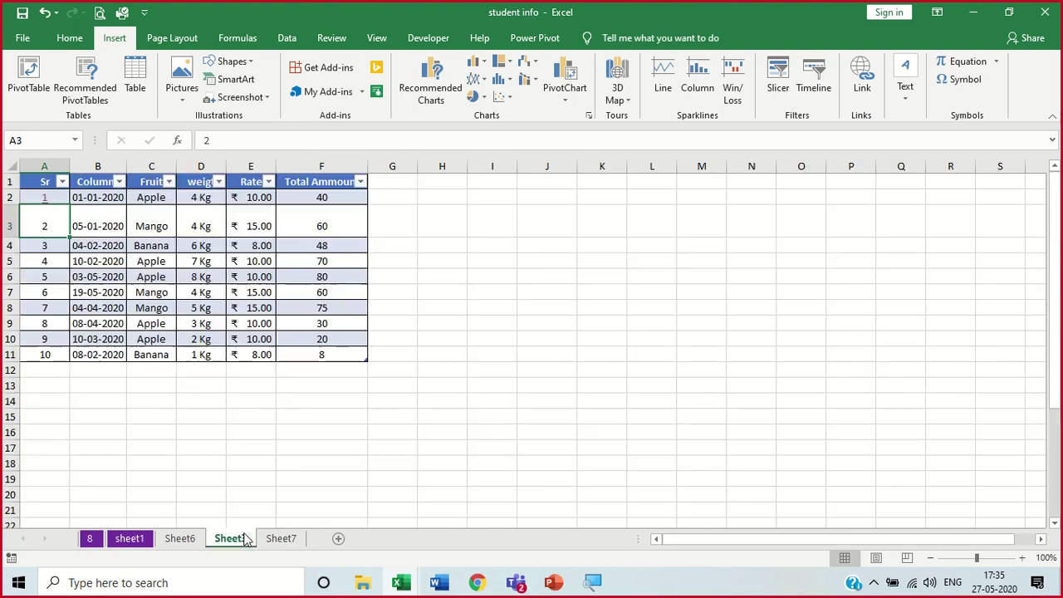
click(862, 83)
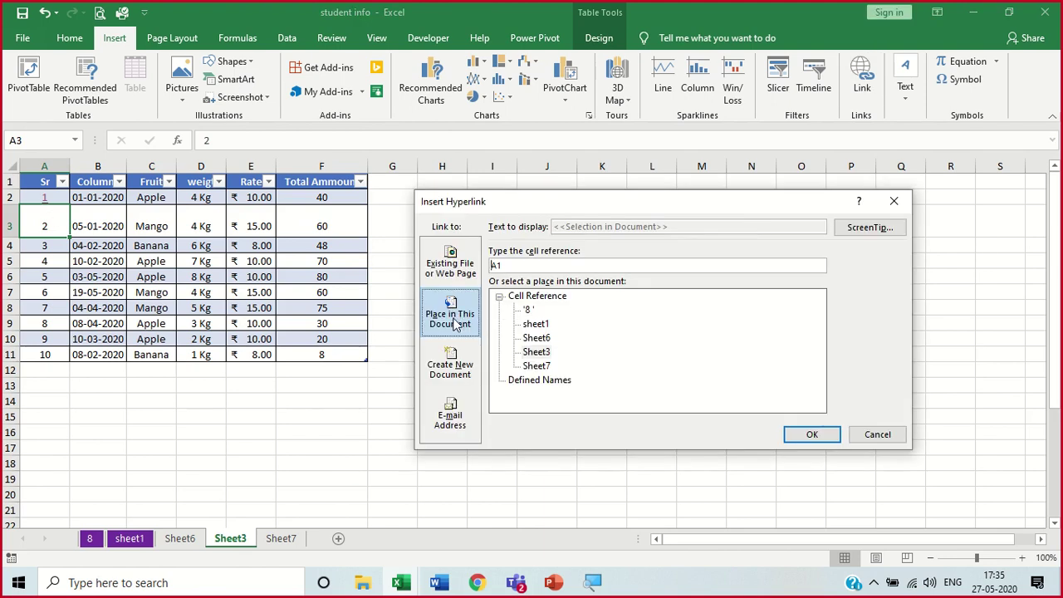
click(527, 310)
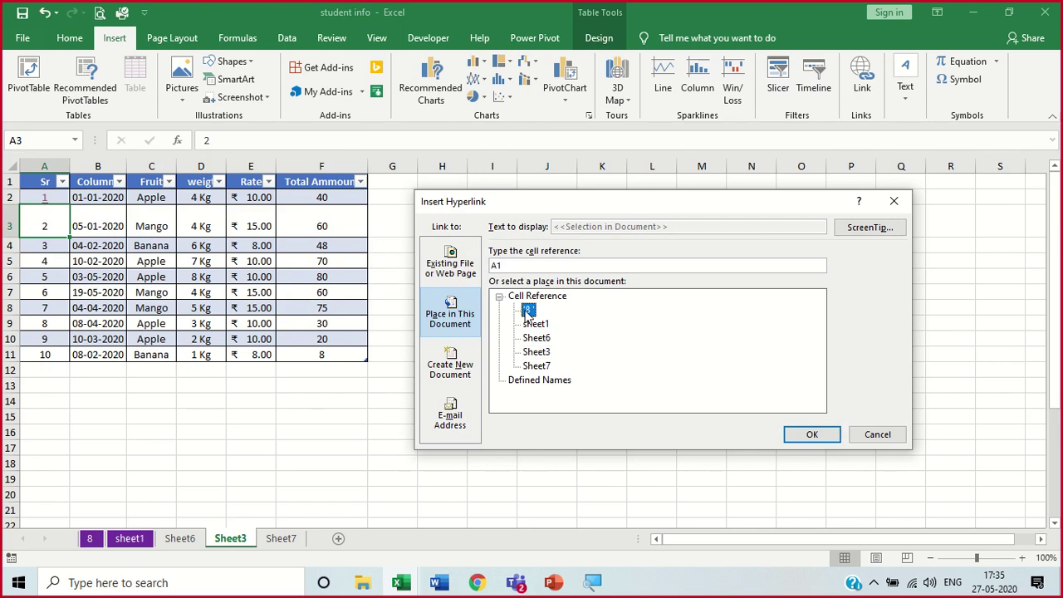
click(518, 265)
click(812, 434)
click(811, 433)
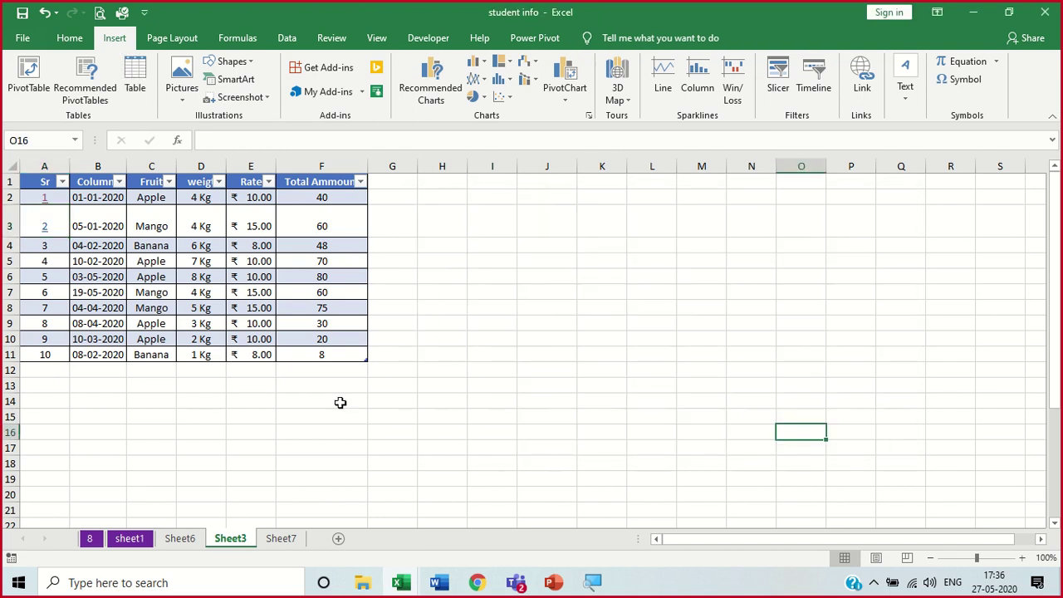
Test the hyperlinks in cells A3 and A2 of Sheet3 by following each to worksheet 8
click(41, 228)
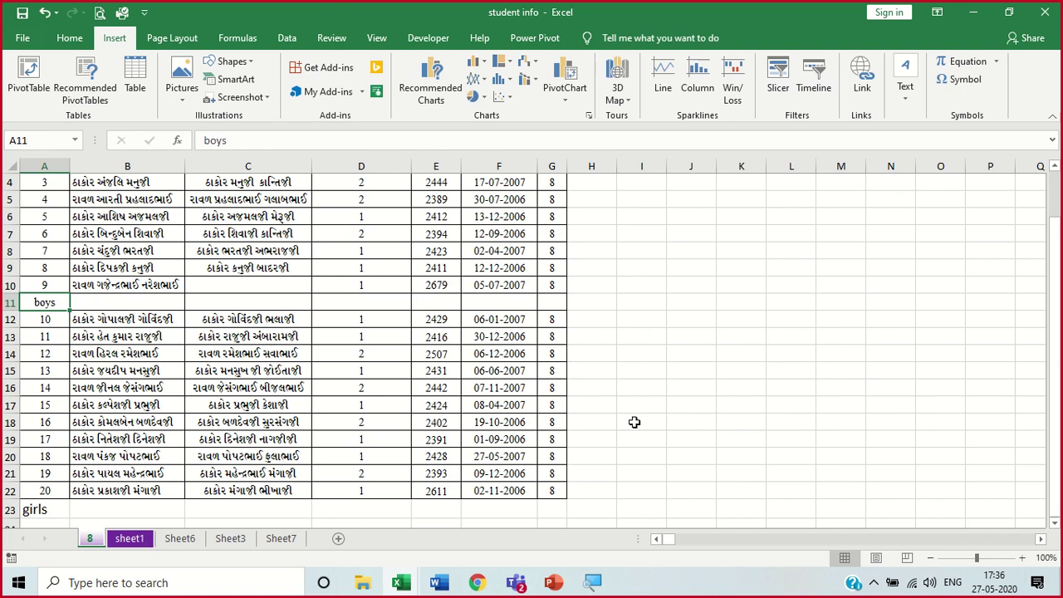
click(239, 542)
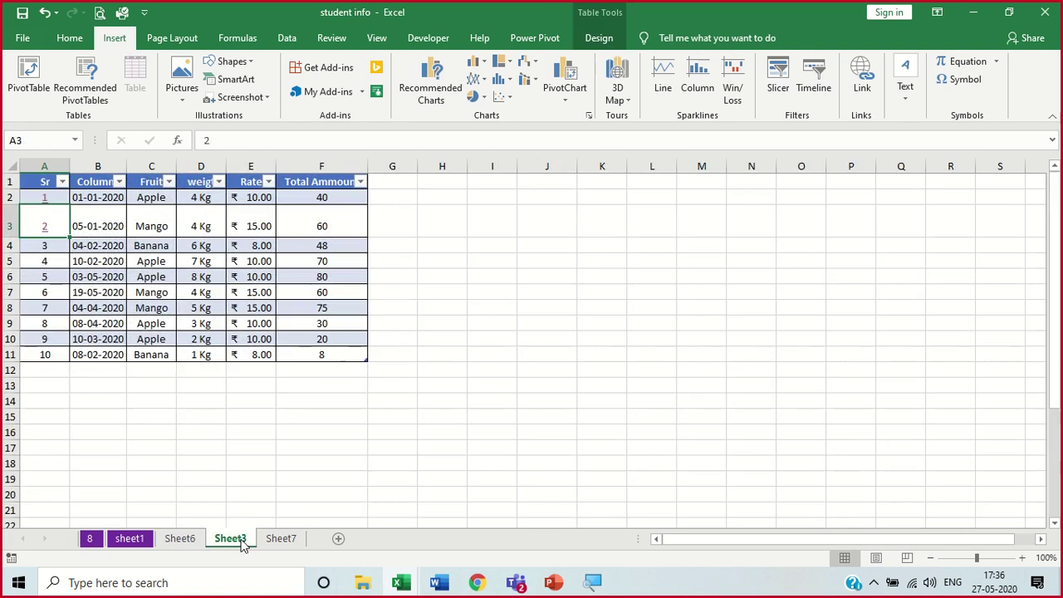
click(45, 199)
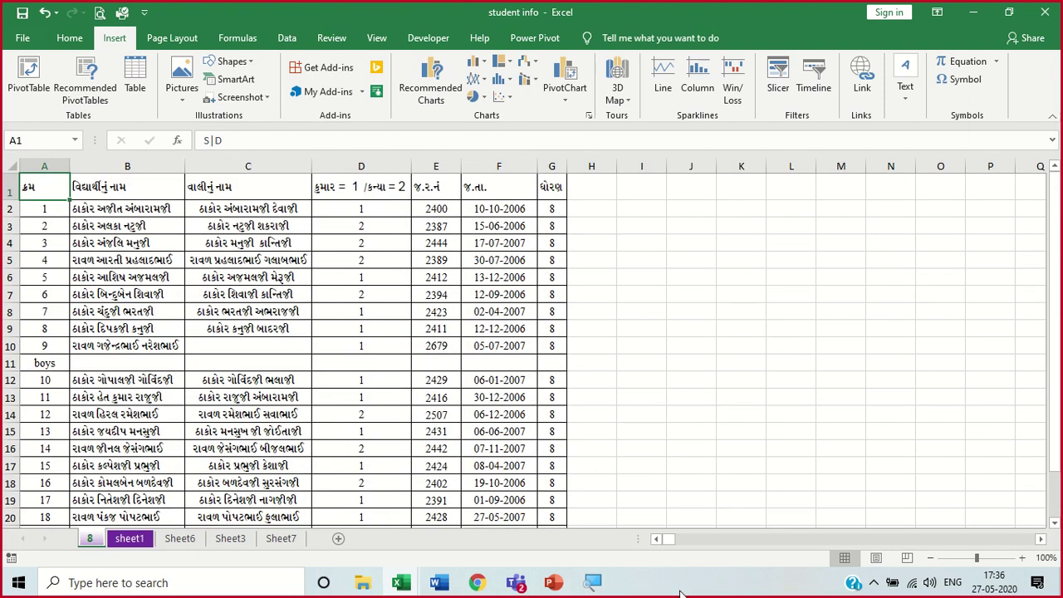
Minimize the workbook to show the desktop, then restore the student info workbook
click(973, 11)
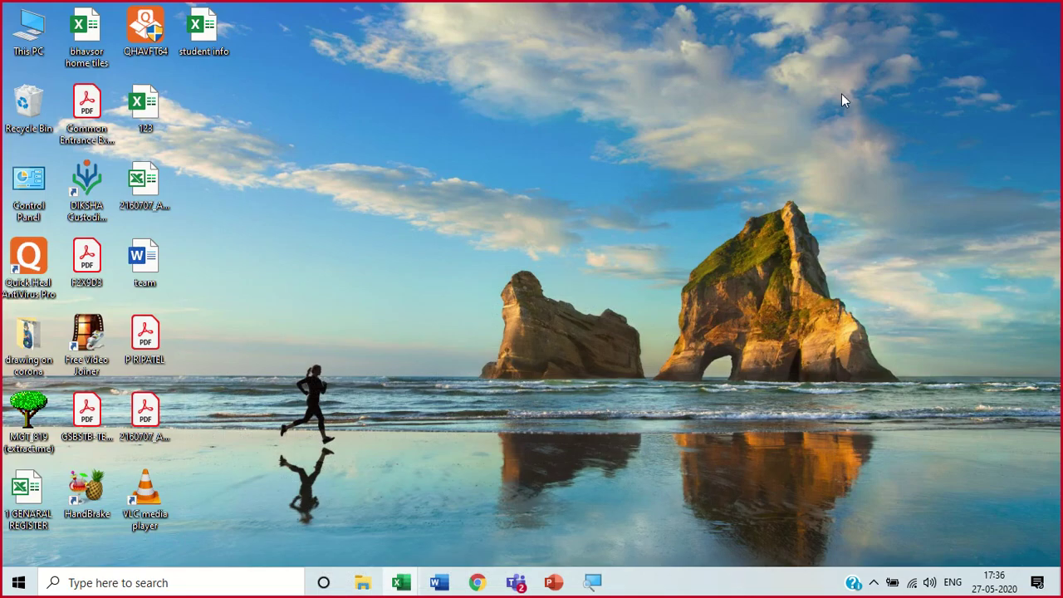
click(31, 34)
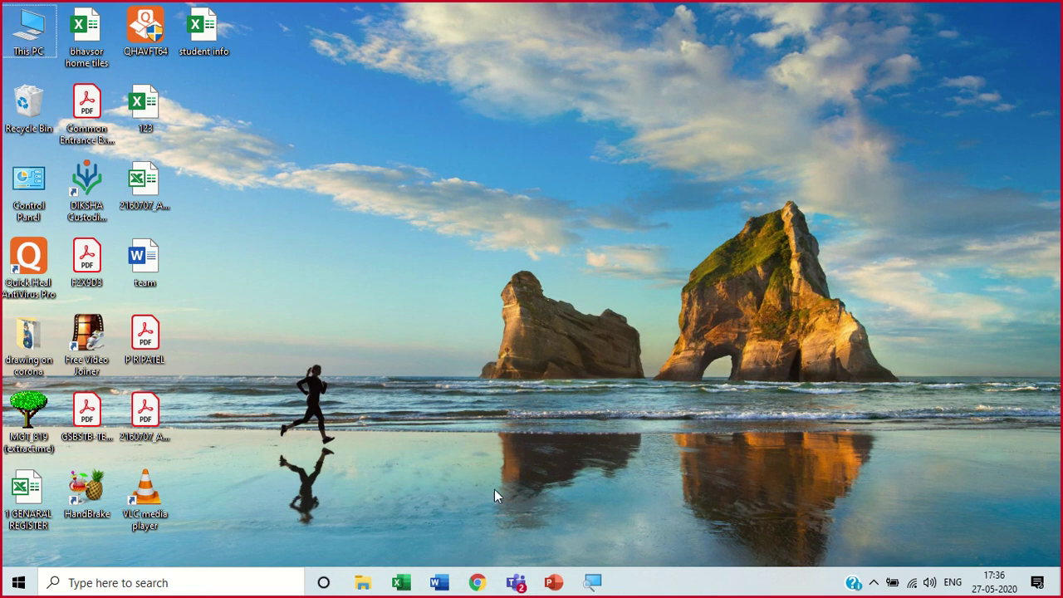
click(418, 592)
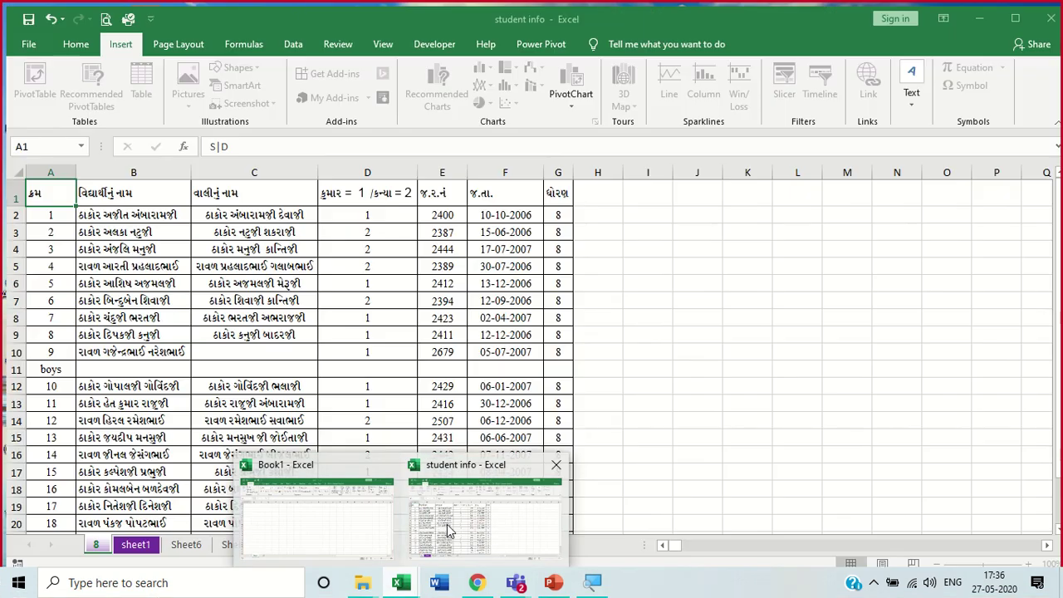
click(447, 524)
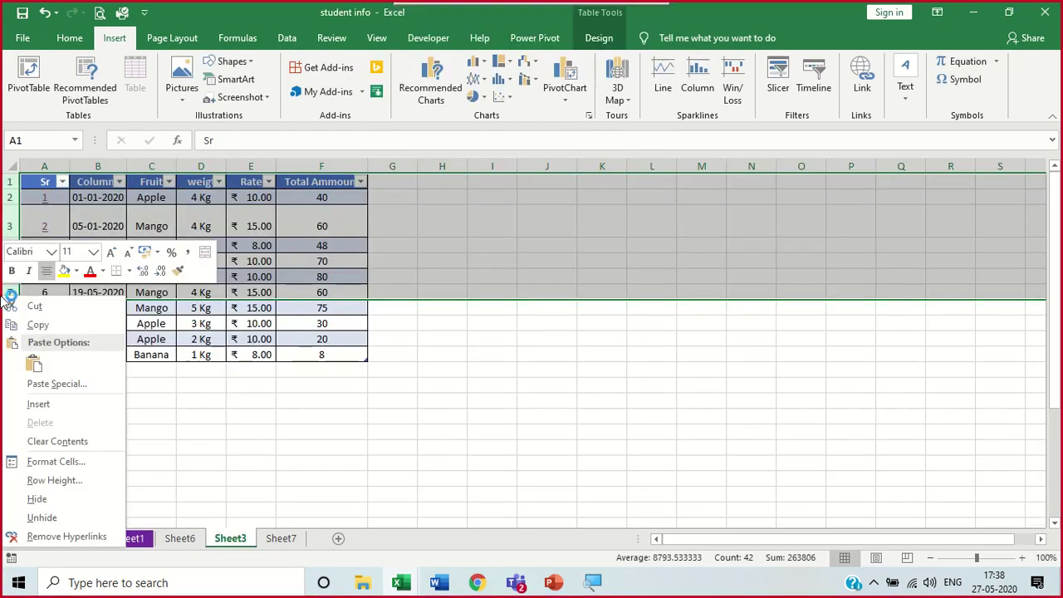
Insert seven blank rows above the fruit table in Sheet3 and select cell A1
click(39, 403)
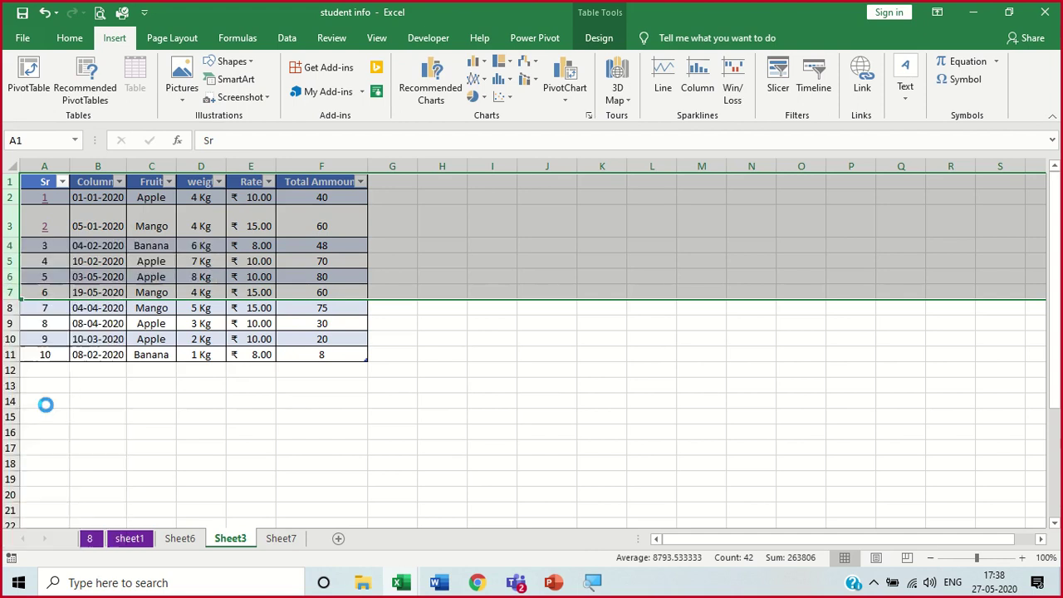
click(594, 416)
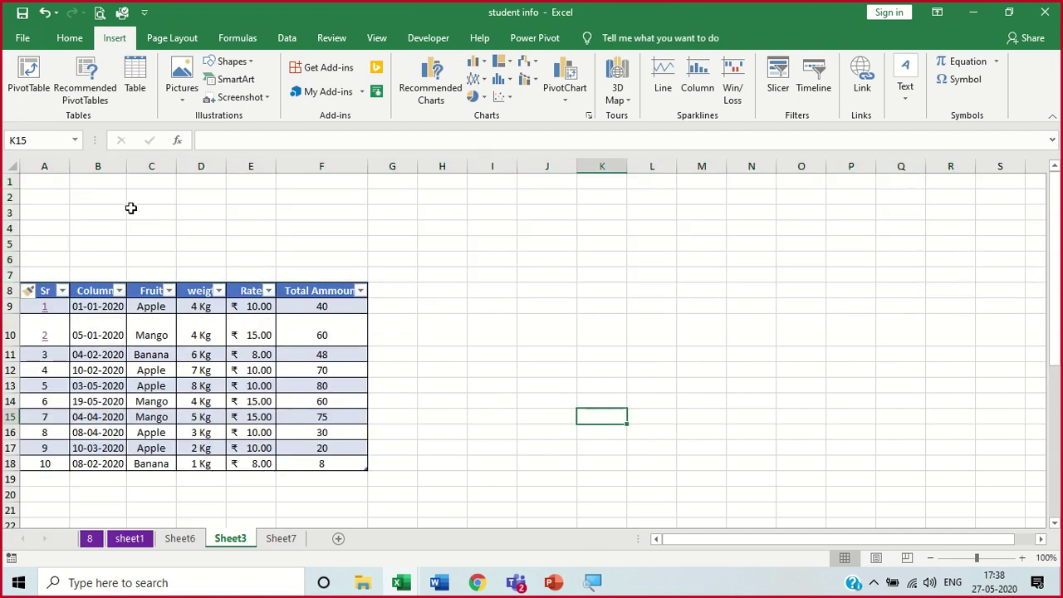
click(34, 183)
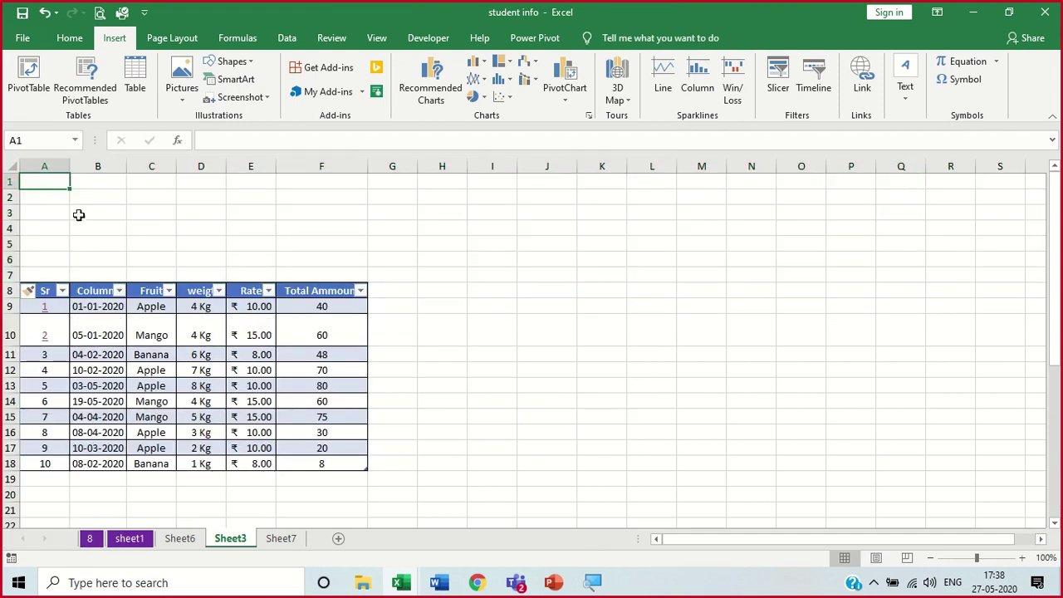
Add a page header to Sheet3 with "students data" in its centre section
click(905, 95)
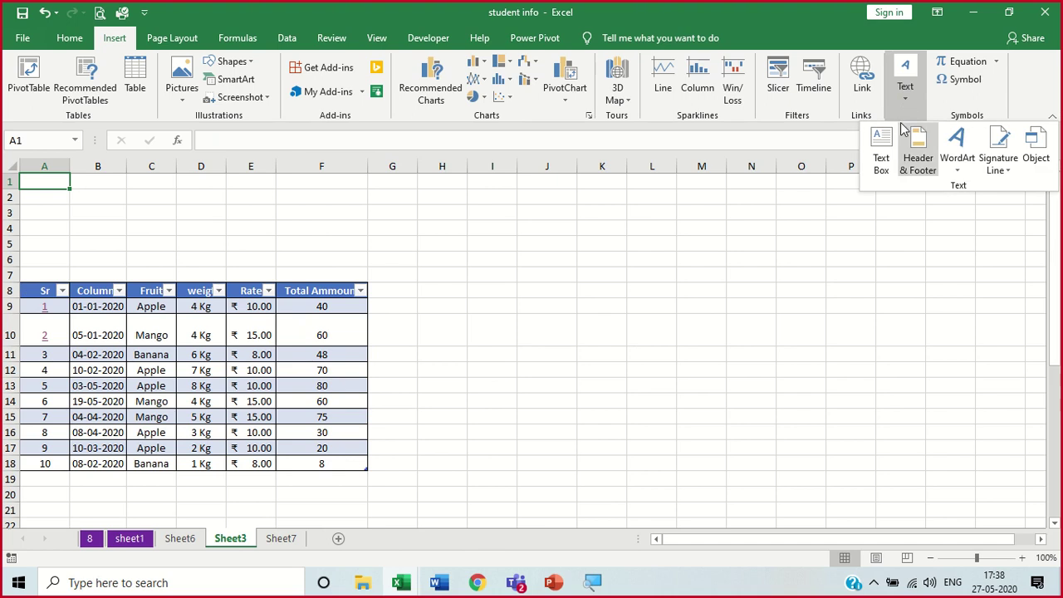
click(918, 171)
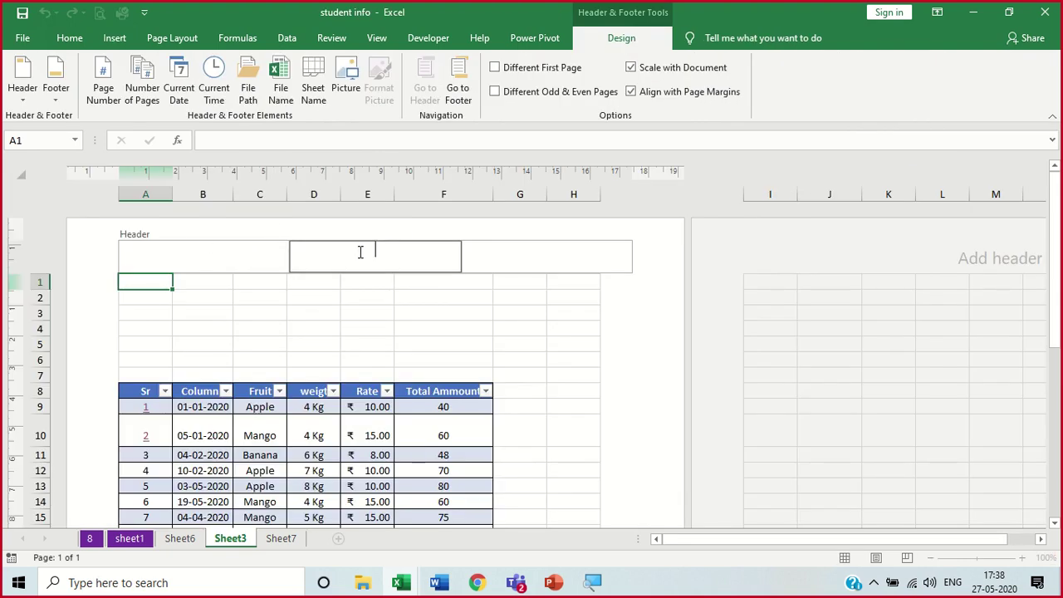
text(students data)
click(416, 326)
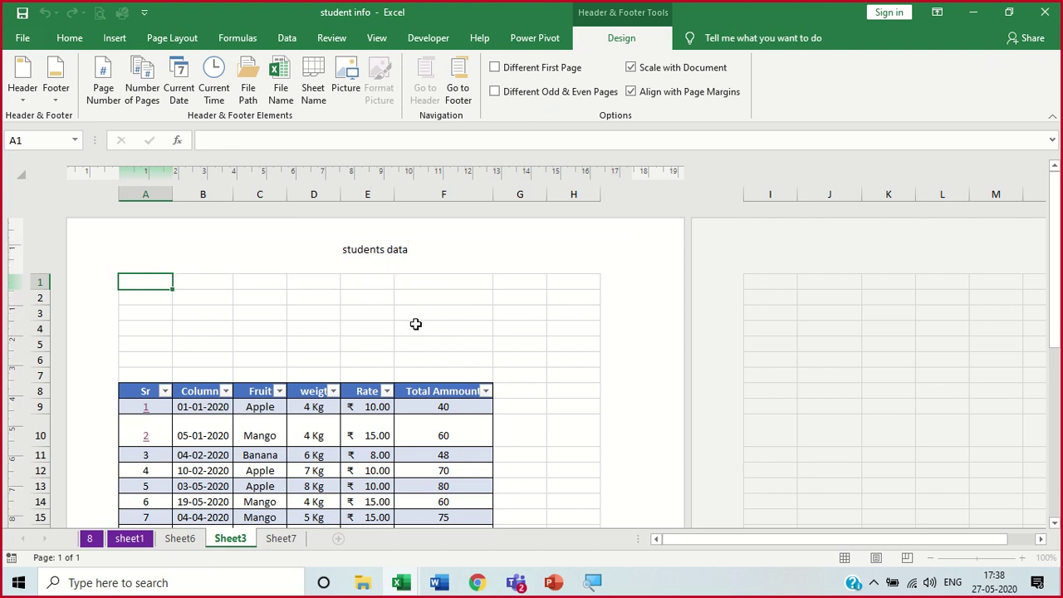
scroll(598, 340, down, 2)
scroll(596, 338, up, 2)
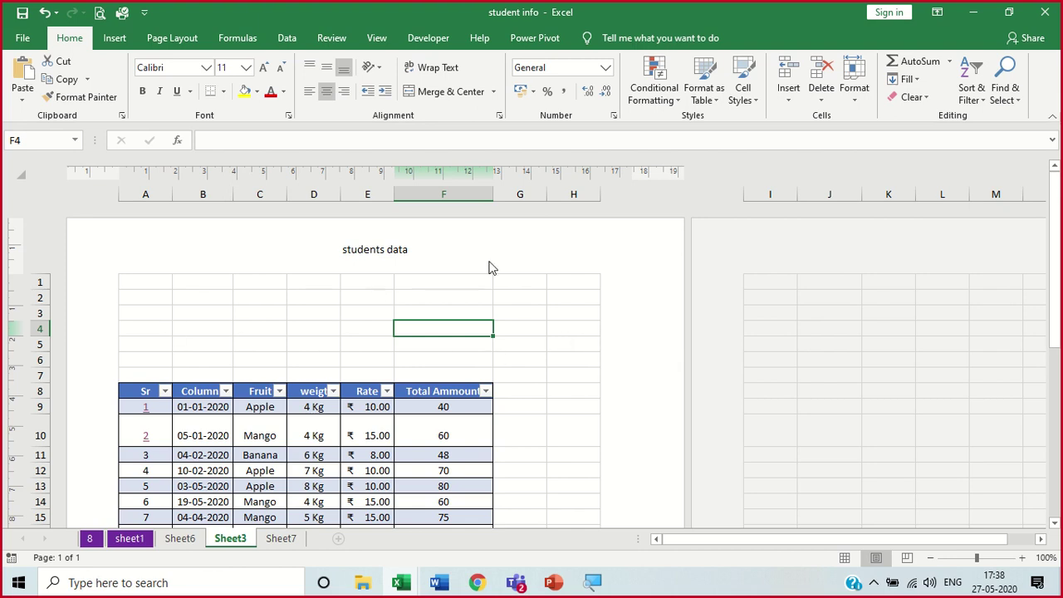
Undo the page header entry and return Sheet3 to the normal worksheet view
click(112, 39)
click(907, 100)
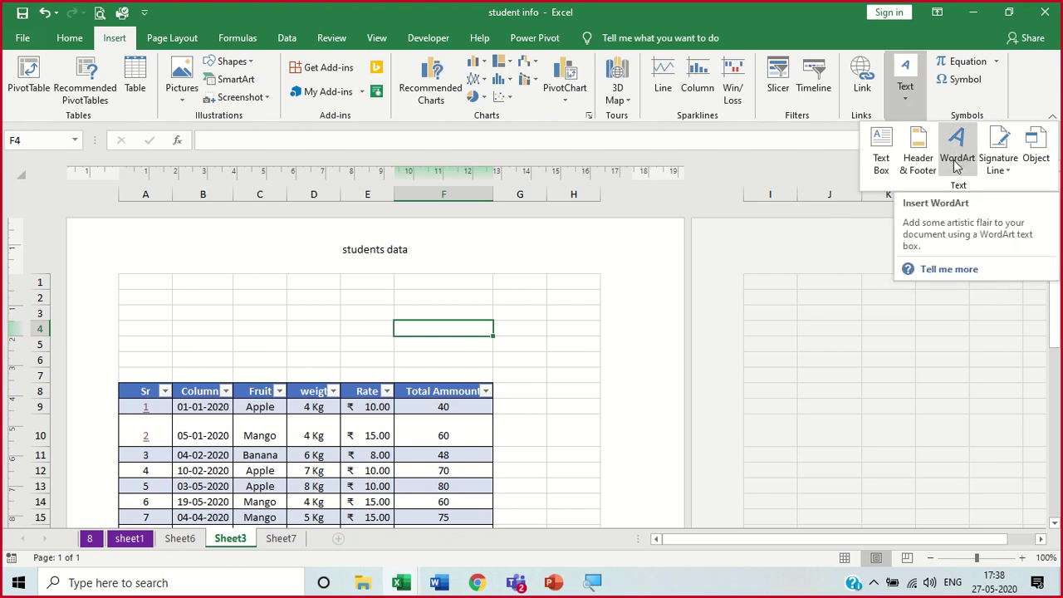
click(615, 330)
key(ctrl+z)
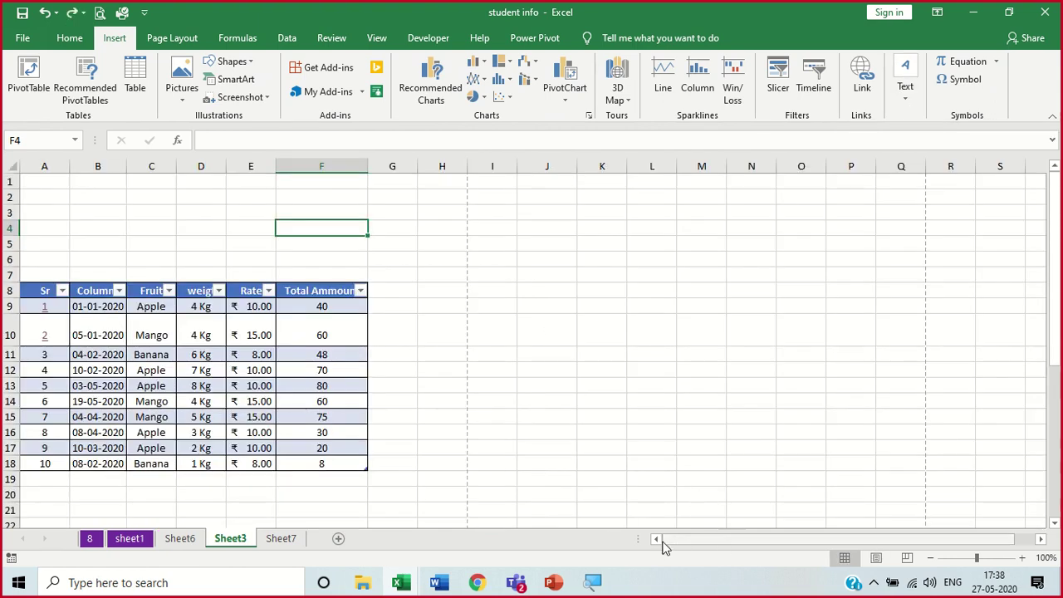
Insert a WordArt object in Sheet3 using the light blue style in the third row, third column of the gallery
click(43, 183)
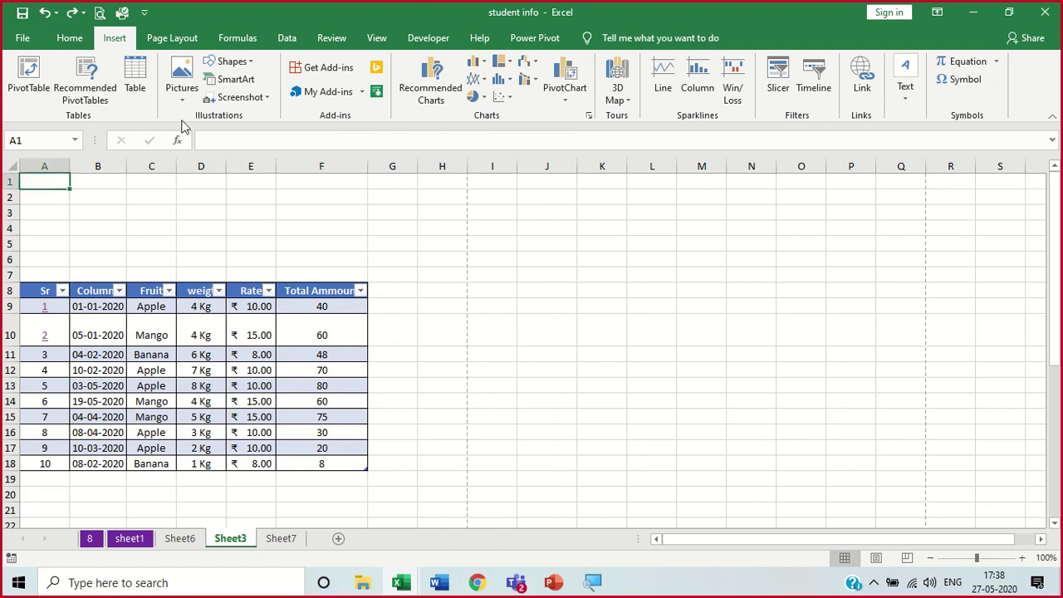
click(907, 100)
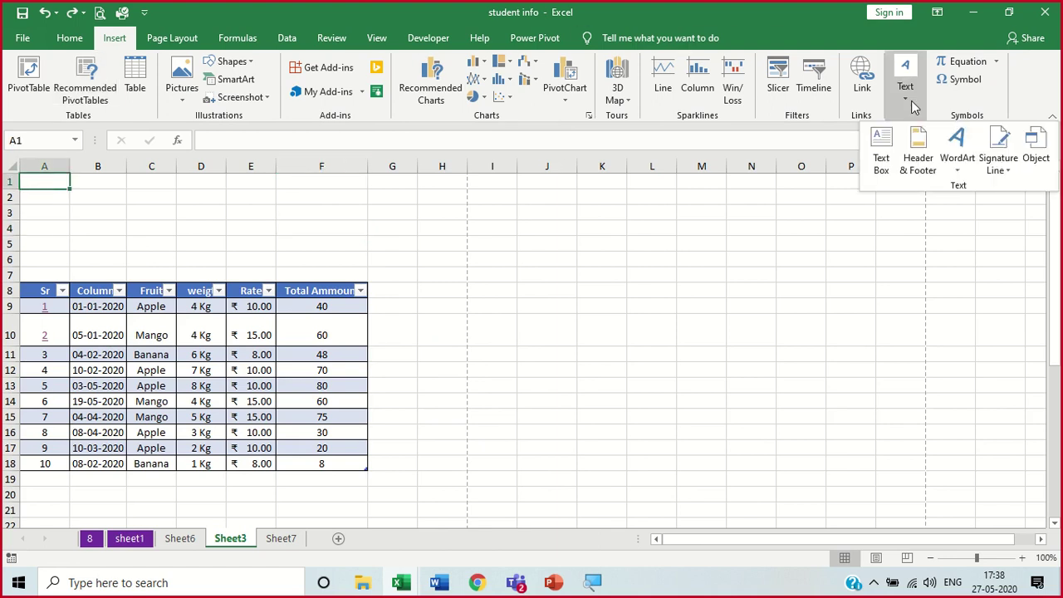
click(950, 156)
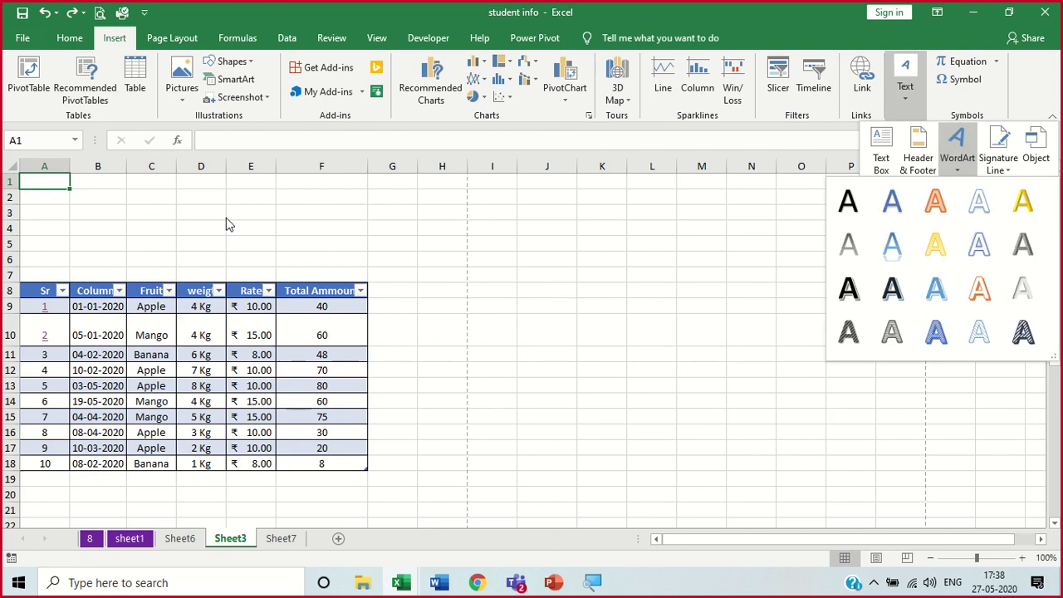
click(936, 303)
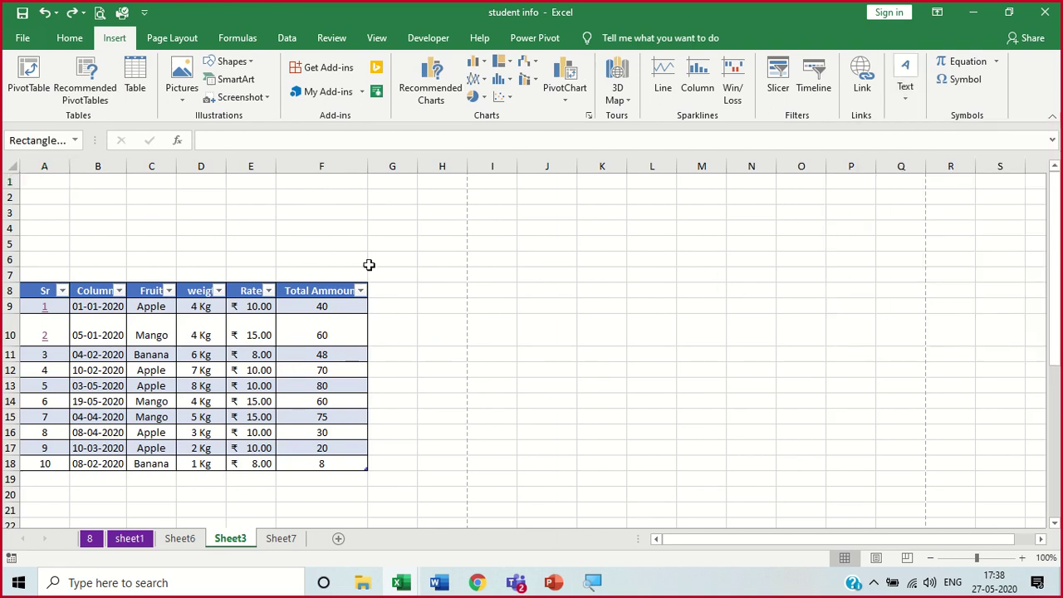
click(702, 350)
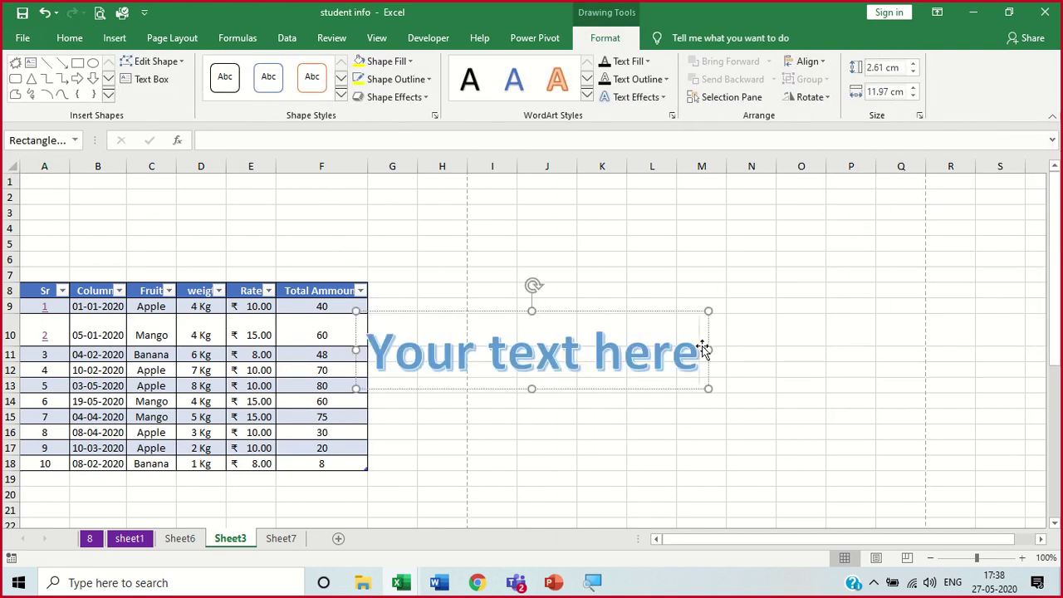
Replace the WordArt placeholder text in Sheet3 with "students data my school"
drag(705, 349, 388, 362)
text(student)
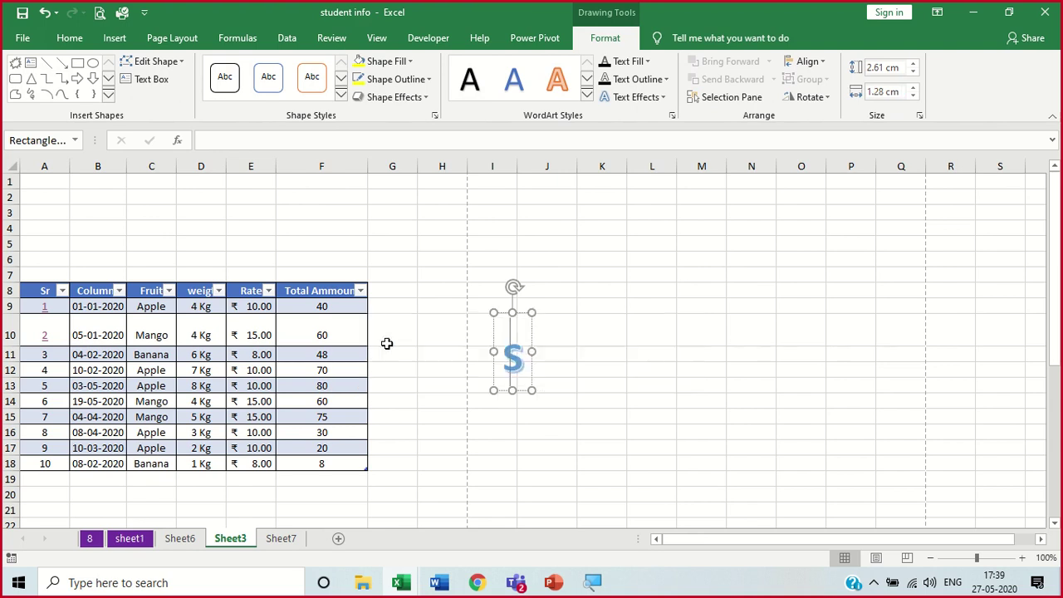
text(s )
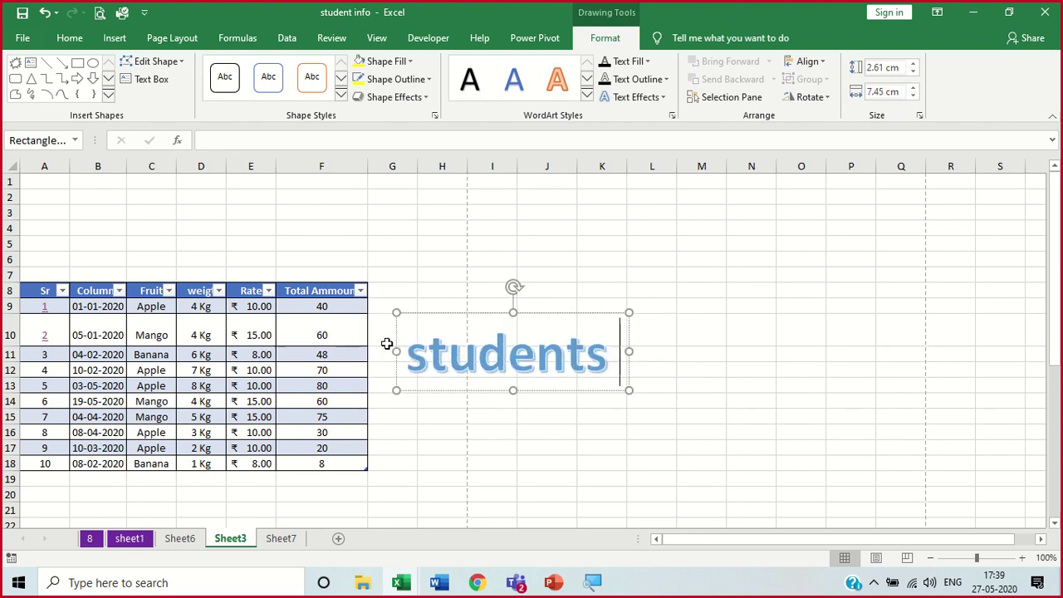
text(data )
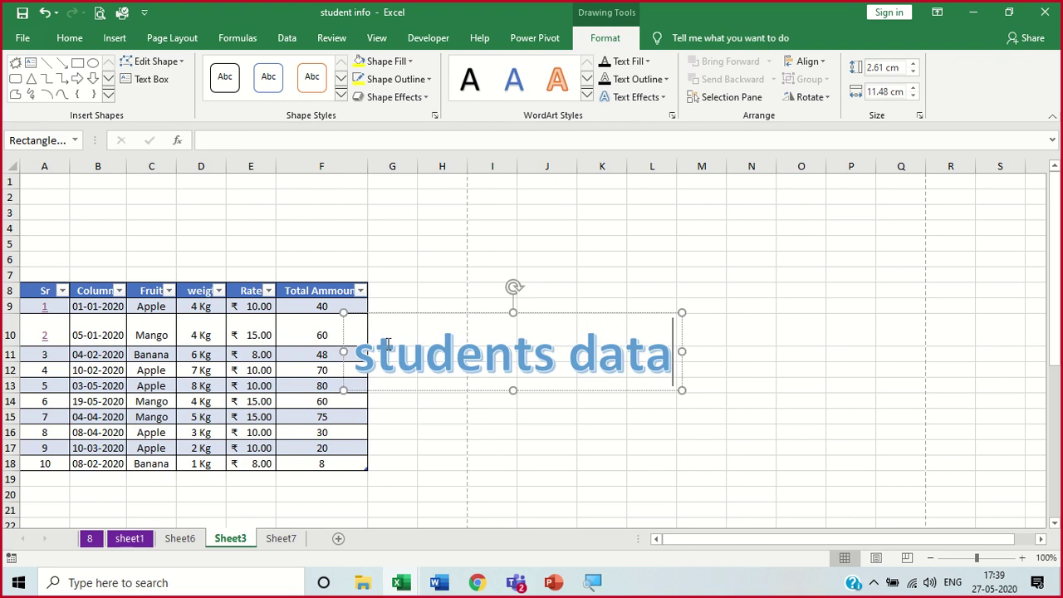
text(my )
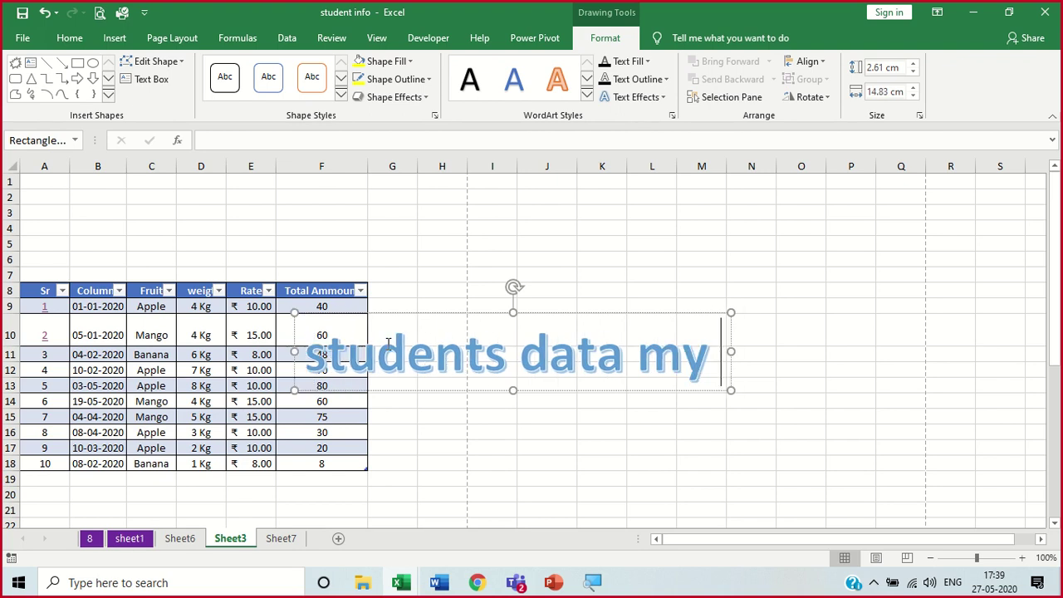
text(school)
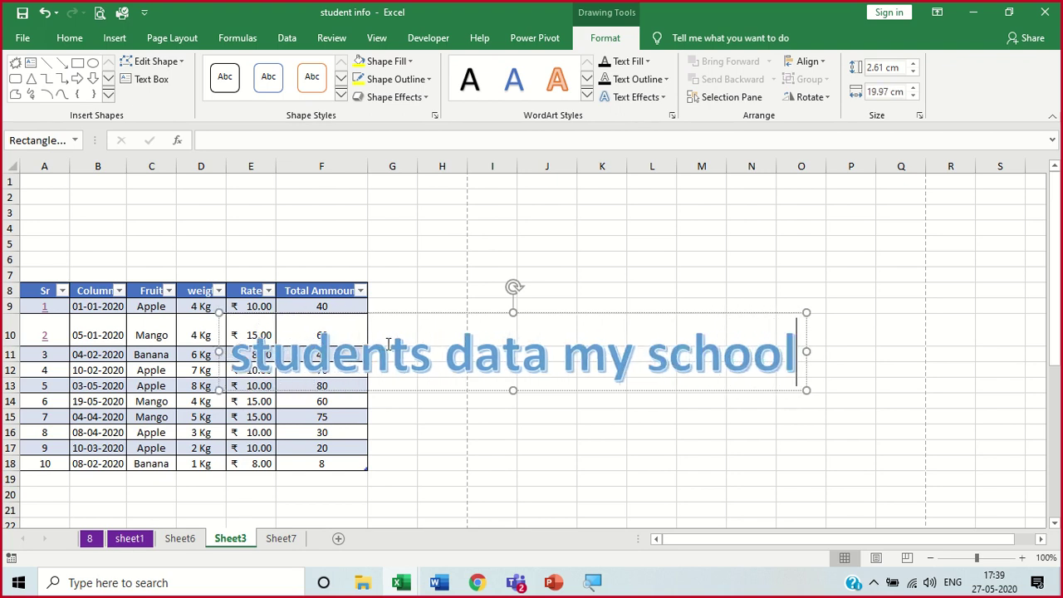
click(648, 433)
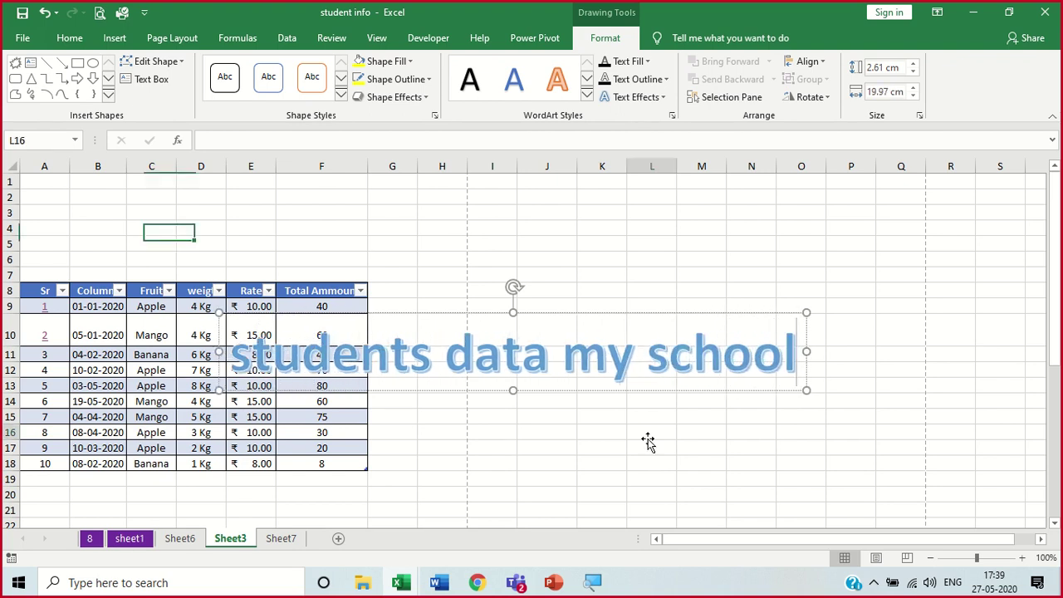
Move the WordArt into the blank area beside the fruit table and stretch its height to about 8.67 cm
click(606, 320)
mouse_move(605, 316)
mouse_down()
mouse_move(650, 216)
mouse_move(806, 209)
mouse_up()
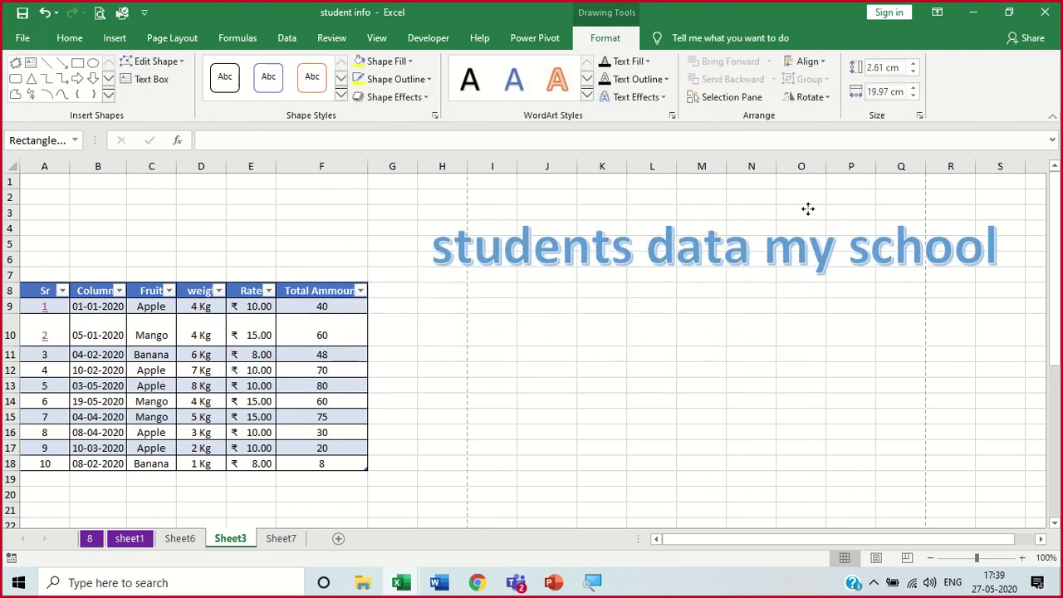
drag(714, 282, 726, 461)
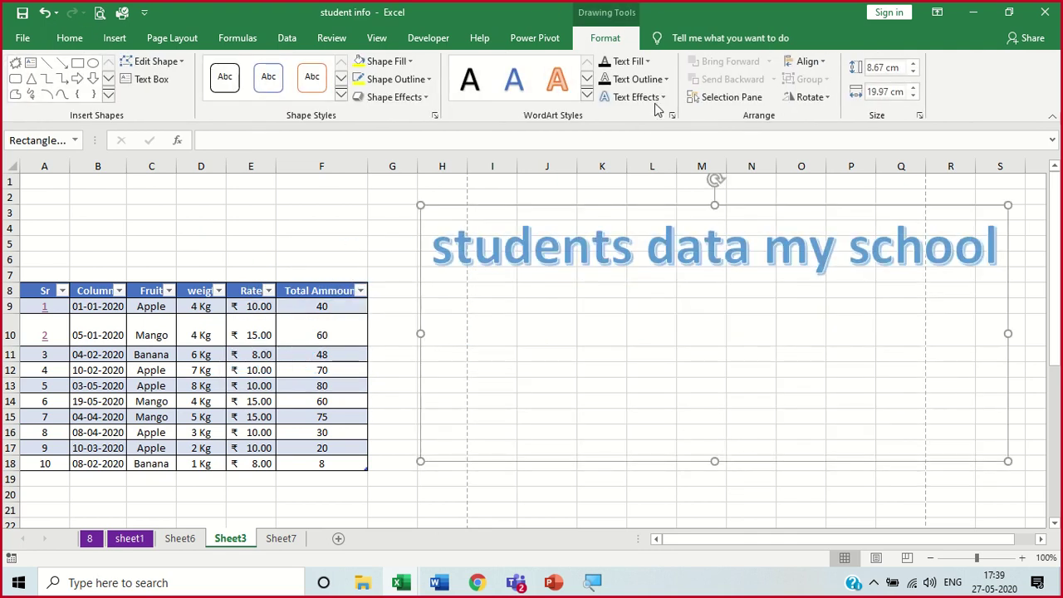
Apply an upward arch text transform to the WordArt and stretch its height to about 12.45 cm
click(665, 97)
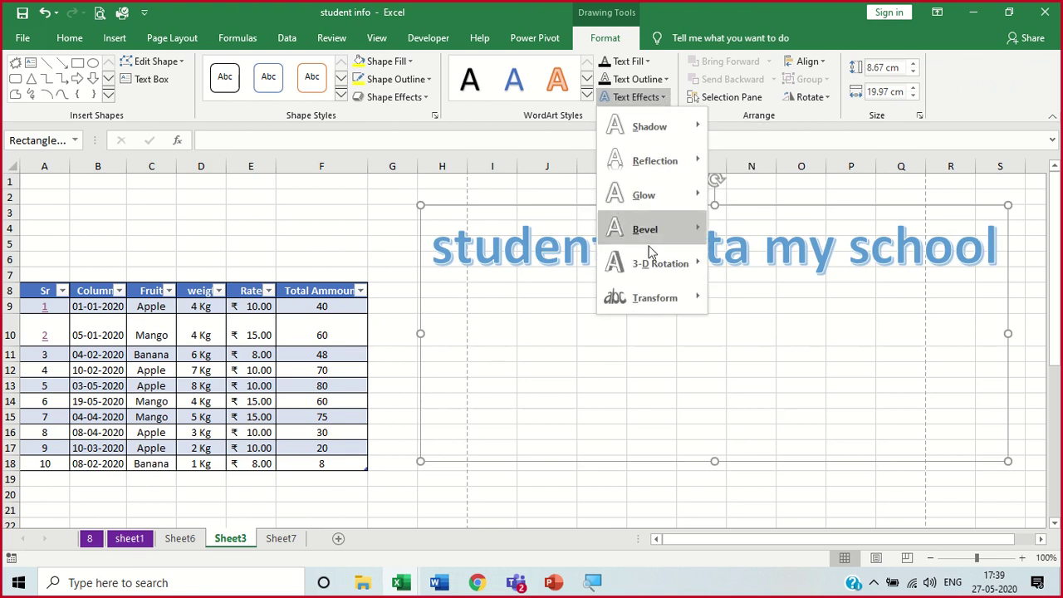
mouse_move(692, 290)
click(738, 247)
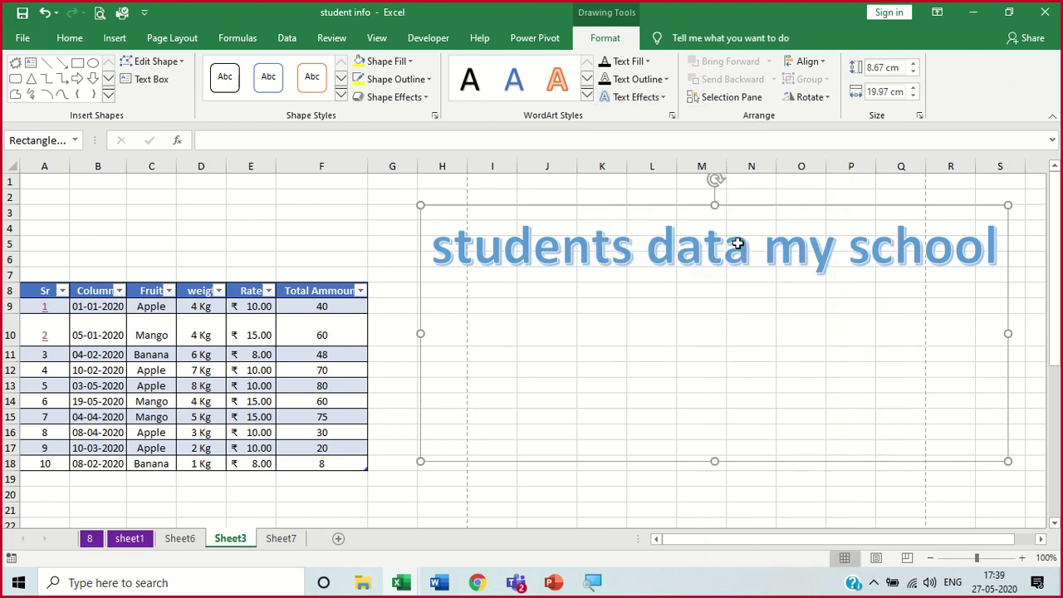
click(712, 477)
scroll(711, 498, down, 1)
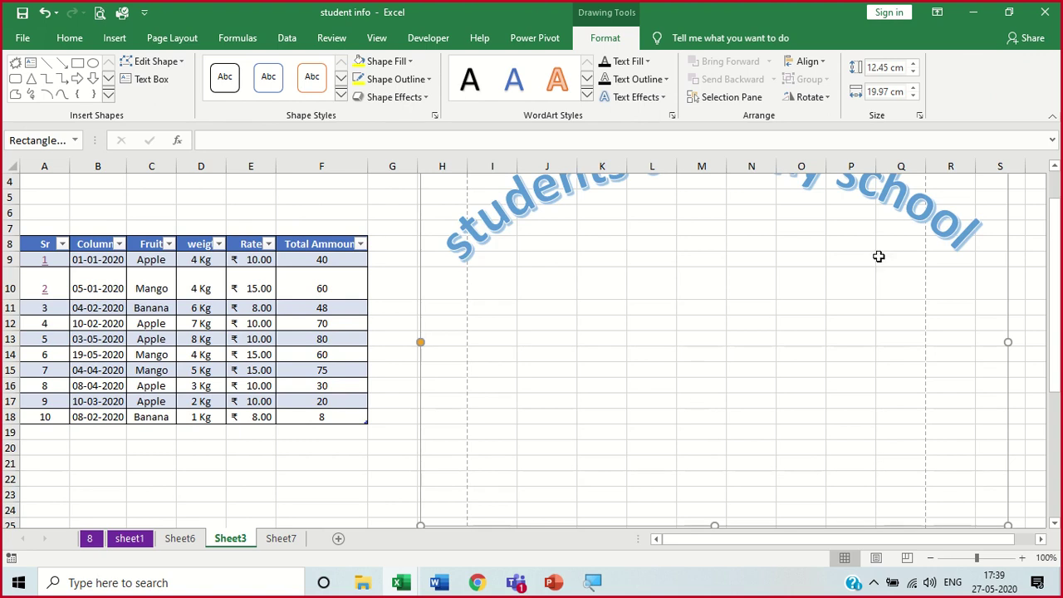
Shrink the arched WordArt to about 8.3 cm high by 5.65 cm wide and move it over the fruit table's header
drag(881, 248, 433, 246)
click(420, 354)
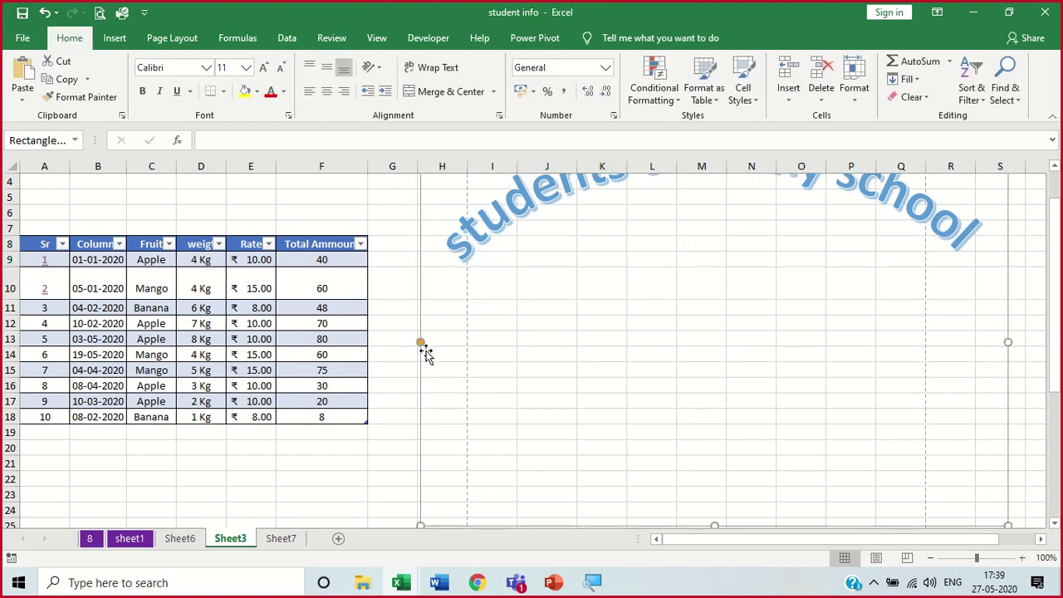
drag(421, 355, 9, 306)
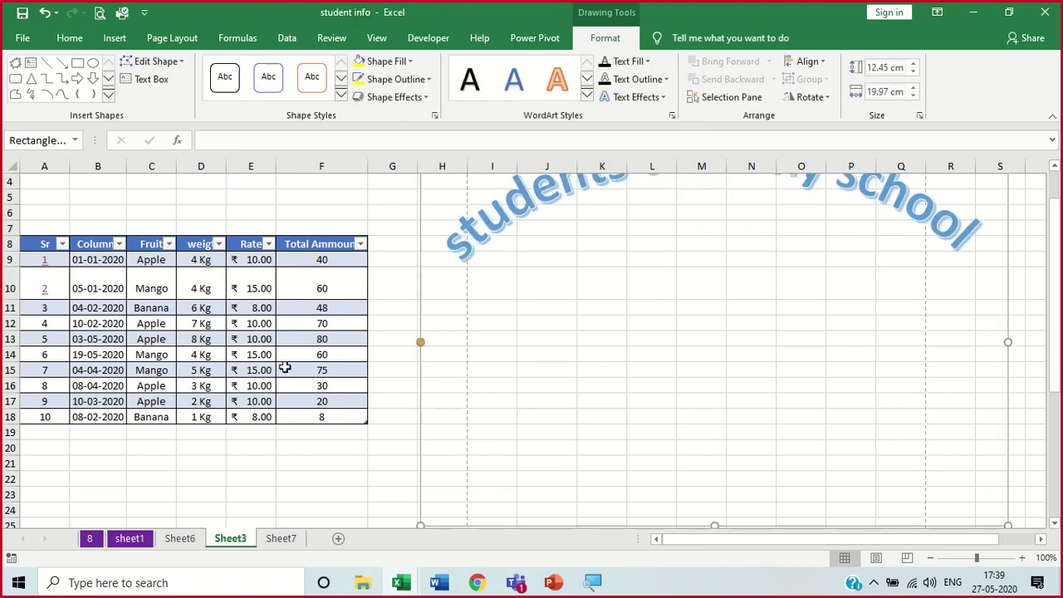
drag(1008, 517, 585, 386)
drag(548, 323, 412, 331)
mouse_move(422, 374)
mouse_down()
mouse_move(45, 340)
mouse_move(93, 331)
mouse_up()
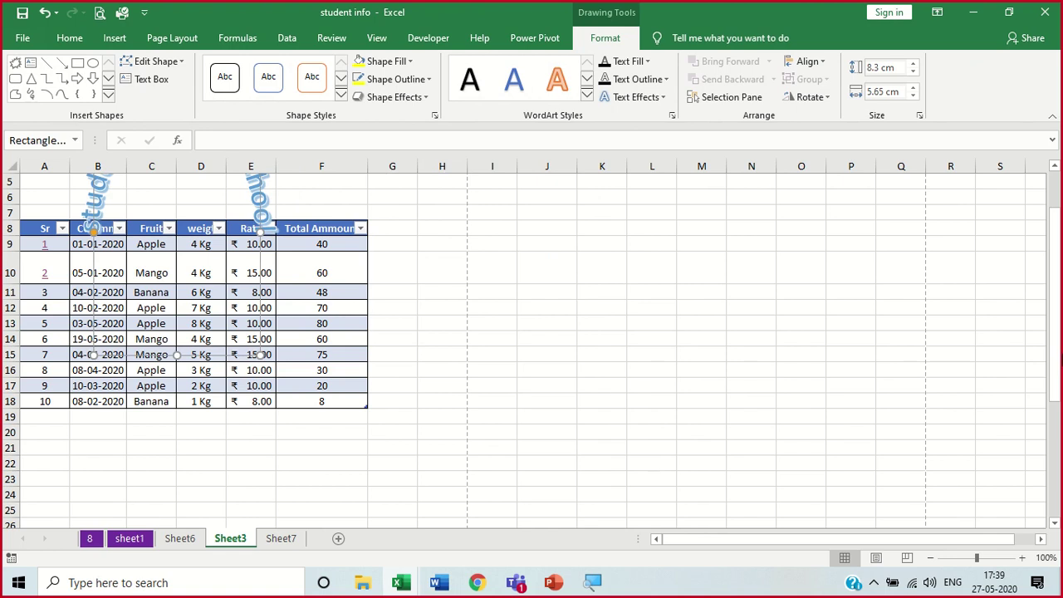
drag(1055, 353, 1055, 279)
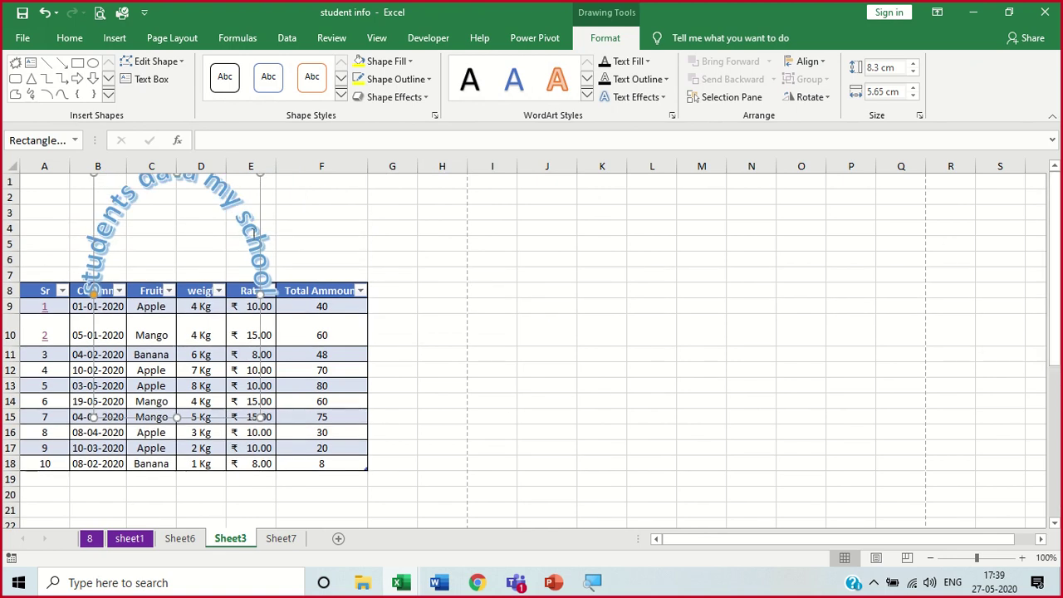
Enlarge the arched WordArt to about 8.47 cm high by 11.12 cm wide so it spans the fruit table
drag(260, 295, 302, 291)
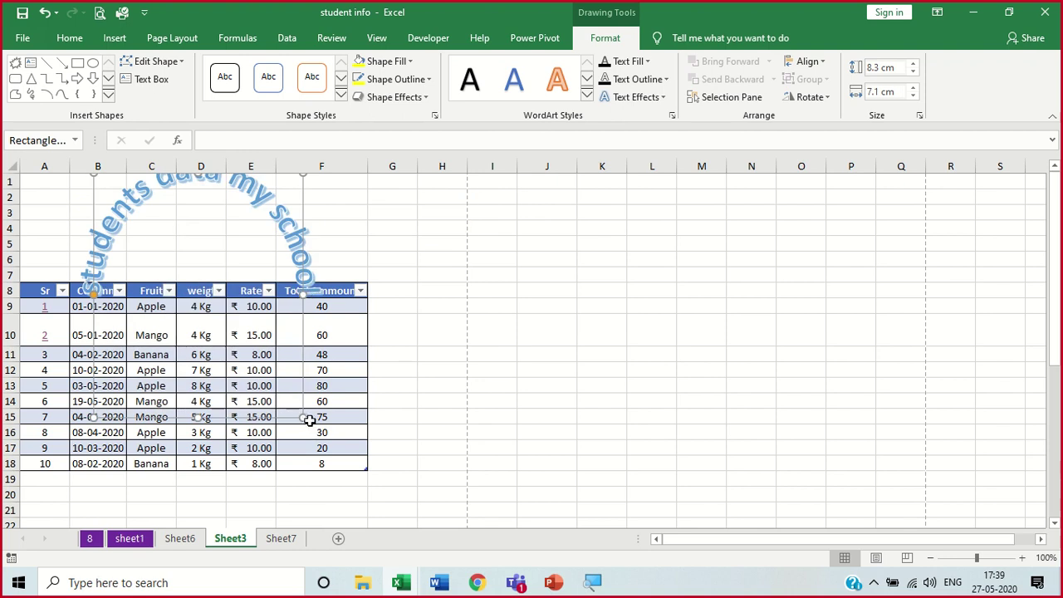
drag(303, 418, 324, 422)
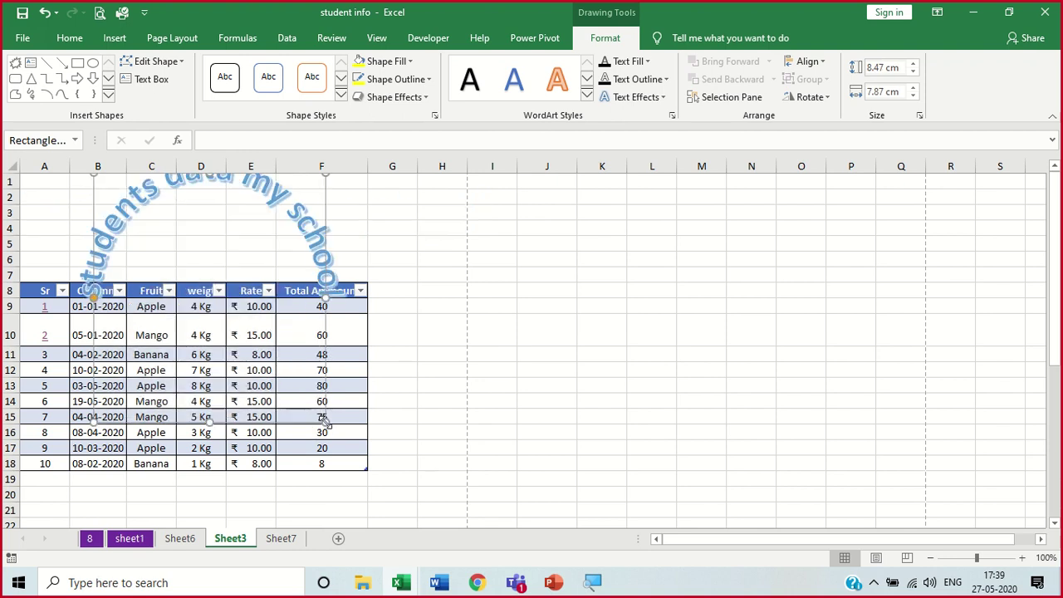
drag(328, 297, 421, 298)
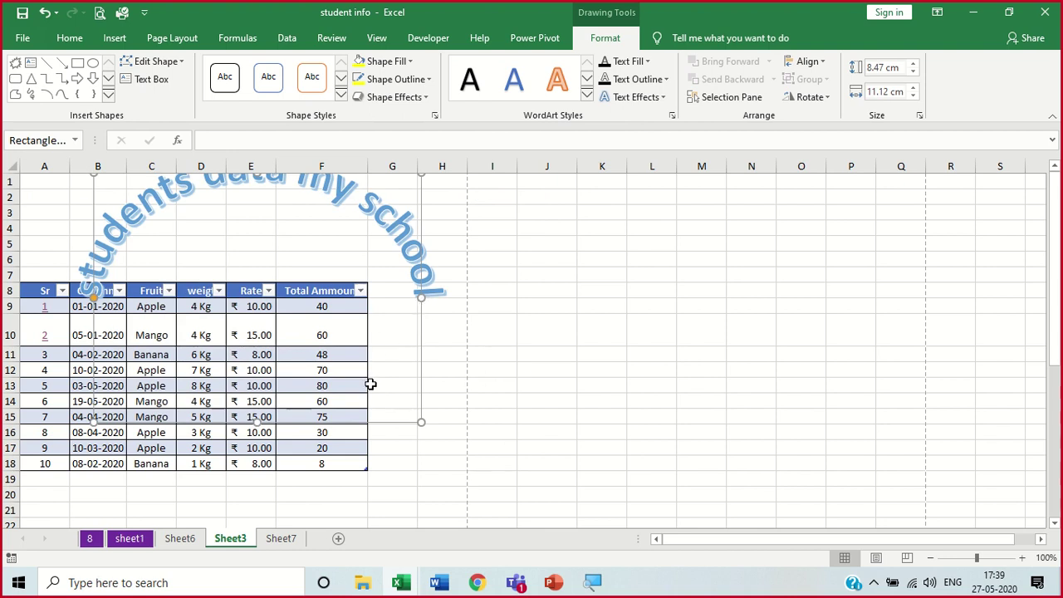
click(519, 493)
drag(680, 542, 573, 534)
Insert a blank column before column A, ahead of the fruit table
click(43, 165)
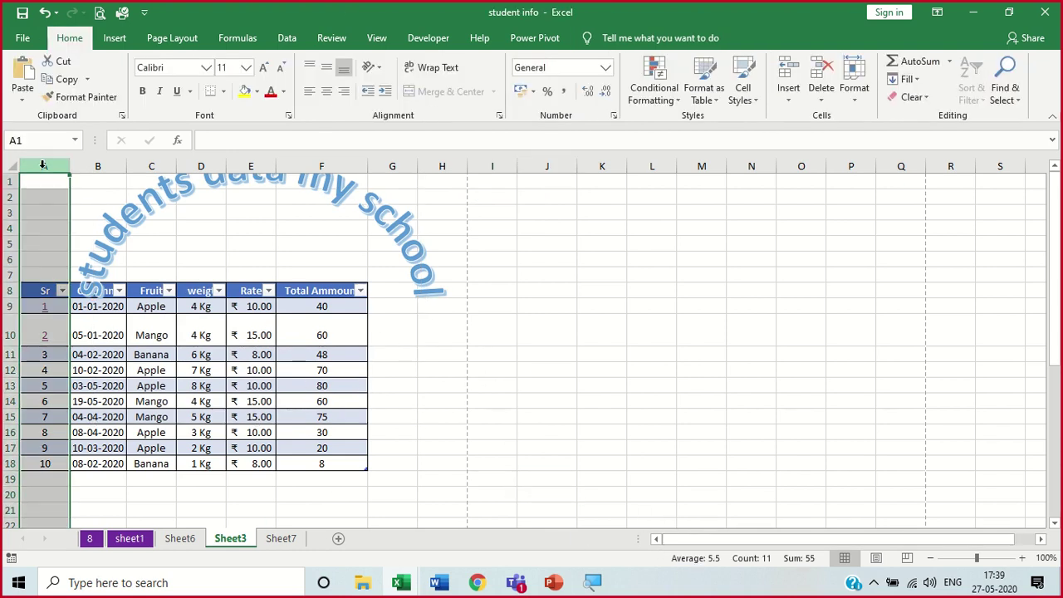
right_click(43, 166)
click(81, 277)
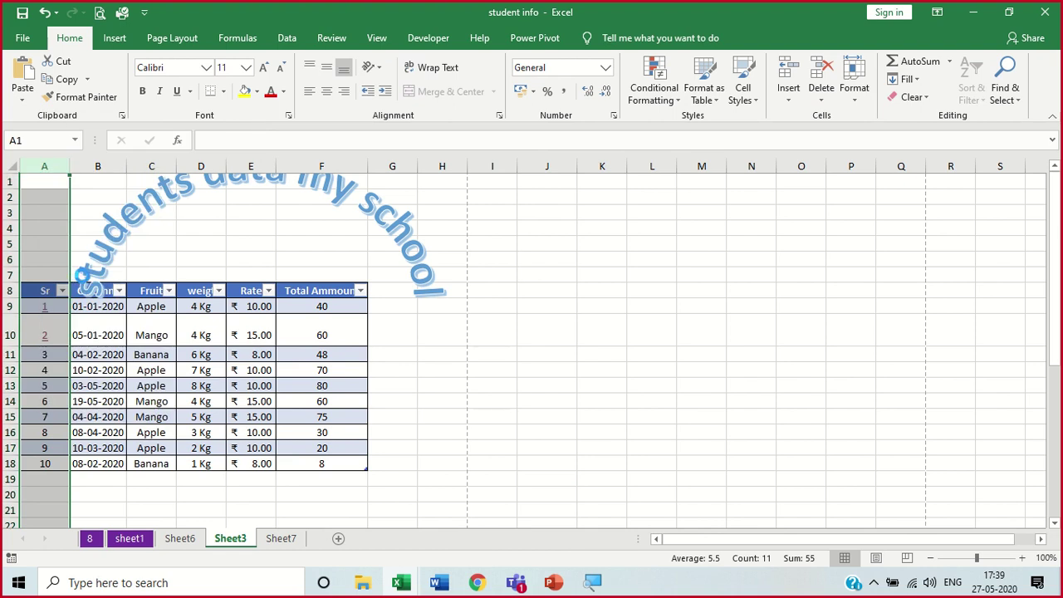
click(635, 386)
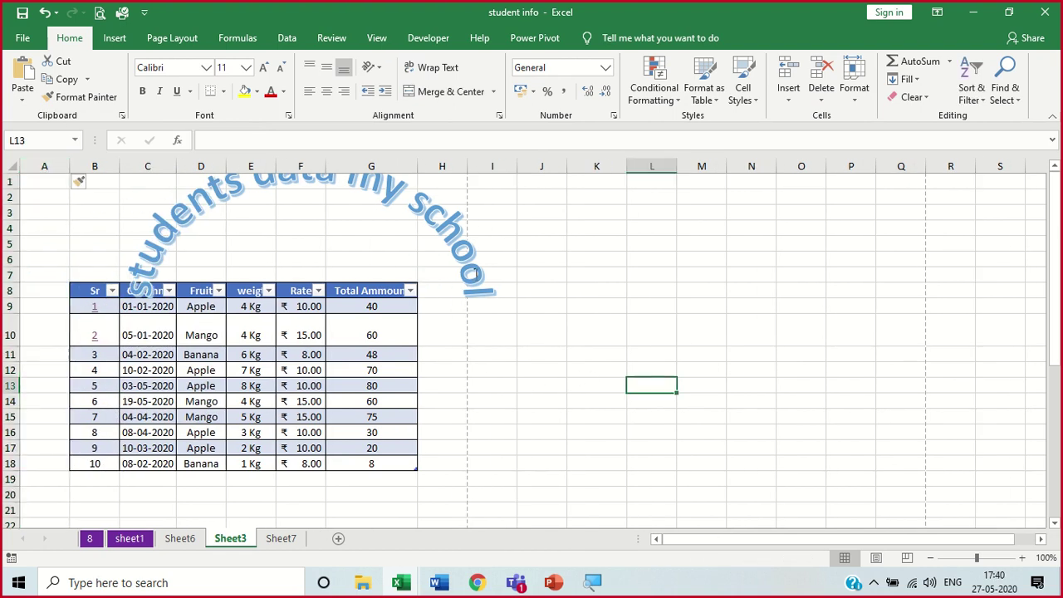
Realign the arched WordArt with the shifted table's width and reduce its height so the text clears the header row
click(465, 249)
drag(474, 321, 401, 305)
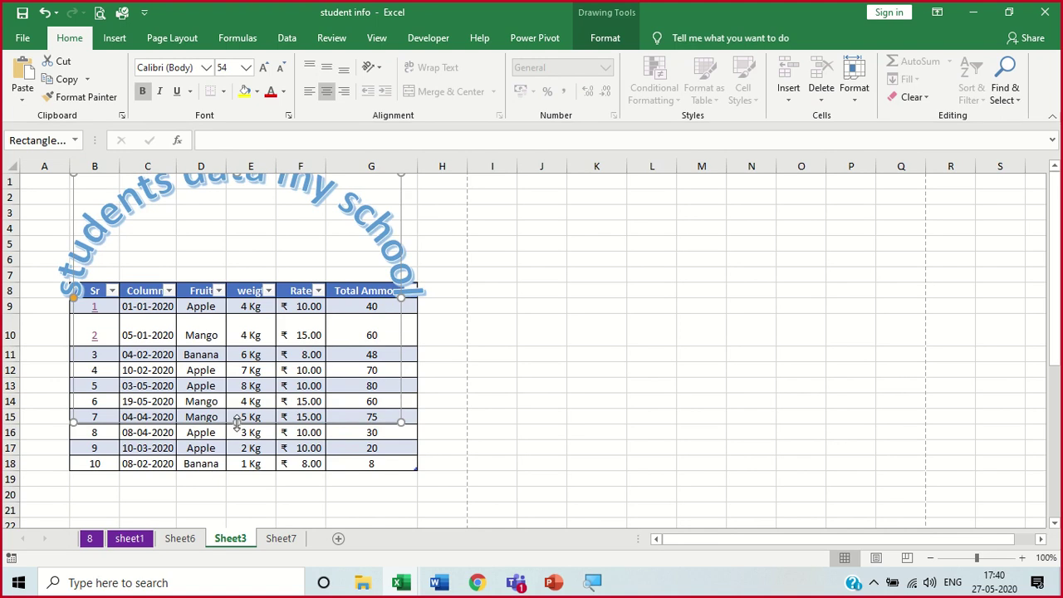
drag(237, 420, 246, 342)
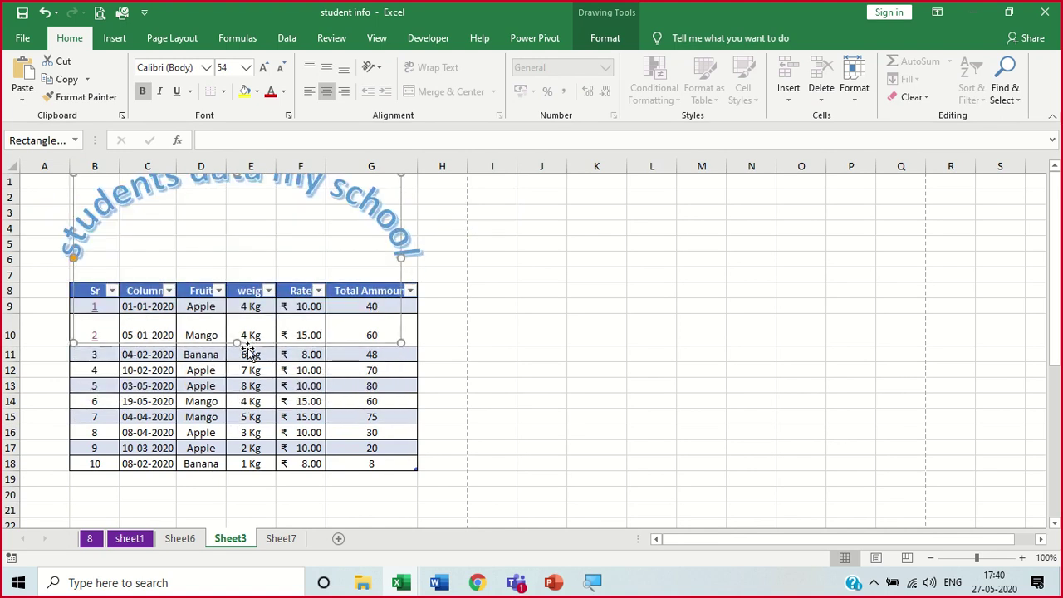
click(575, 365)
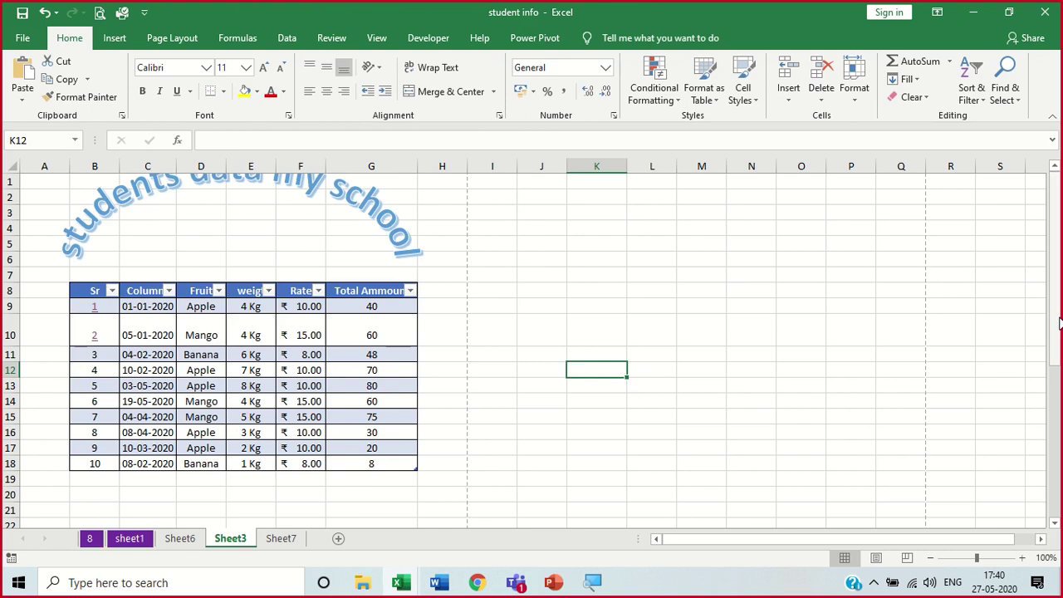
click(786, 293)
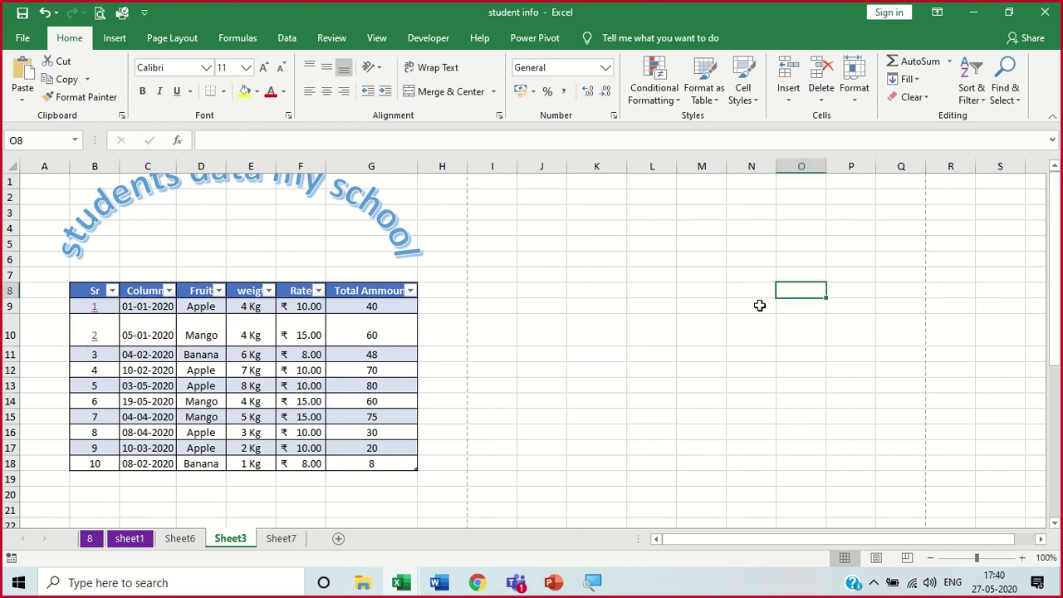
Shift the WordArt slightly down and to the right so its whole arch fits above the fruit table
click(383, 227)
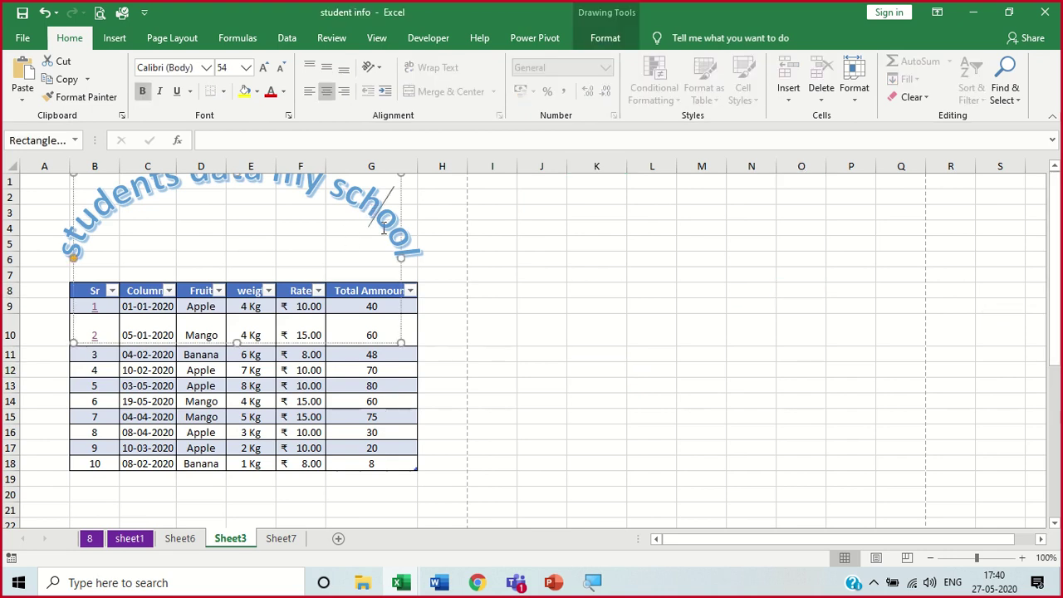
drag(399, 256, 408, 291)
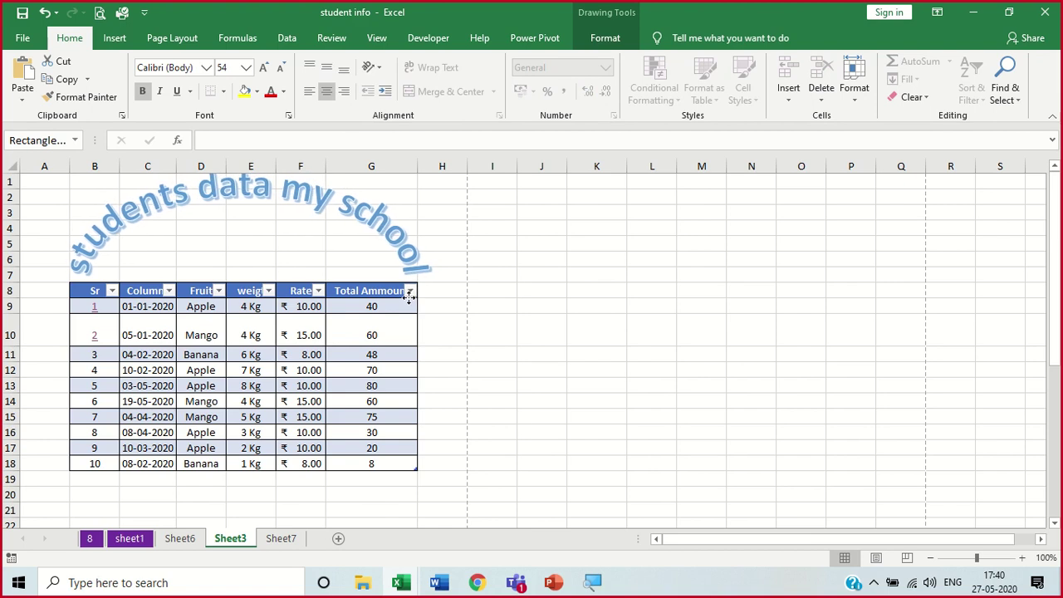
click(581, 351)
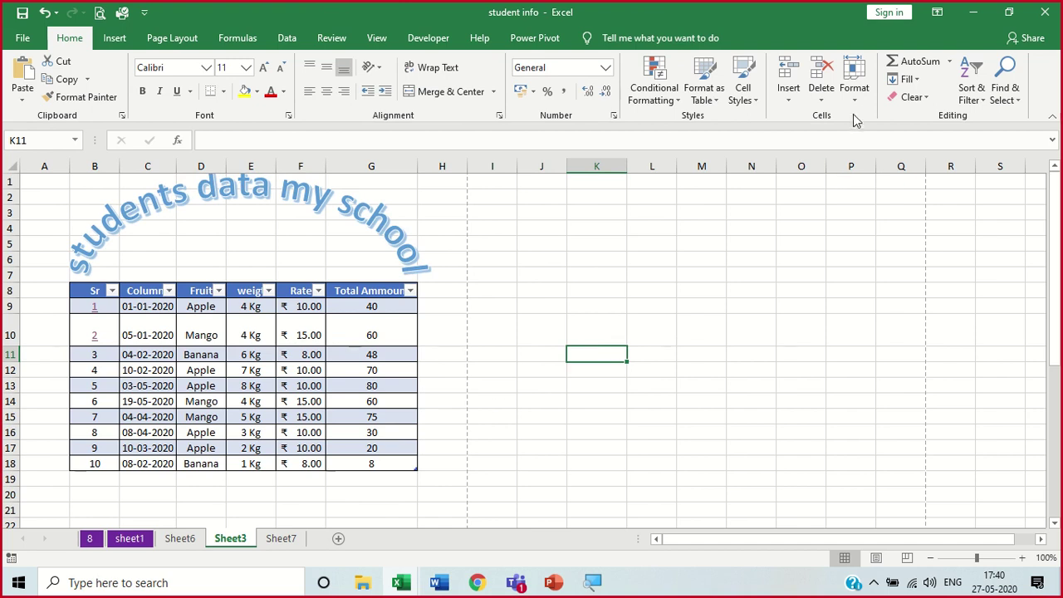
click(387, 241)
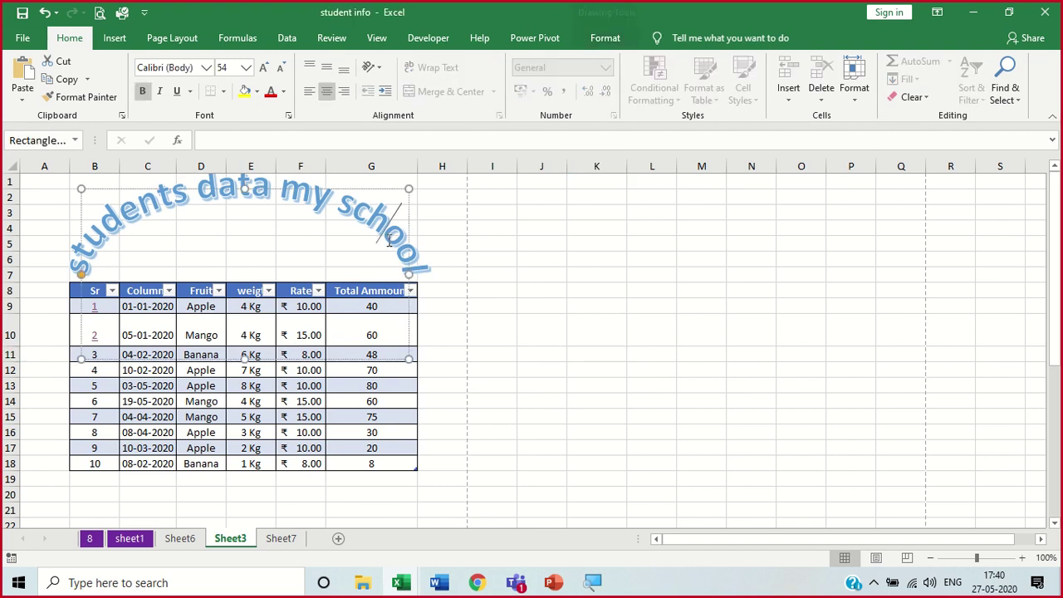
click(605, 39)
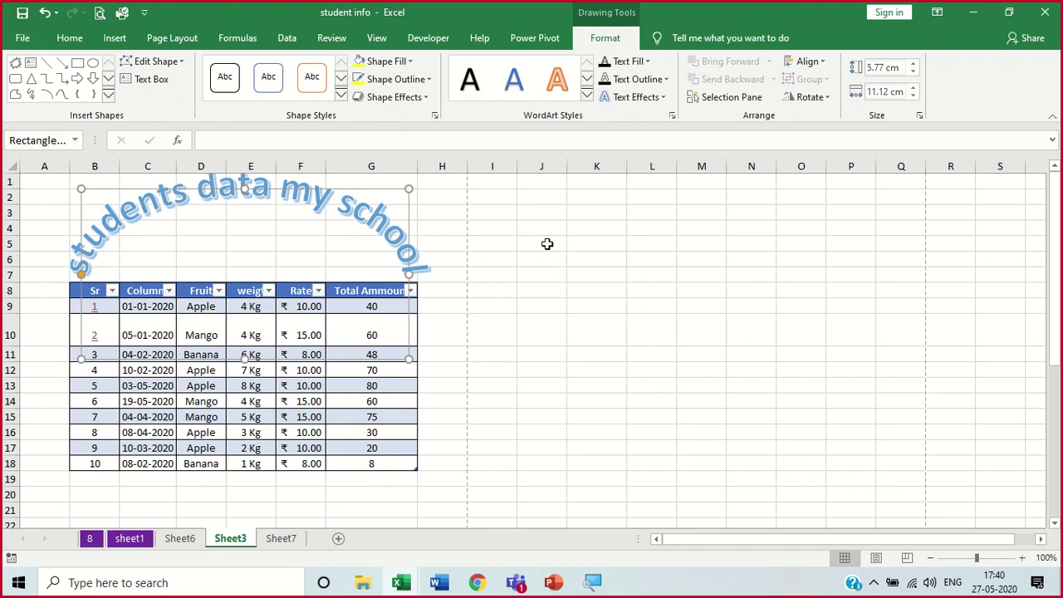
Insert the built-in Area of Circle equation with cell K10 selected and widen its box to span columns I to N
click(114, 38)
click(573, 327)
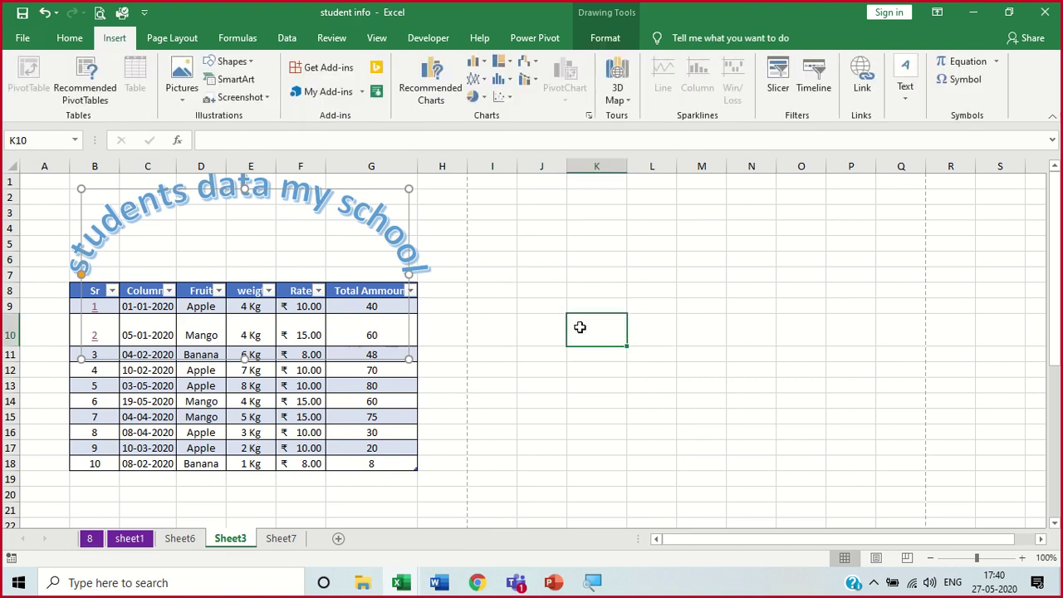
click(997, 63)
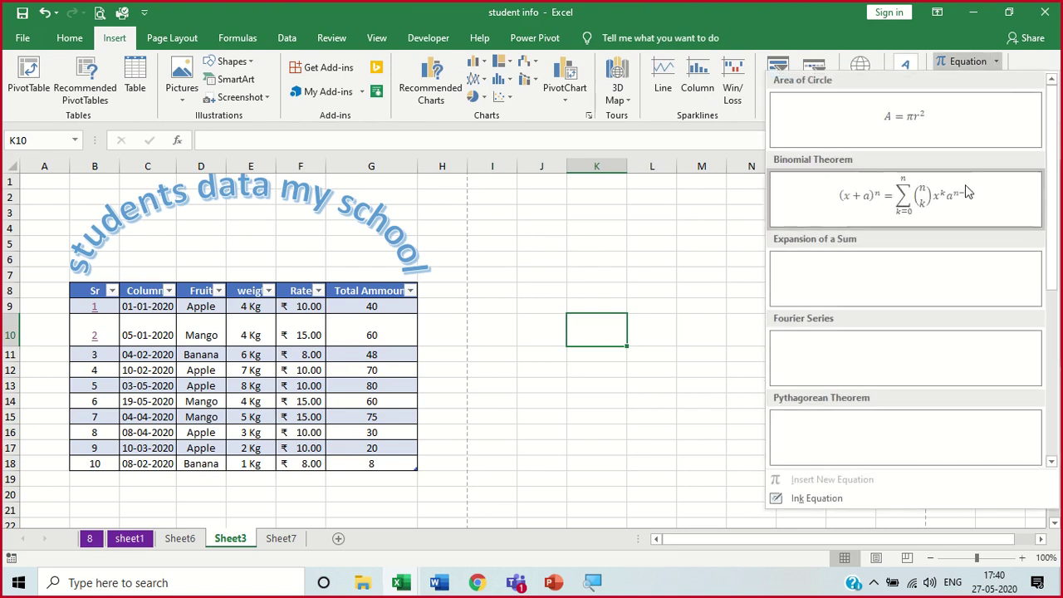
click(930, 135)
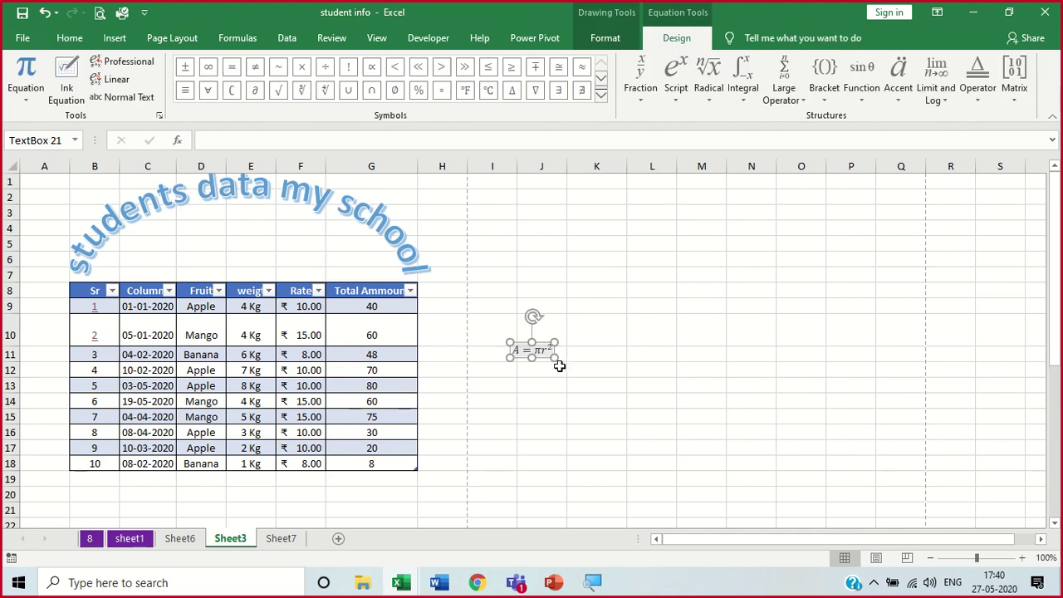
drag(555, 357, 735, 437)
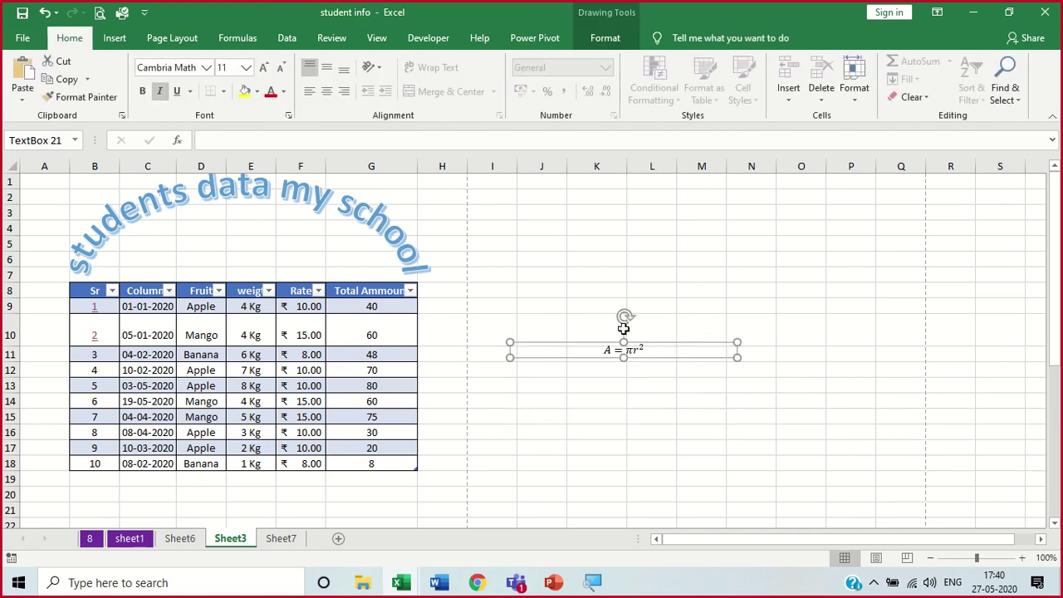
click(121, 39)
click(70, 39)
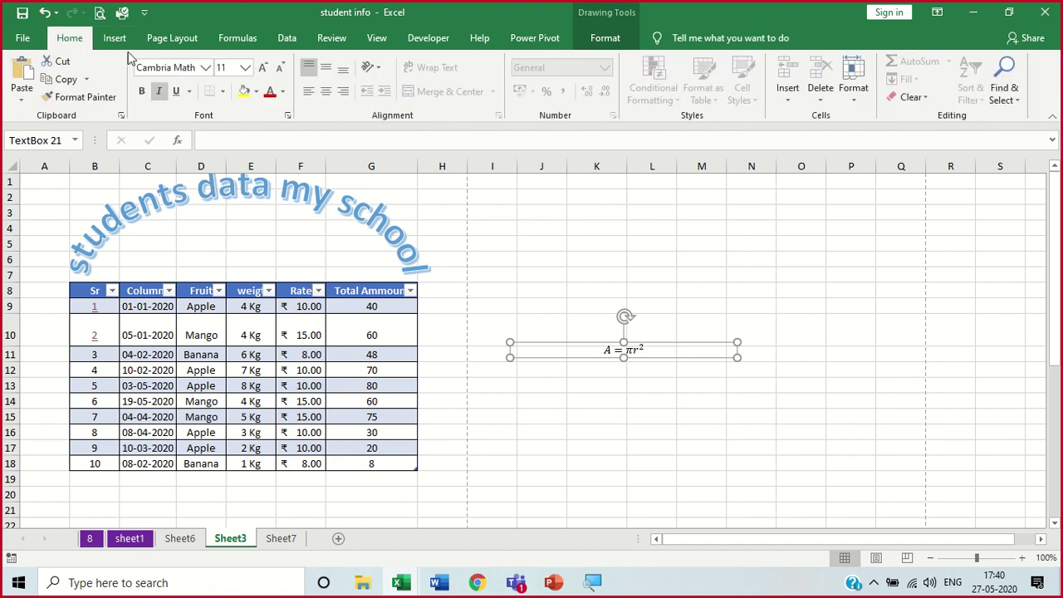
Enlarge the Area of Circle equation's text to font size 36
click(263, 70)
click(263, 69)
click(262, 69)
click(262, 69)
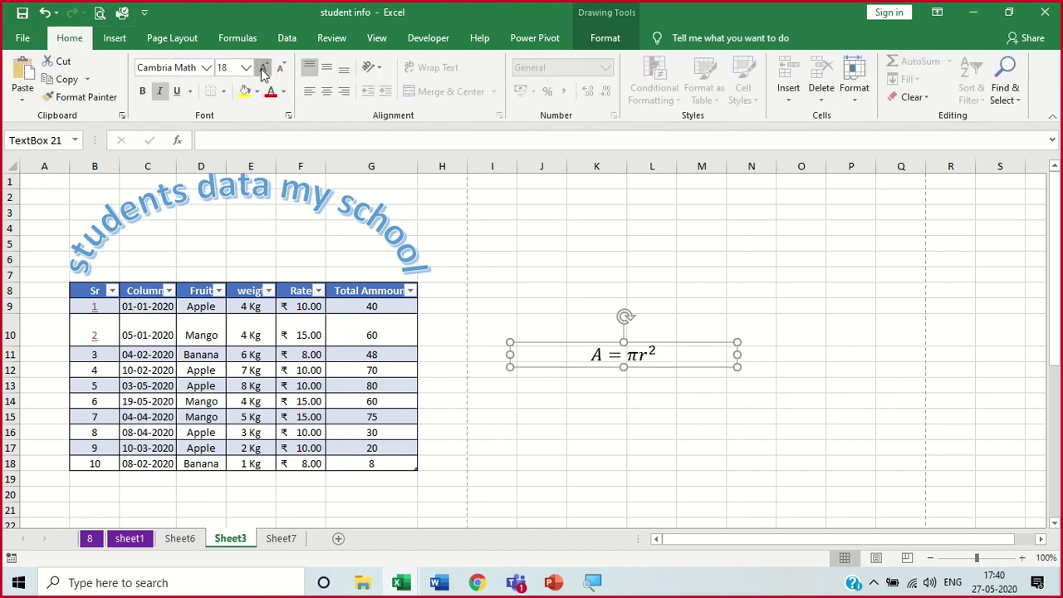
click(262, 70)
click(263, 70)
click(263, 70)
click(262, 69)
click(263, 70)
click(262, 70)
click(591, 400)
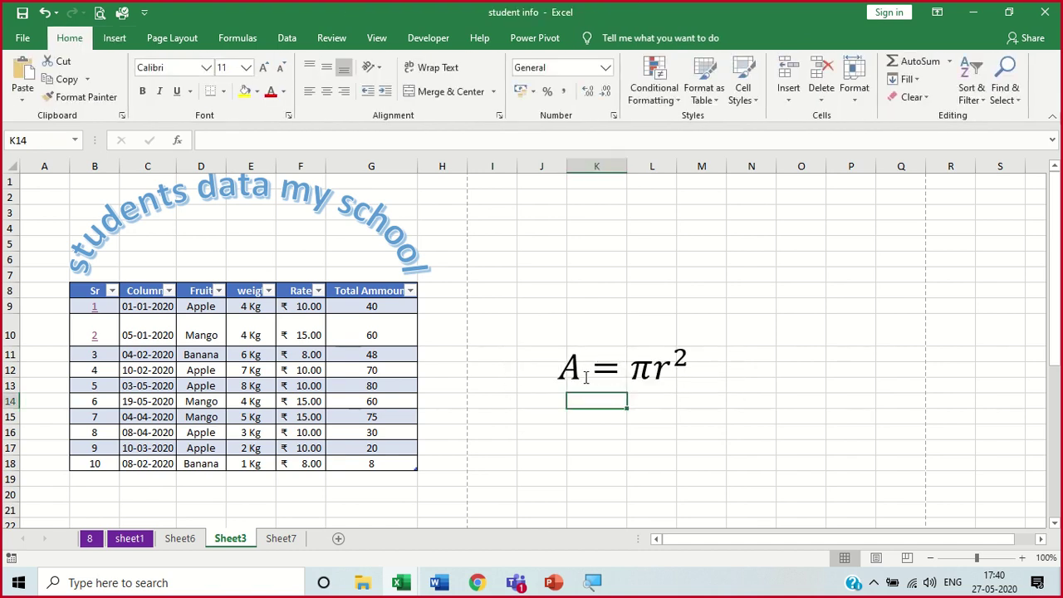
Edit the equation to m = πr³ by replacing the letter A with m and the exponent with 3
click(582, 377)
drag(576, 374, 562, 371)
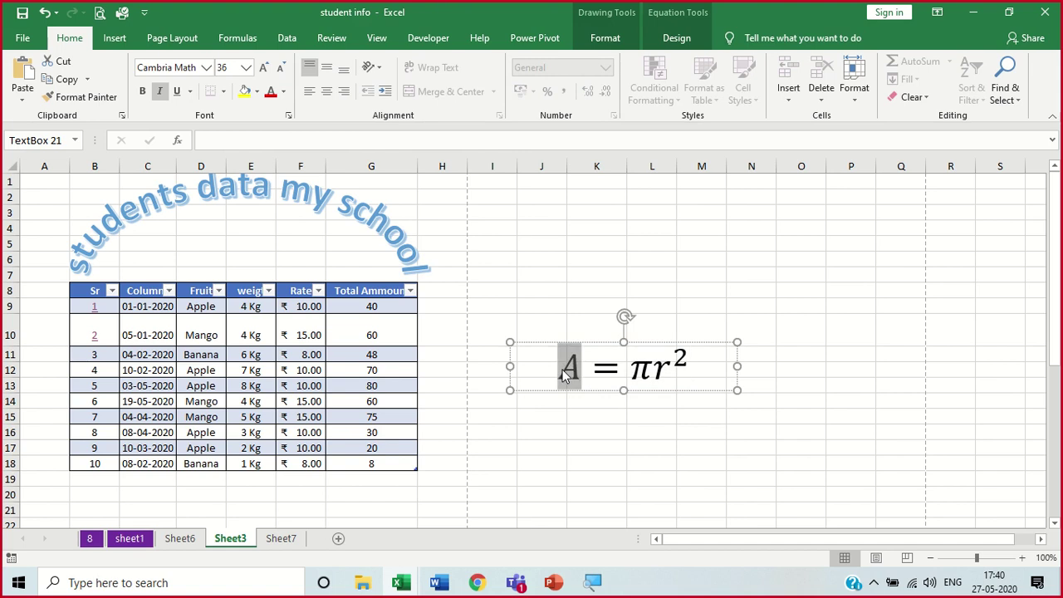
text(m)
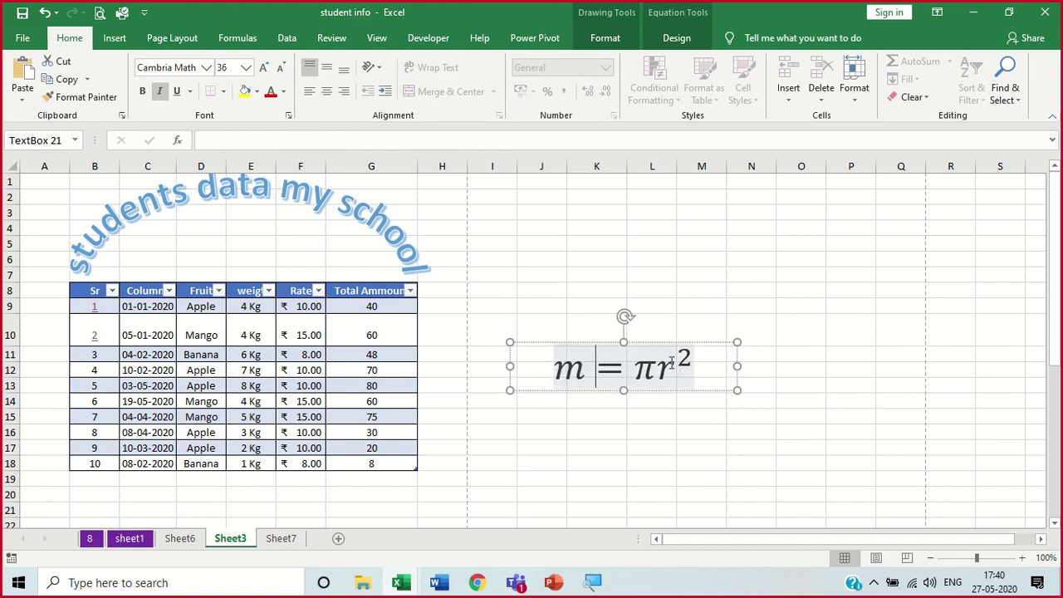
drag(678, 358, 689, 358)
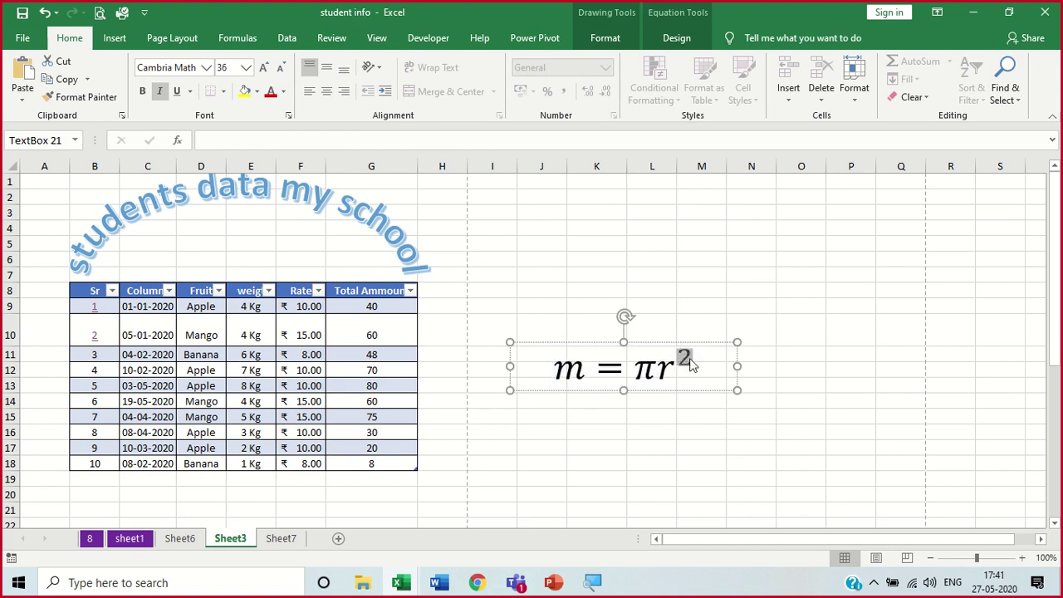
text(3)
click(740, 465)
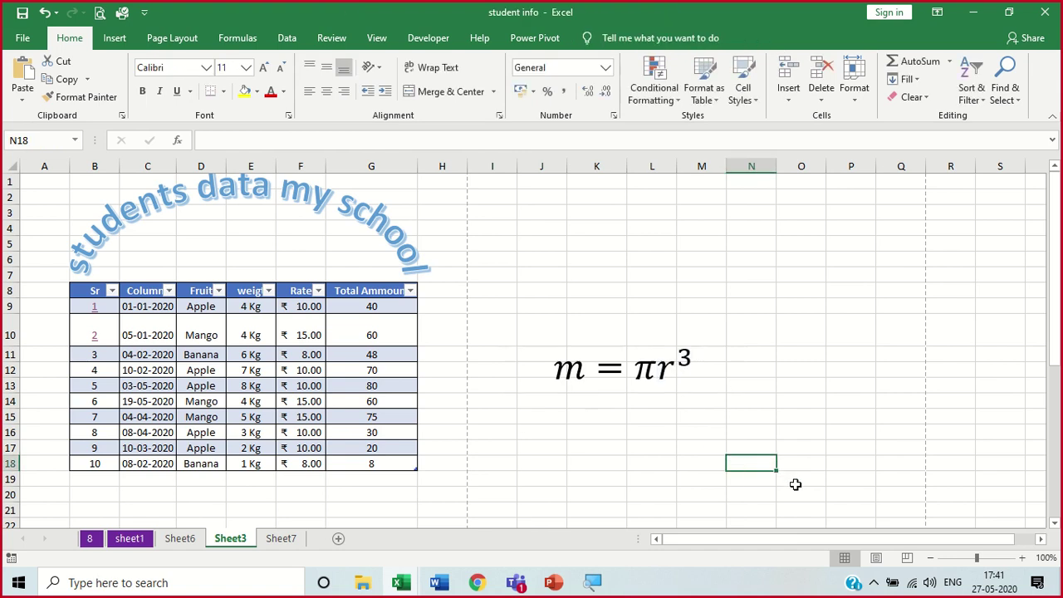
click(861, 468)
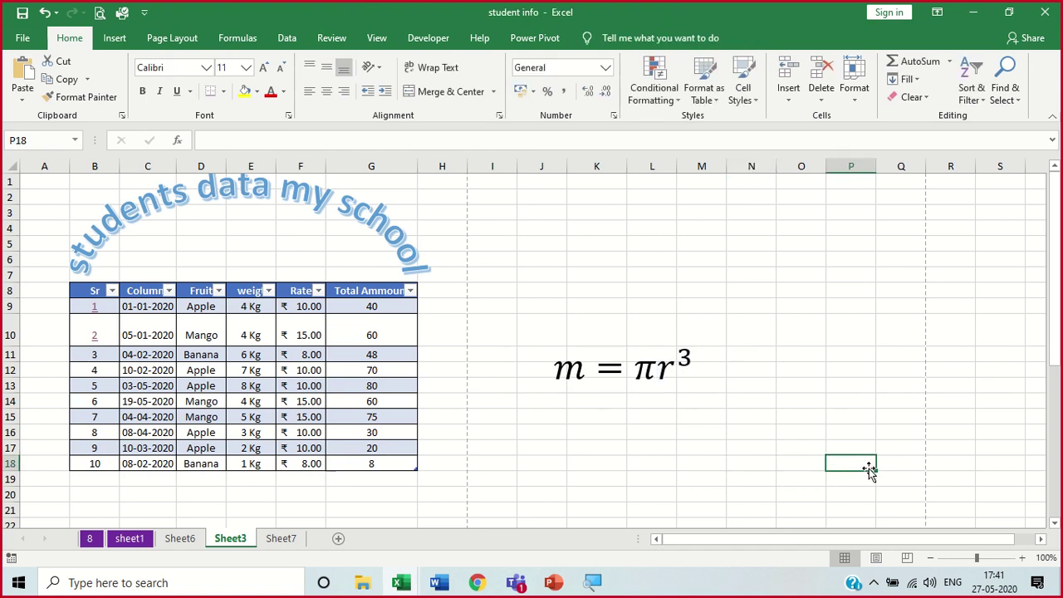
Undo the exponent change and insert the built-in Trig Identity 1 equation in place of the selected exponent
key(ctrl+z)
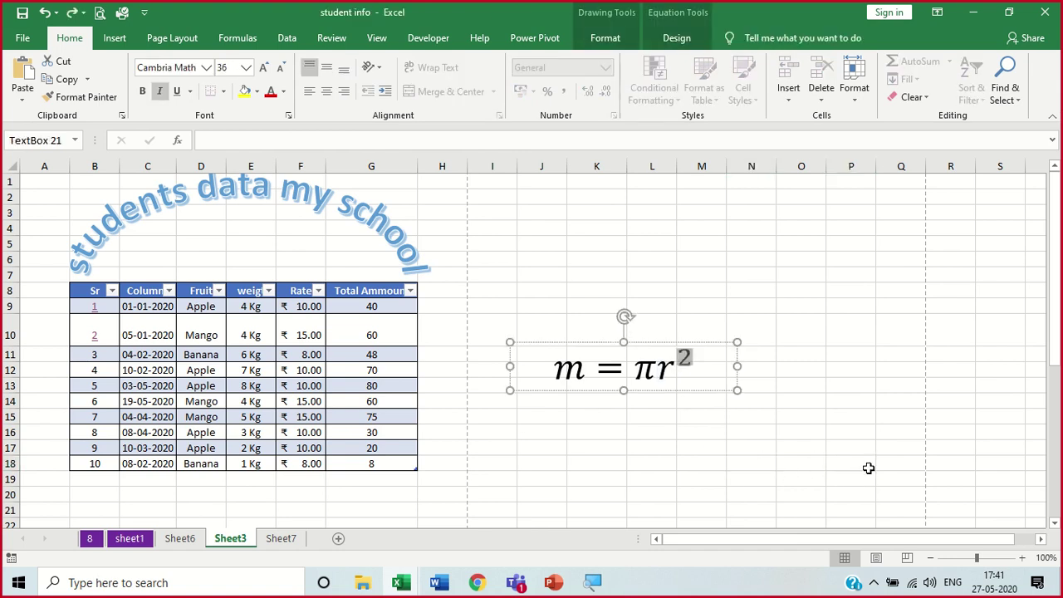
click(113, 38)
click(996, 62)
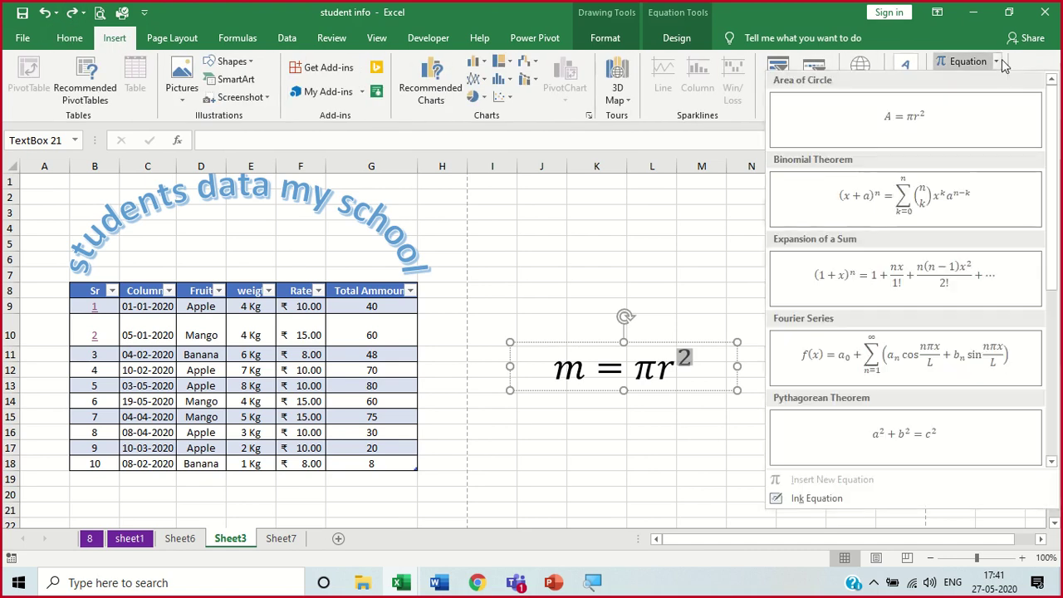
scroll(951, 403, down, 4)
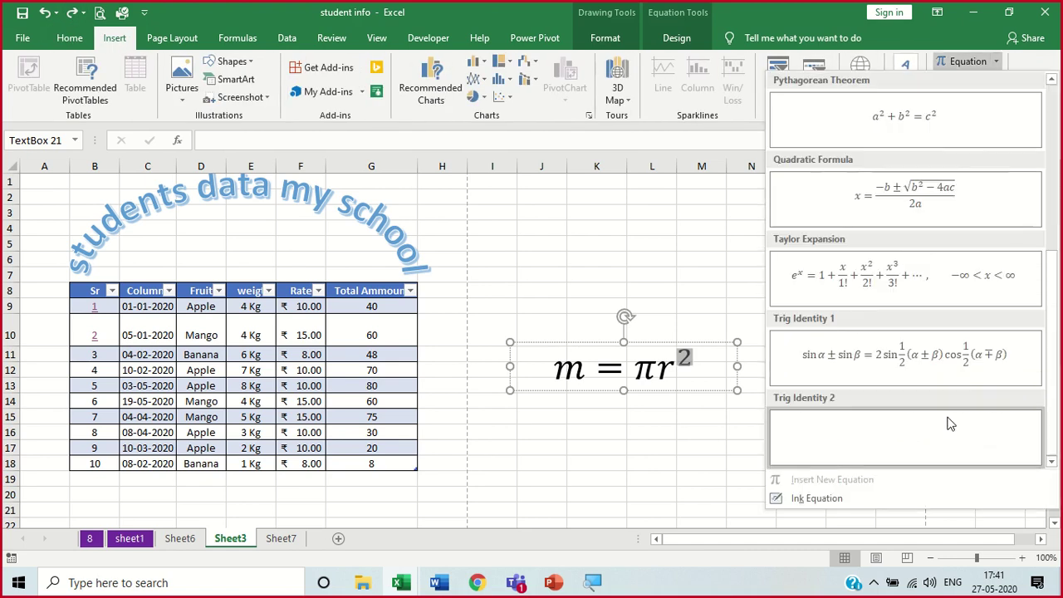
click(940, 360)
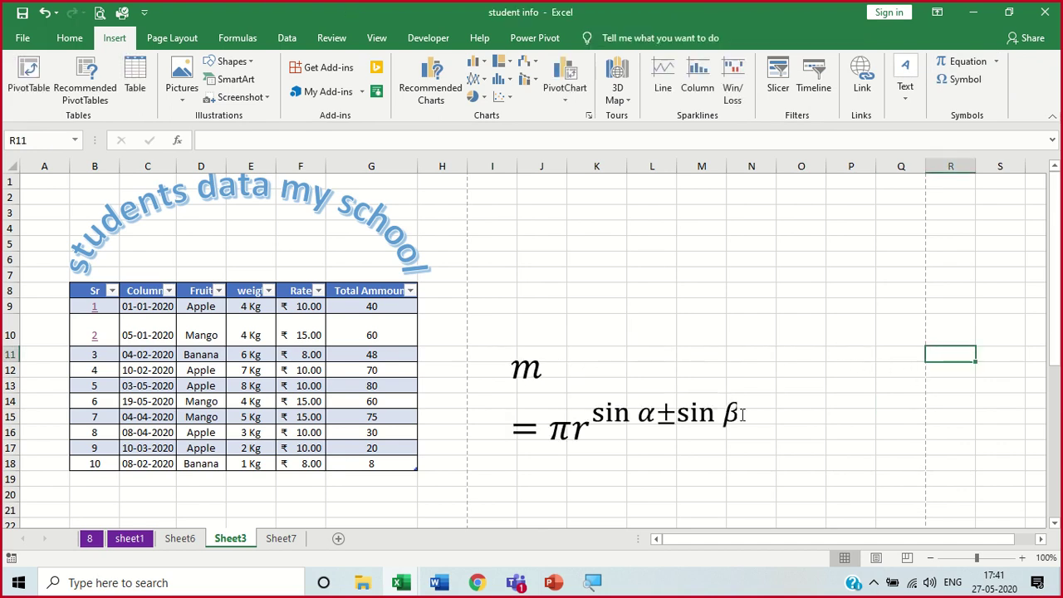
Move the equation box up to the sheet's first rows and check the full expression in its exponent
click(740, 415)
drag(723, 451, 723, 290)
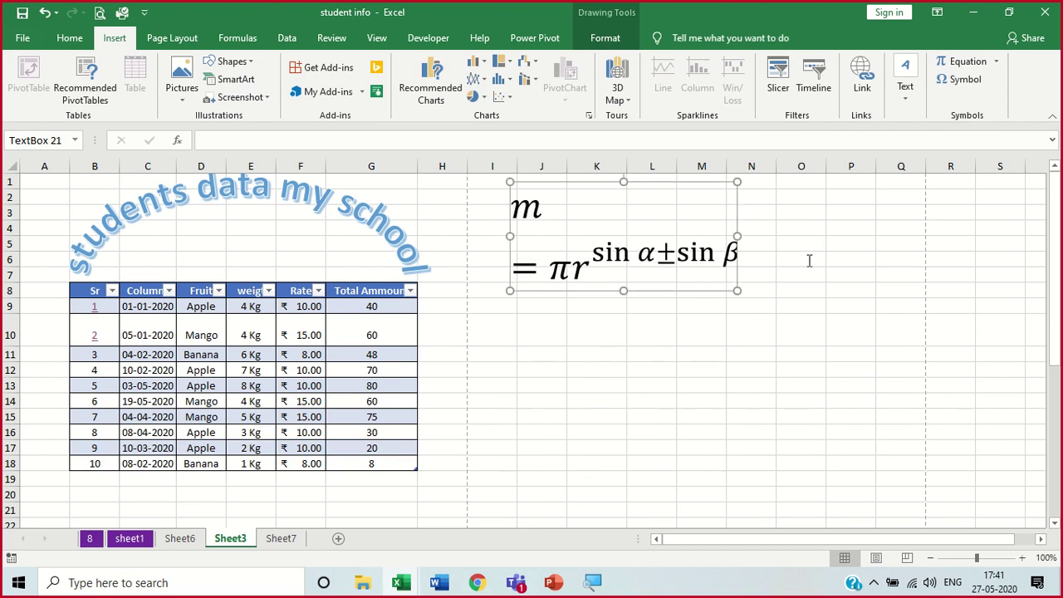
click(680, 257)
click(825, 259)
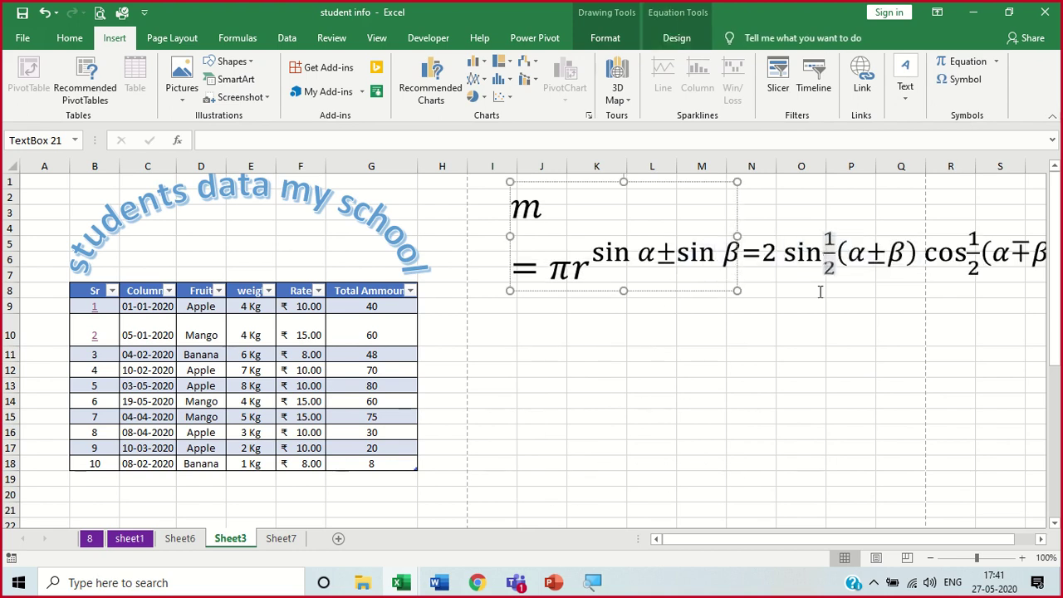
click(801, 339)
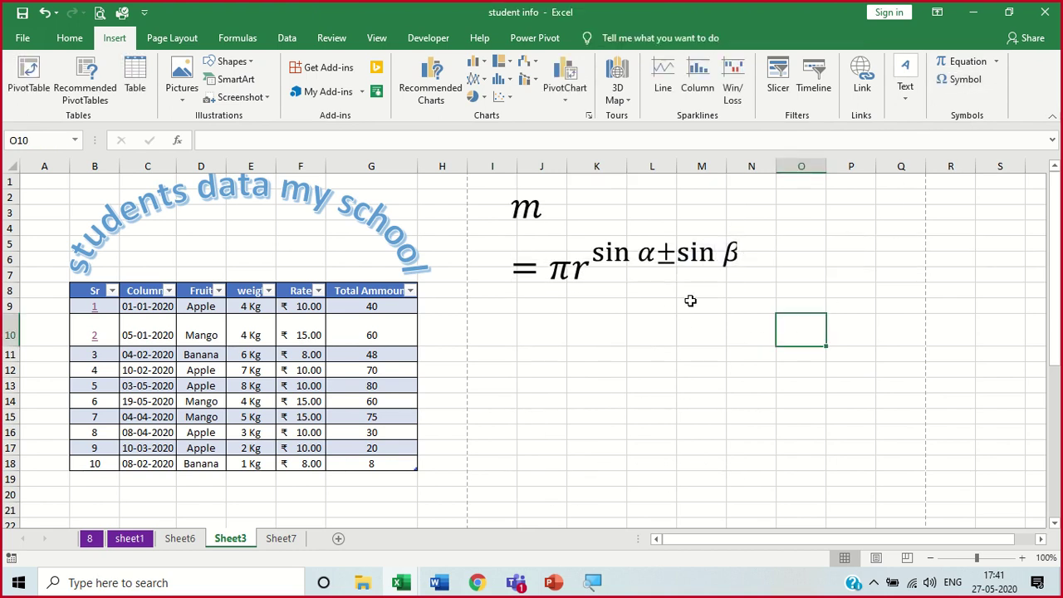
Delete the equation text box from the sheet
click(696, 290)
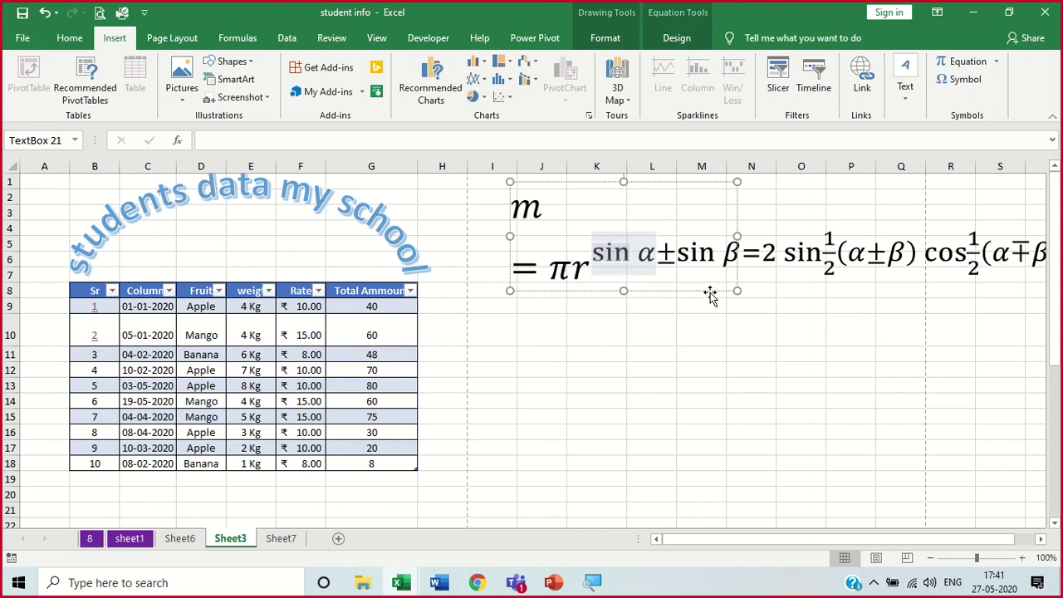
click(709, 292)
key(Delete)
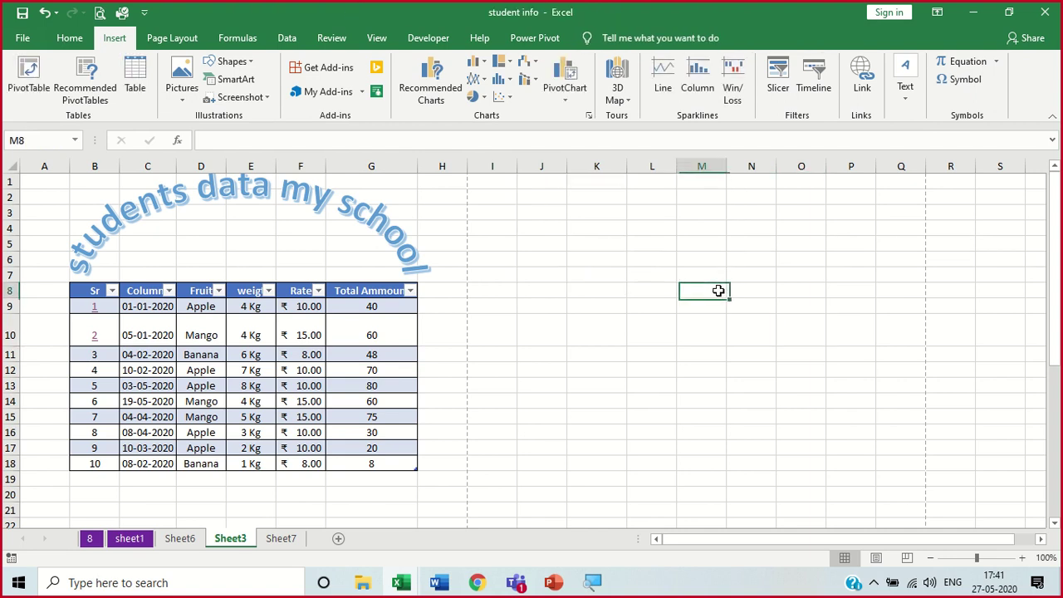
Open the Symbol dialog for cell O10 and browse the Arial characters from Latin-1 Supplement back to Basic Latin
click(778, 332)
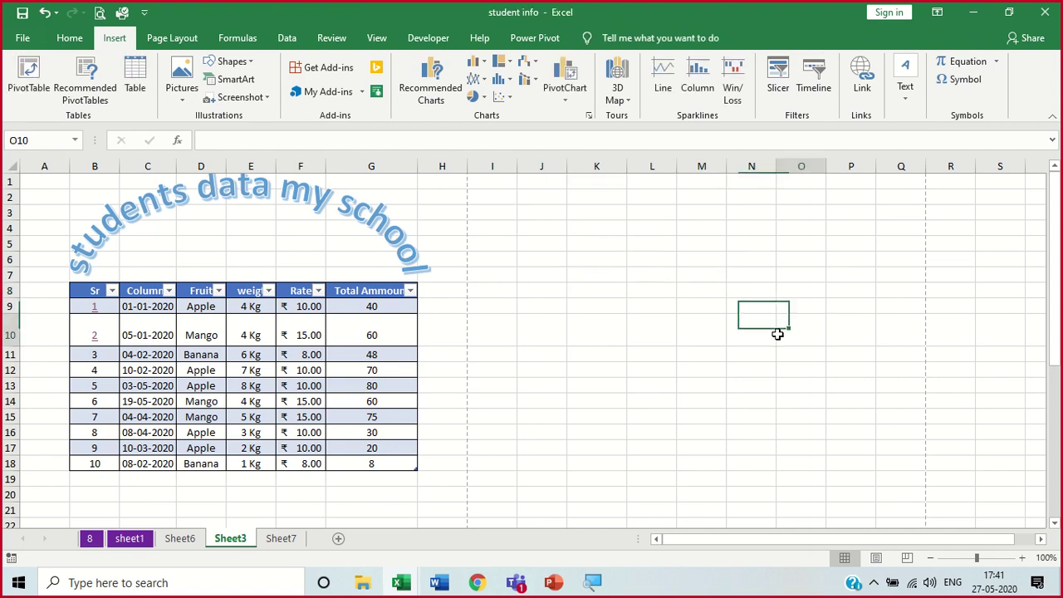
click(950, 87)
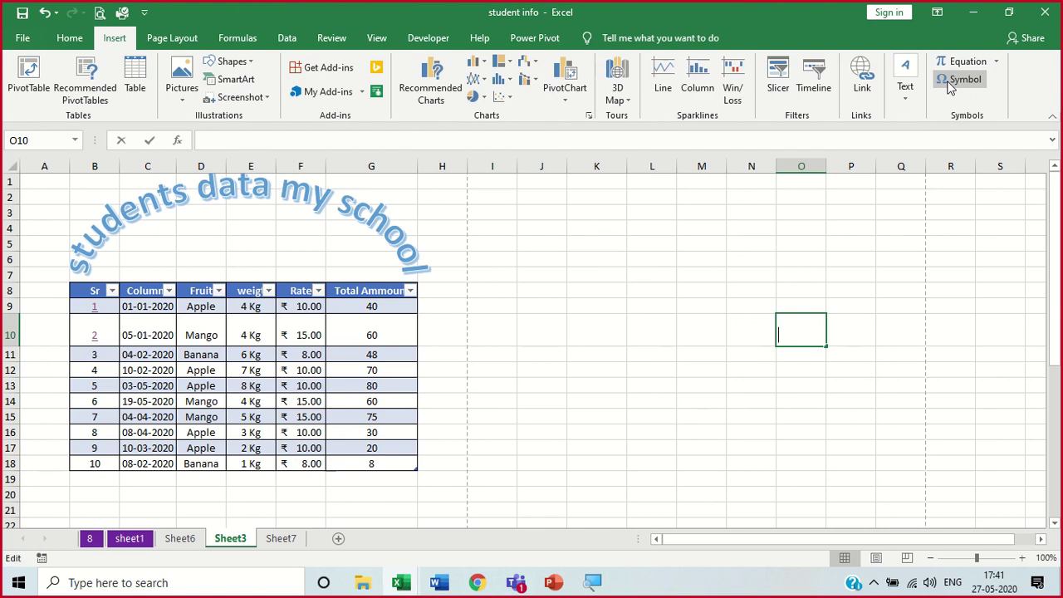
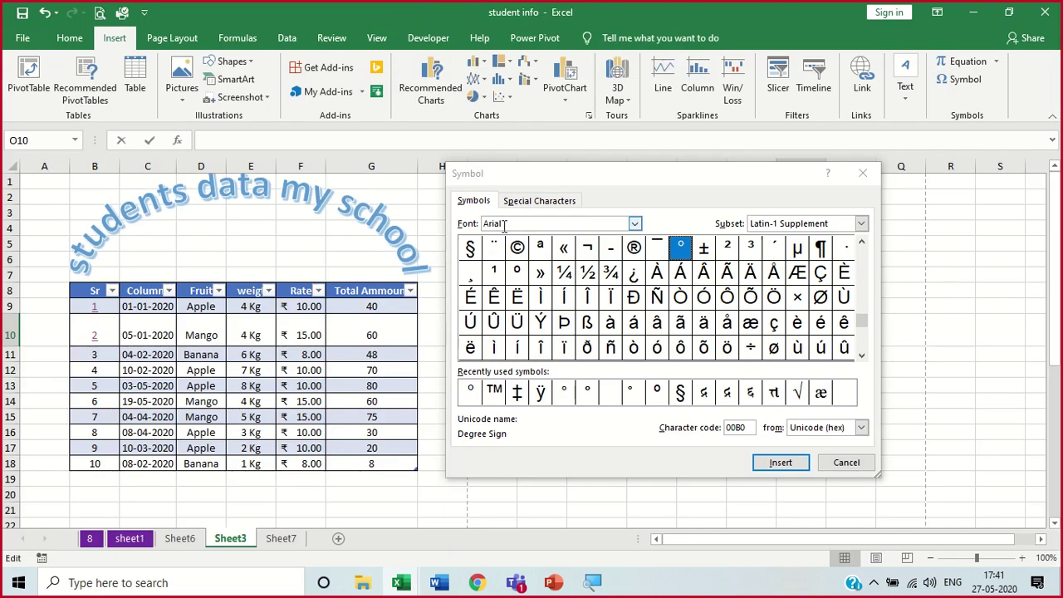
click(636, 224)
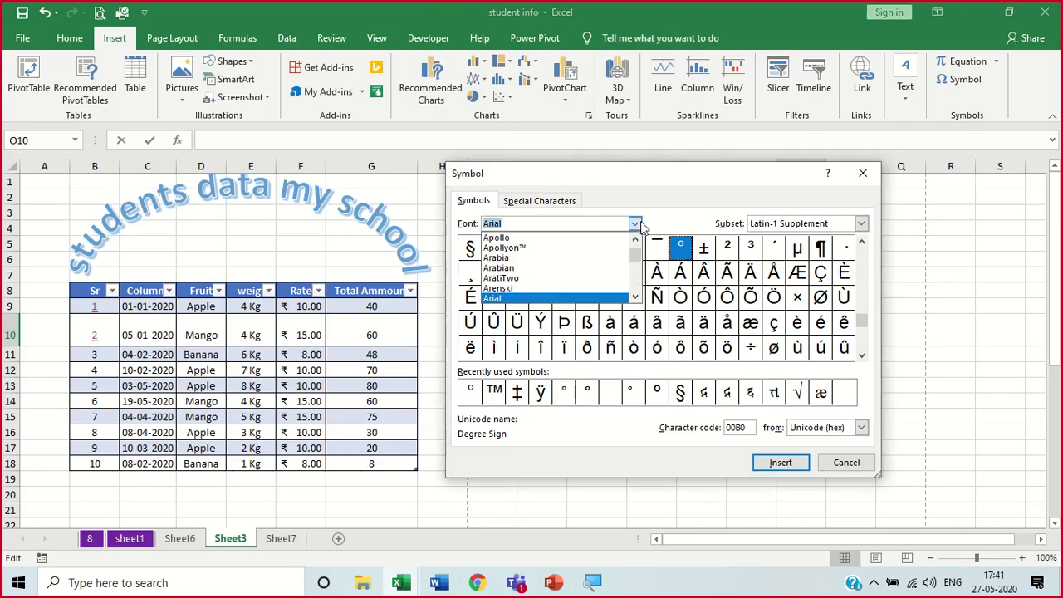
click(639, 225)
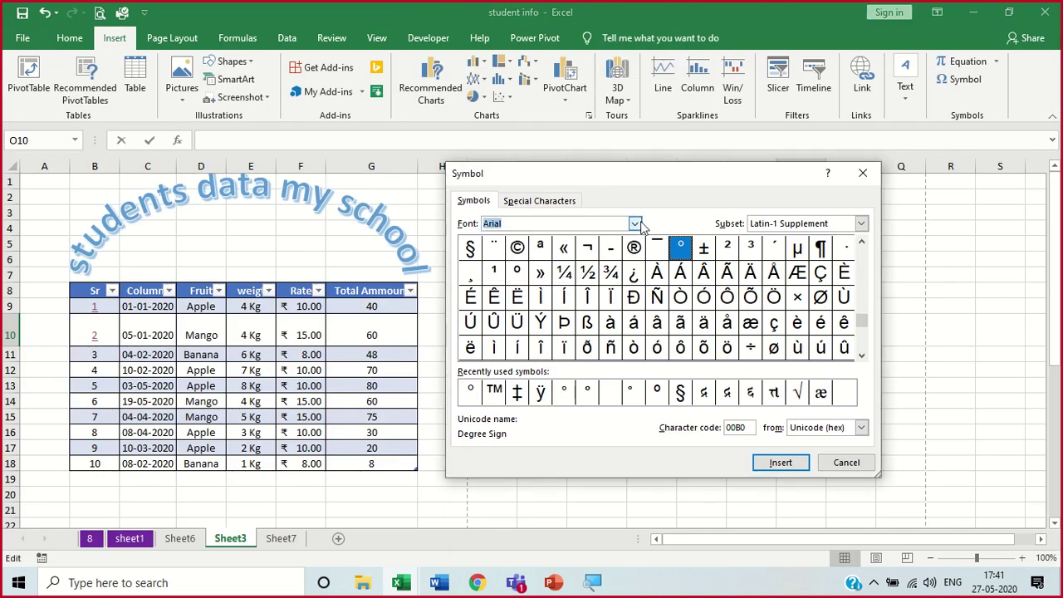
click(862, 224)
click(863, 226)
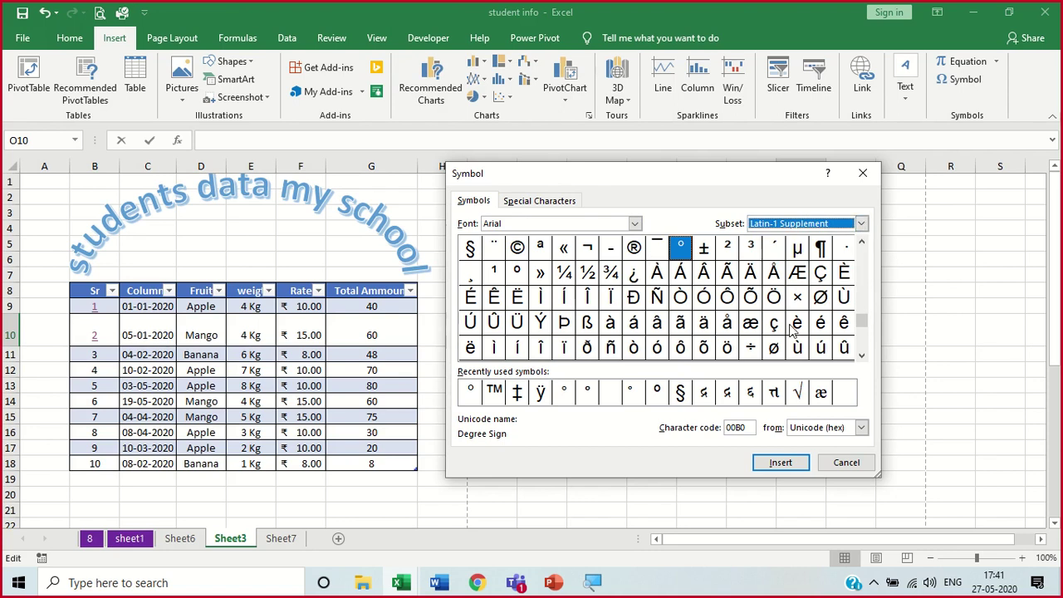
click(862, 356)
click(862, 356)
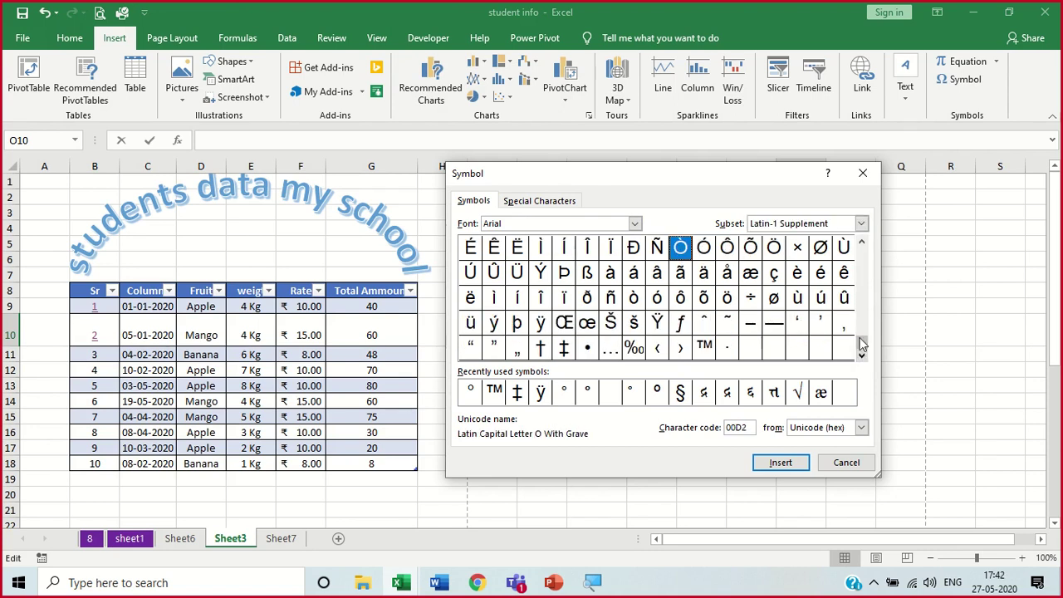
drag(862, 349, 862, 252)
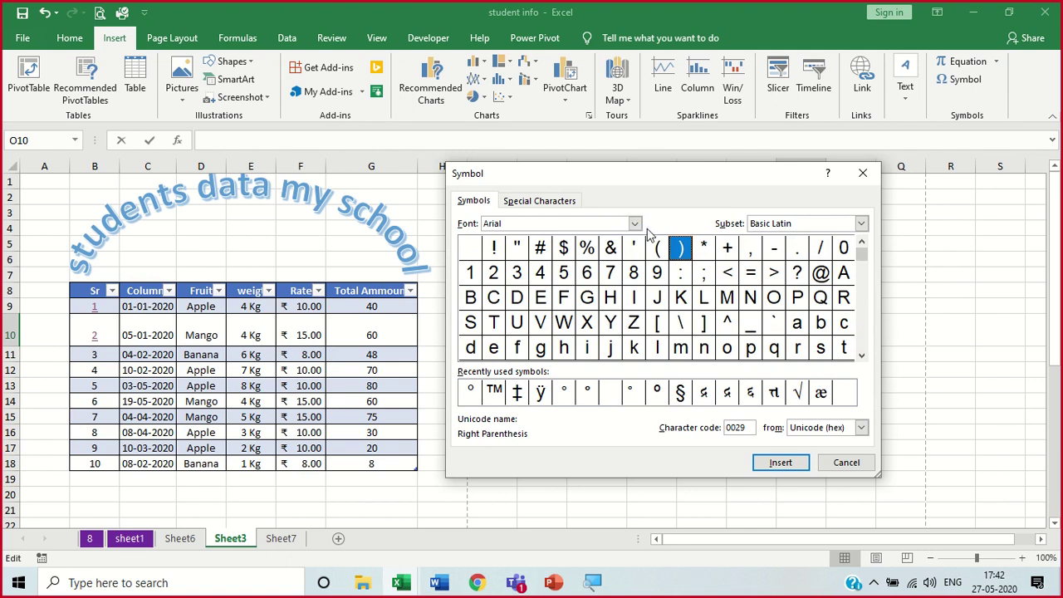
Change the symbol font to Westwood LET and insert its right parenthesis into cell O10
click(634, 224)
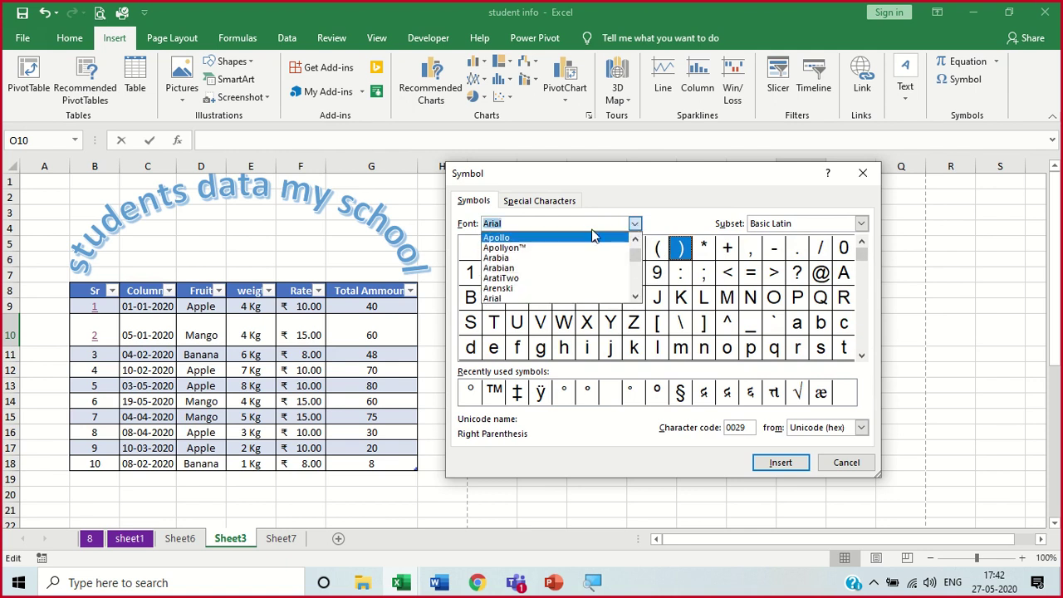
click(593, 226)
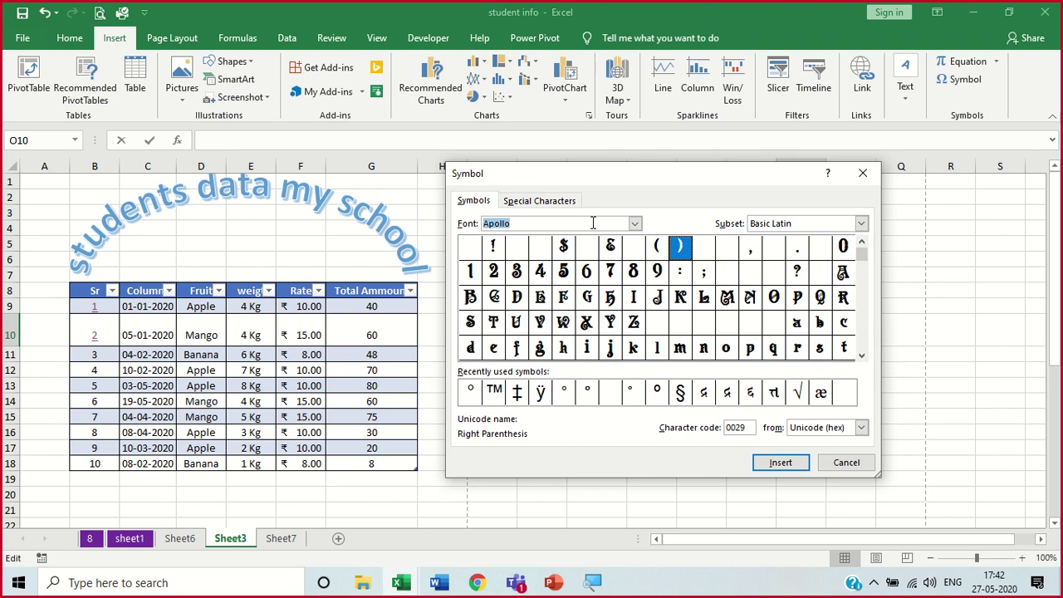
text(wood LET)
key(Return)
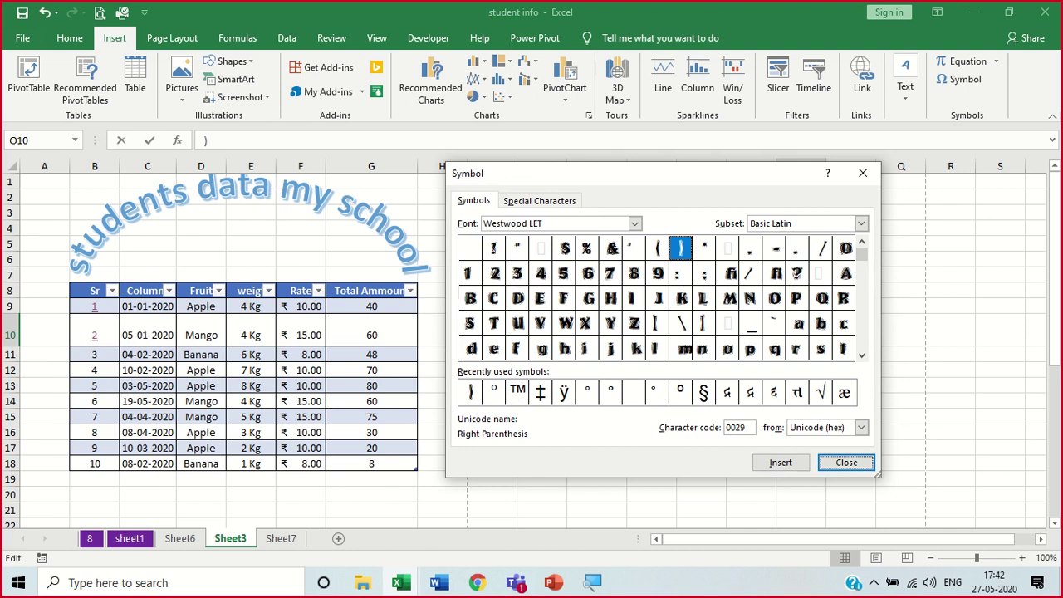
Change the symbol font to Wingdings 2 to show its pictogram characters
click(636, 224)
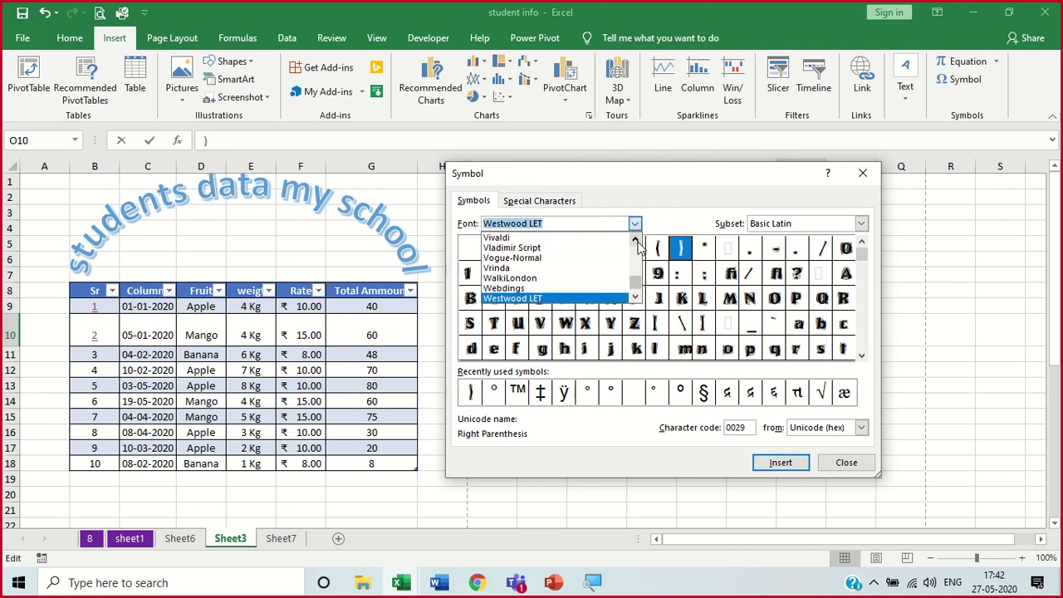
double_click(636, 298)
click(636, 299)
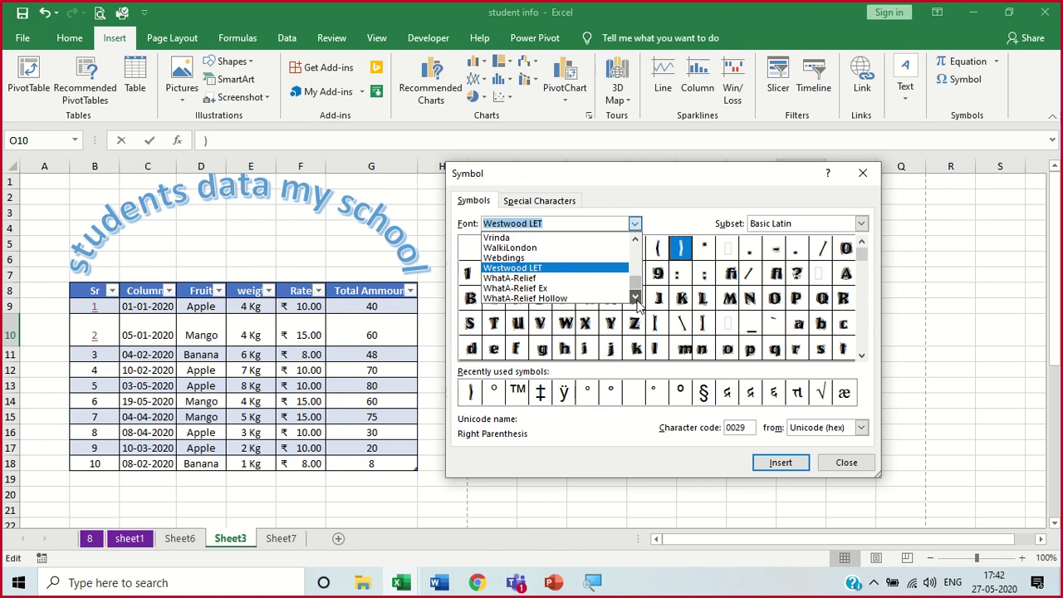
click(636, 298)
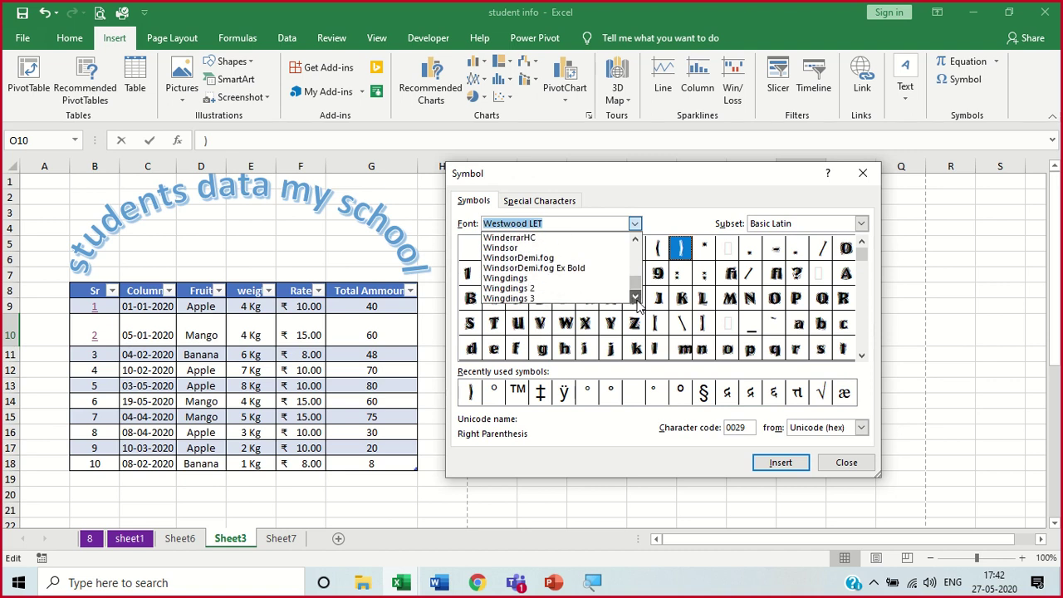
click(565, 289)
click(564, 289)
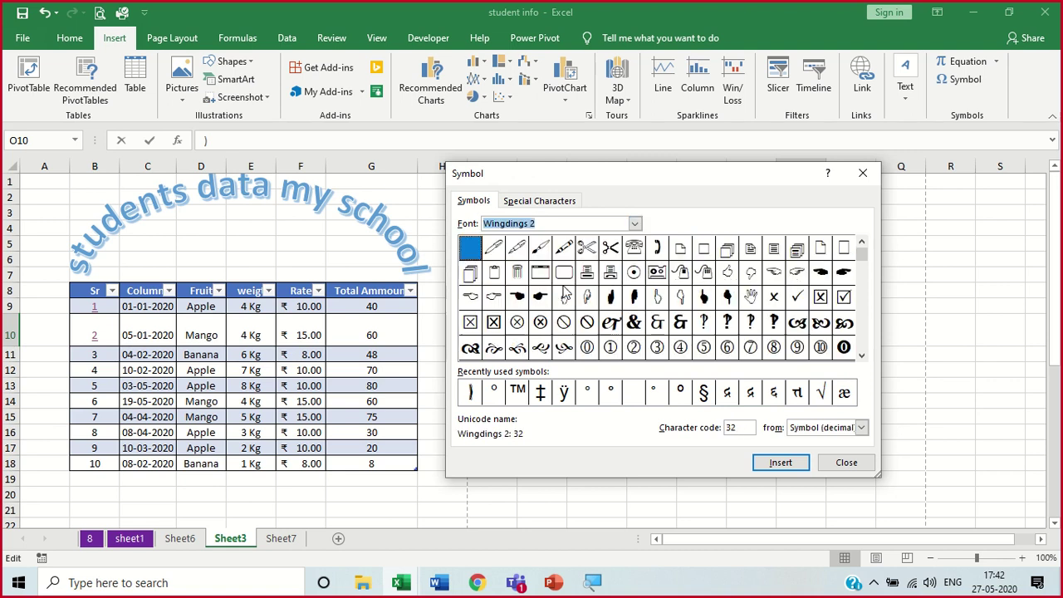
Change the symbol font to Wingdings 3 to show its arrow characters
click(635, 223)
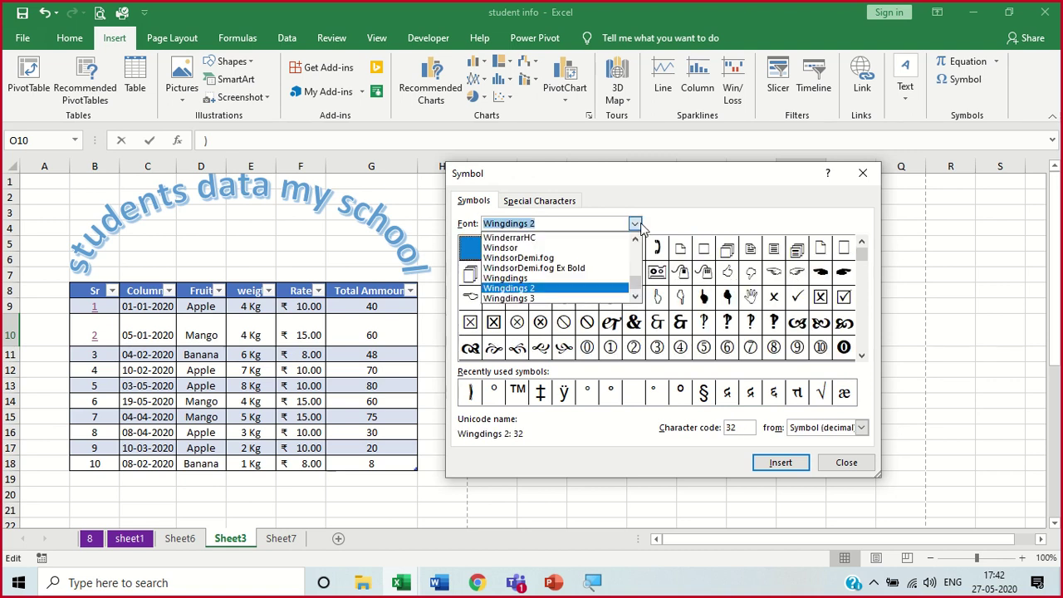
click(618, 299)
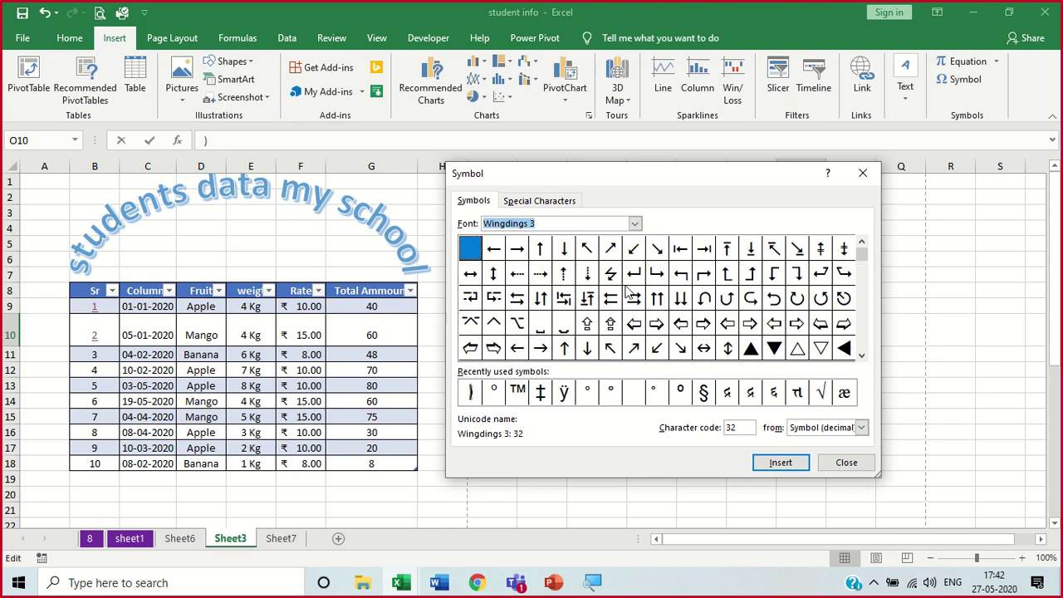
click(634, 223)
scroll(616, 274, down, 3)
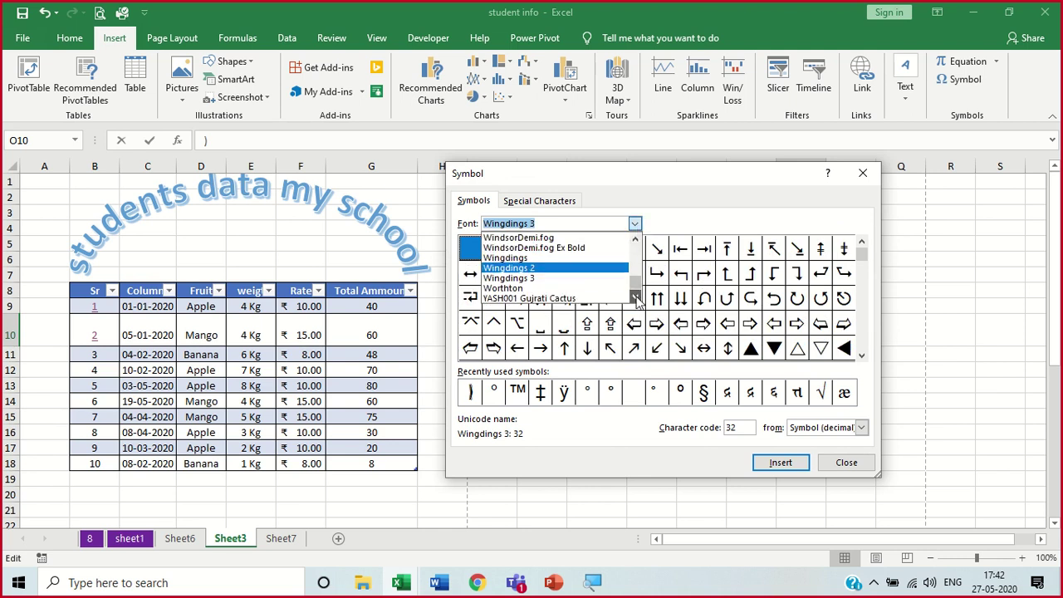
click(614, 269)
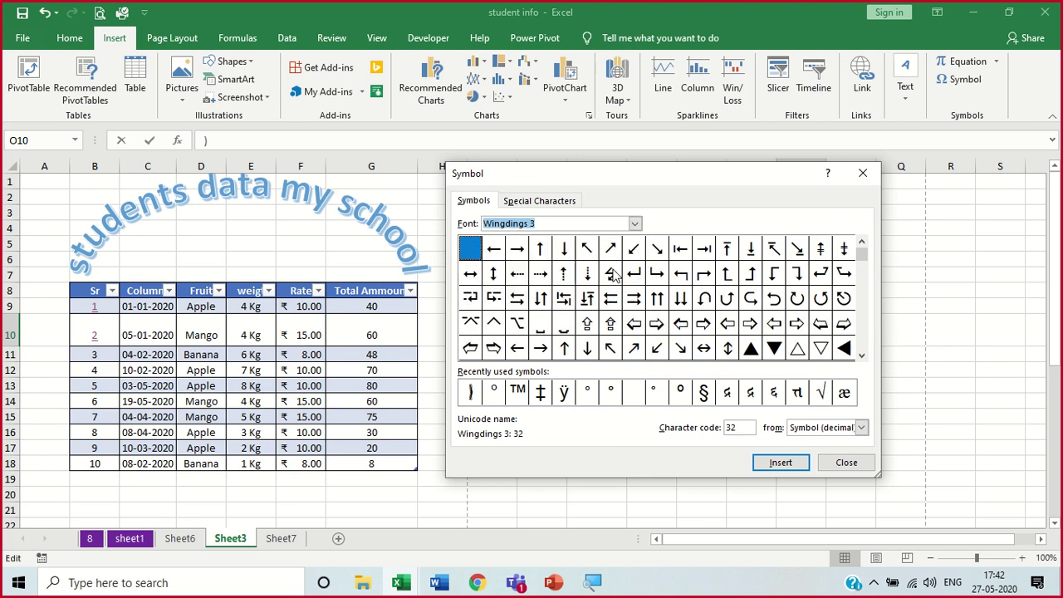
Change the symbol font to Webdings
click(635, 222)
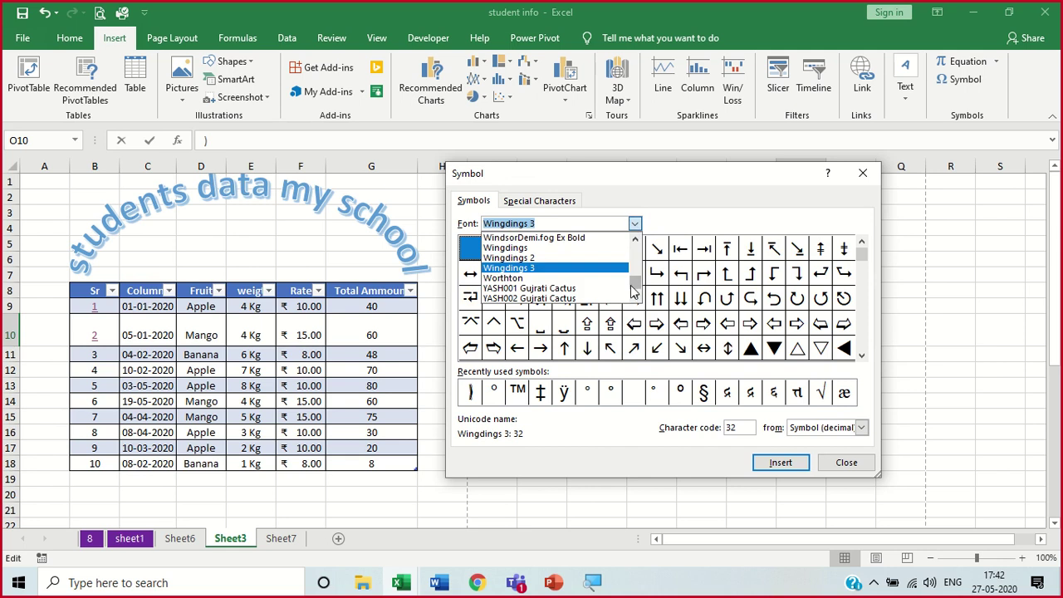
click(635, 240)
click(635, 240)
click(635, 240)
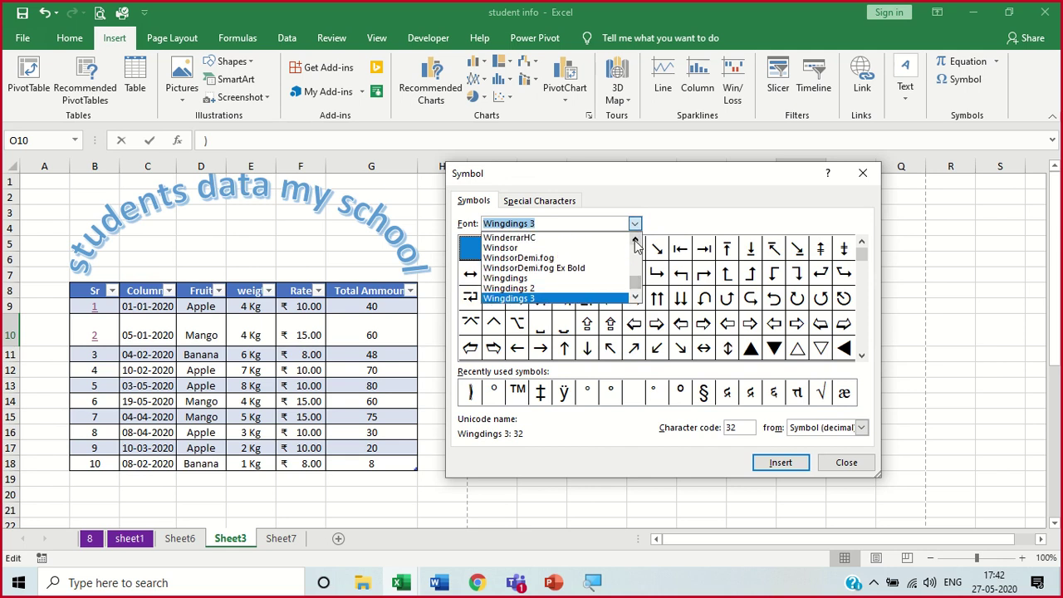
click(635, 240)
click(635, 240)
click(635, 240)
click(635, 240)
click(635, 240)
click(635, 240)
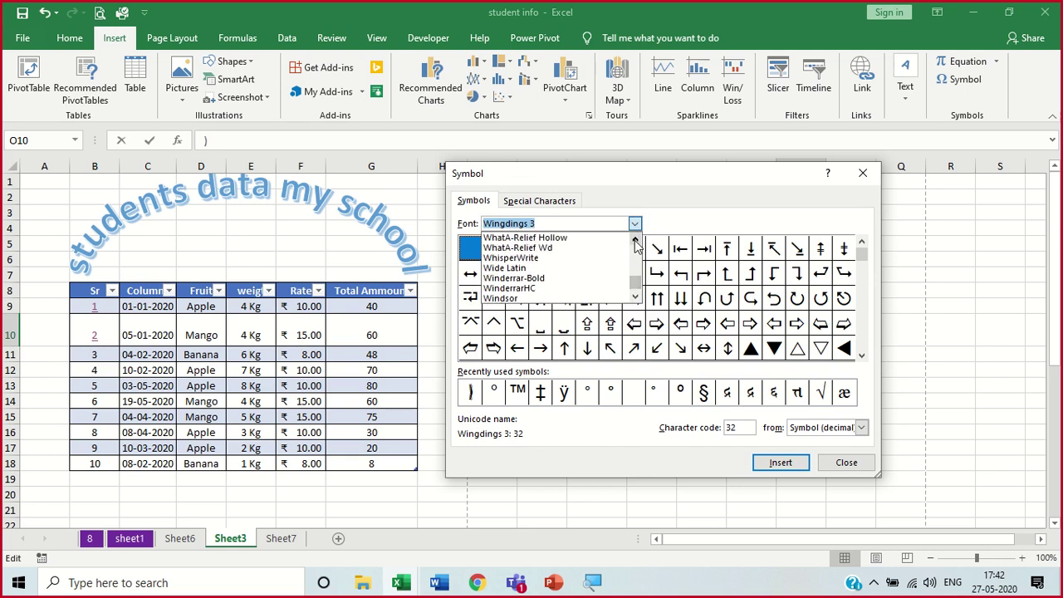
click(635, 240)
click(635, 240)
click(636, 240)
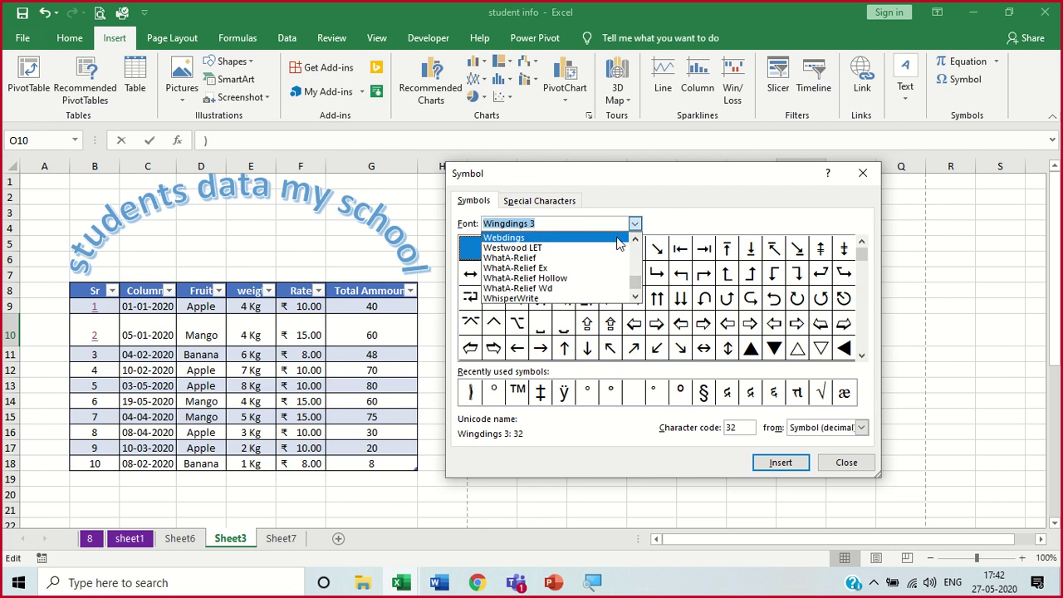
click(620, 238)
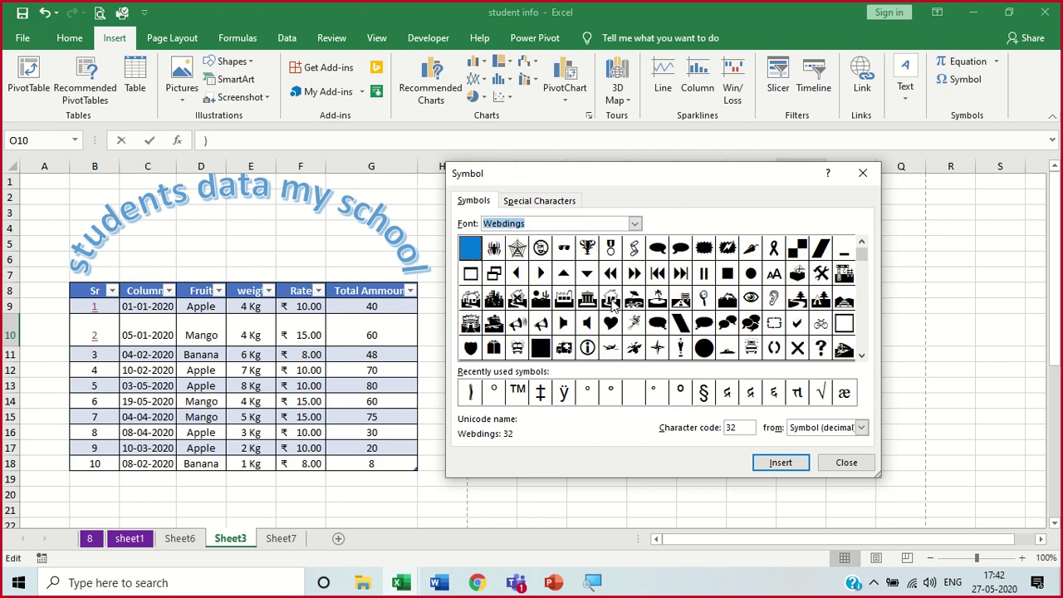
Insert the Webdings house pictogram, character code 72, into cell O10 and commit the entry
double_click(610, 299)
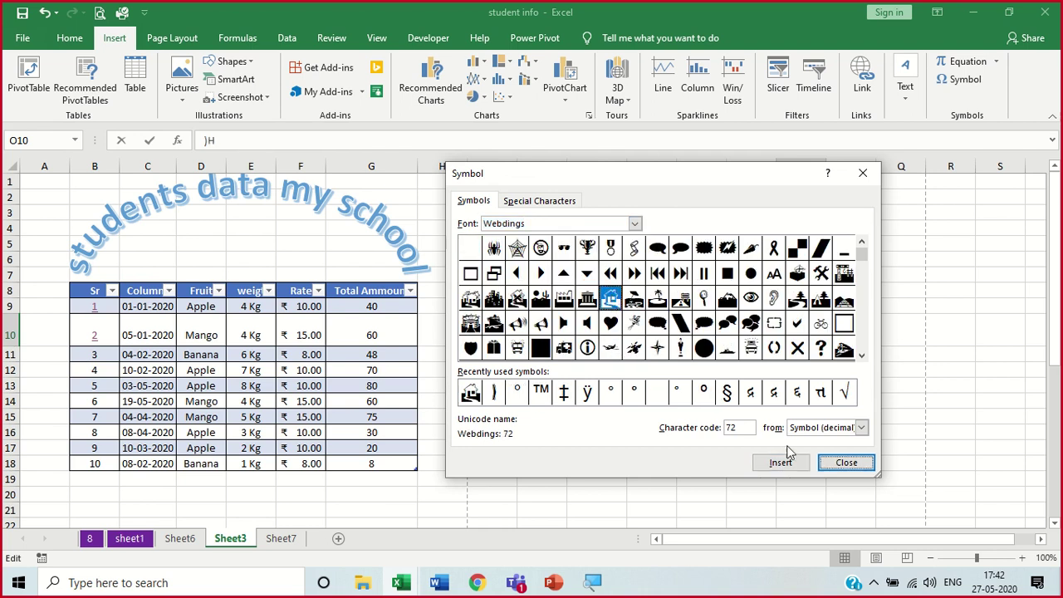
click(830, 462)
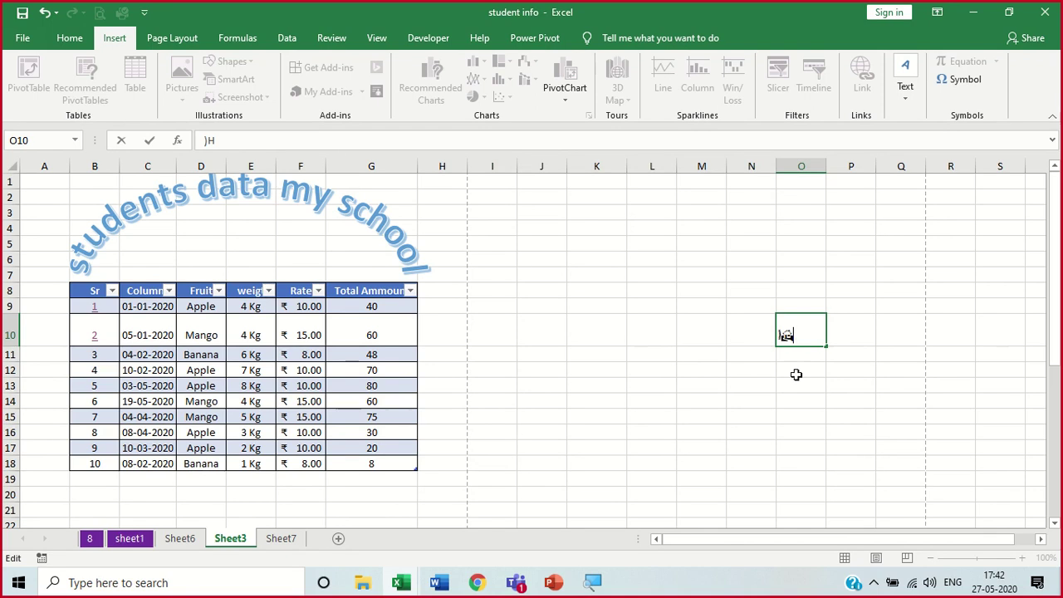
key(Return)
Enlarge the symbols in cell O10 to font size 72
click(784, 333)
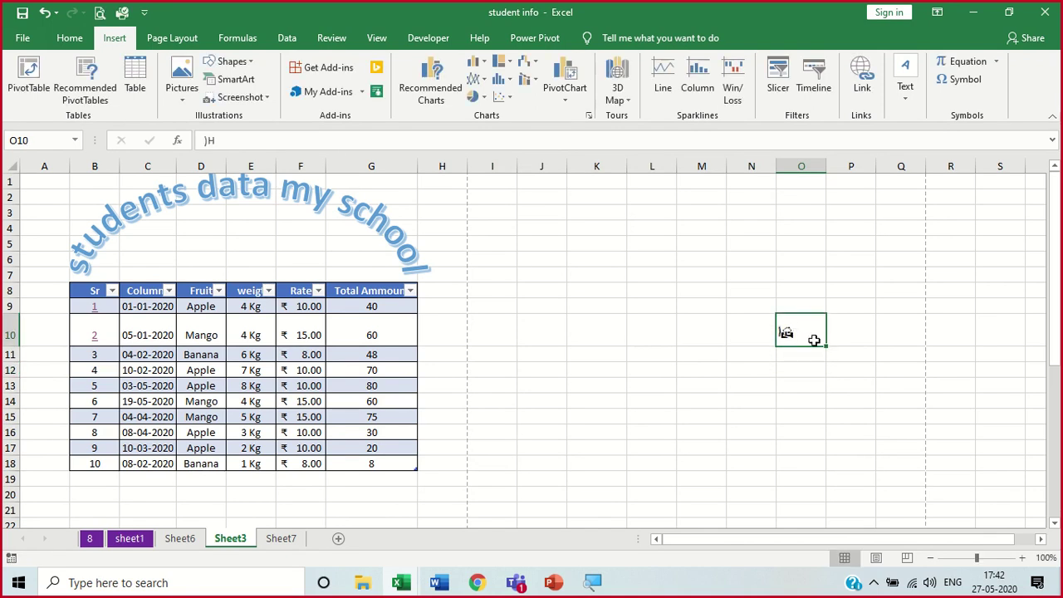
click(70, 38)
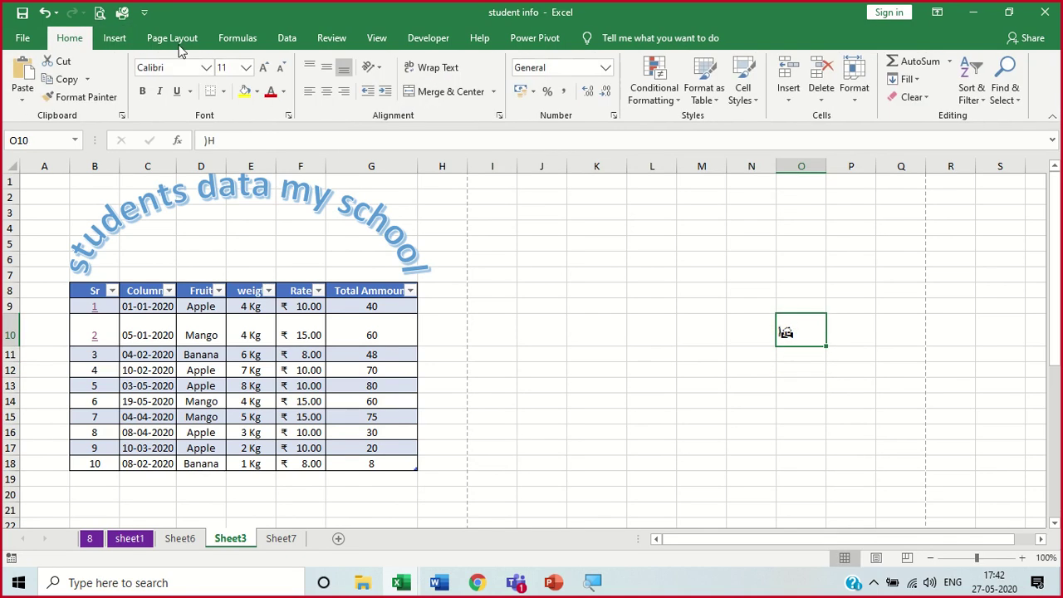
click(267, 73)
click(267, 73)
click(267, 73)
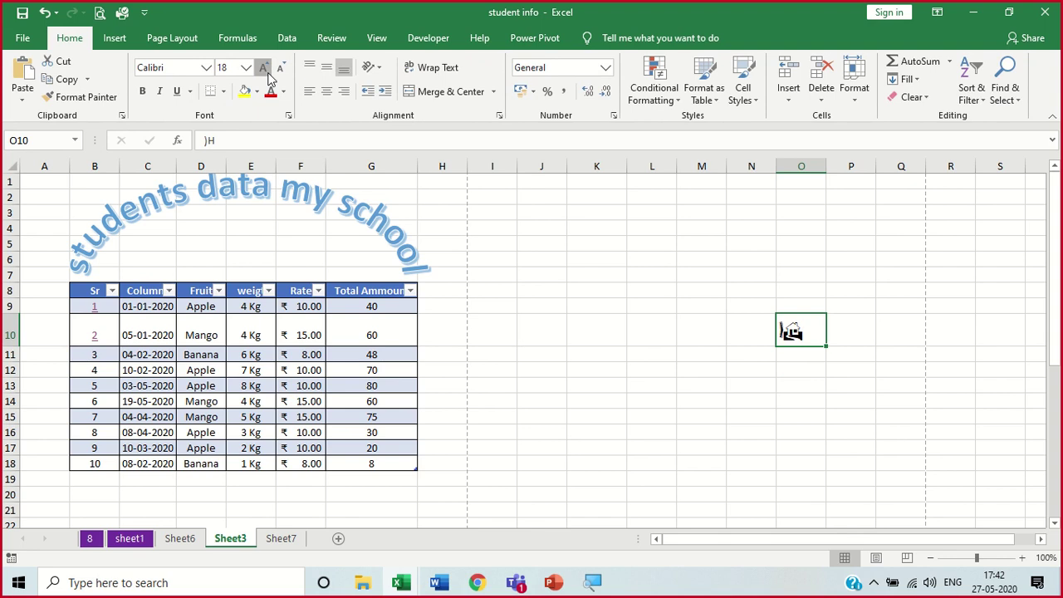
click(268, 73)
click(267, 73)
click(268, 73)
click(267, 73)
click(267, 73)
click(267, 73)
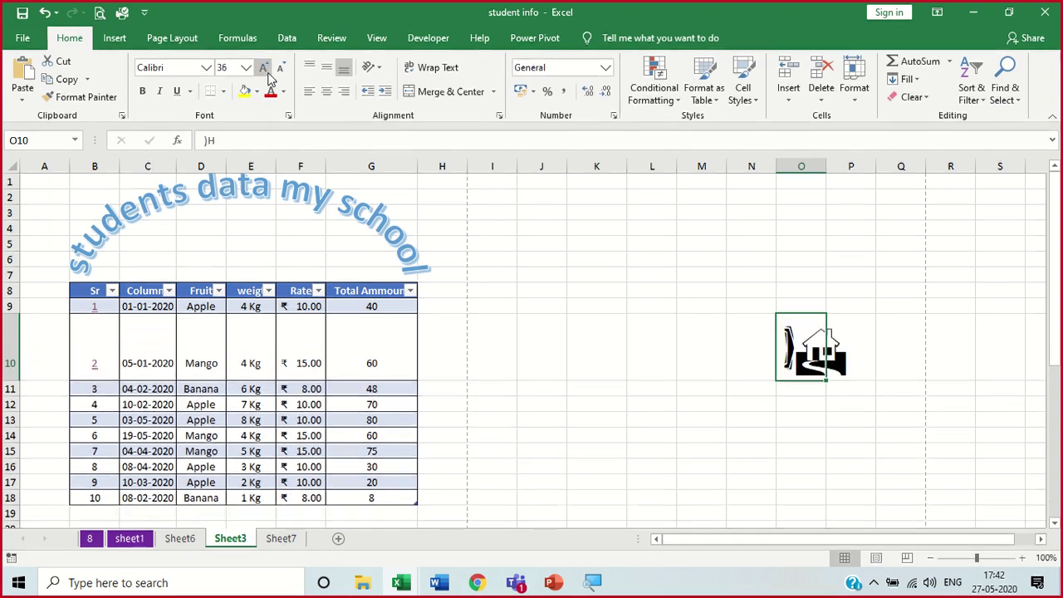
click(267, 75)
click(662, 359)
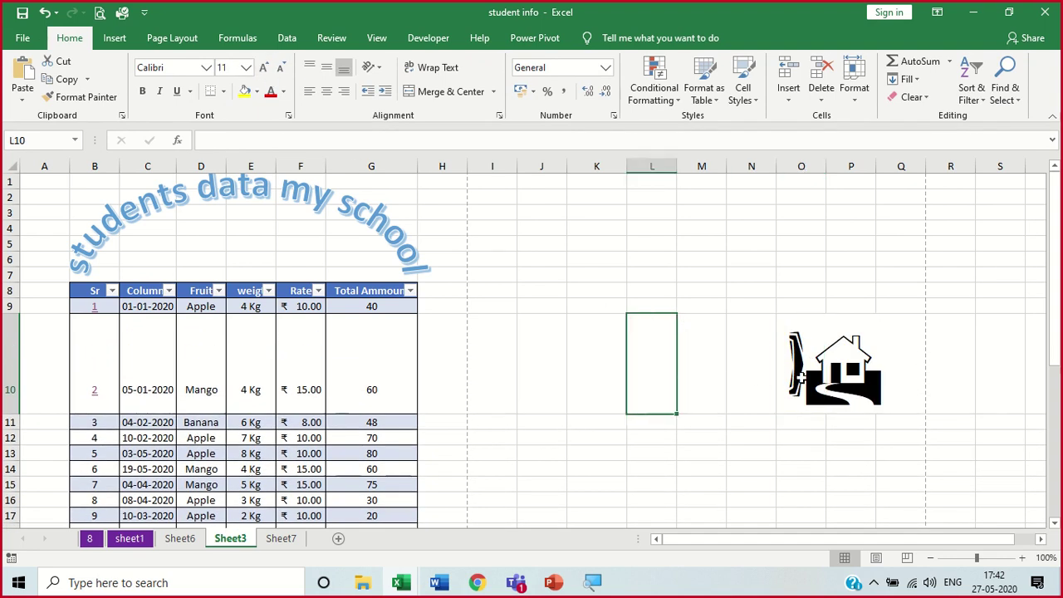
click(801, 378)
click(837, 382)
click(788, 481)
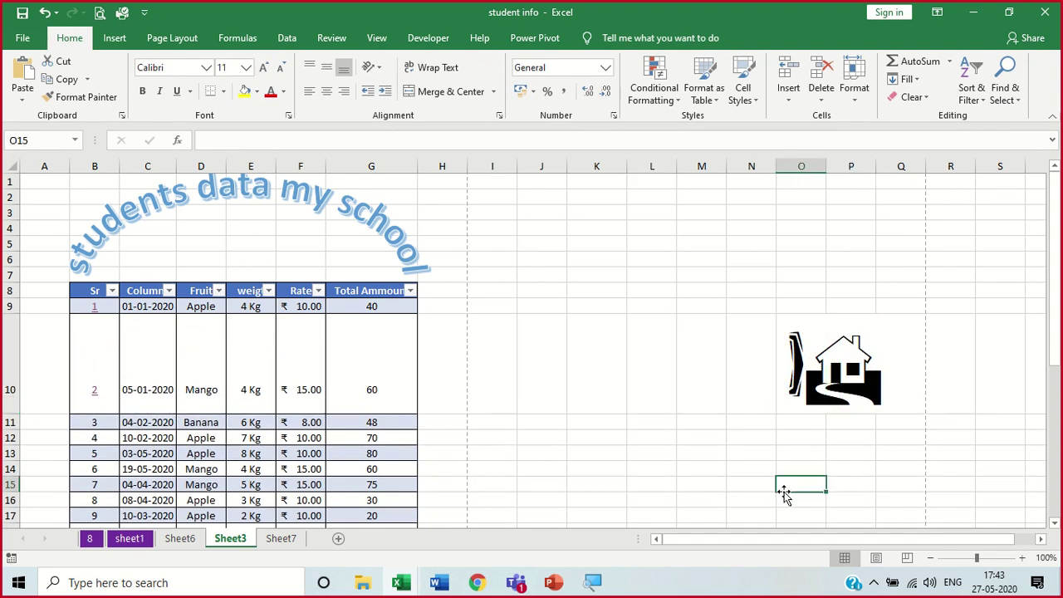
click(837, 384)
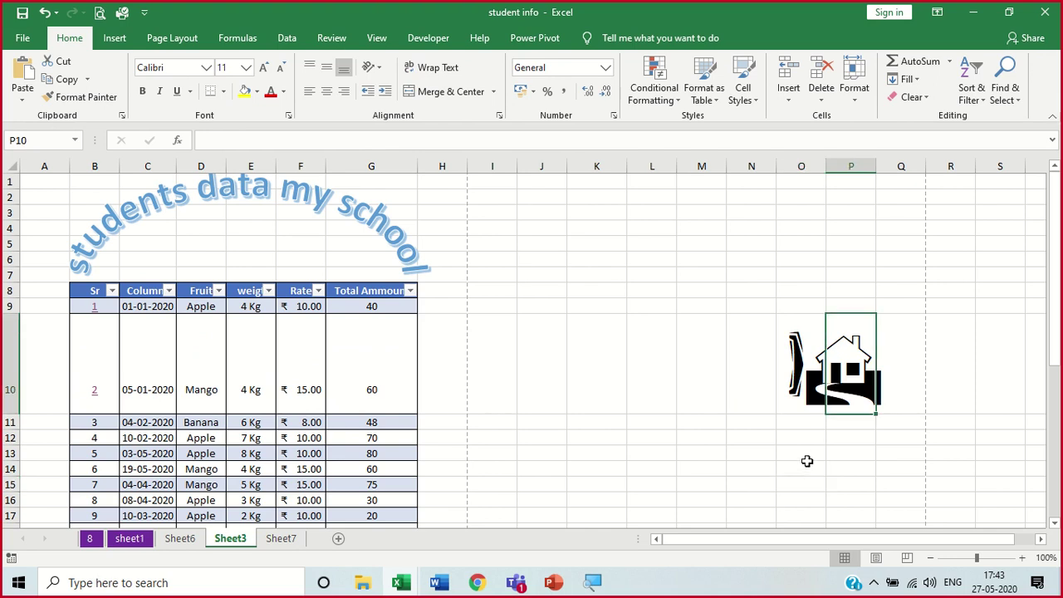
Set the font color of the symbols in cell O10 to red
click(804, 397)
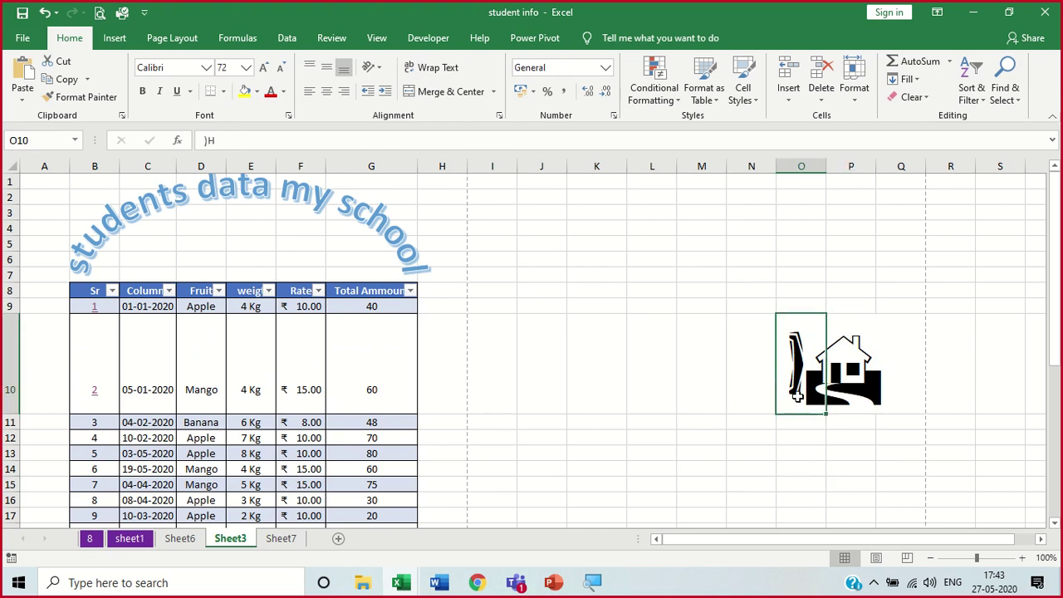
click(270, 91)
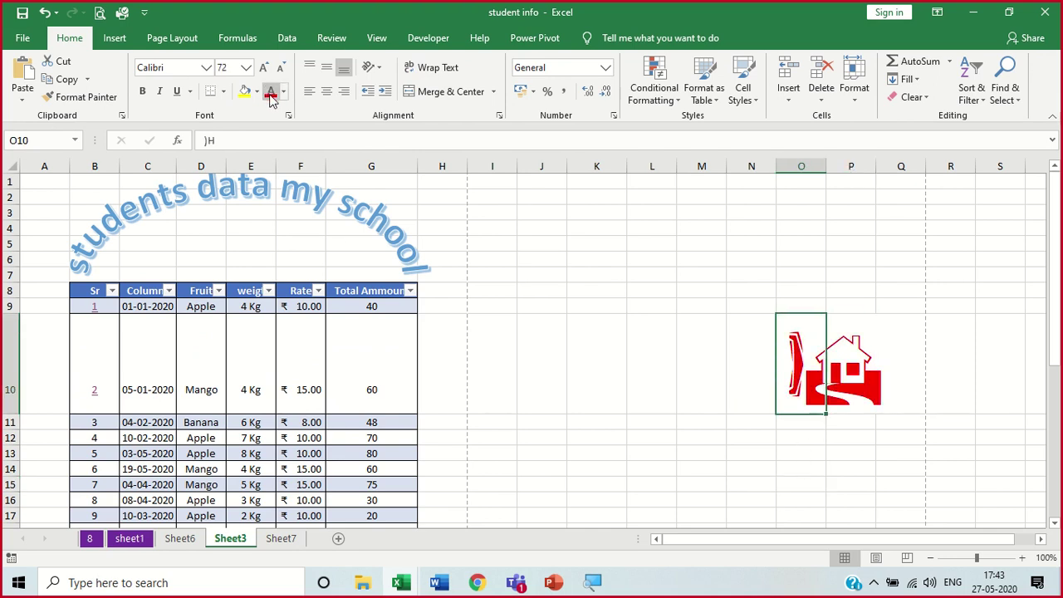
click(284, 91)
click(283, 91)
click(626, 335)
click(838, 377)
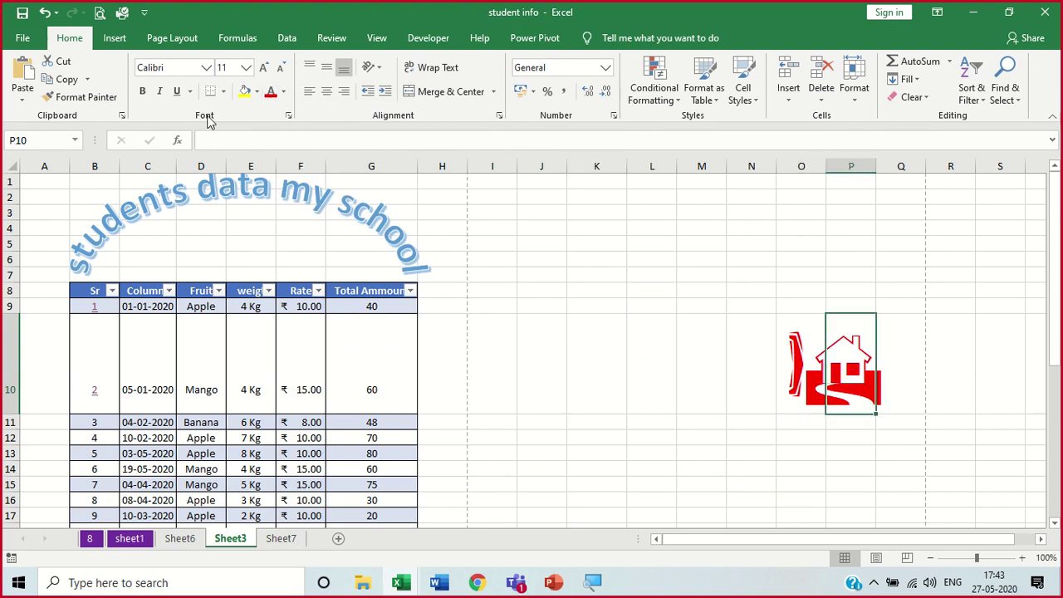
Apply the standard dark blue font color to cell P10 and to the symbols in cell O10
click(283, 91)
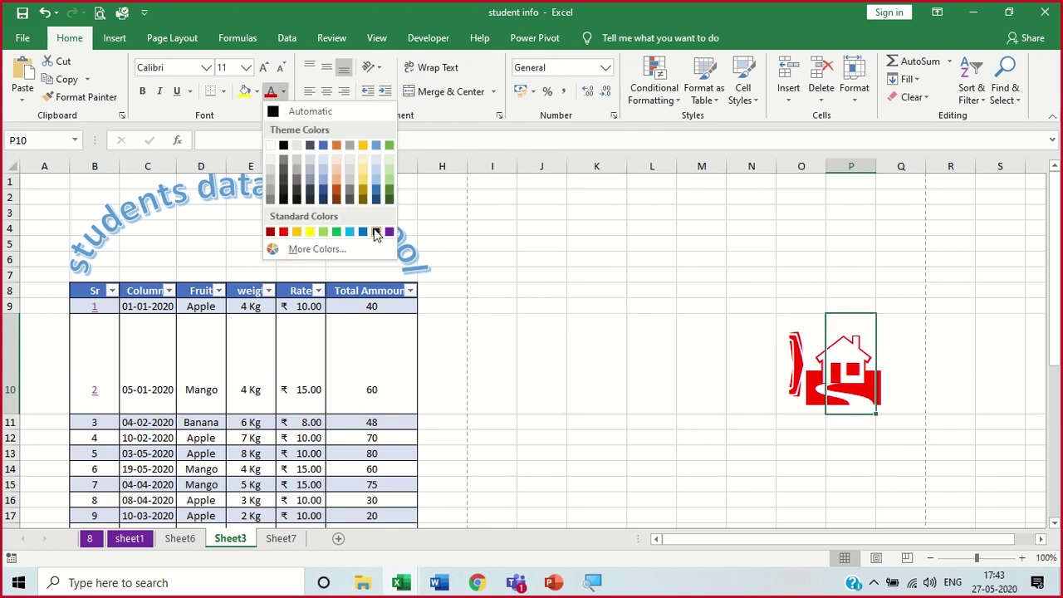
click(376, 231)
click(793, 351)
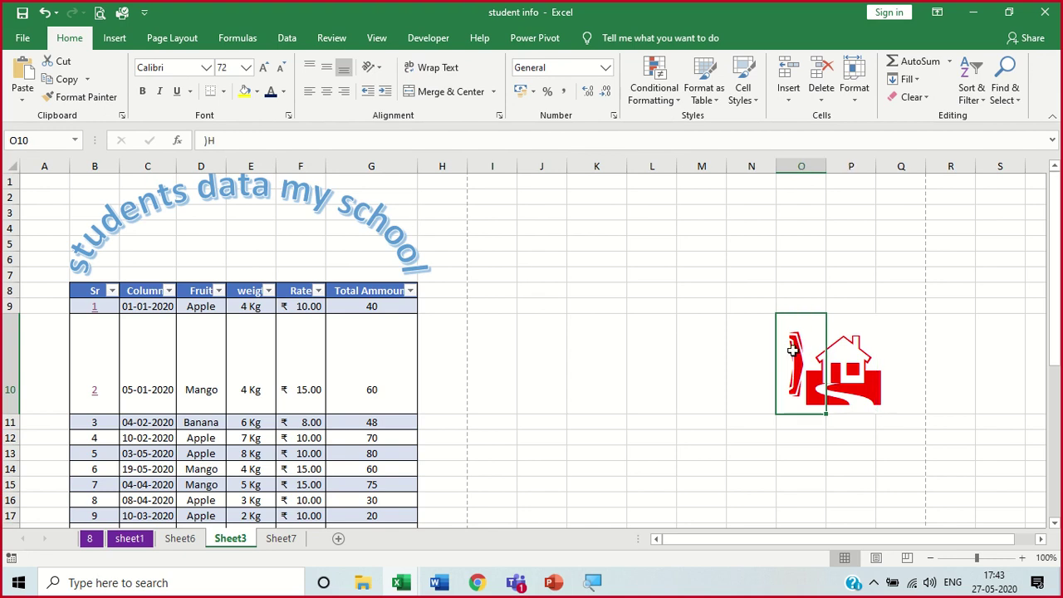
click(270, 92)
click(572, 307)
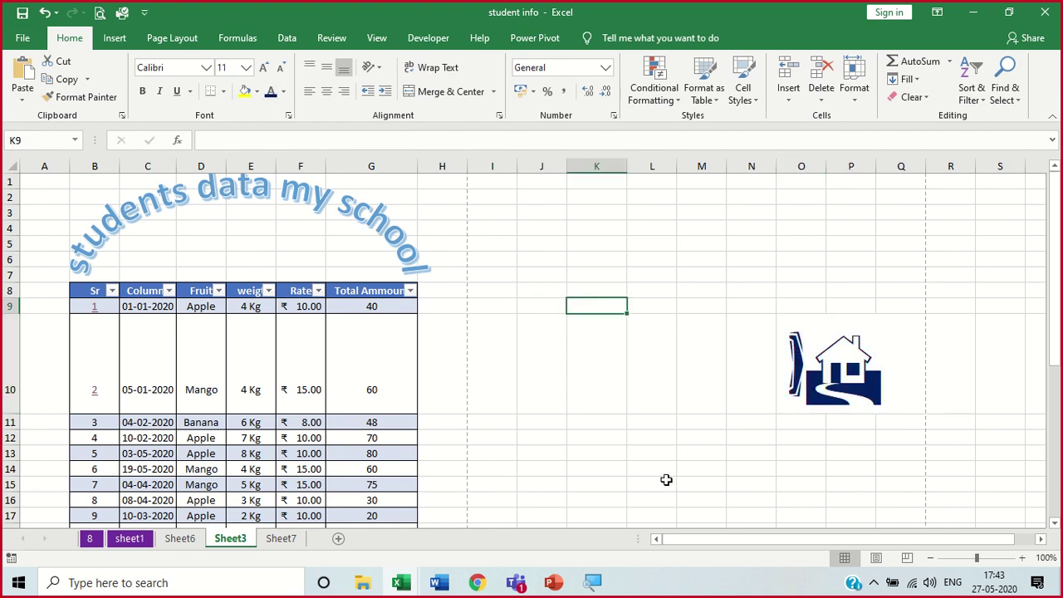
Open the Symbol dialog for cell P10 and select the Webdings left-pointing triangle, character code 51
click(831, 388)
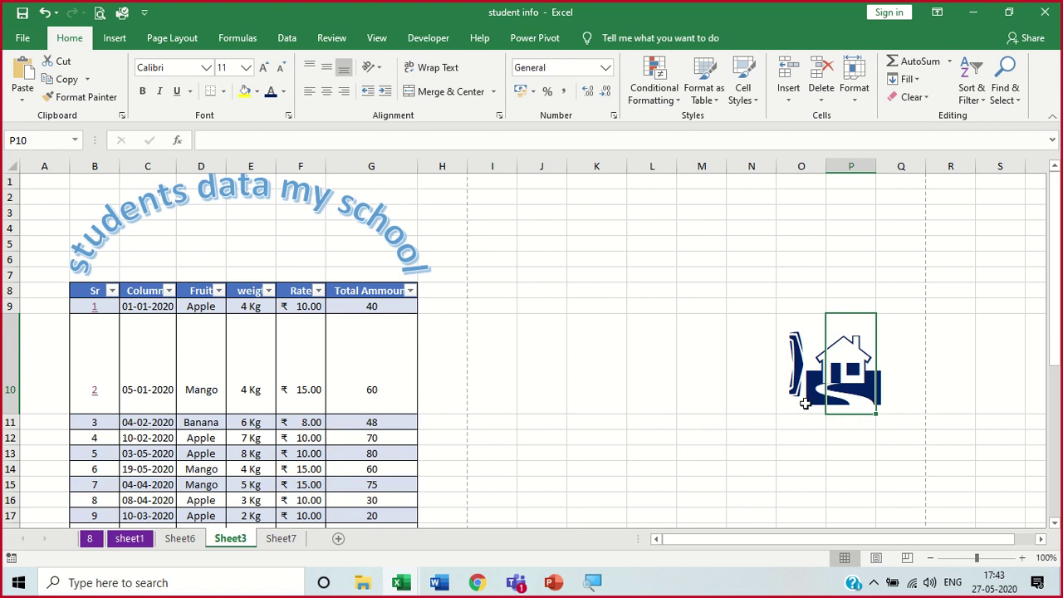
click(123, 42)
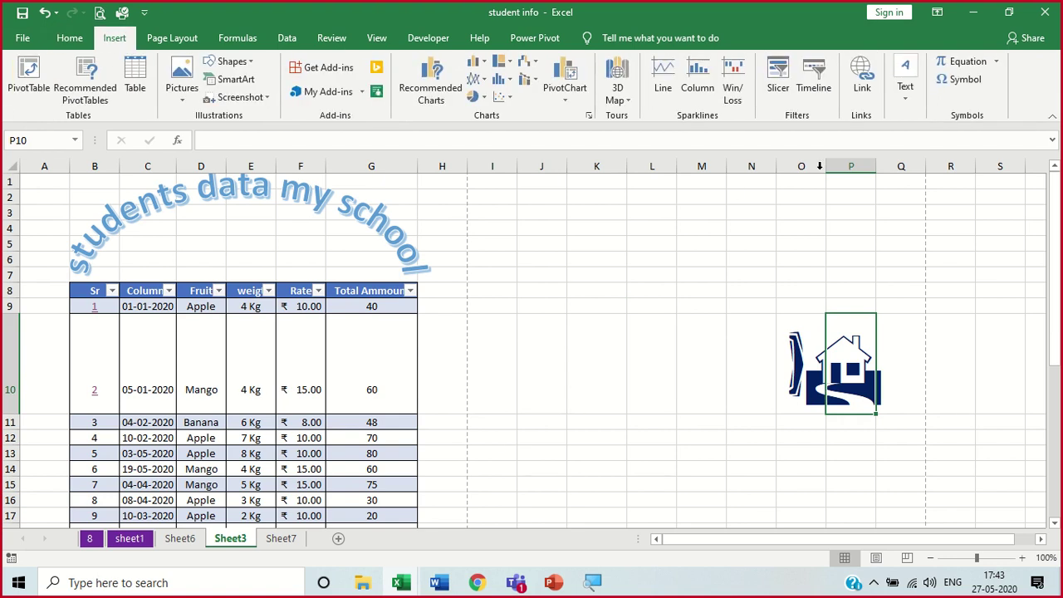
click(965, 80)
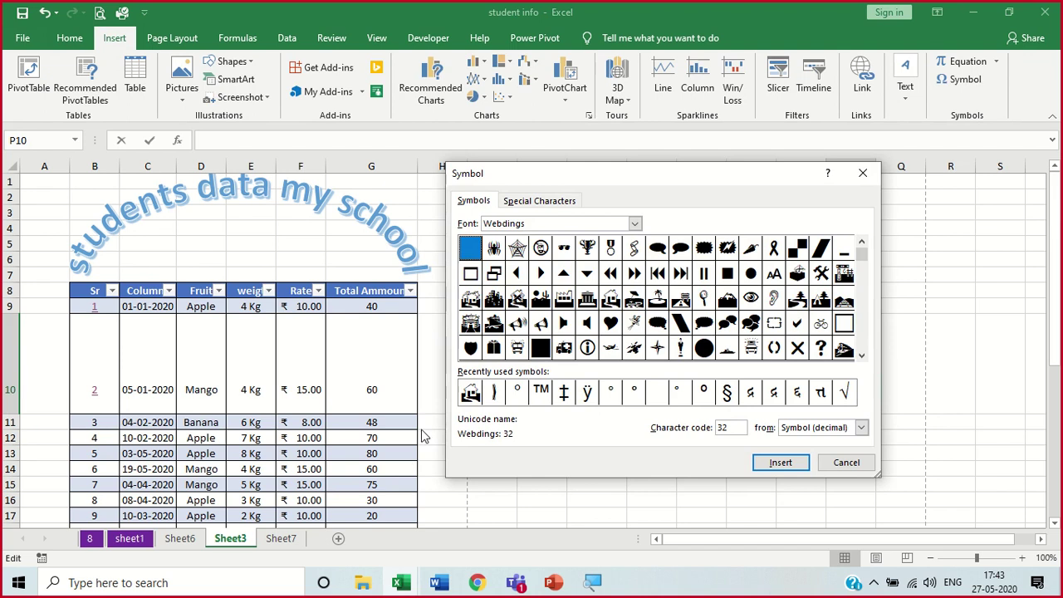
click(518, 274)
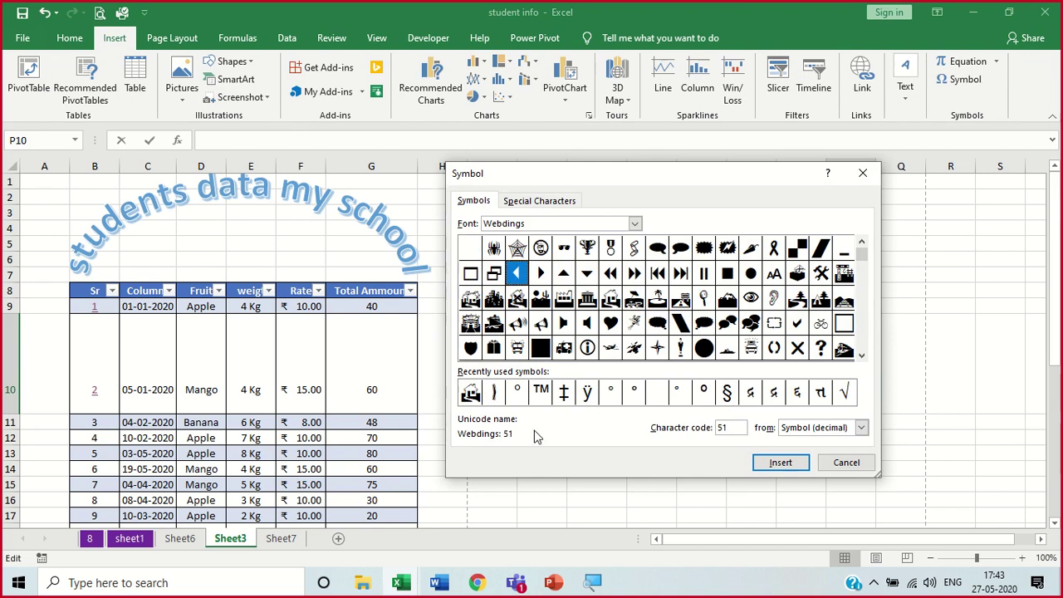
Change the symbol font to 02 and select its Digit Four character, code 0034
click(635, 225)
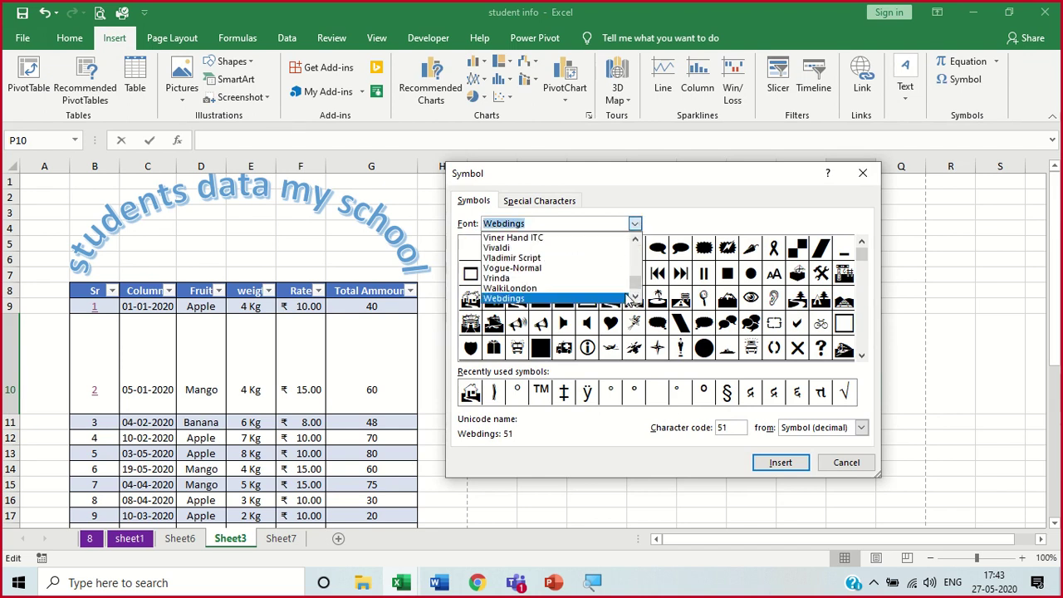
drag(635, 283, 636, 223)
click(542, 268)
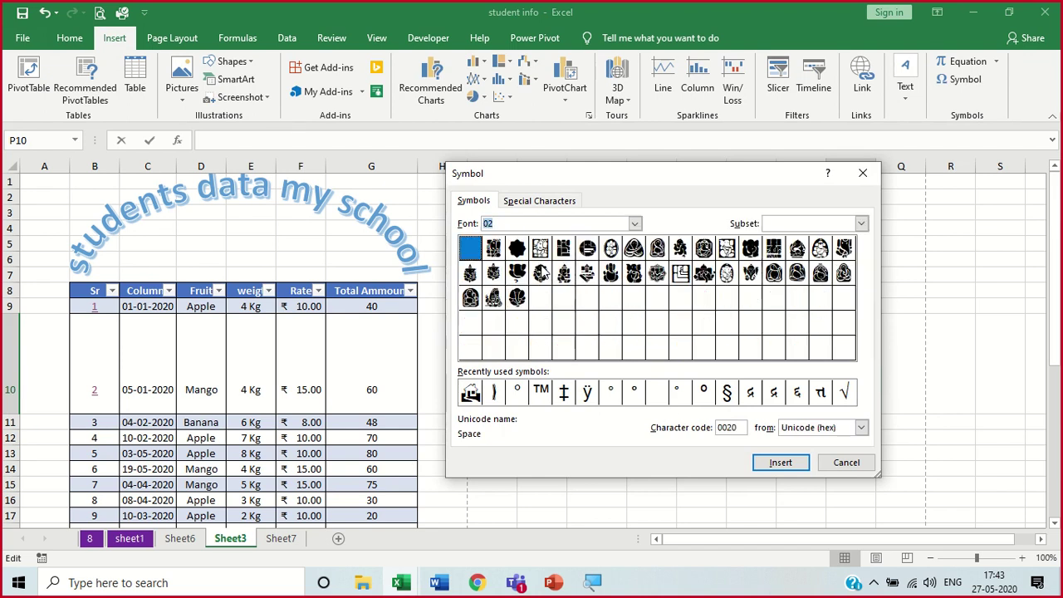
click(590, 249)
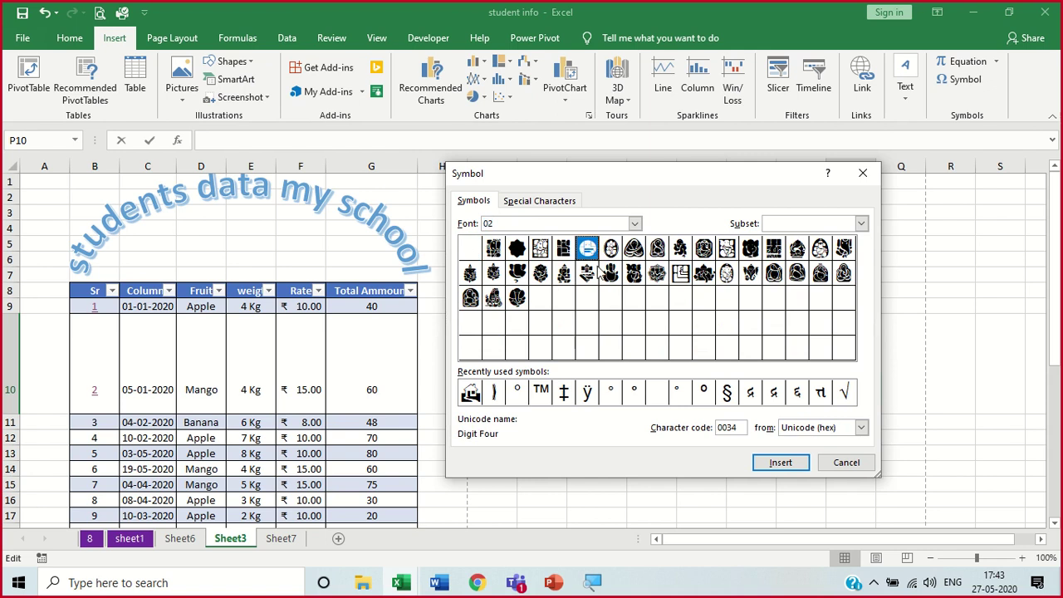
Switch the symbol font to A D Son JANAK and on to Arial, inserting the digit 4 into cell P10
click(635, 224)
click(634, 298)
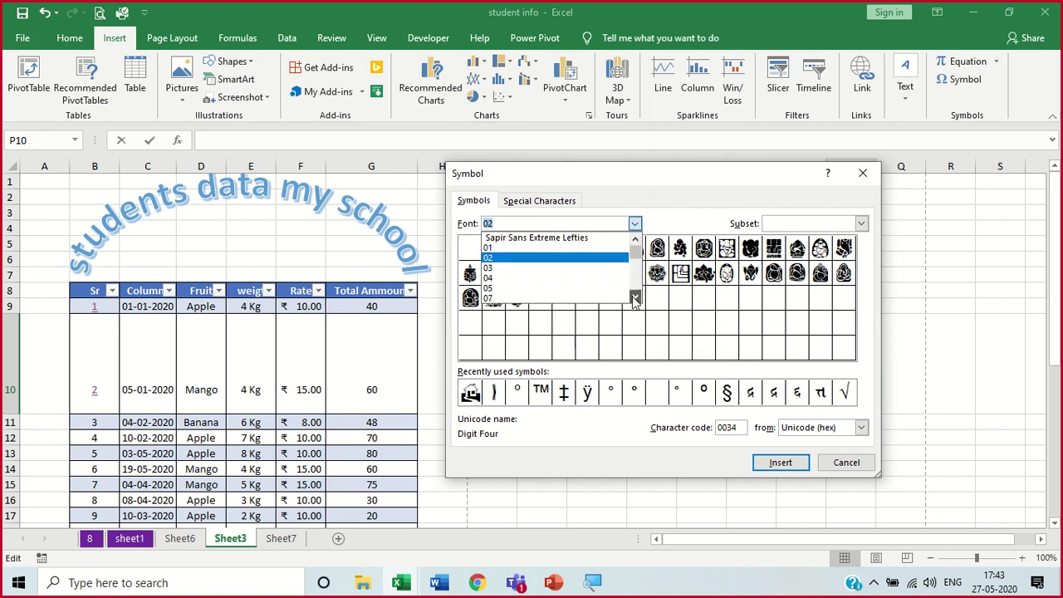
click(531, 249)
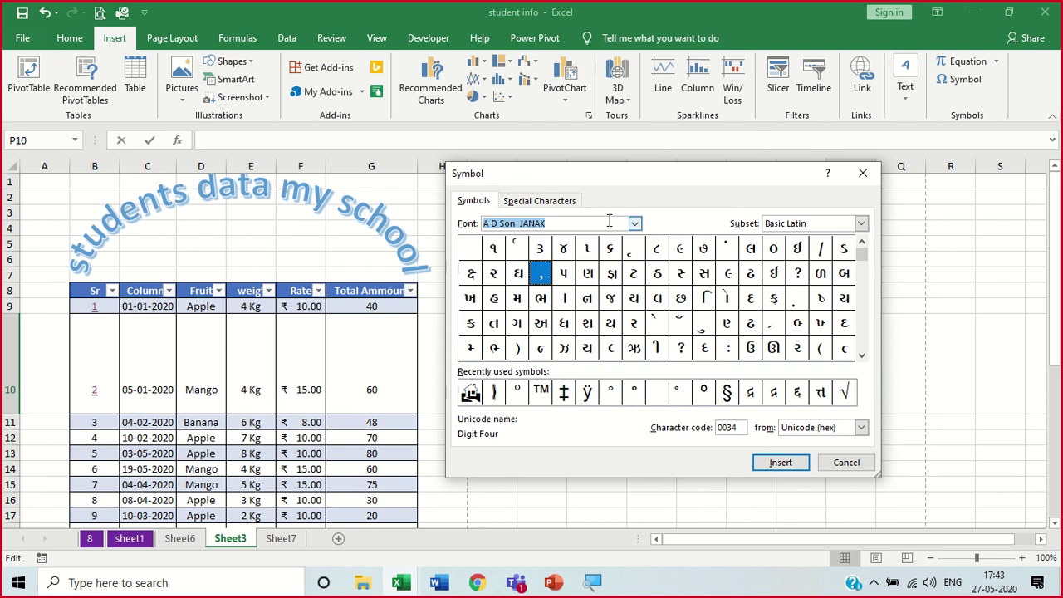
text(arial)
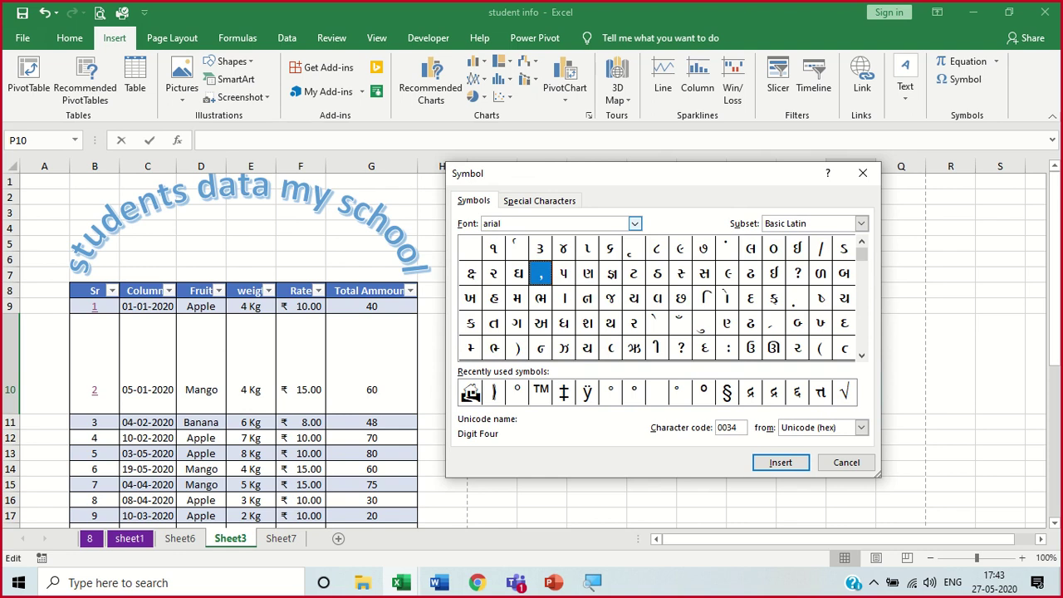
key(Return)
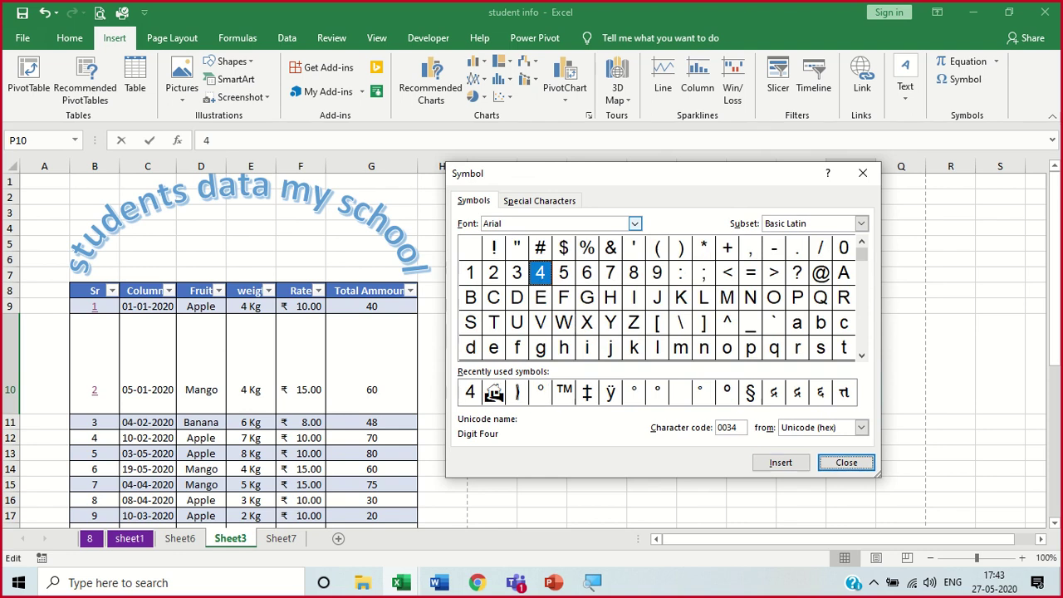
Examine the Arial characters Z, less-than and plus sign, and browse on to the accented Latin letters
click(634, 325)
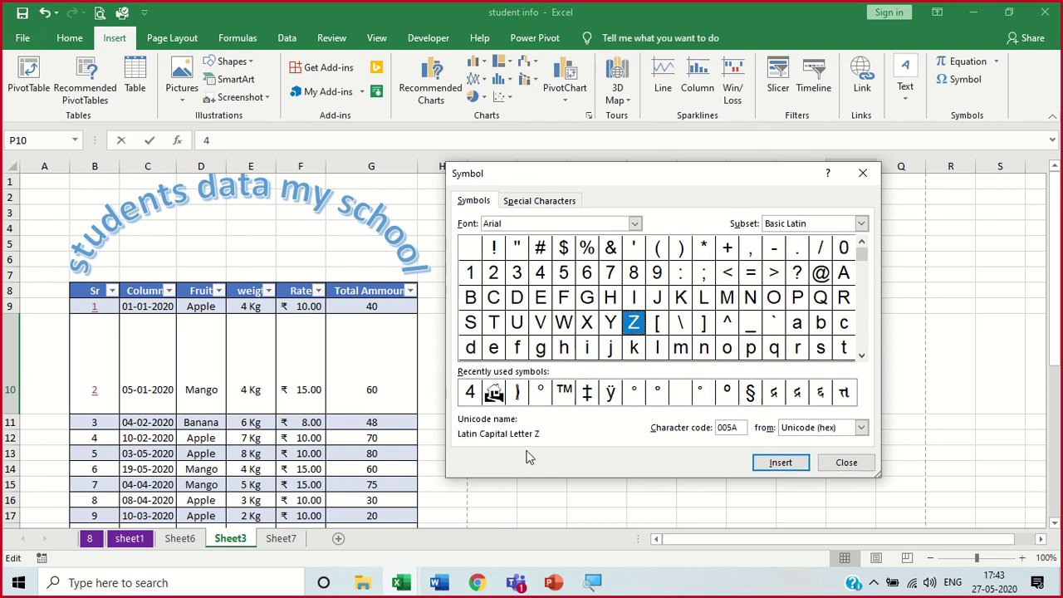
click(726, 274)
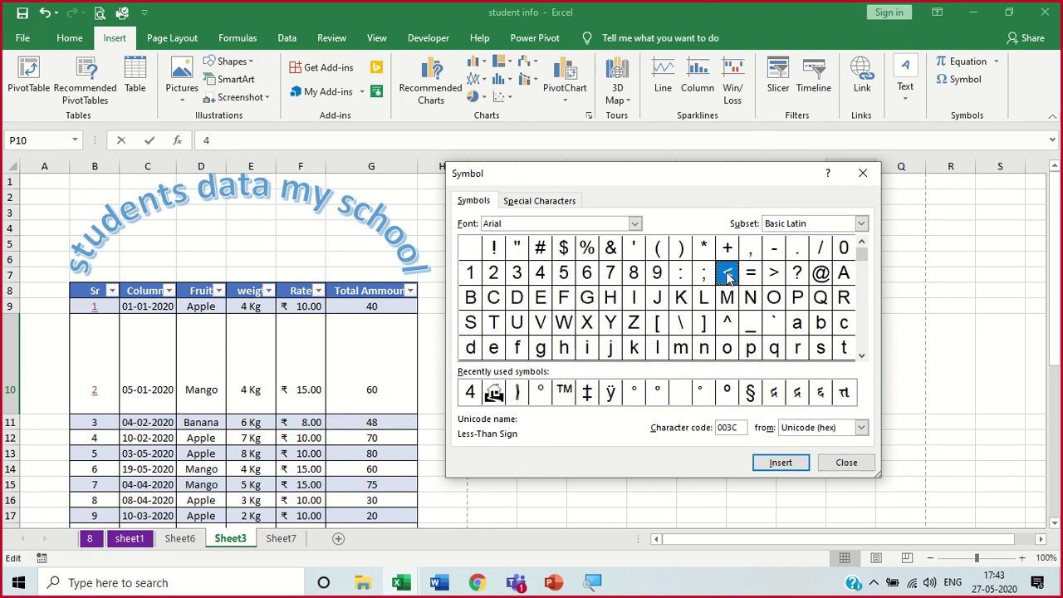
click(727, 249)
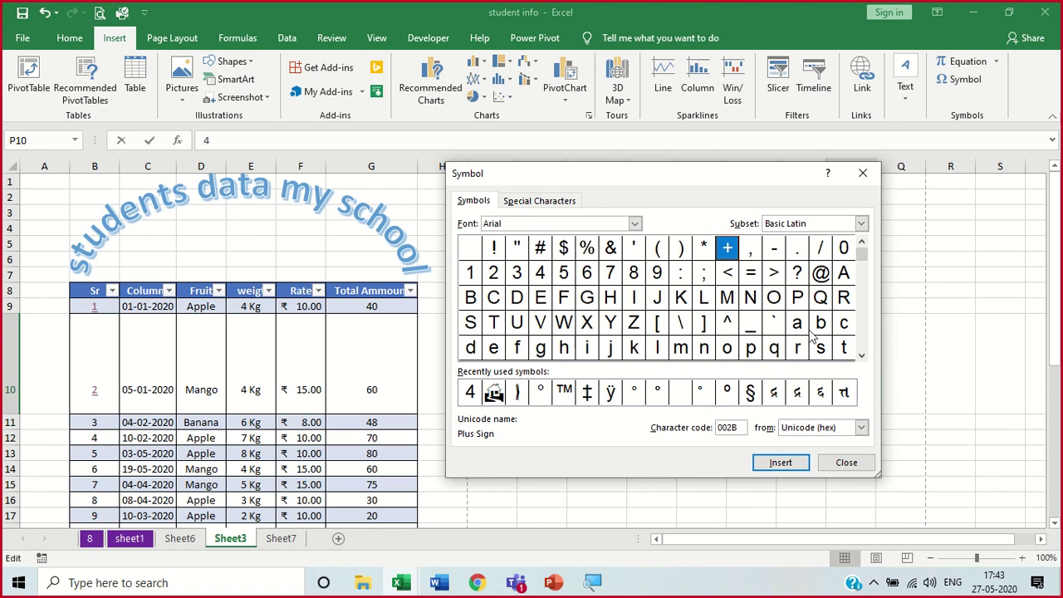
scroll(857, 353, down, 9)
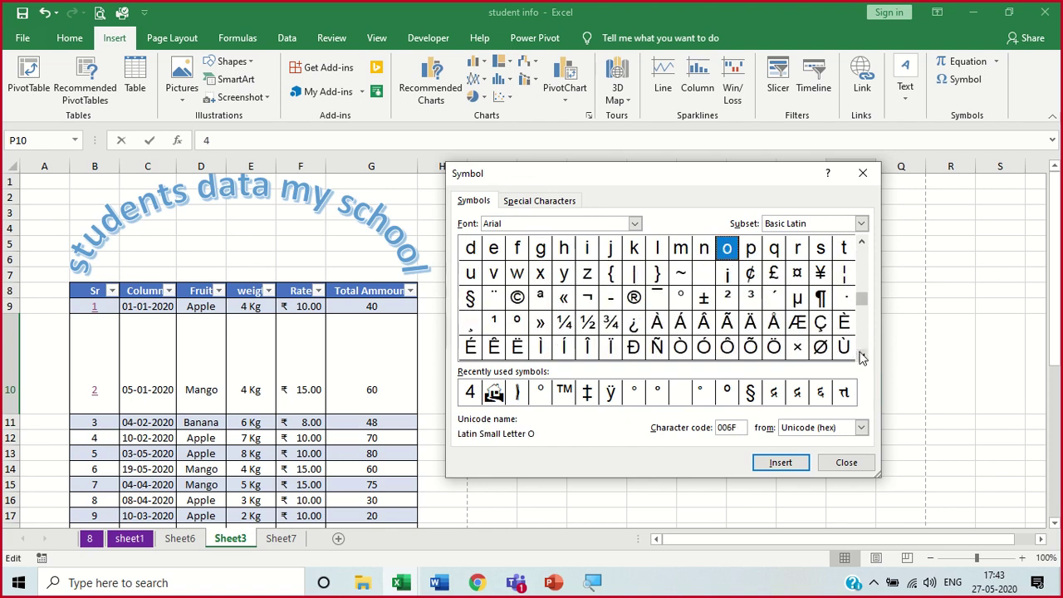
Examine Arial's Latin-1 Supplement characters, including the one-quarter fraction, superscript one and accented small letters, and leave the Symbol dialog
click(563, 273)
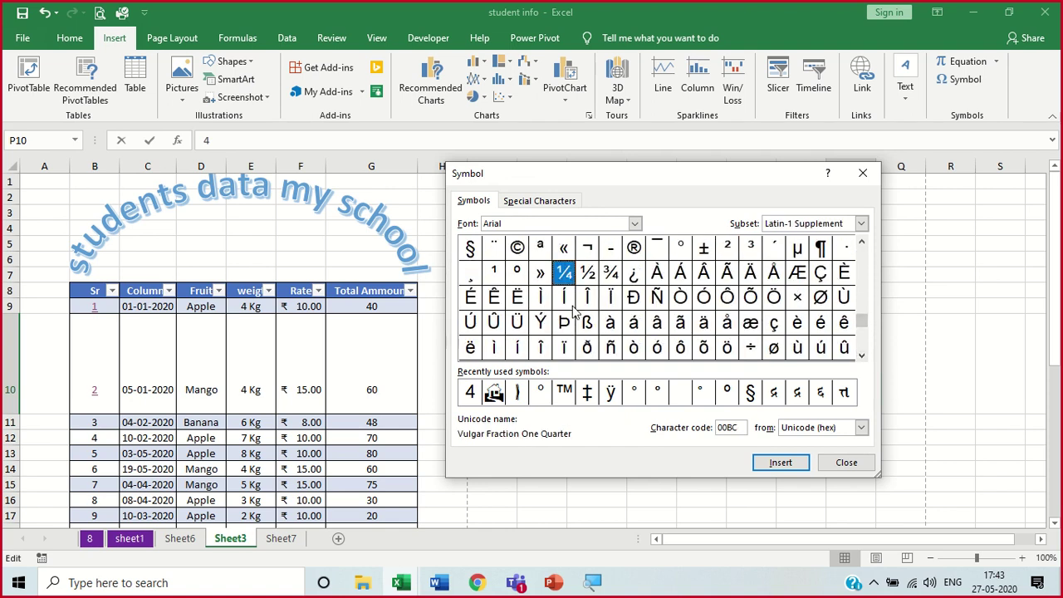
click(493, 275)
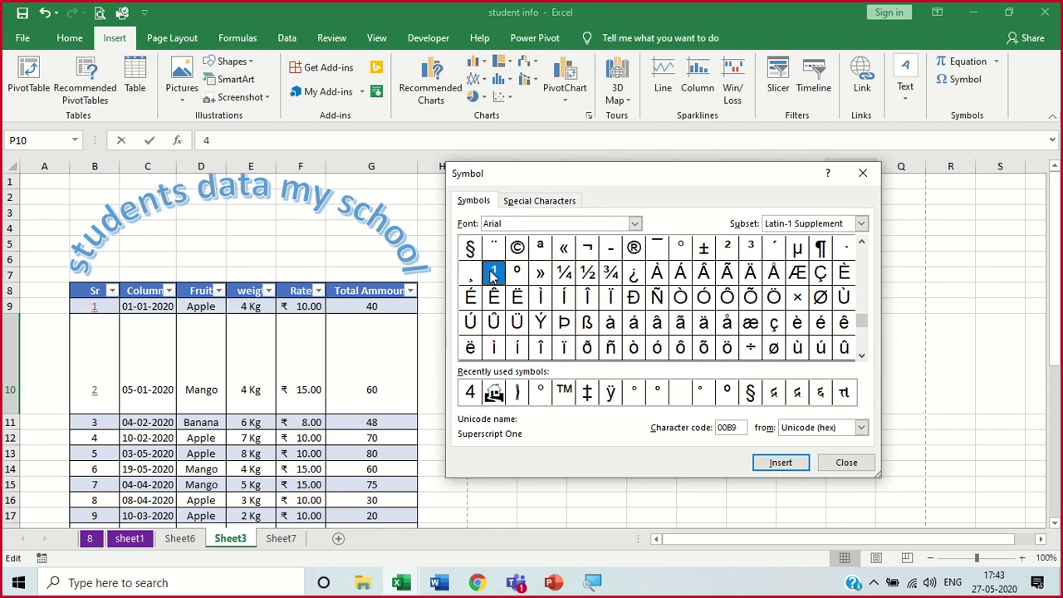
click(605, 305)
click(700, 325)
click(728, 327)
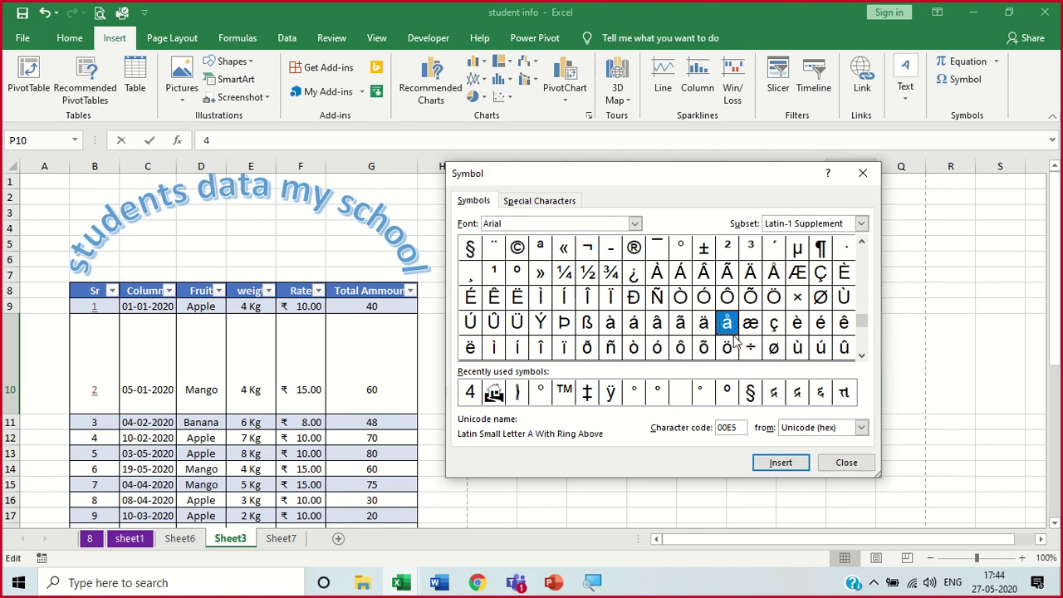
click(700, 355)
click(631, 357)
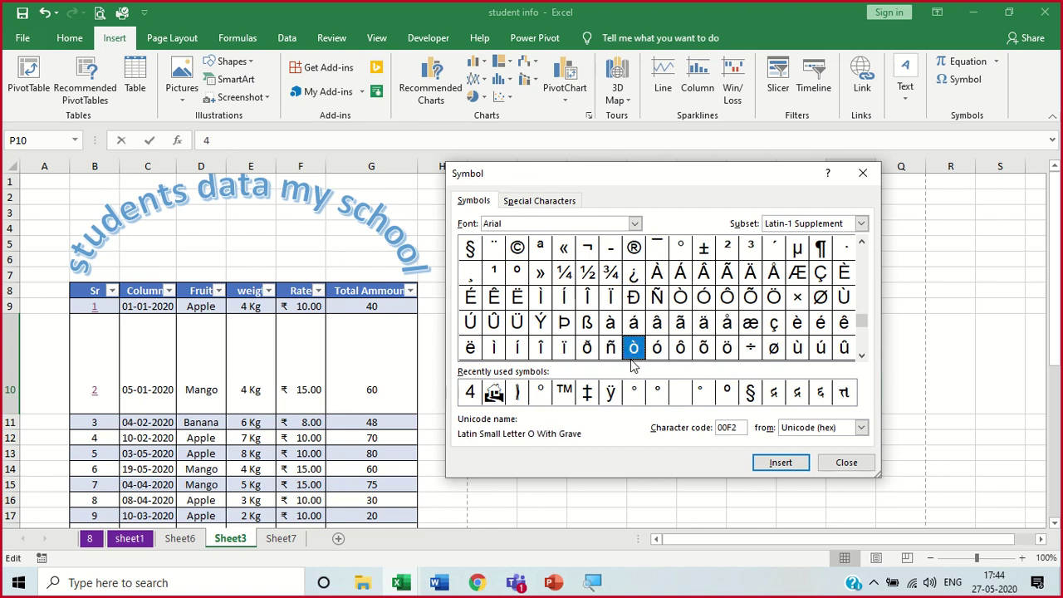
click(586, 352)
click(845, 462)
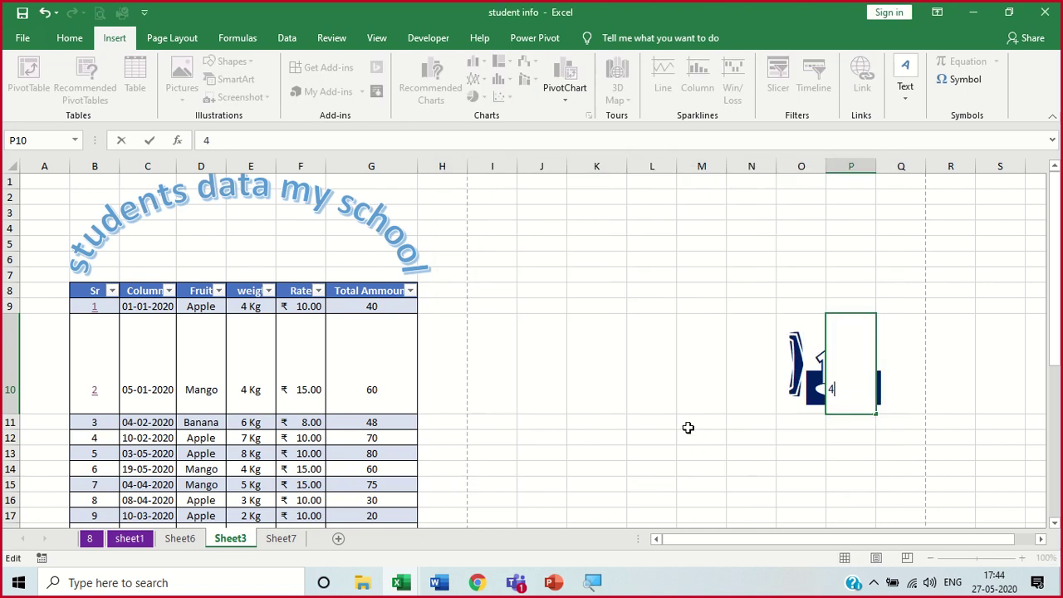
Commit the entry in cell P10 and clear the digit 4 from that cell
click(688, 426)
click(790, 386)
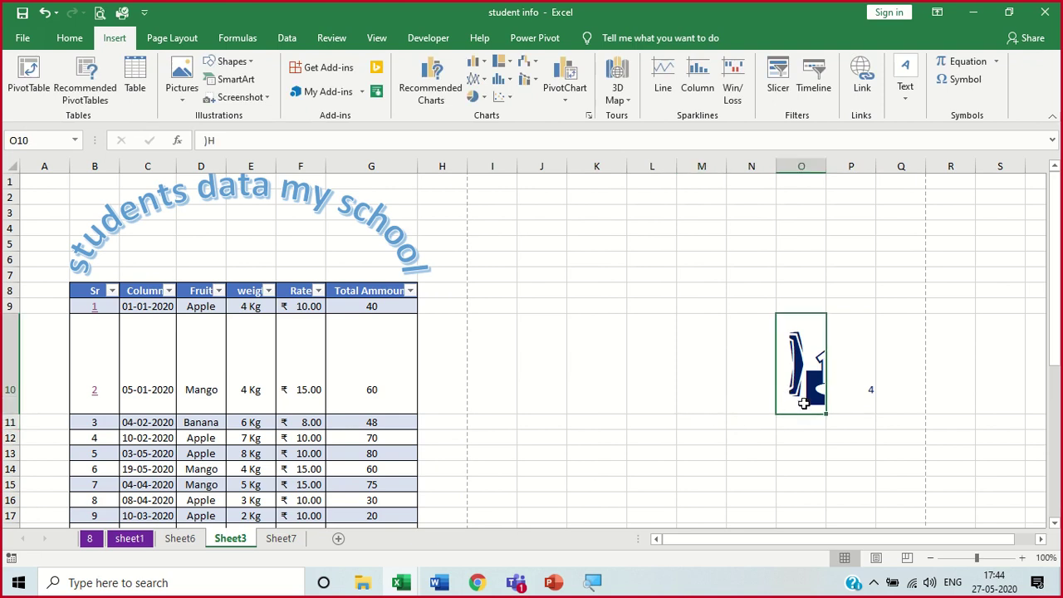
click(842, 368)
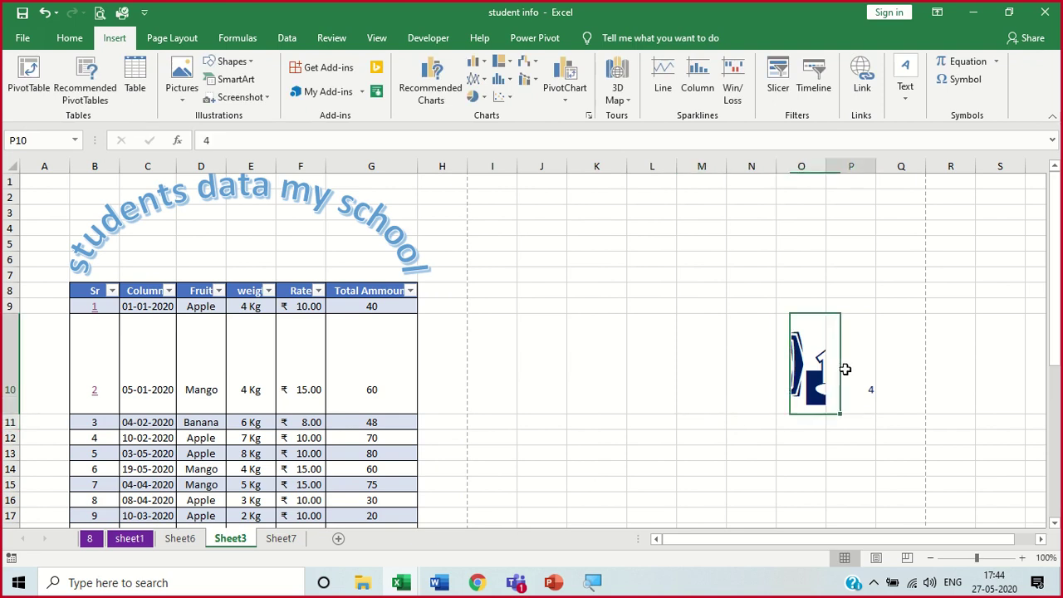
click(754, 434)
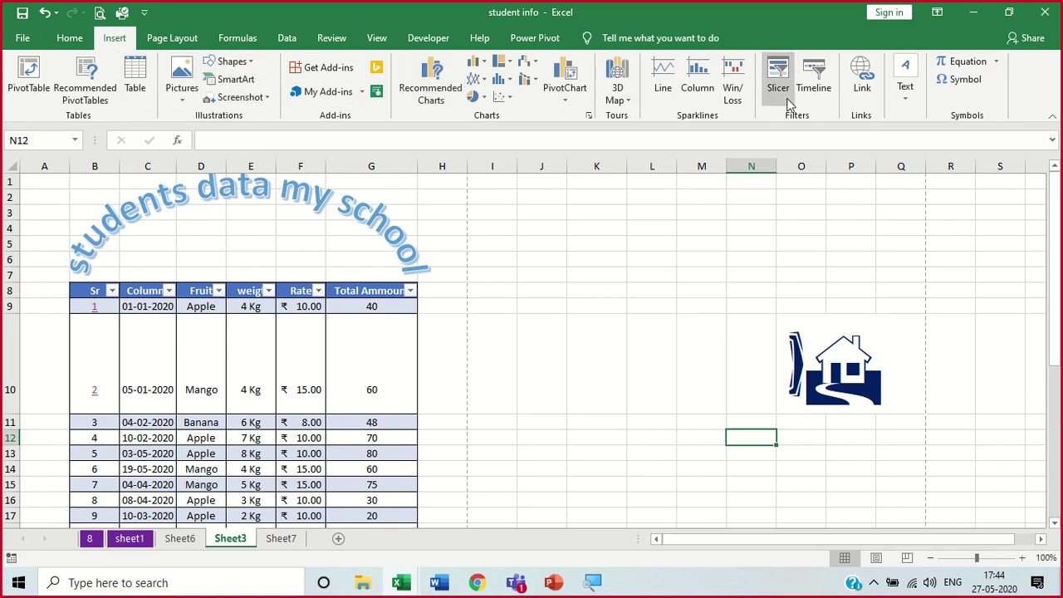
click(907, 87)
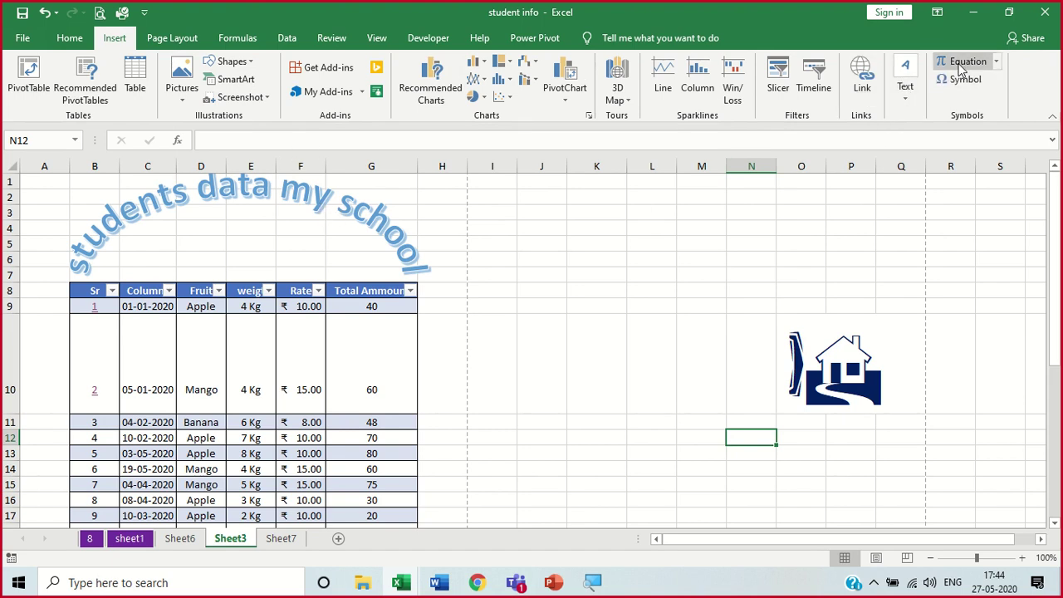
click(631, 330)
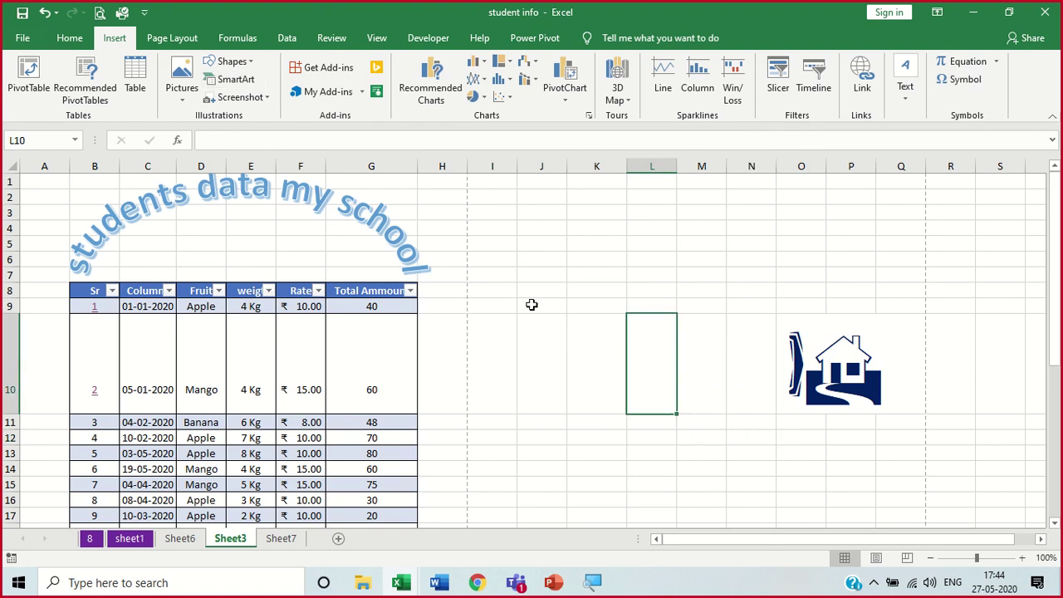
Reduce the height of the arched "students data my school" WordArt by raising its lower edge slightly
click(392, 242)
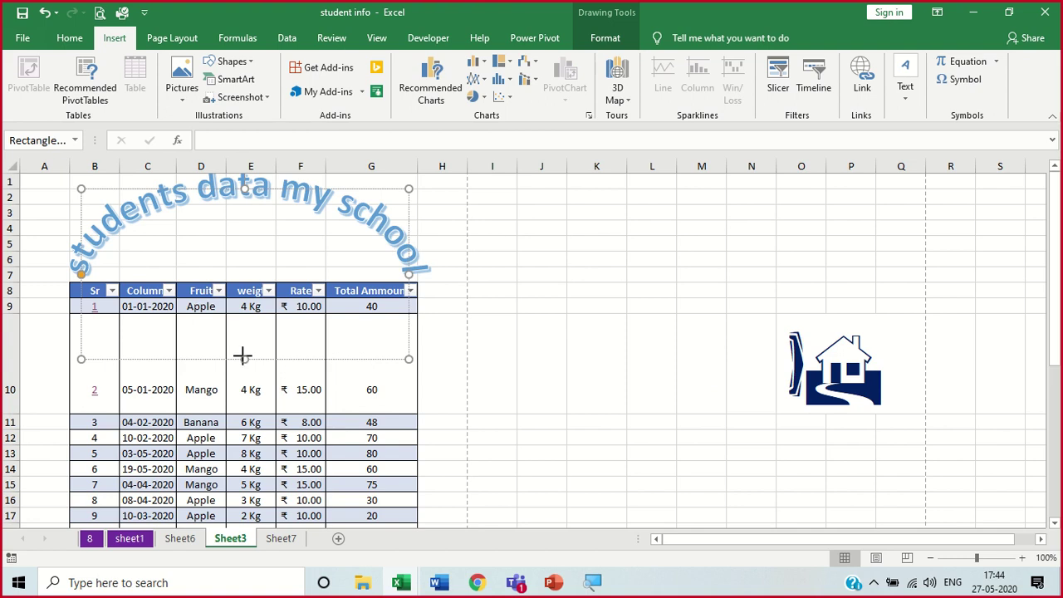
drag(243, 357, 242, 331)
click(546, 348)
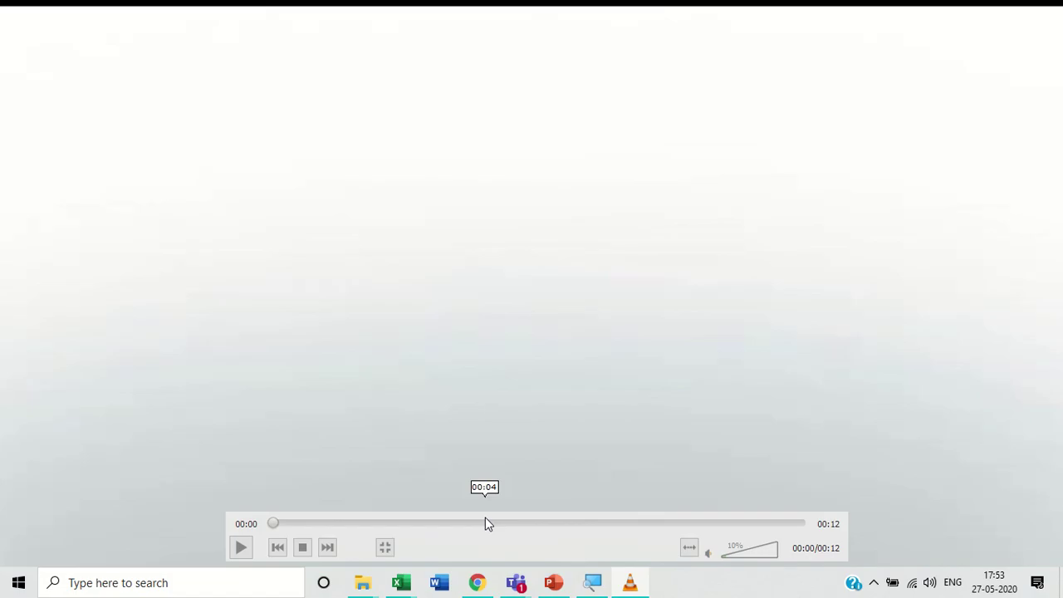
Switch to VLC media player and play the 12-second video clip from the start
key(space)
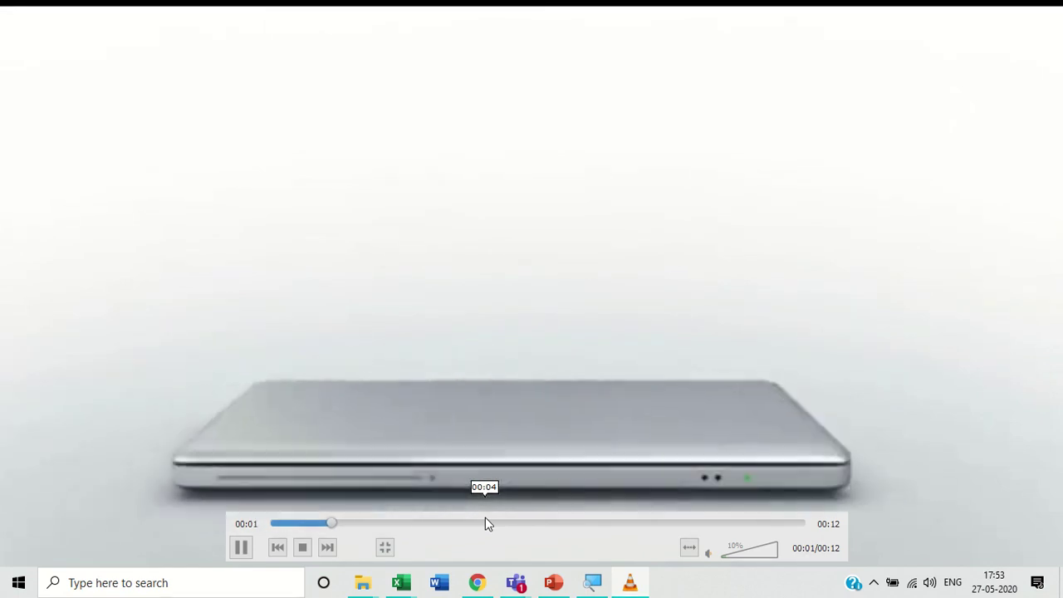